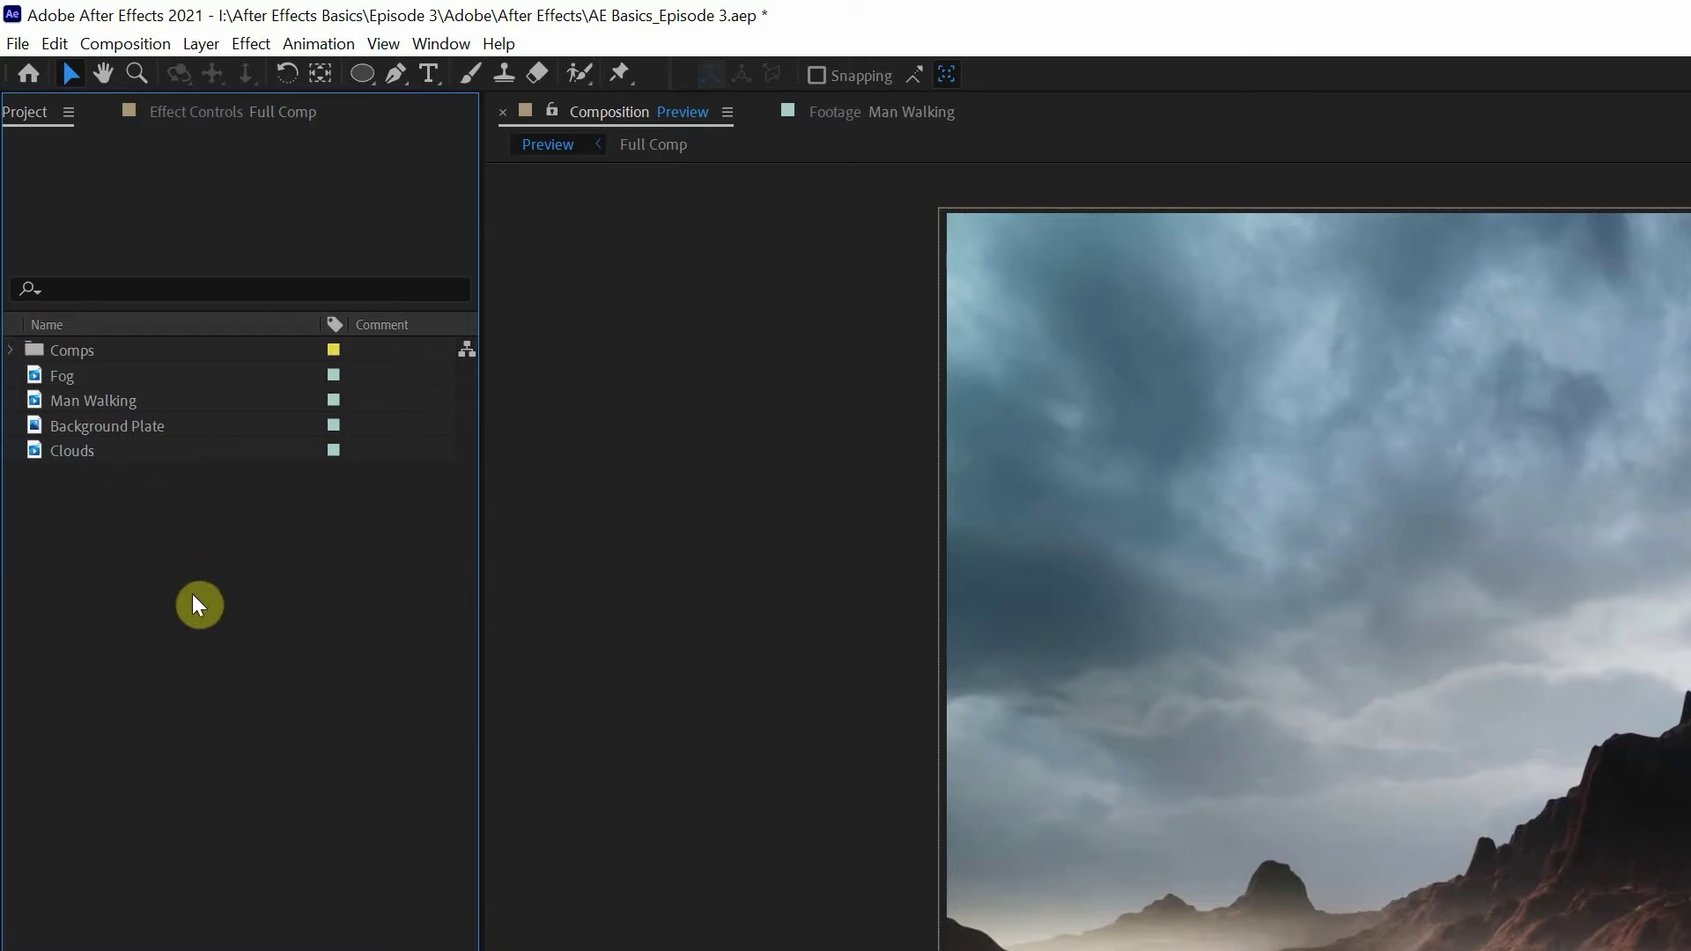
Step: Move Fog, Man Walking, Background Plate and Clouds into a new folder named Assets and expand it
{"action": "left_click_drag", "start_coordinate": [113, 552], "coordinate": [53, 584]}
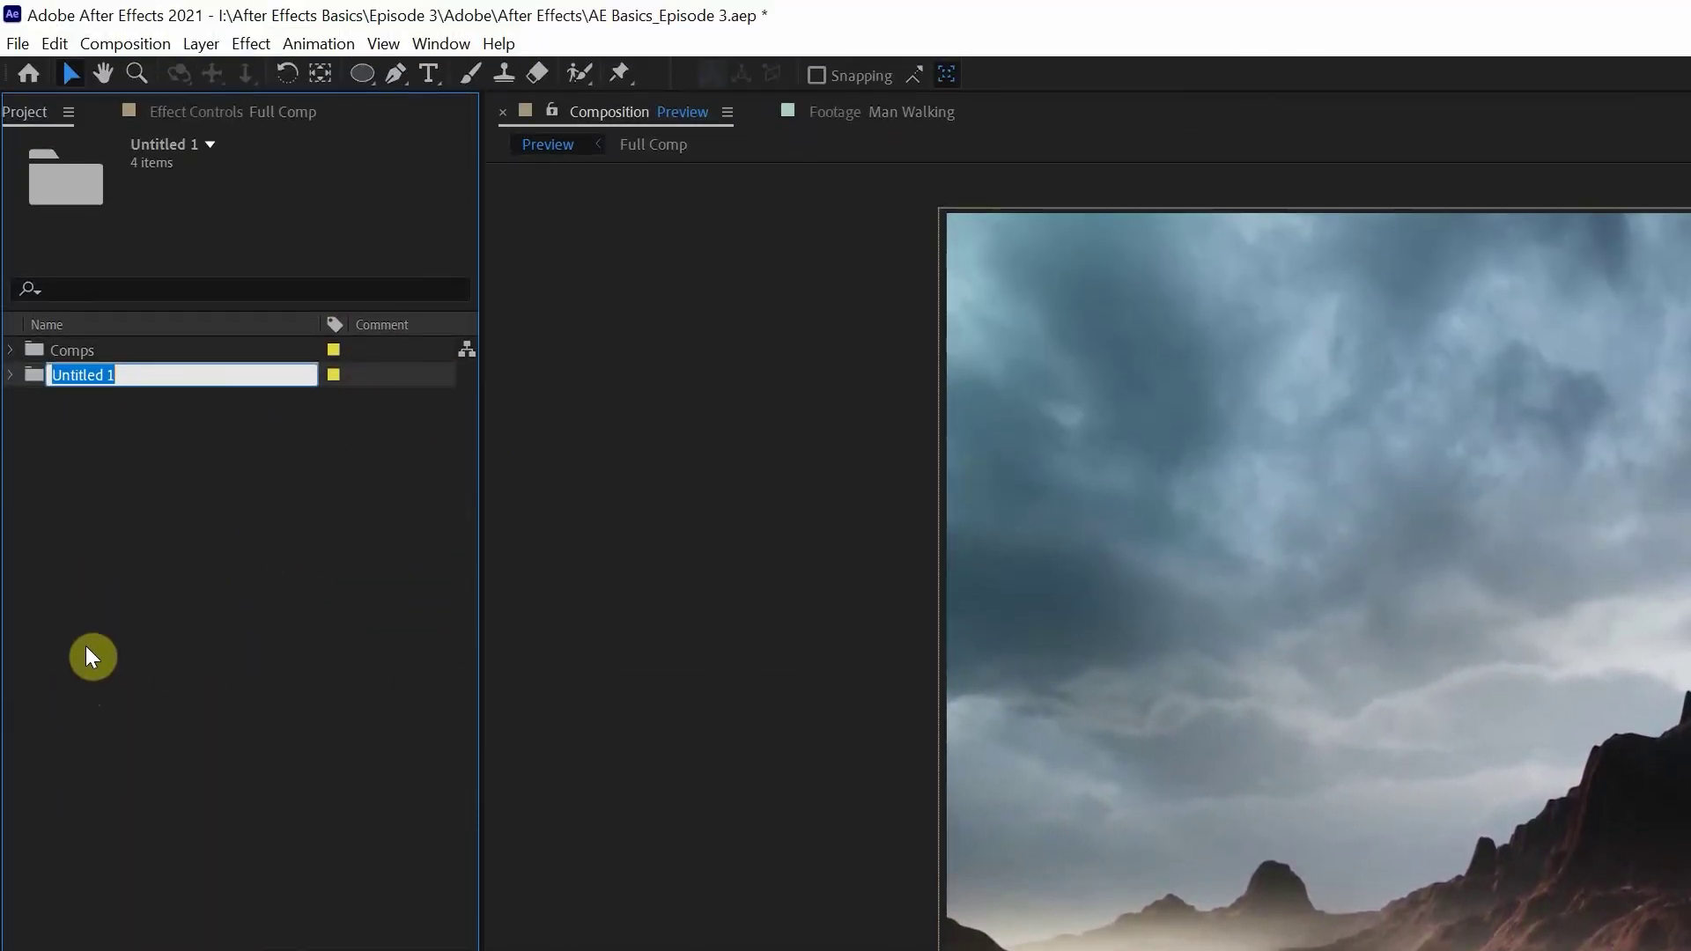
{"action": "type", "text": "Assets"}
{"action": "left_click", "coordinate": [84, 653]}
{"action": "left_click", "coordinate": [12, 351]}
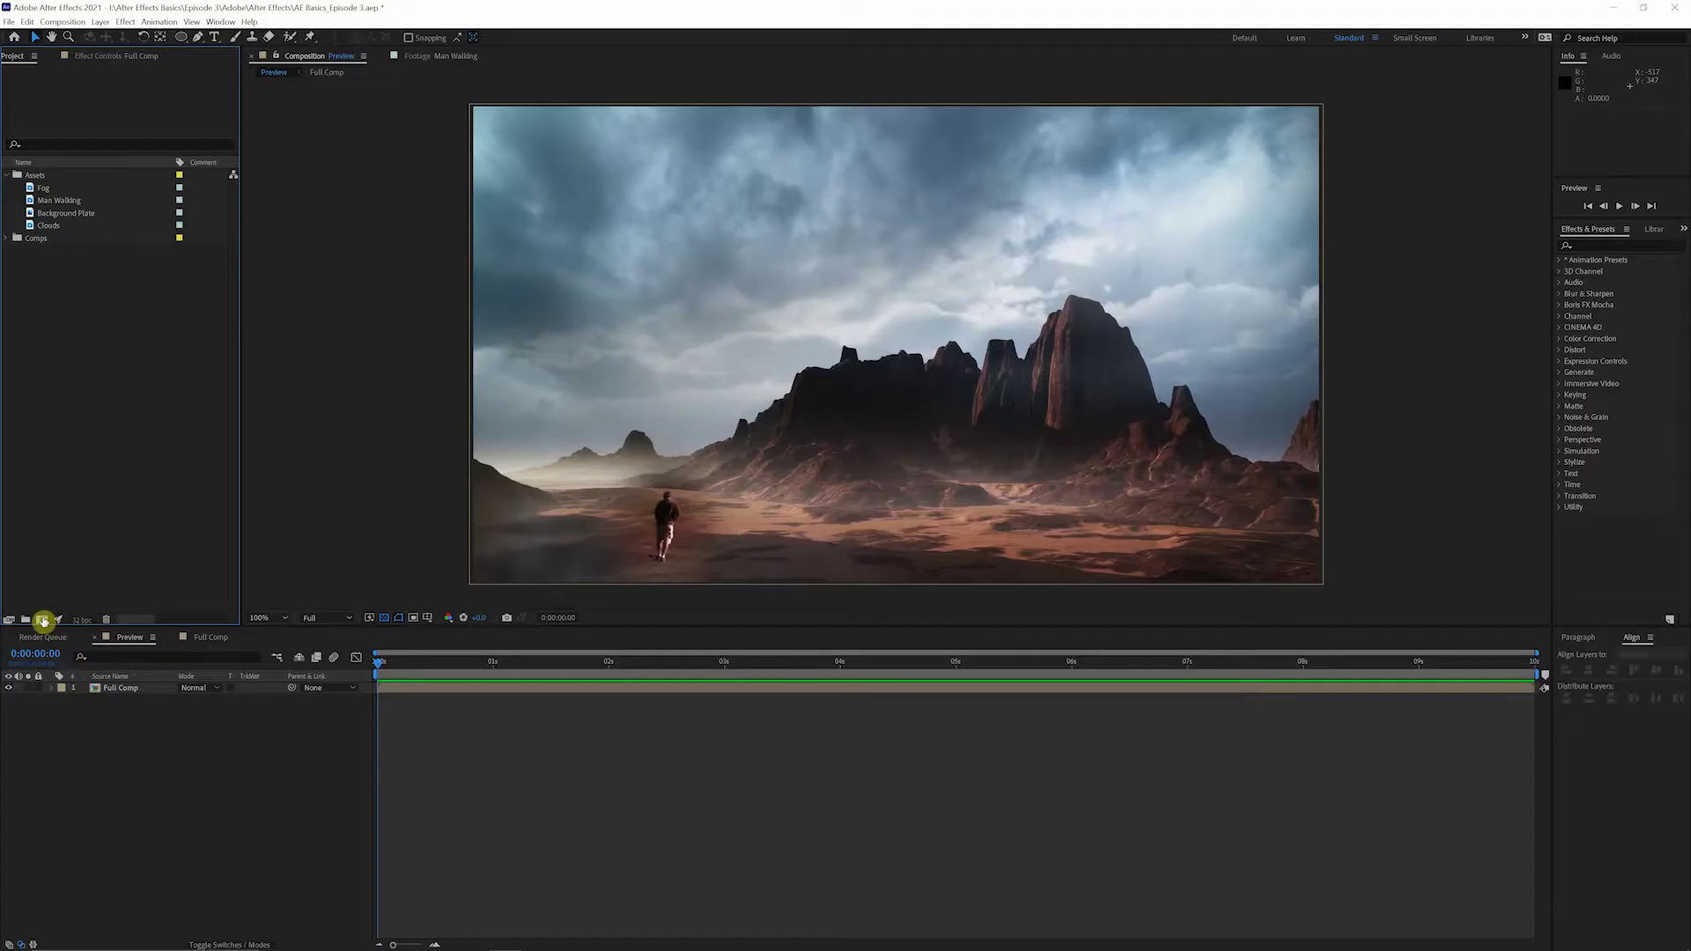
{"action": "left_click", "coordinate": [43, 621]}
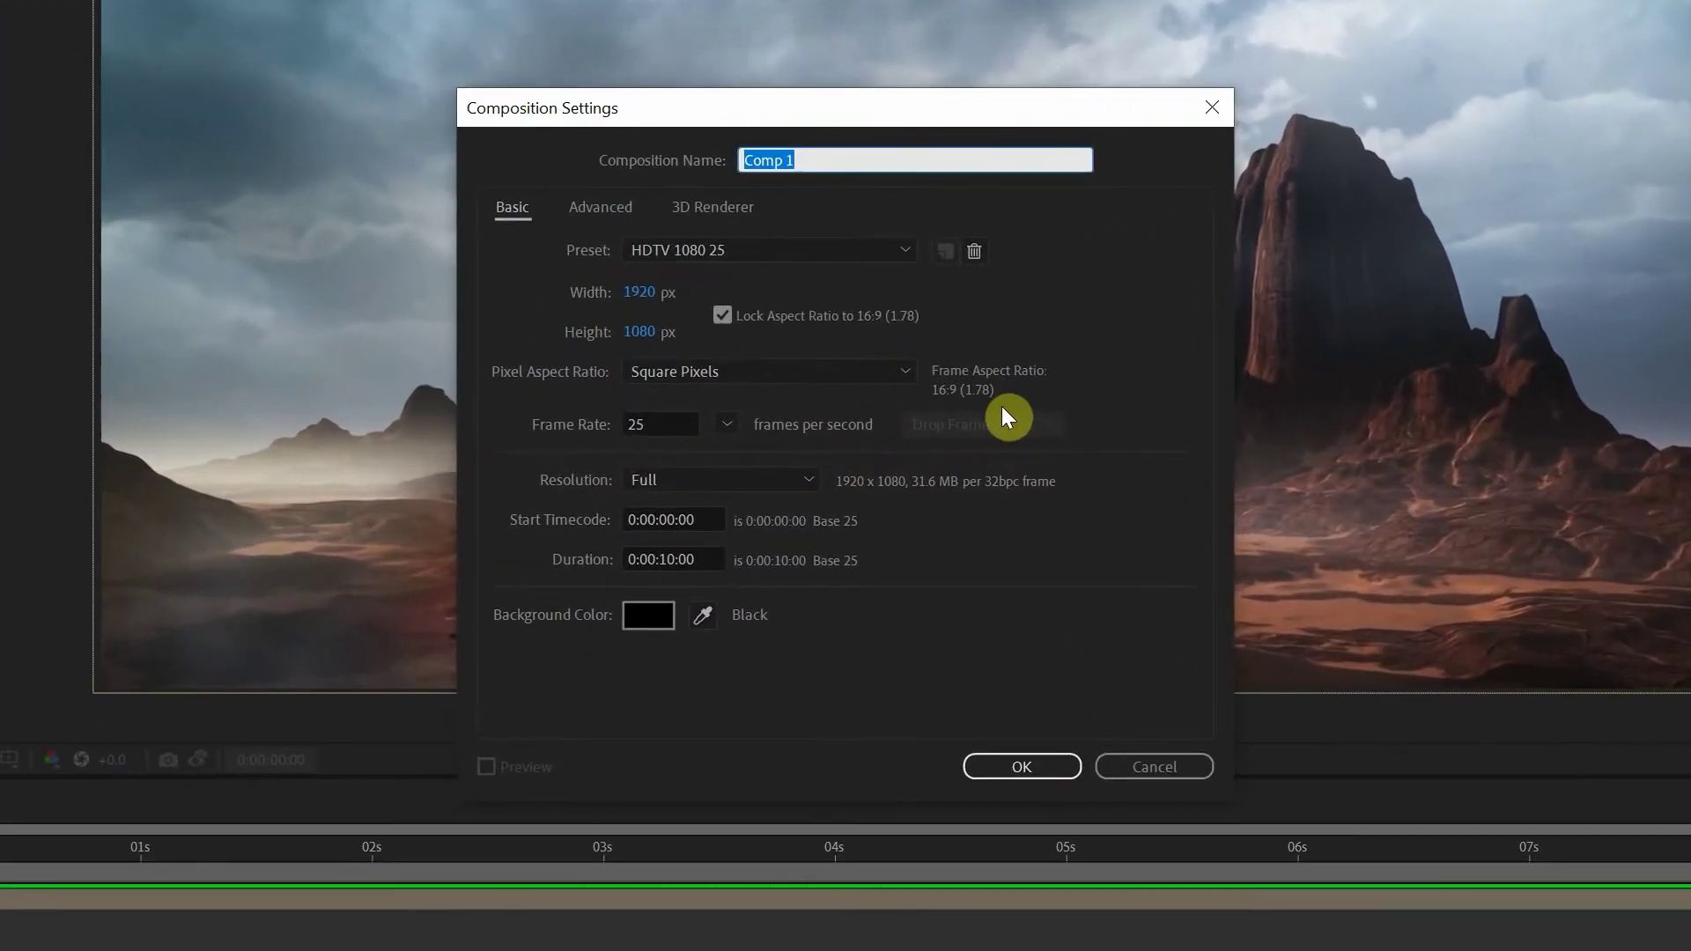
{"action": "type", "text": "Com"}
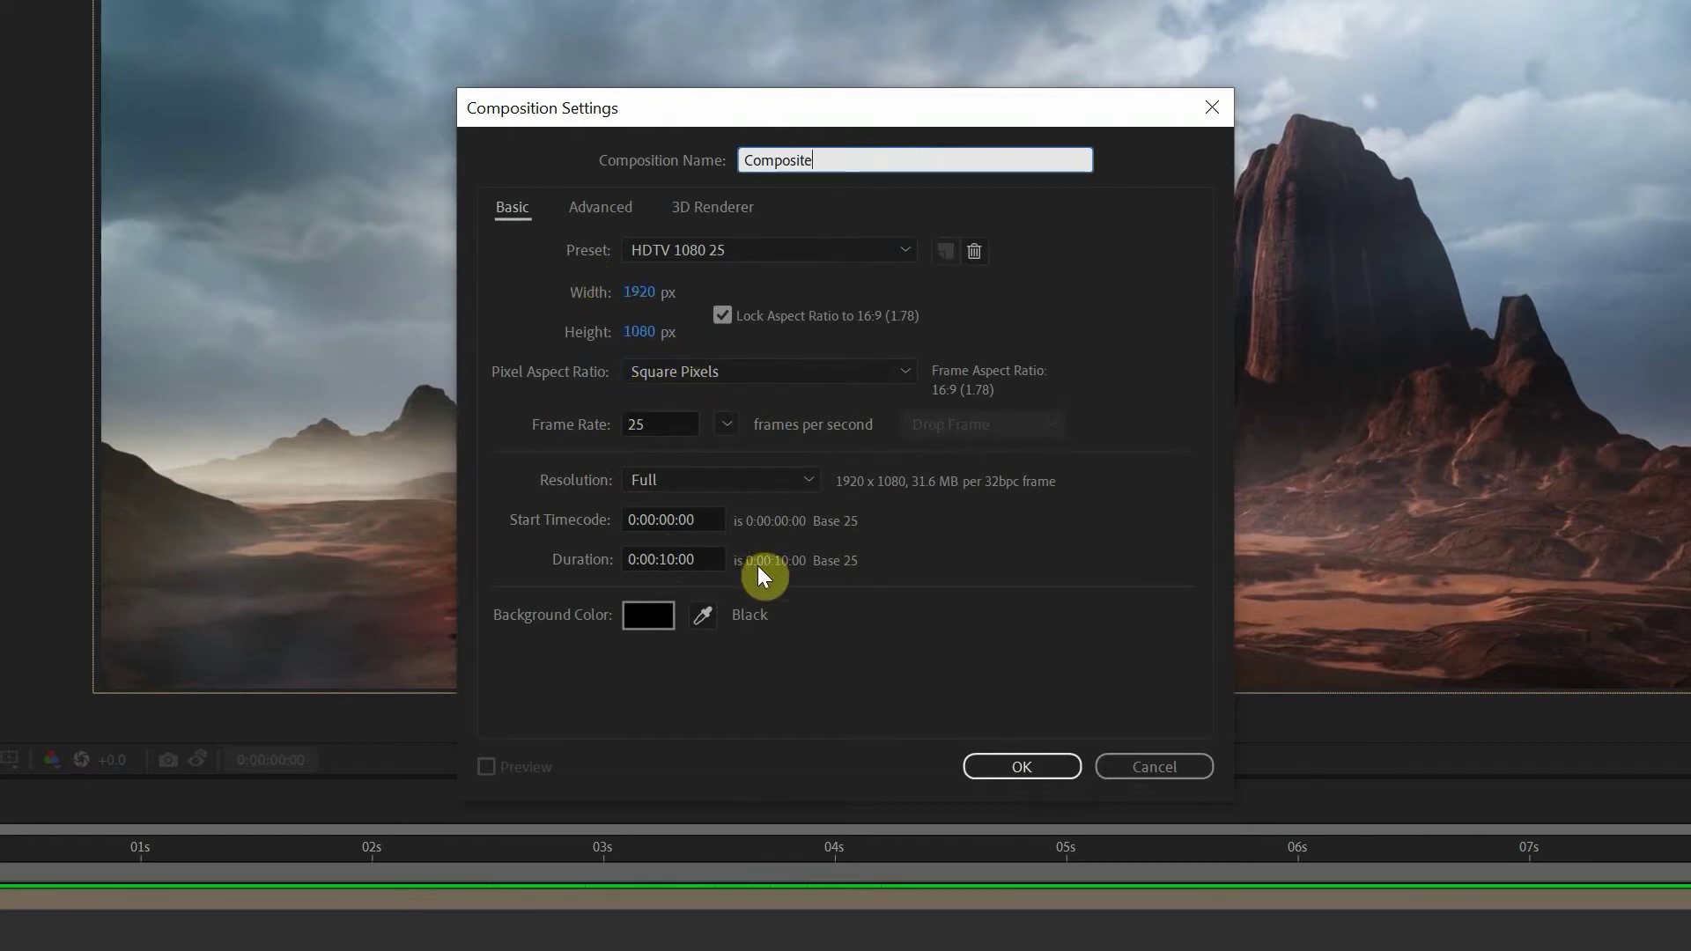
{"action": "left_click", "coordinate": [1023, 767]}
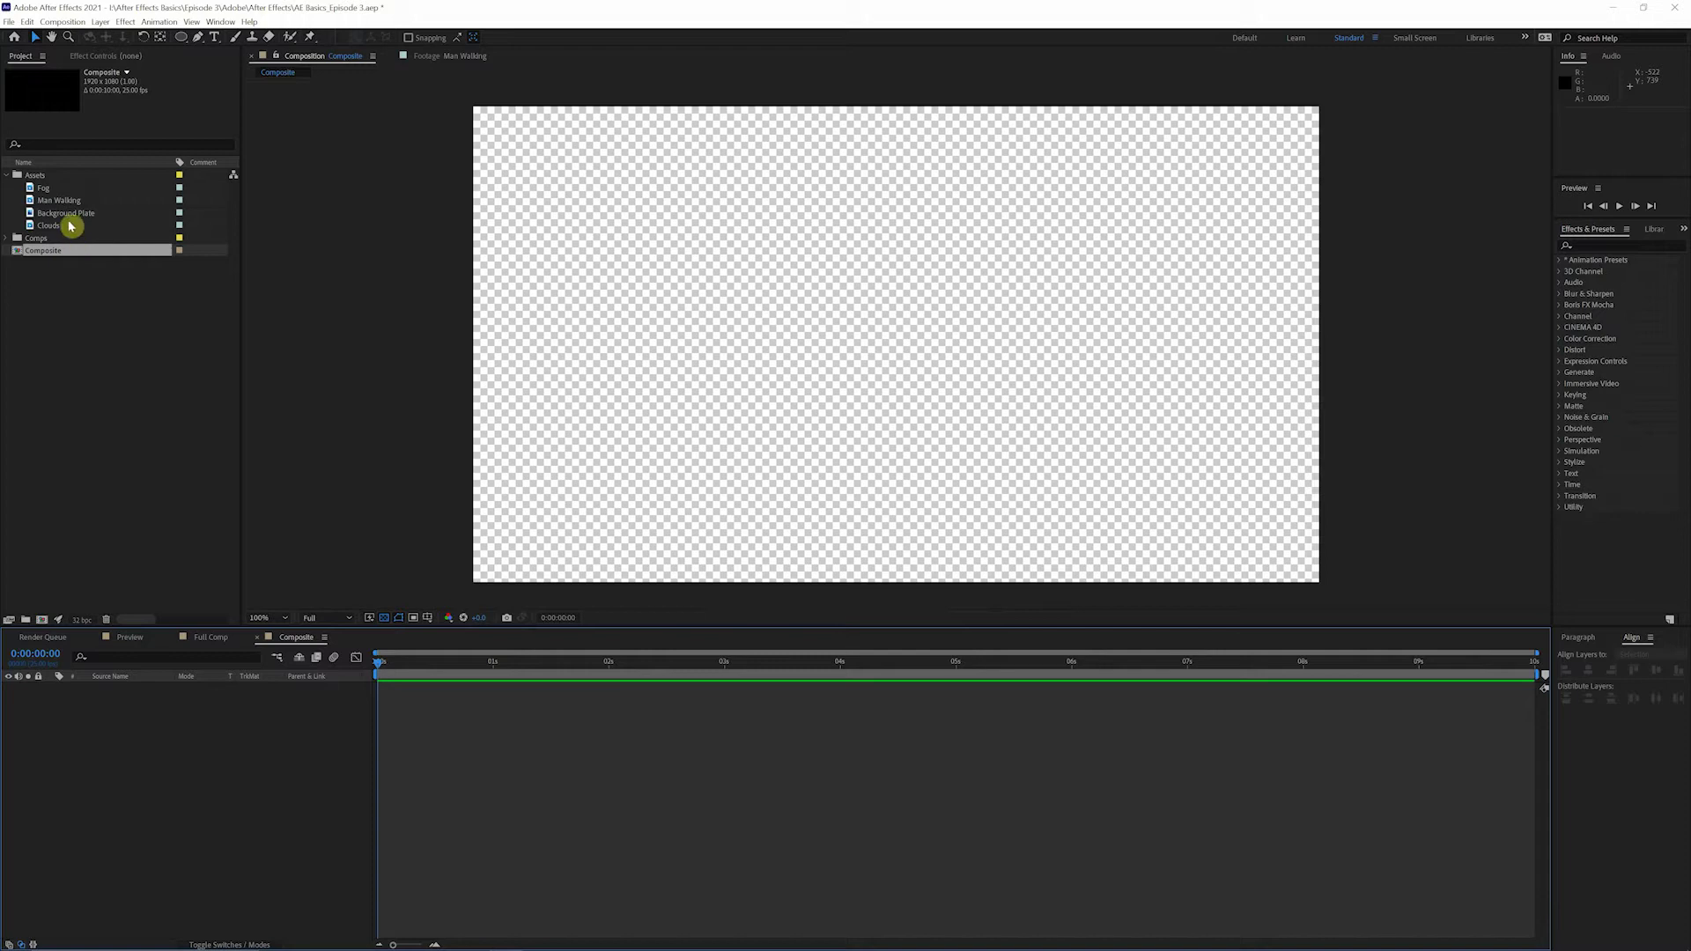
Step: Add Background Plate to the Composite timeline, with Man Walking layered above it
{"action": "left_click_drag", "start_coordinate": [69, 219], "coordinate": [282, 740]}
{"action": "left_click", "coordinate": [135, 740]}
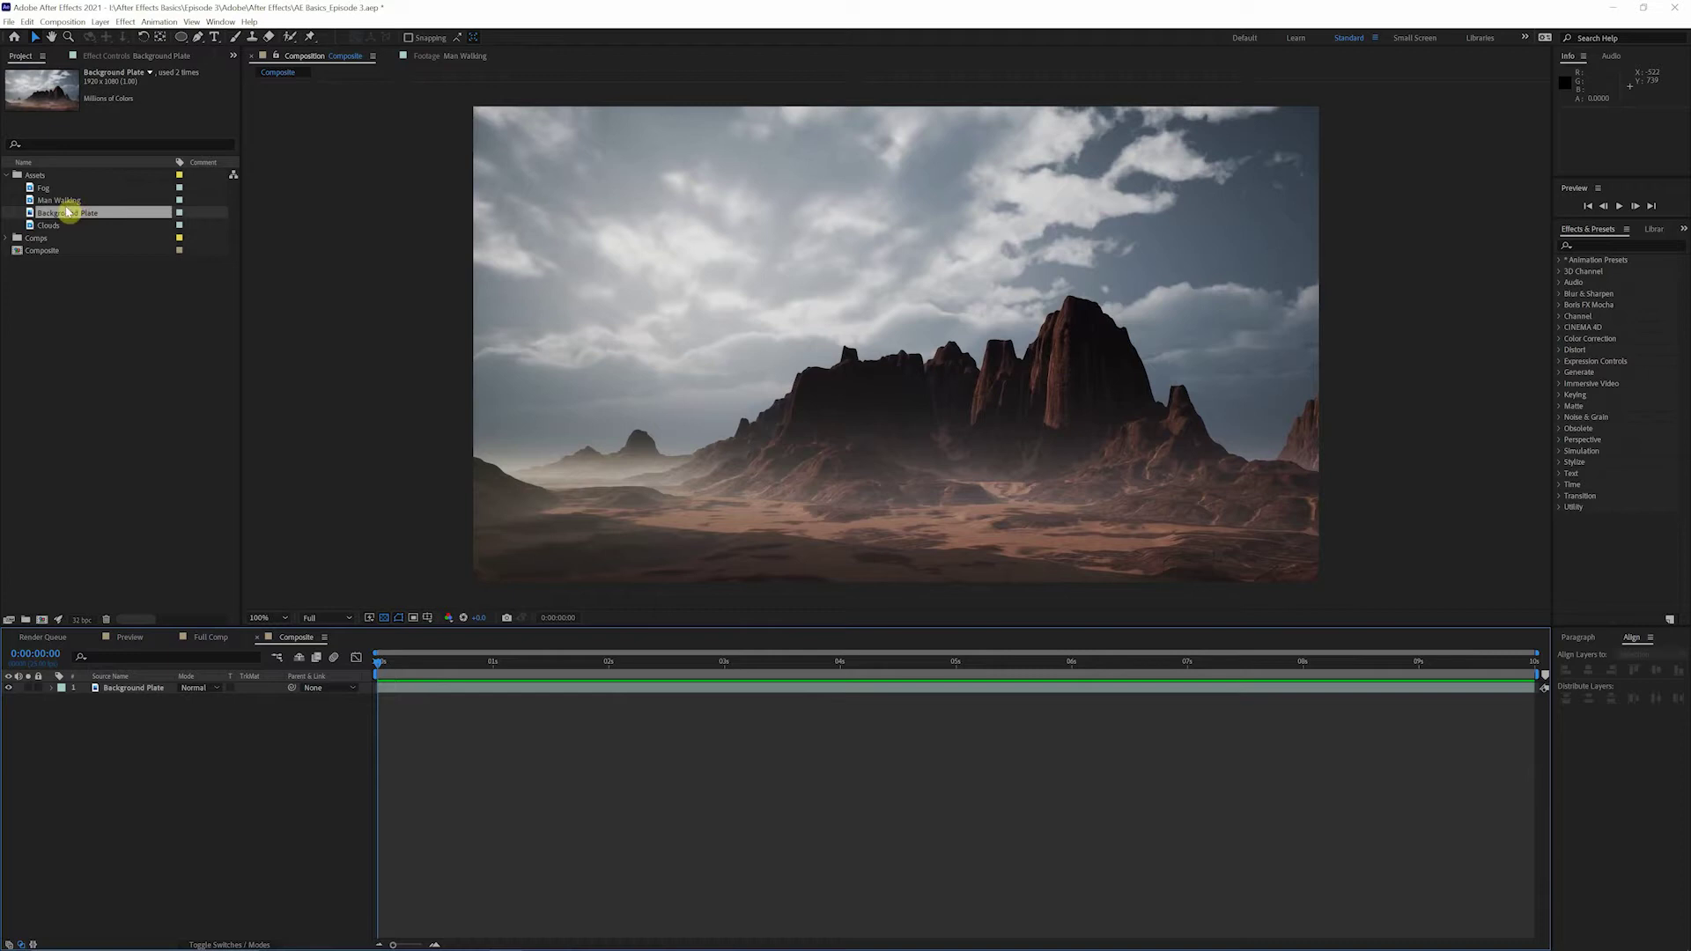
{"action": "left_click_drag", "start_coordinate": [60, 200], "coordinate": [129, 700]}
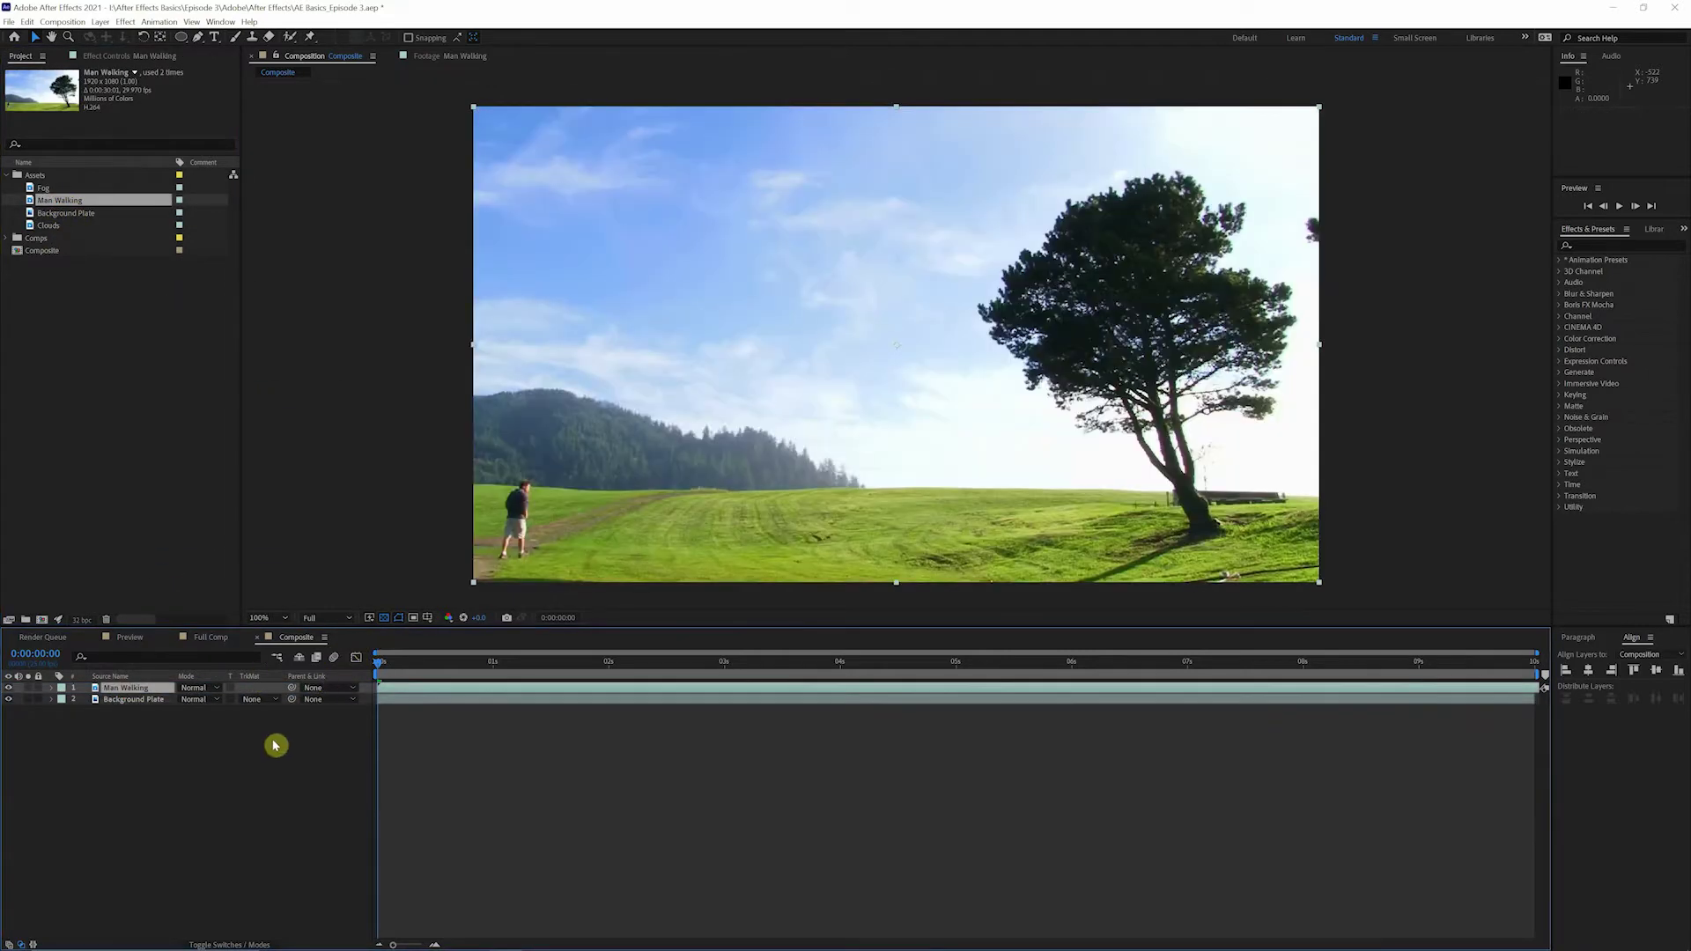
Step: Trim the first 3:11 off Man Walking and slide the clip back to start at 0
{"action": "left_click_drag", "start_coordinate": [379, 663], "coordinate": [778, 677]}
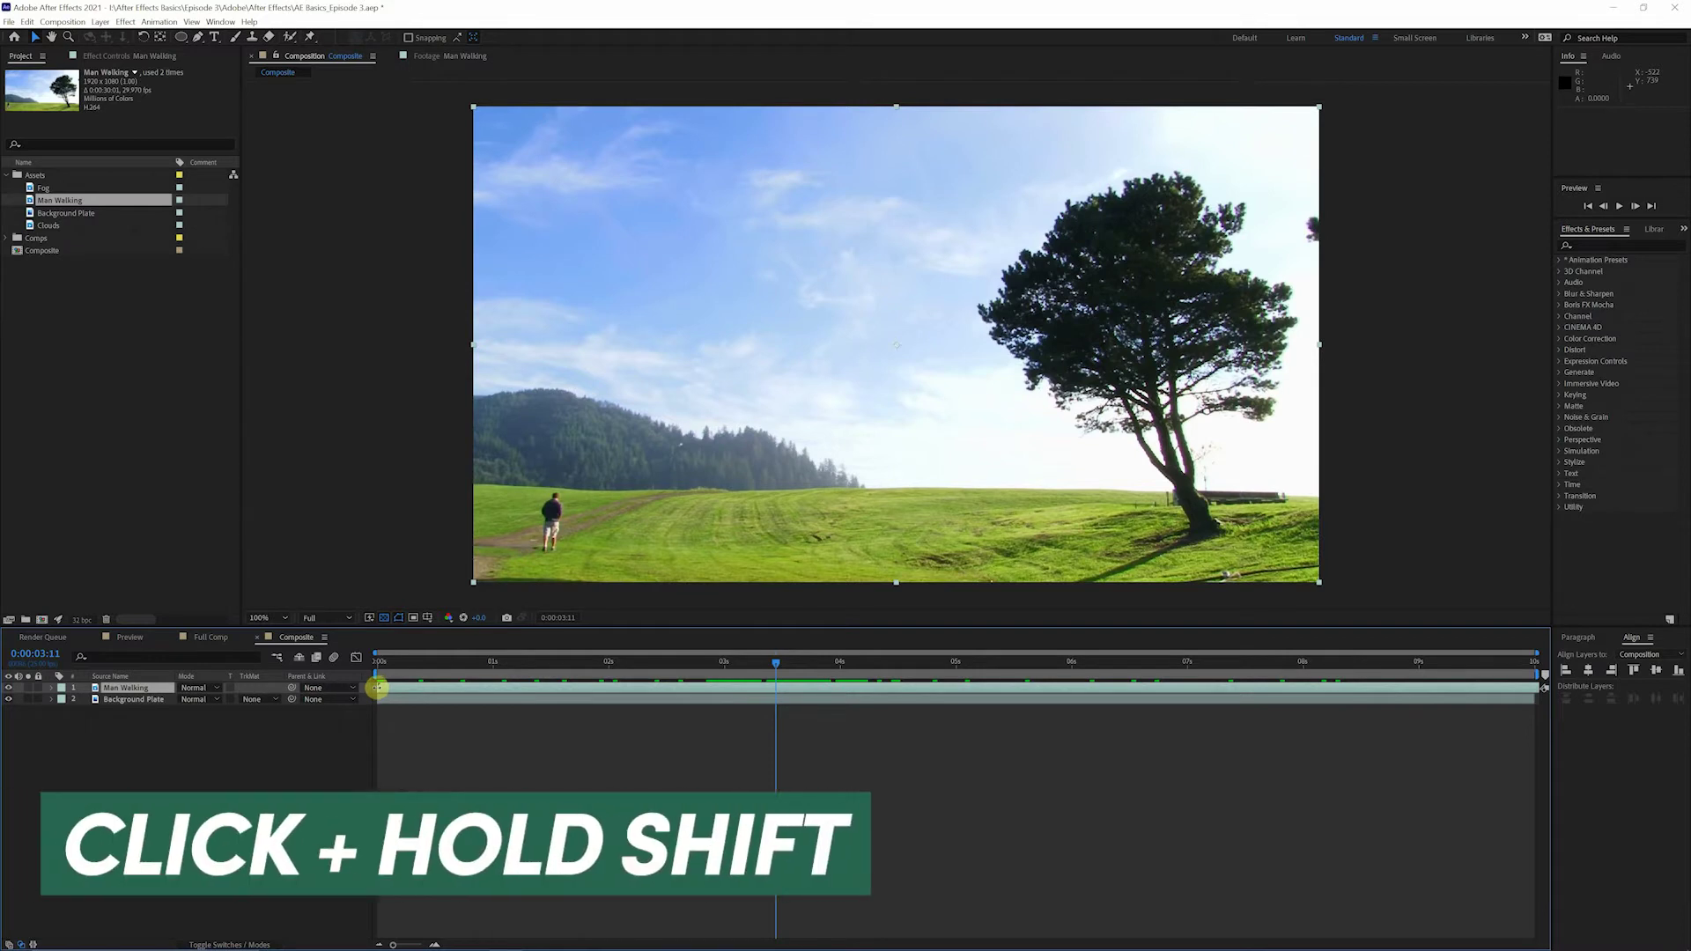
{"action": "left_click_drag", "start_coordinate": [377, 688], "coordinate": [780, 695]}
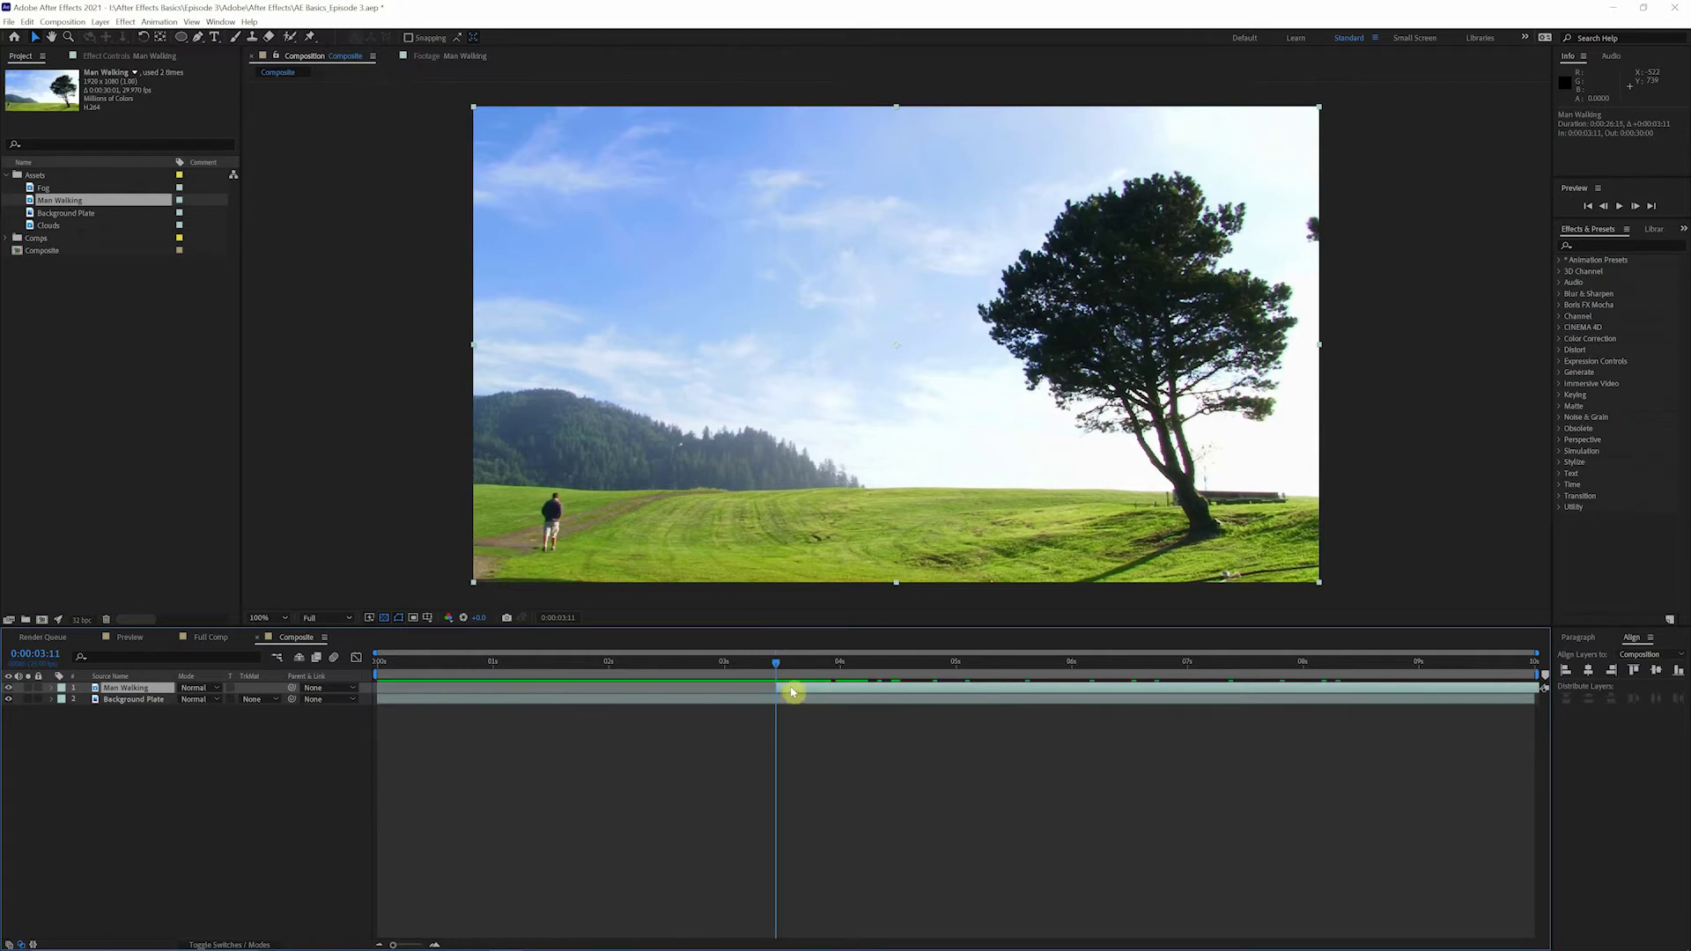
{"action": "left_click_drag", "start_coordinate": [792, 692], "coordinate": [399, 692]}
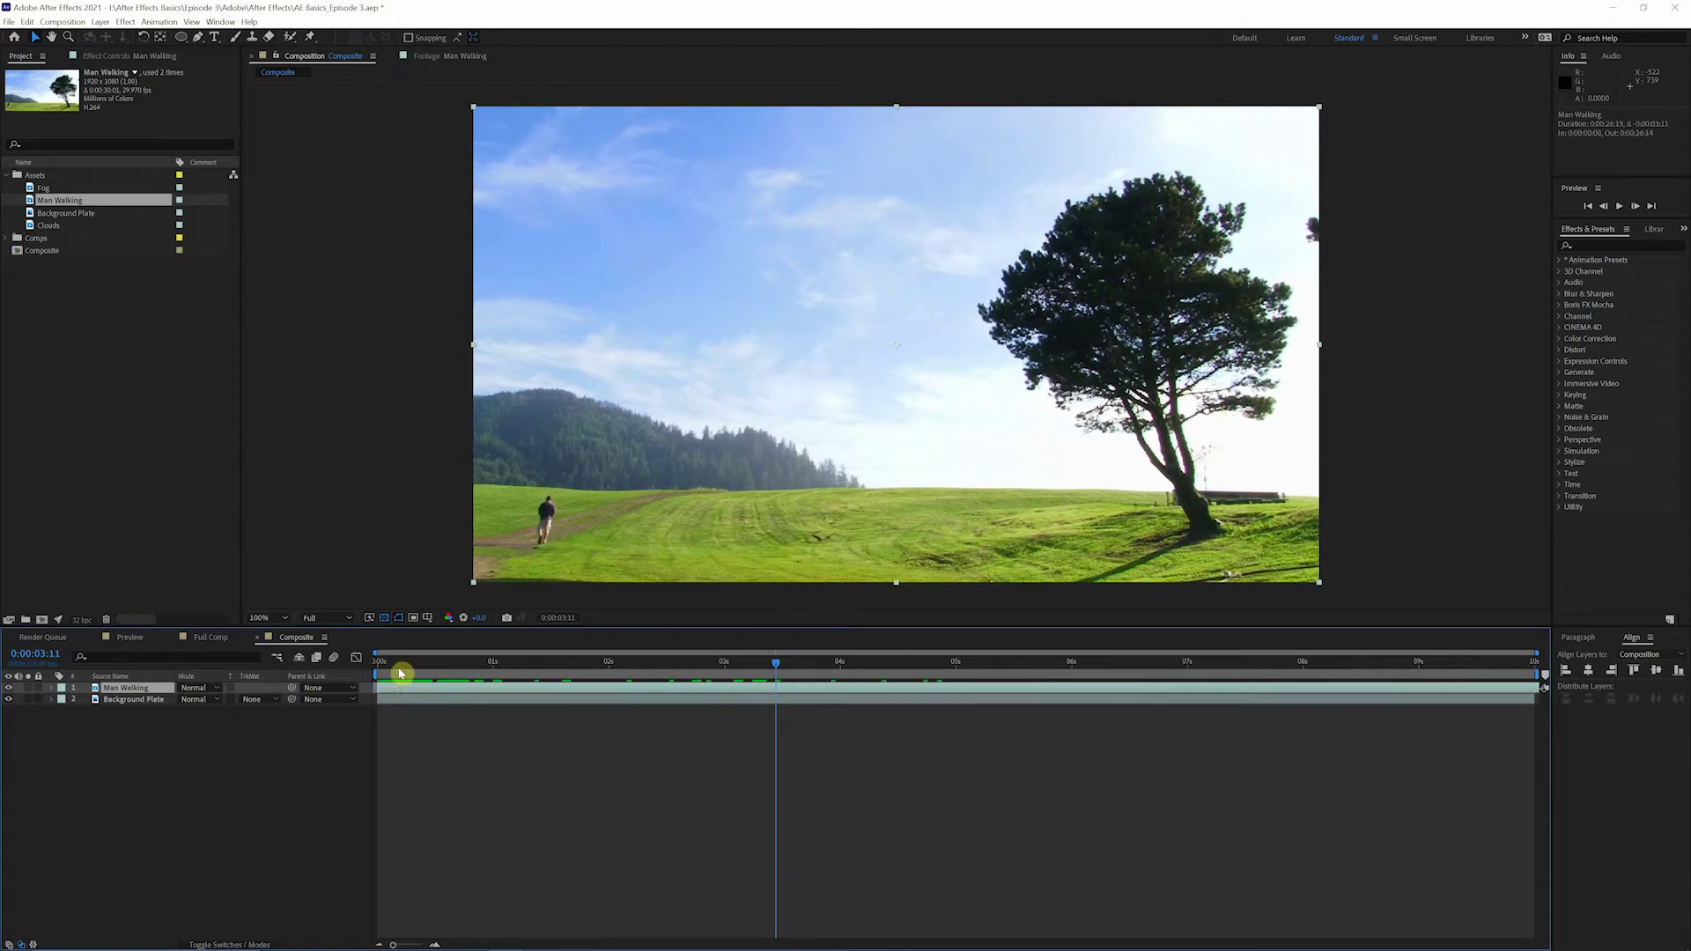
{"action": "key", "text": "Home"}
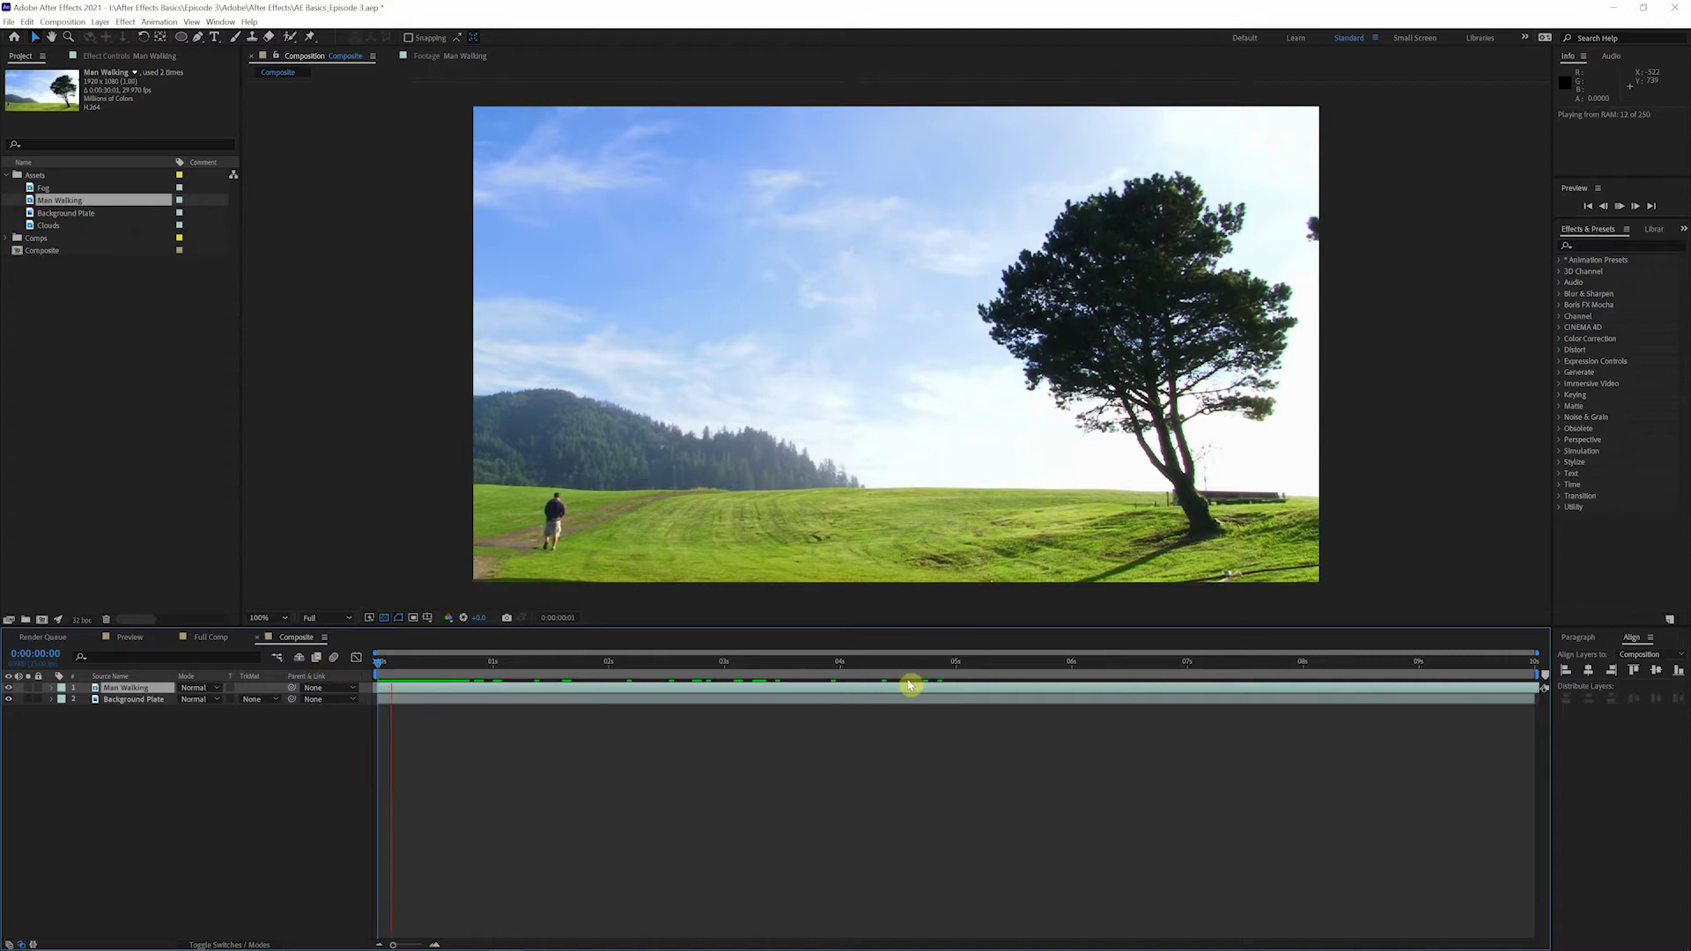
Step: Draw a closed oval Pen mask around the walking man on the Man Walking layer, viewing at 200%
{"action": "left_click", "coordinate": [128, 691]}
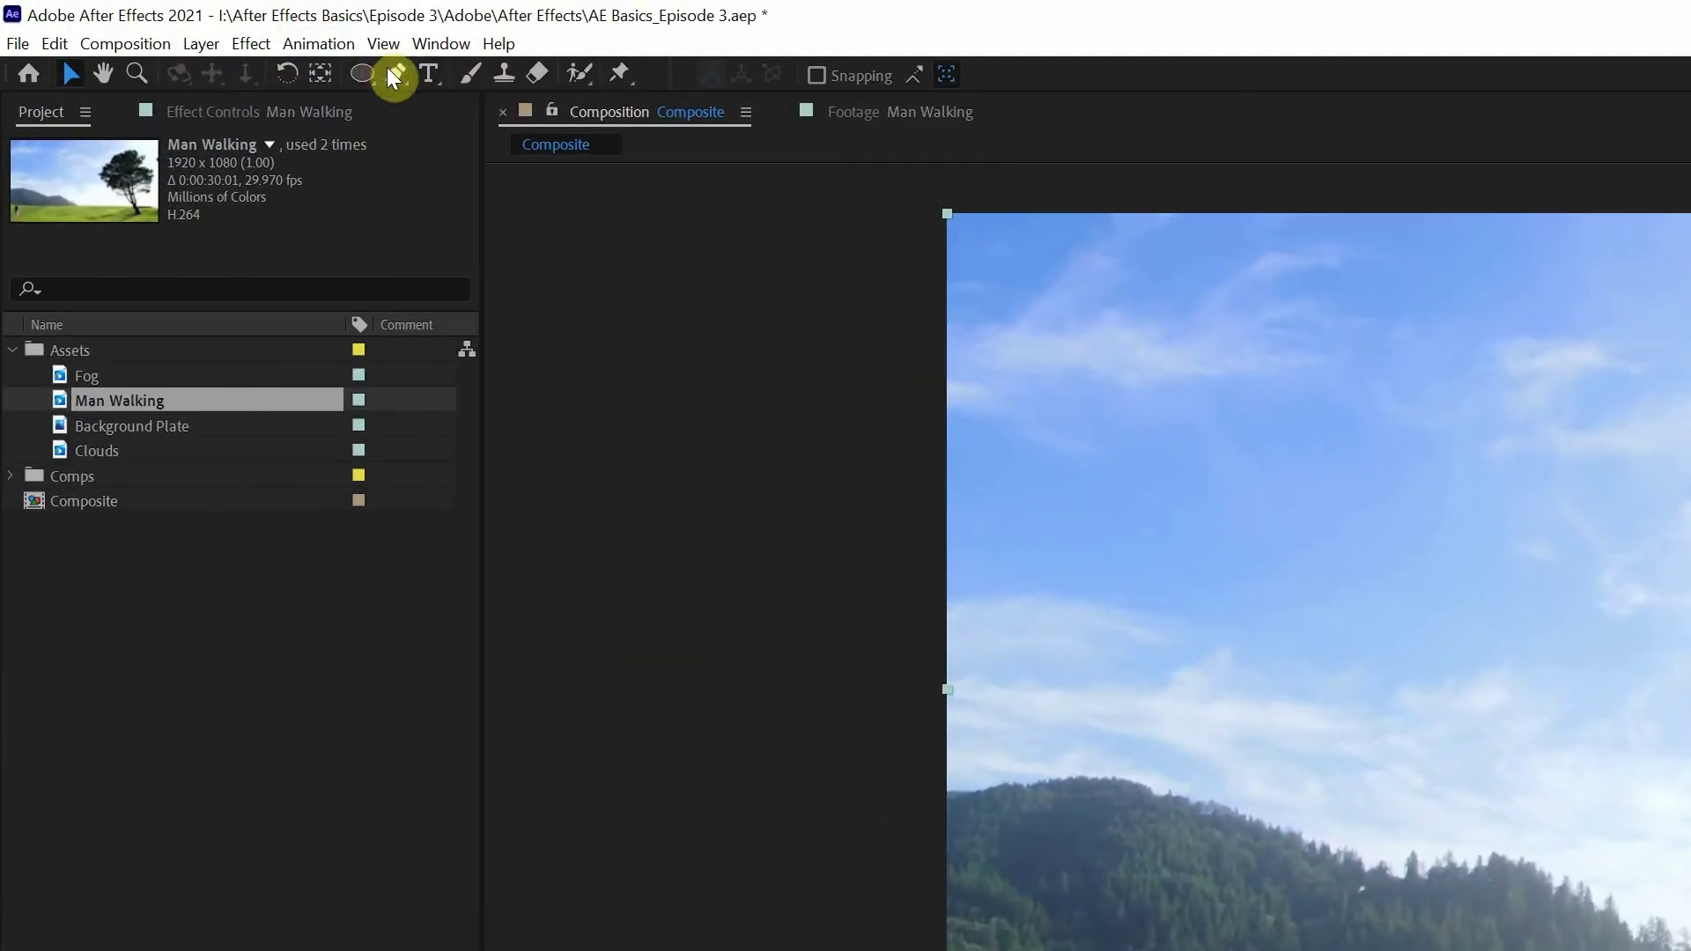
{"action": "left_click", "coordinate": [394, 75]}
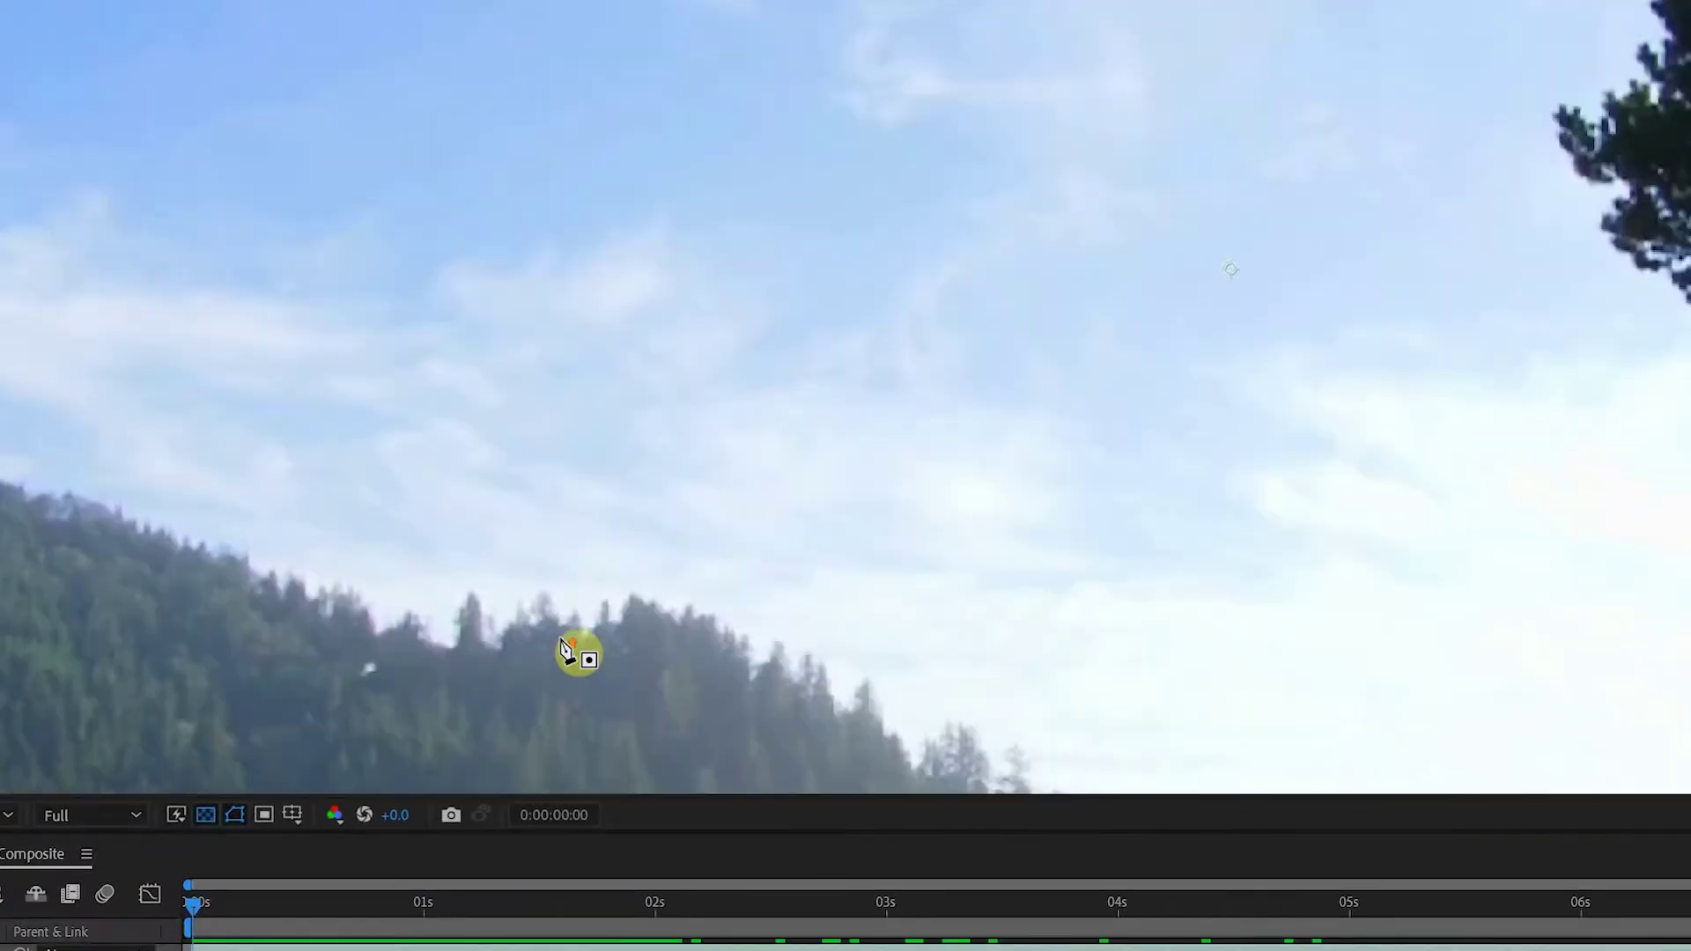
{"action": "left_click_drag", "start_coordinate": [569, 652], "coordinate": [728, 347]}
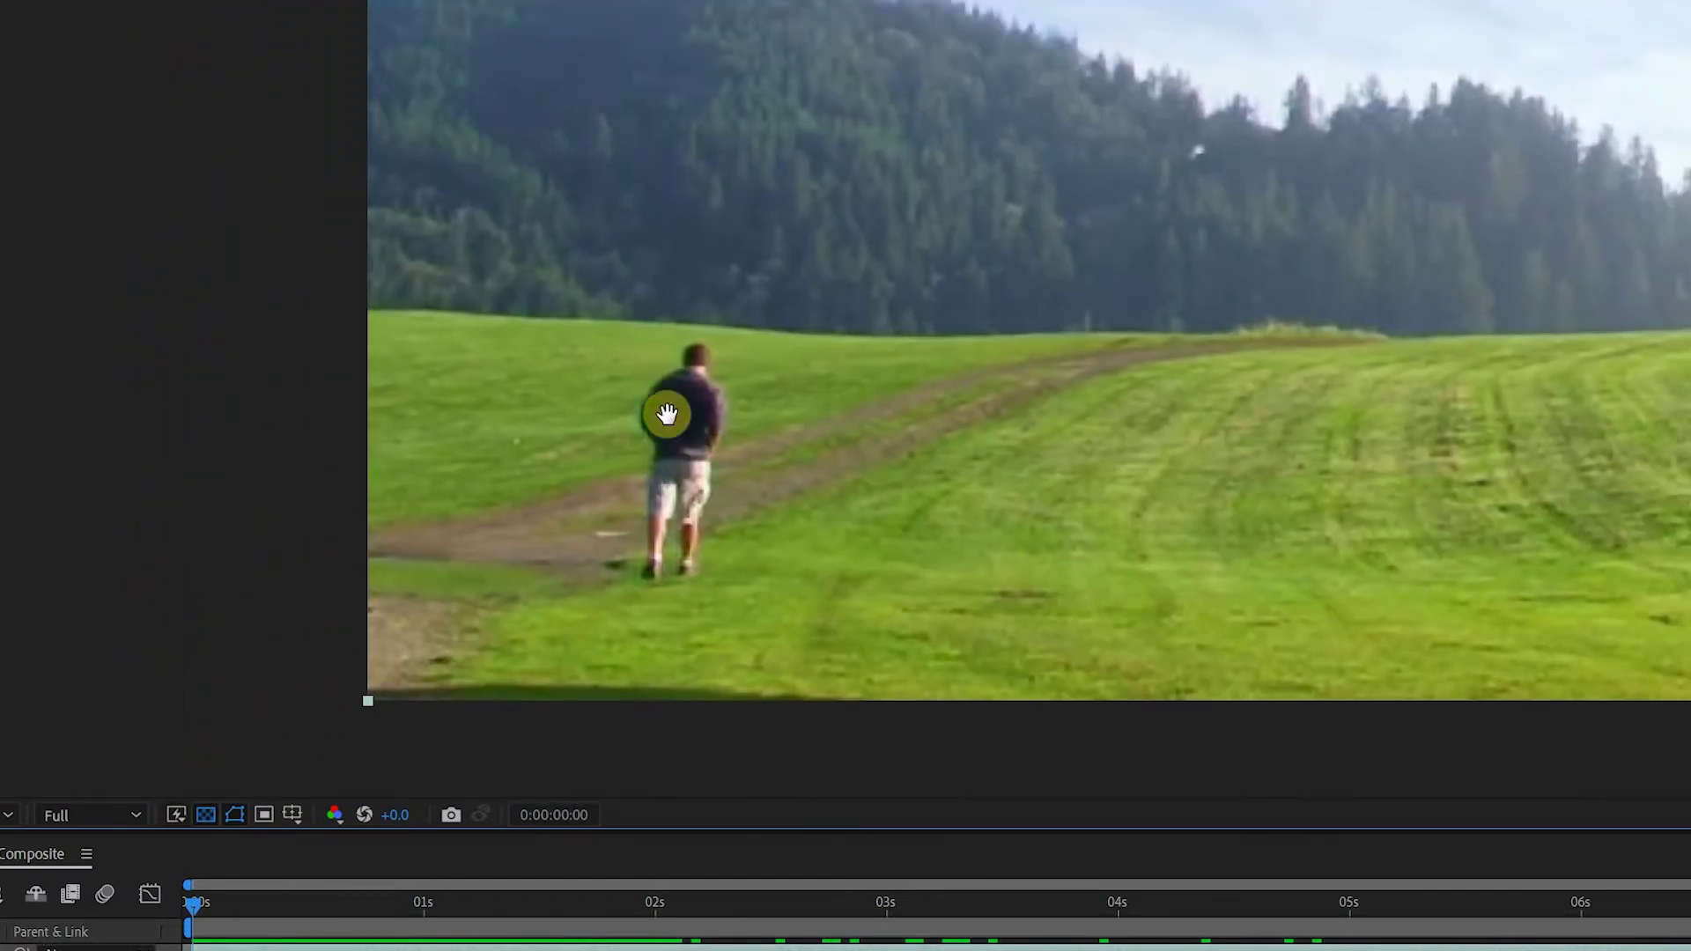
{"action": "left_click", "coordinate": [619, 399]}
{"action": "left_click_drag", "start_coordinate": [660, 335], "coordinate": [752, 490]}
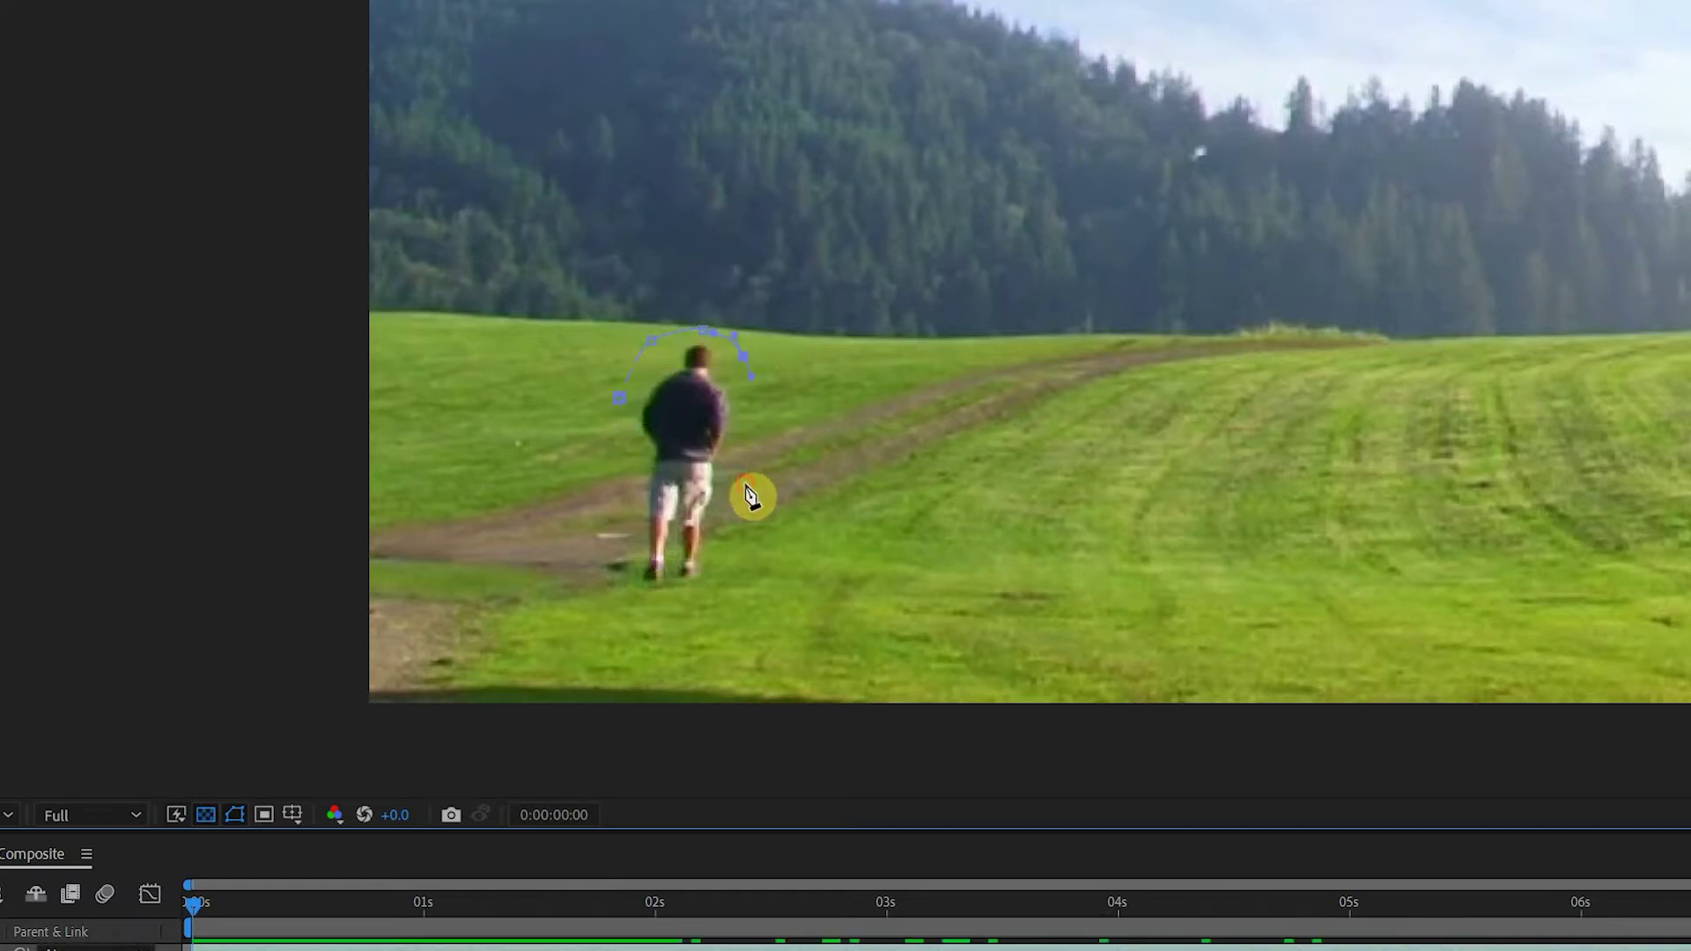
{"action": "left_click_drag", "start_coordinate": [707, 592], "coordinate": [615, 563]}
{"action": "left_click", "coordinate": [620, 400]}
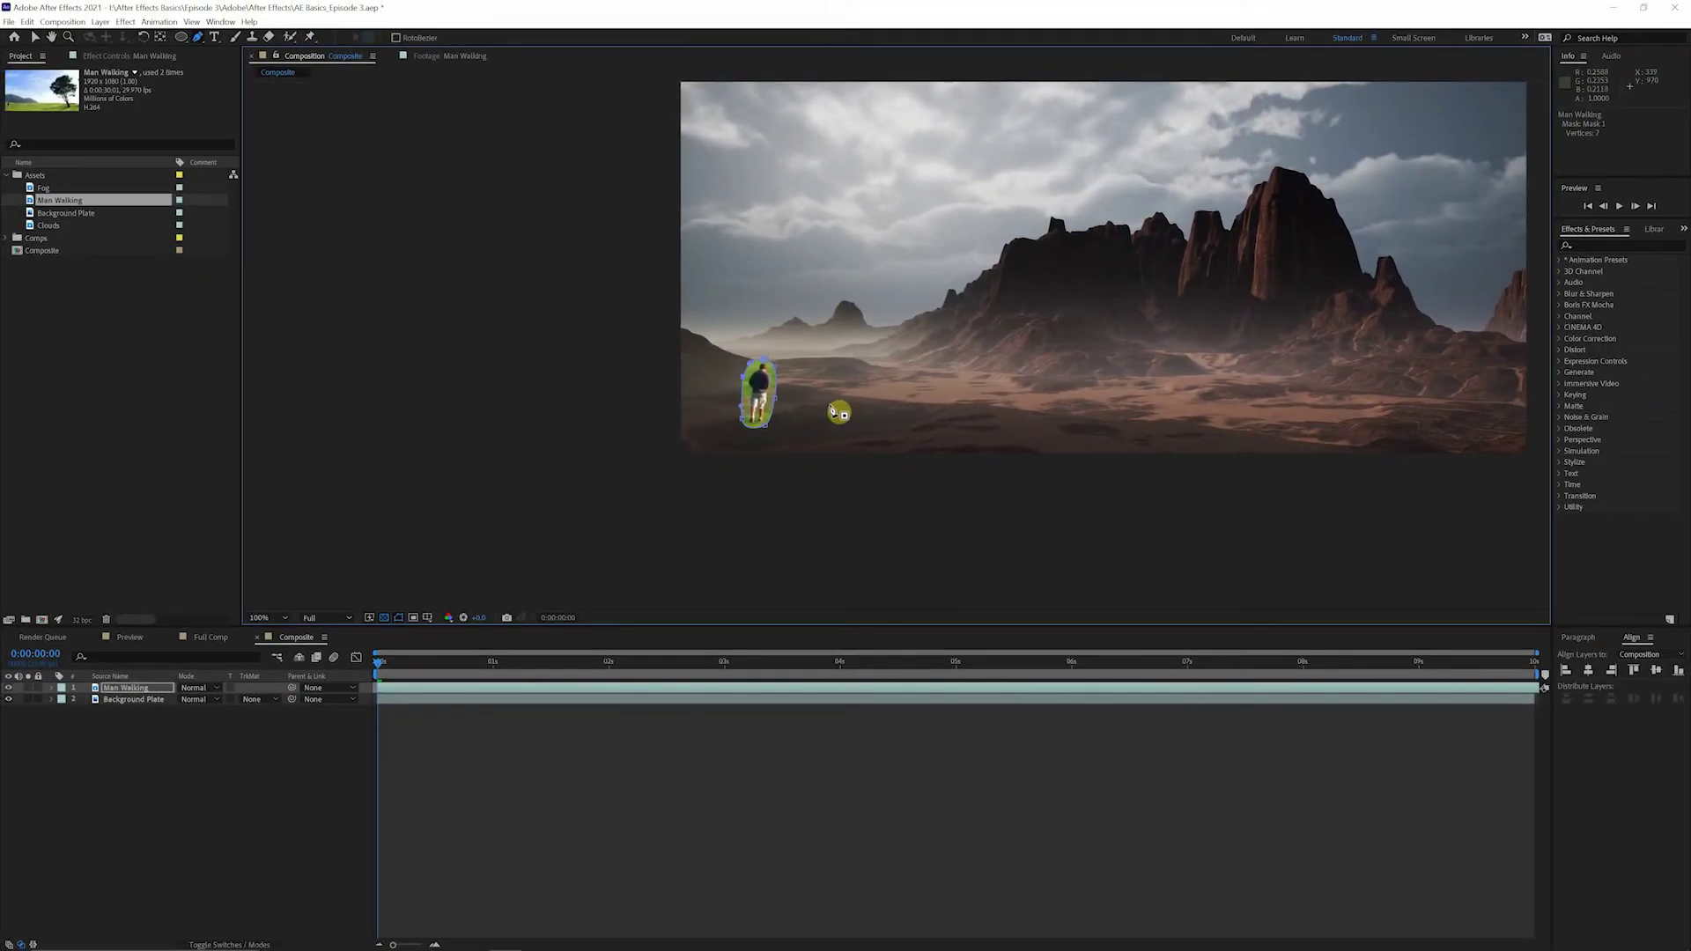
{"action": "left_click_drag", "start_coordinate": [840, 413], "coordinate": [702, 464]}
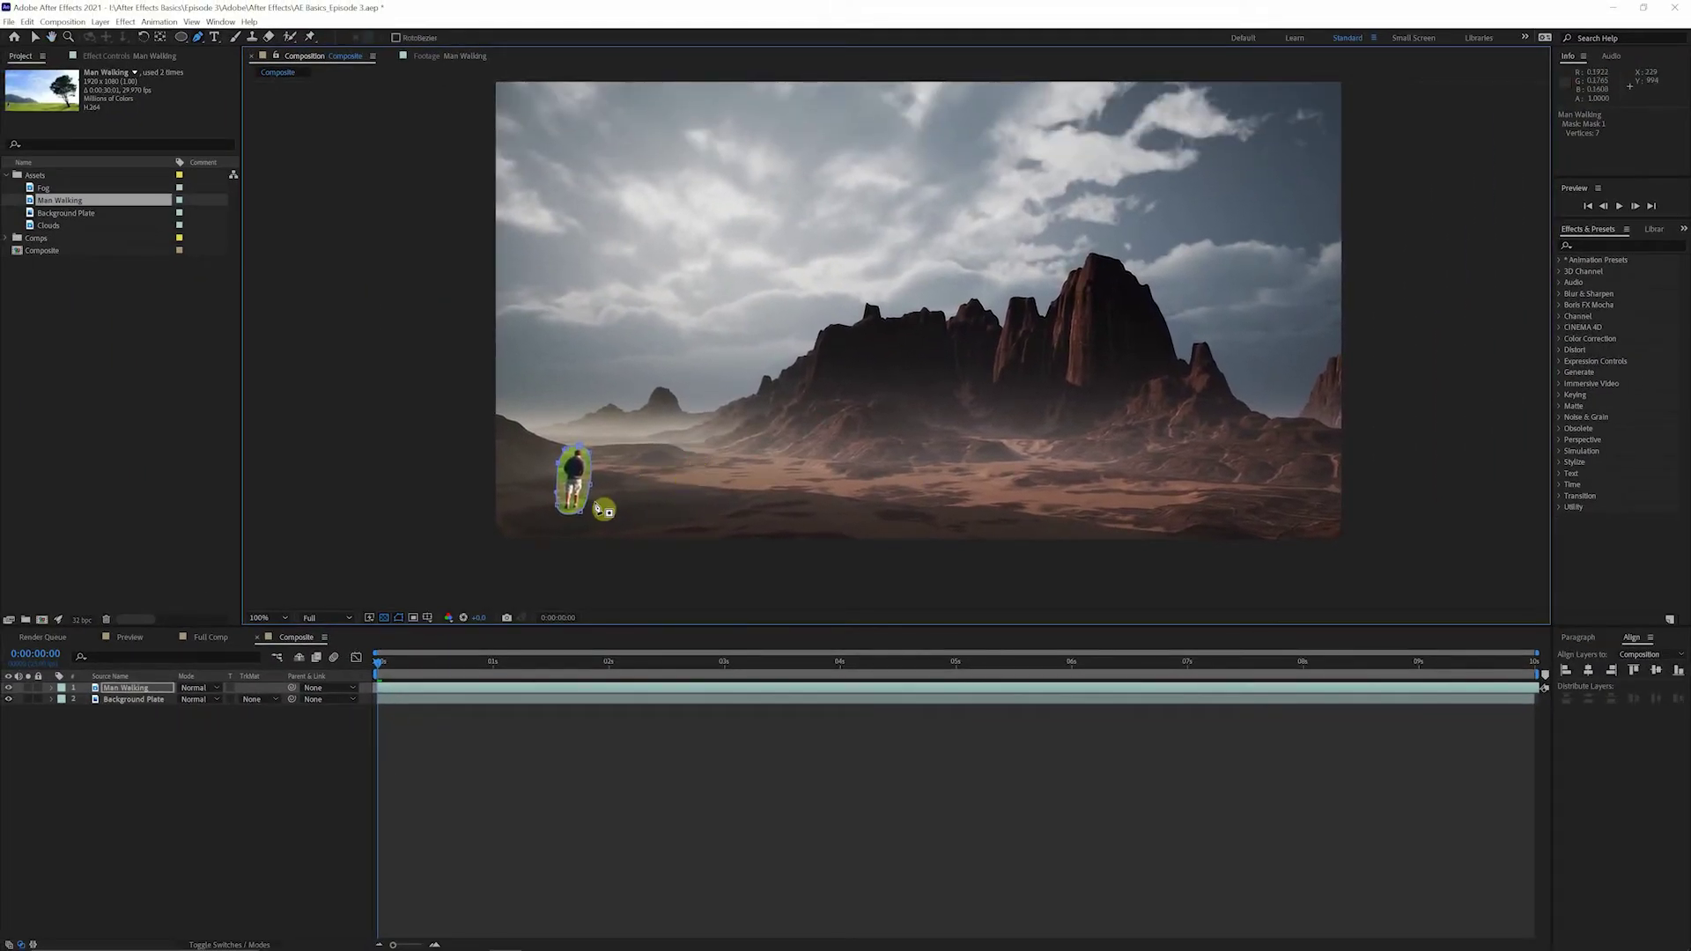
{"action": "key", "text": "period"}
Step: Reveal the Man Walking mask properties with MM and set a Mask Path keyframe at 0:00:00:00
{"action": "left_click_drag", "start_coordinate": [574, 503], "coordinate": [847, 348]}
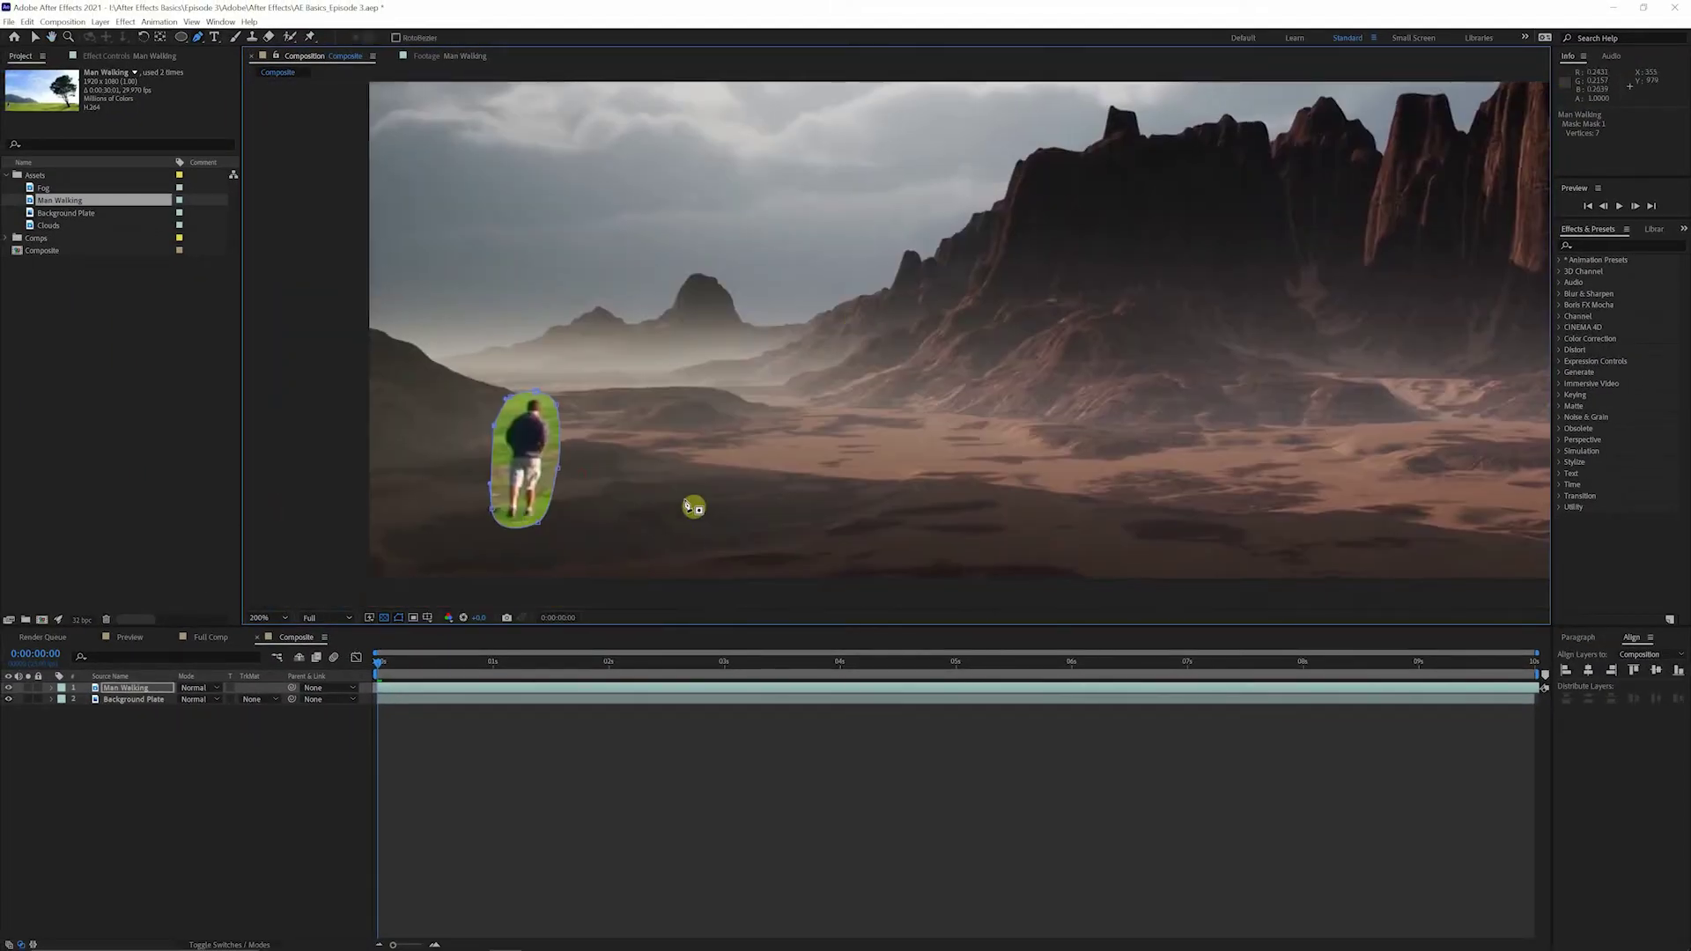
{"action": "left_click_drag", "start_coordinate": [669, 486], "coordinate": [712, 463]}
{"action": "key", "text": "g"}
{"action": "left_click", "coordinate": [152, 693]}
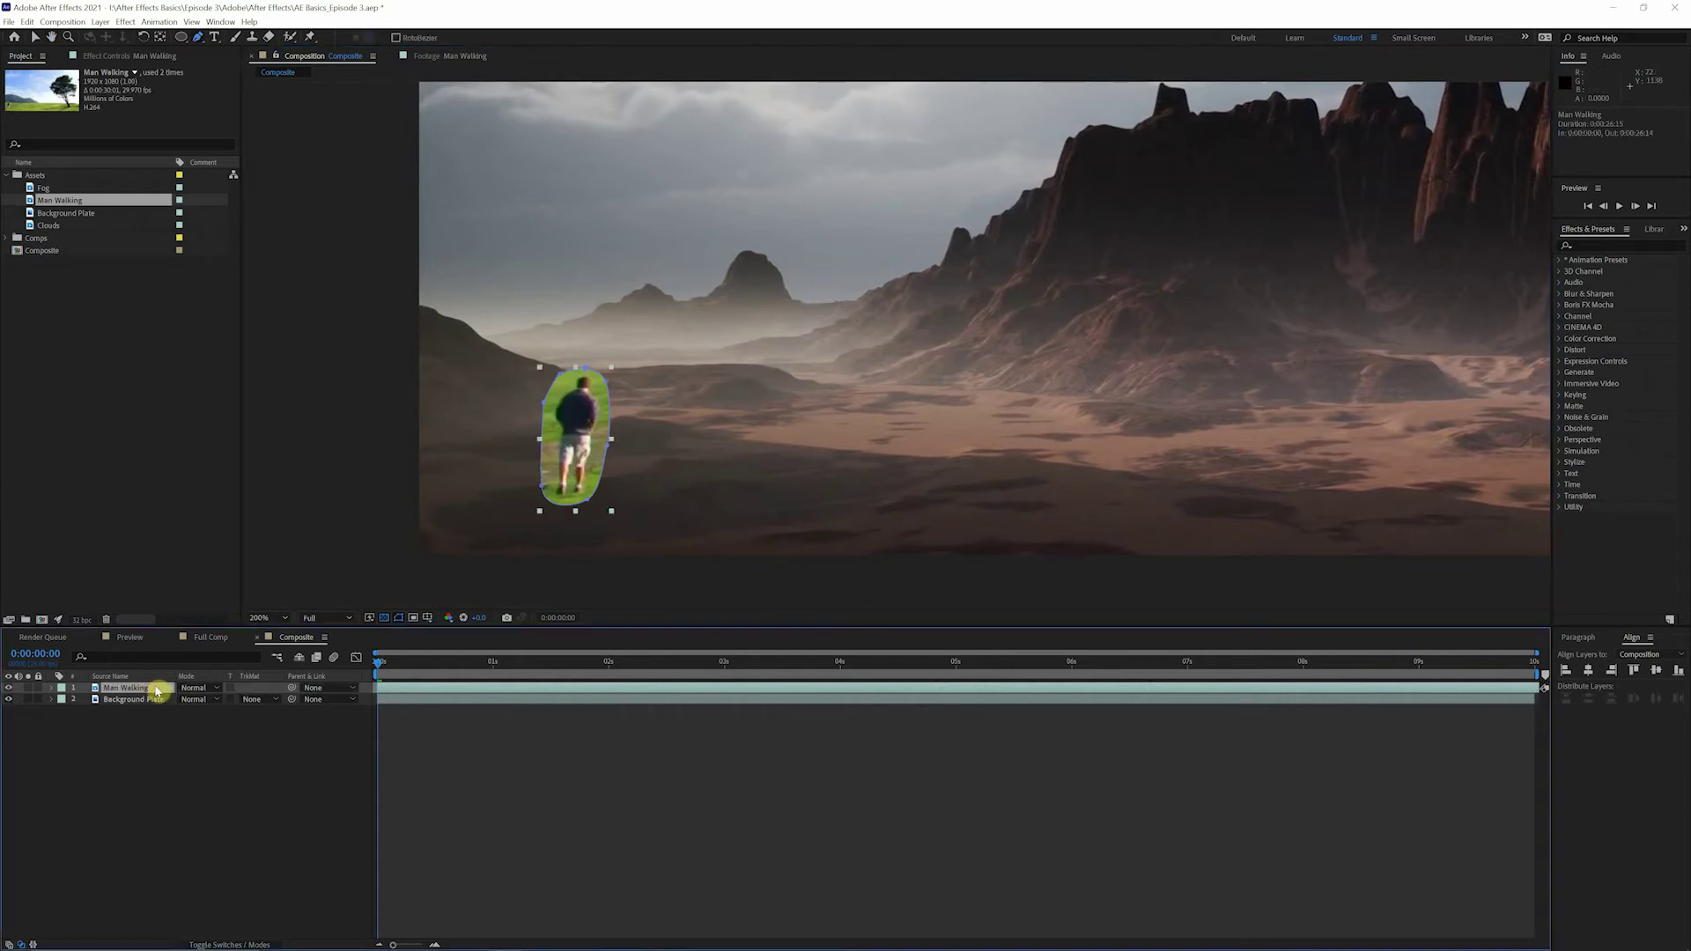
{"action": "key", "text": "m"}
{"action": "key", "text": "m"}
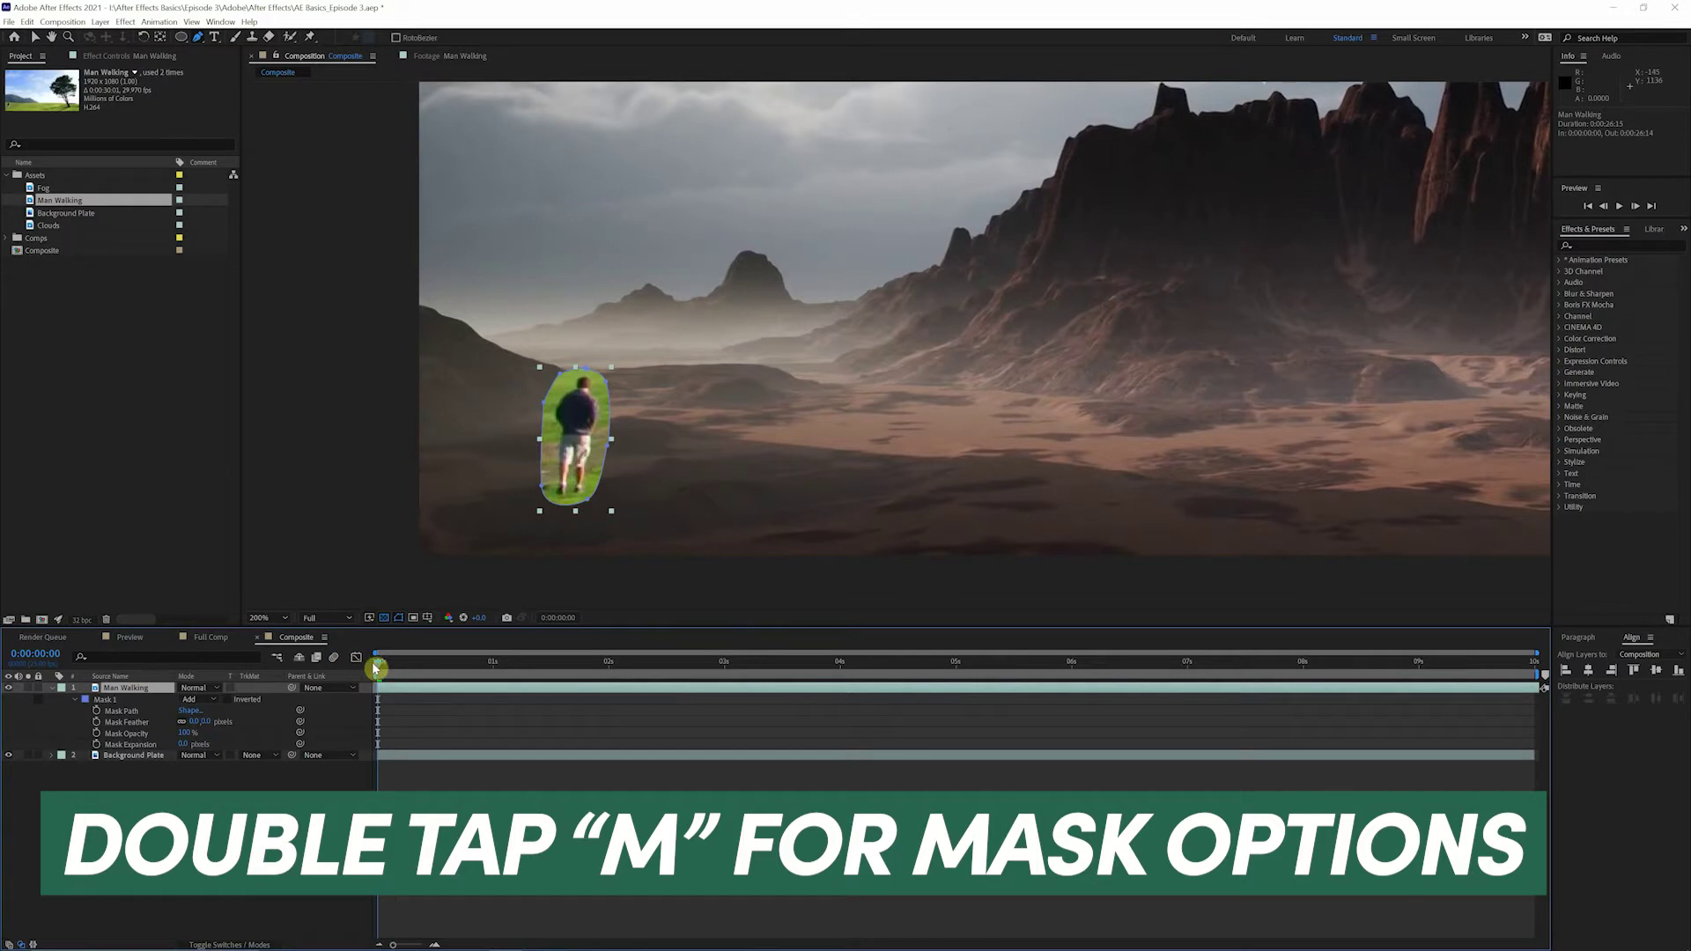
{"action": "left_click_drag", "start_coordinate": [380, 668], "coordinate": [265, 686]}
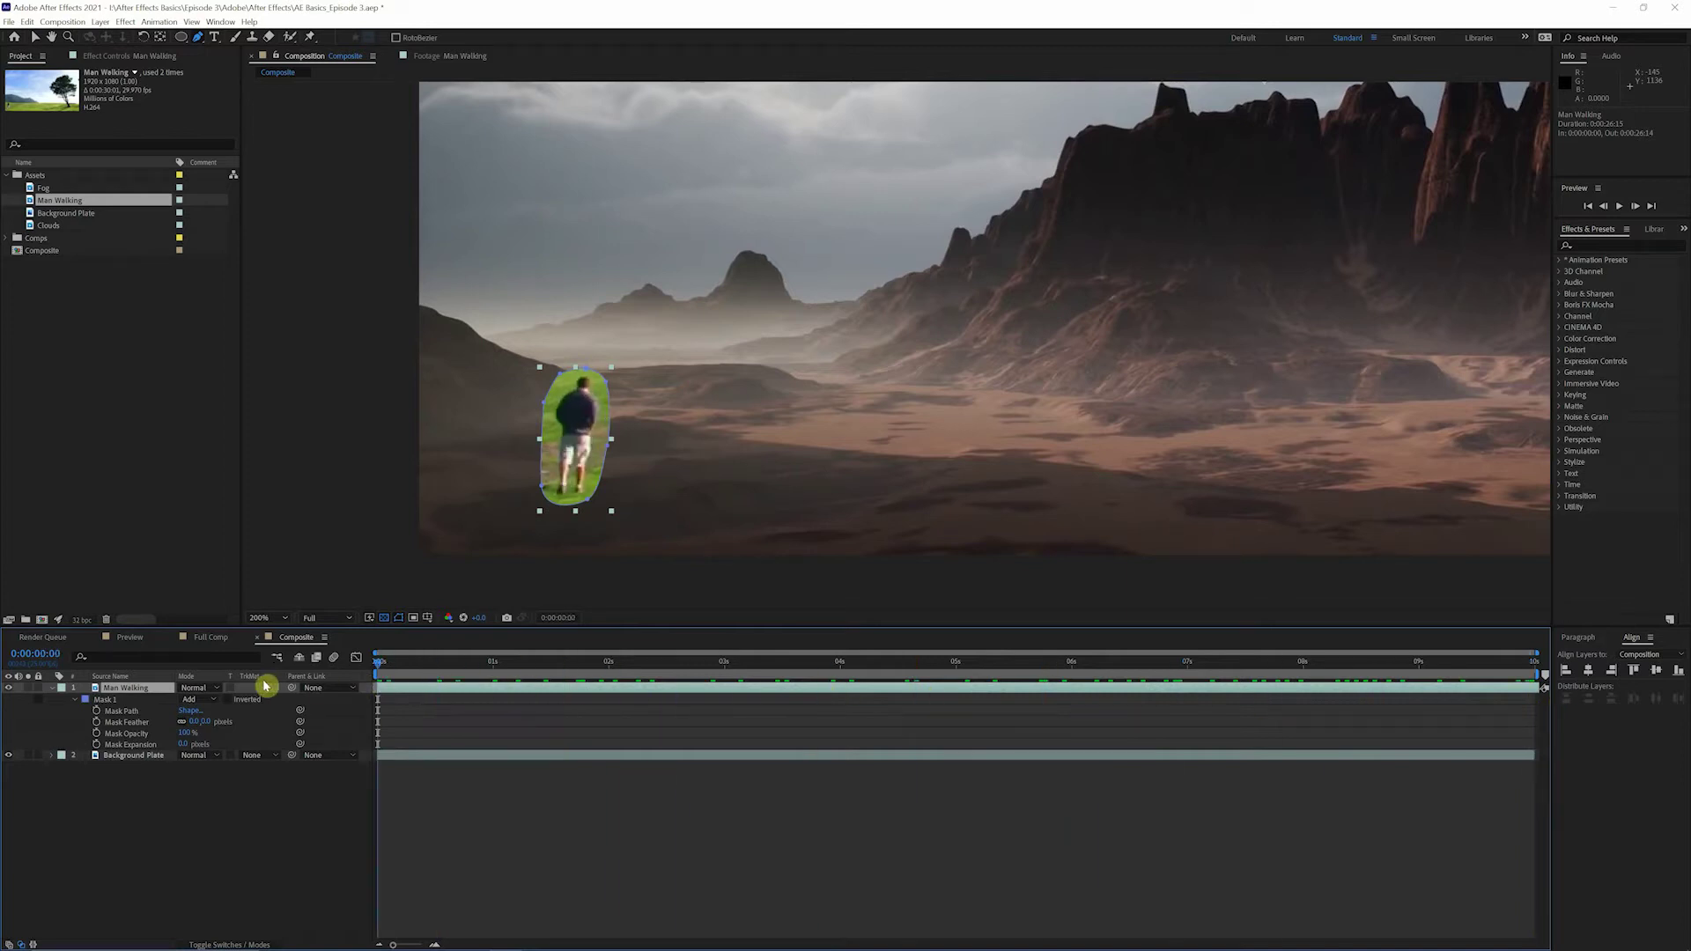
{"action": "left_click", "coordinate": [96, 711]}
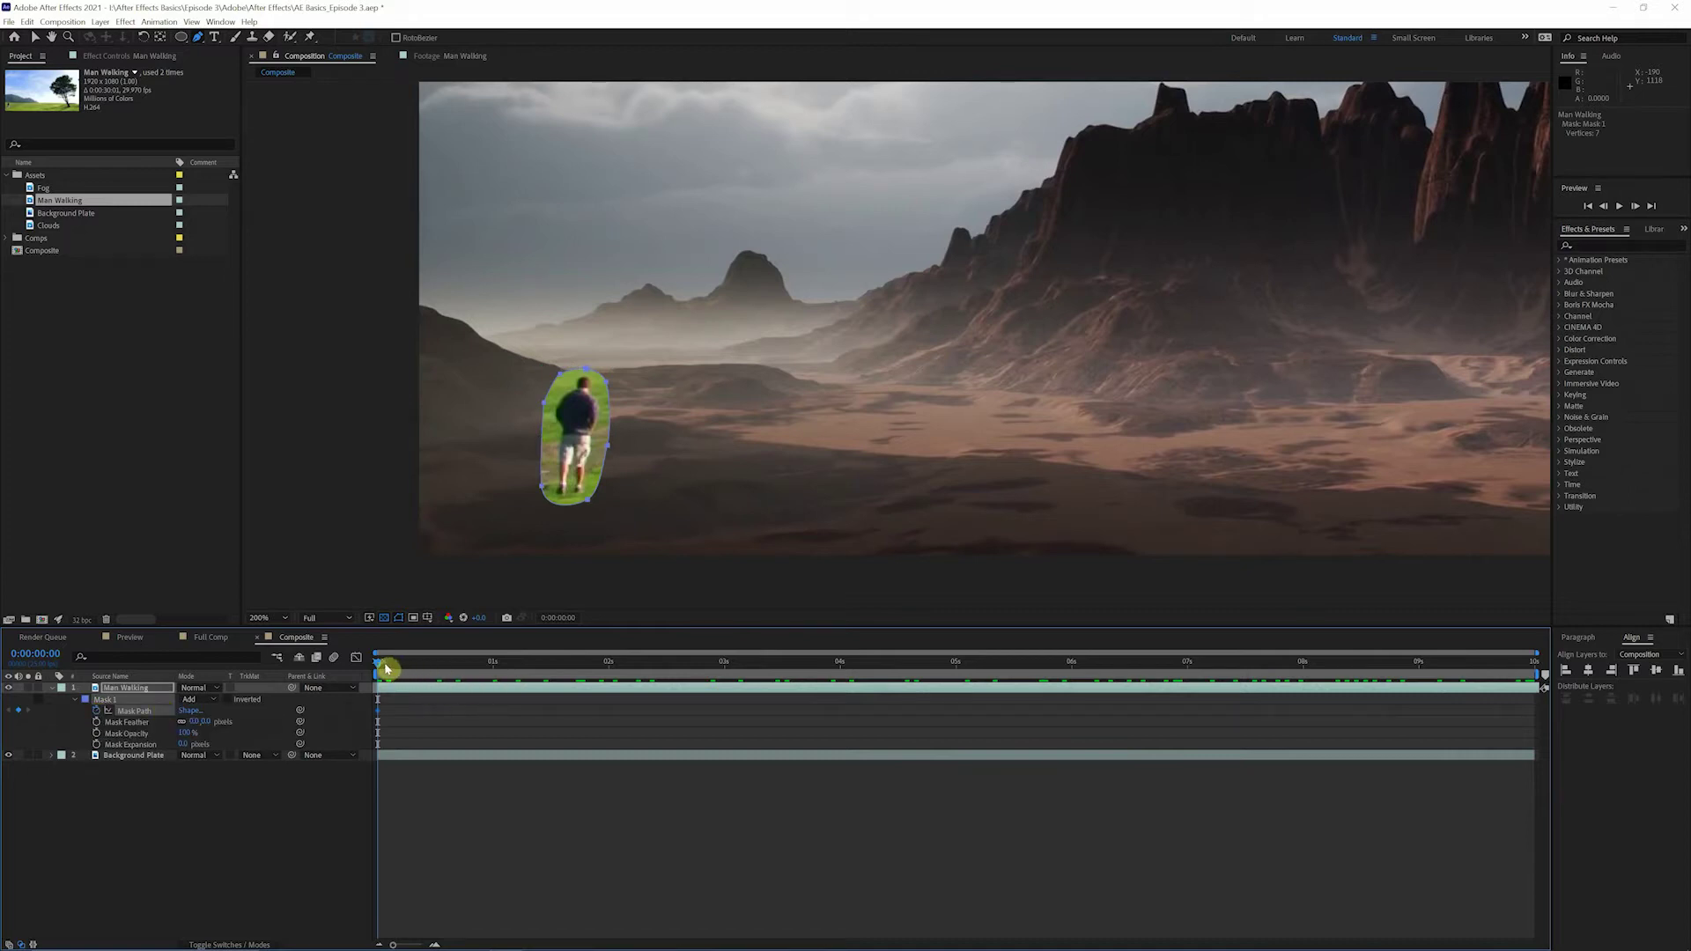
{"action": "left_click_drag", "start_coordinate": [381, 667], "coordinate": [763, 680]}
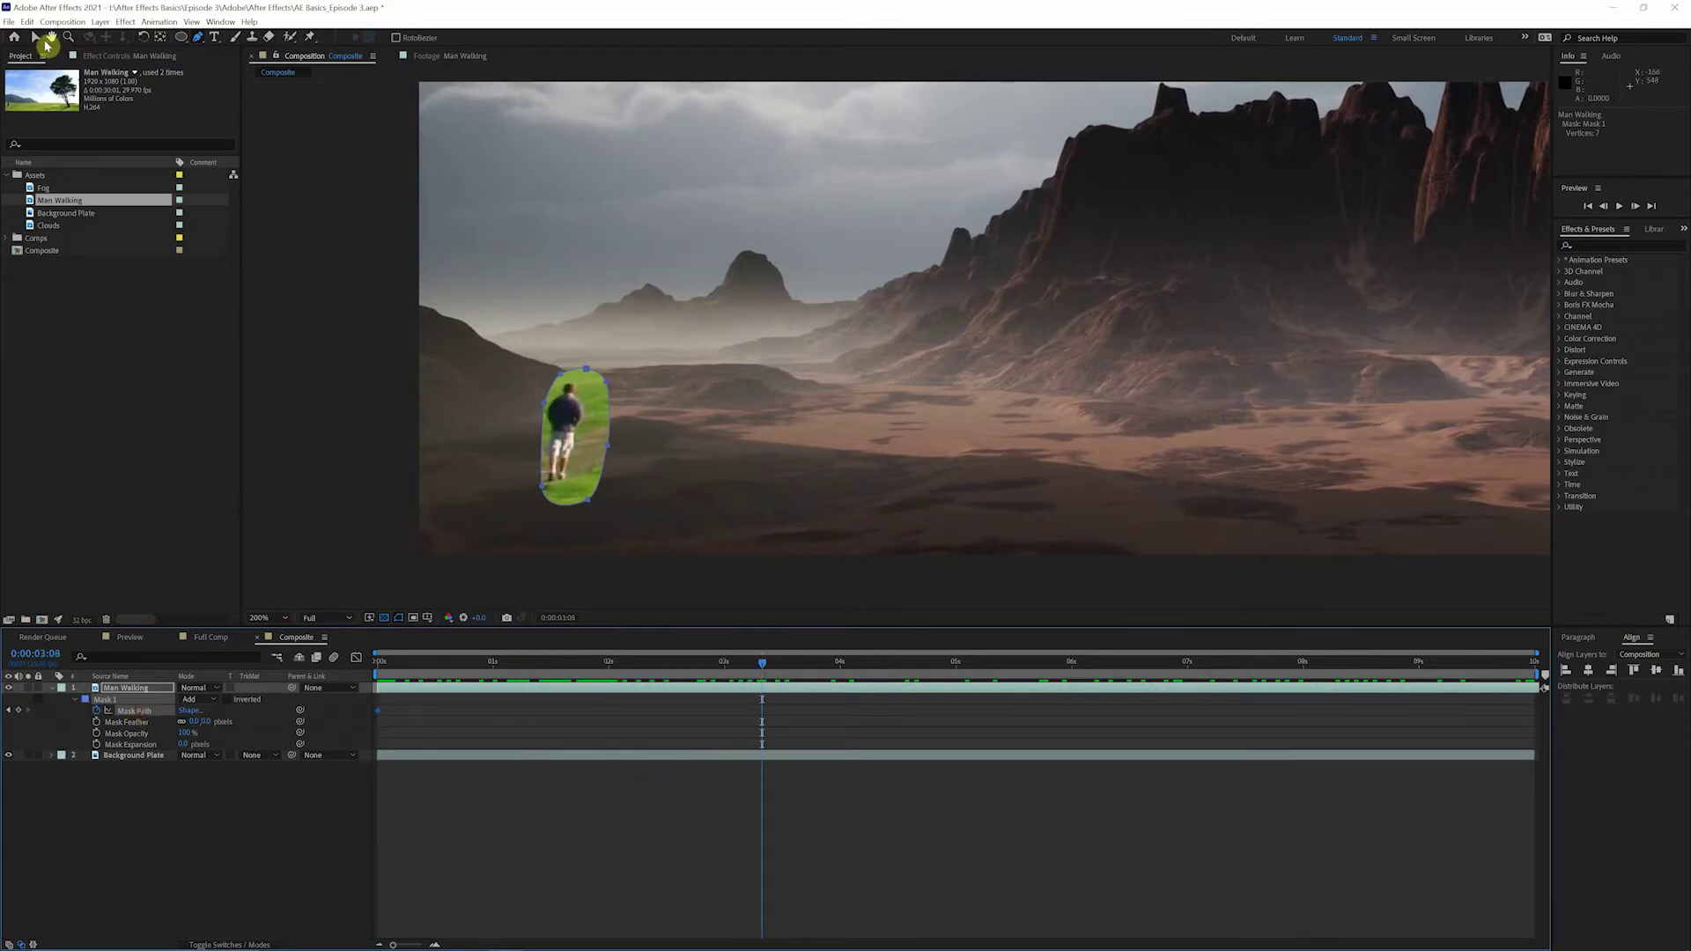
Step: Shift the mask onto the man at the early frames so he stays inside it
{"action": "left_click", "coordinate": [36, 40]}
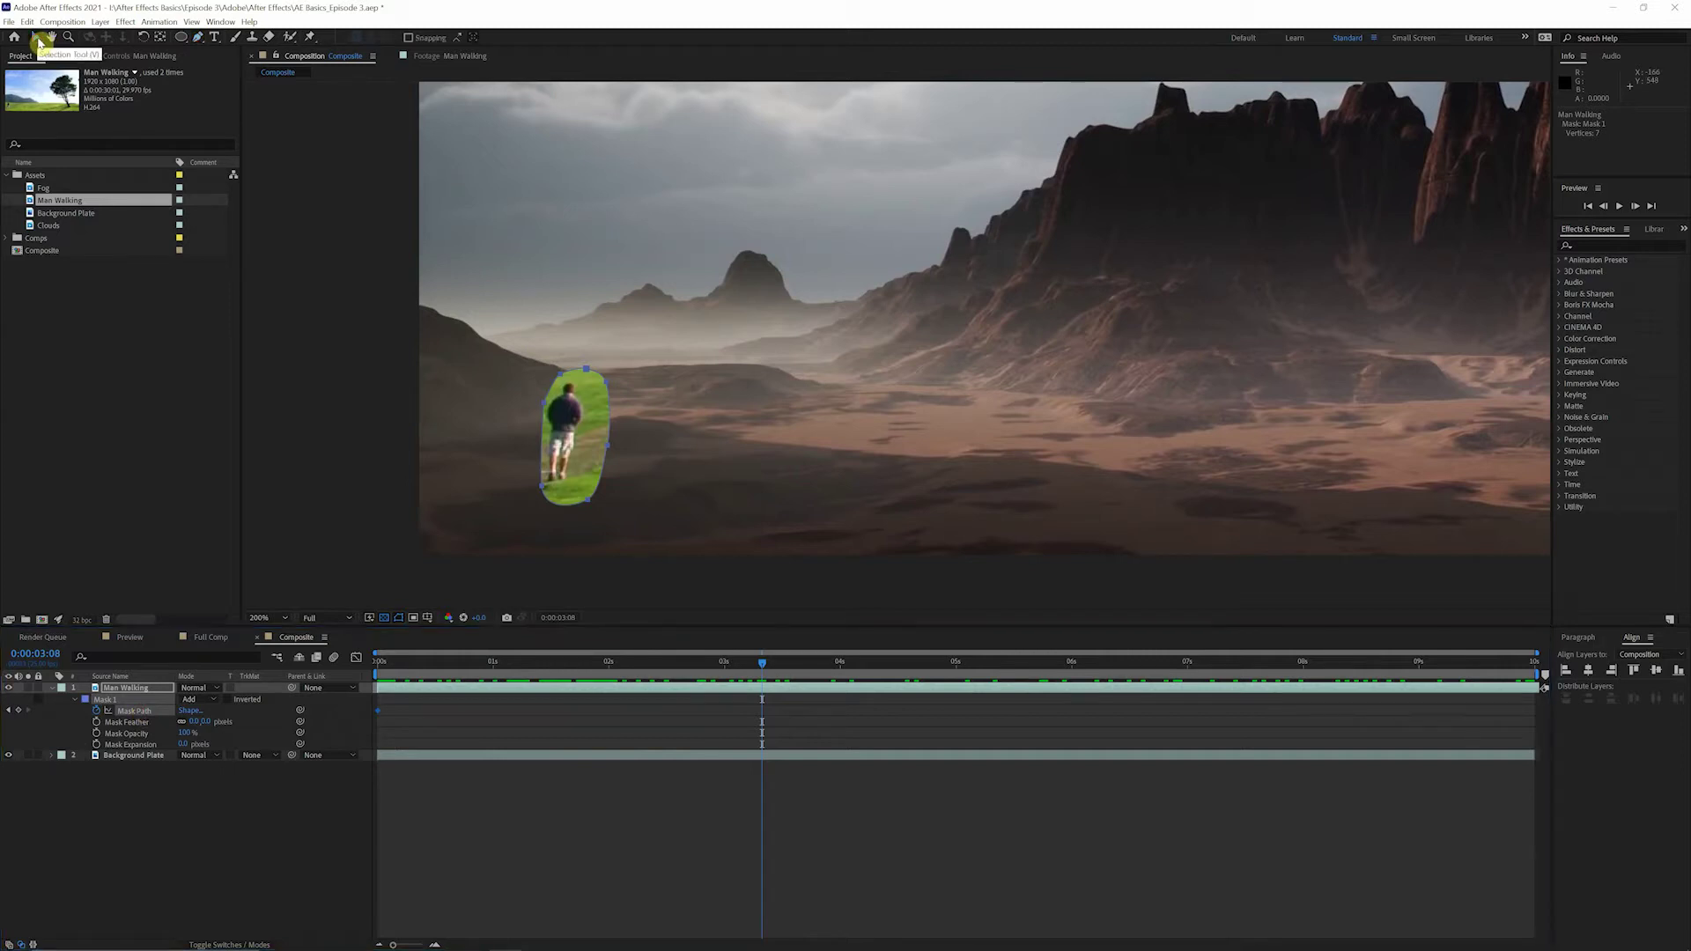
{"action": "left_click_drag", "start_coordinate": [588, 373], "coordinate": [577, 375]}
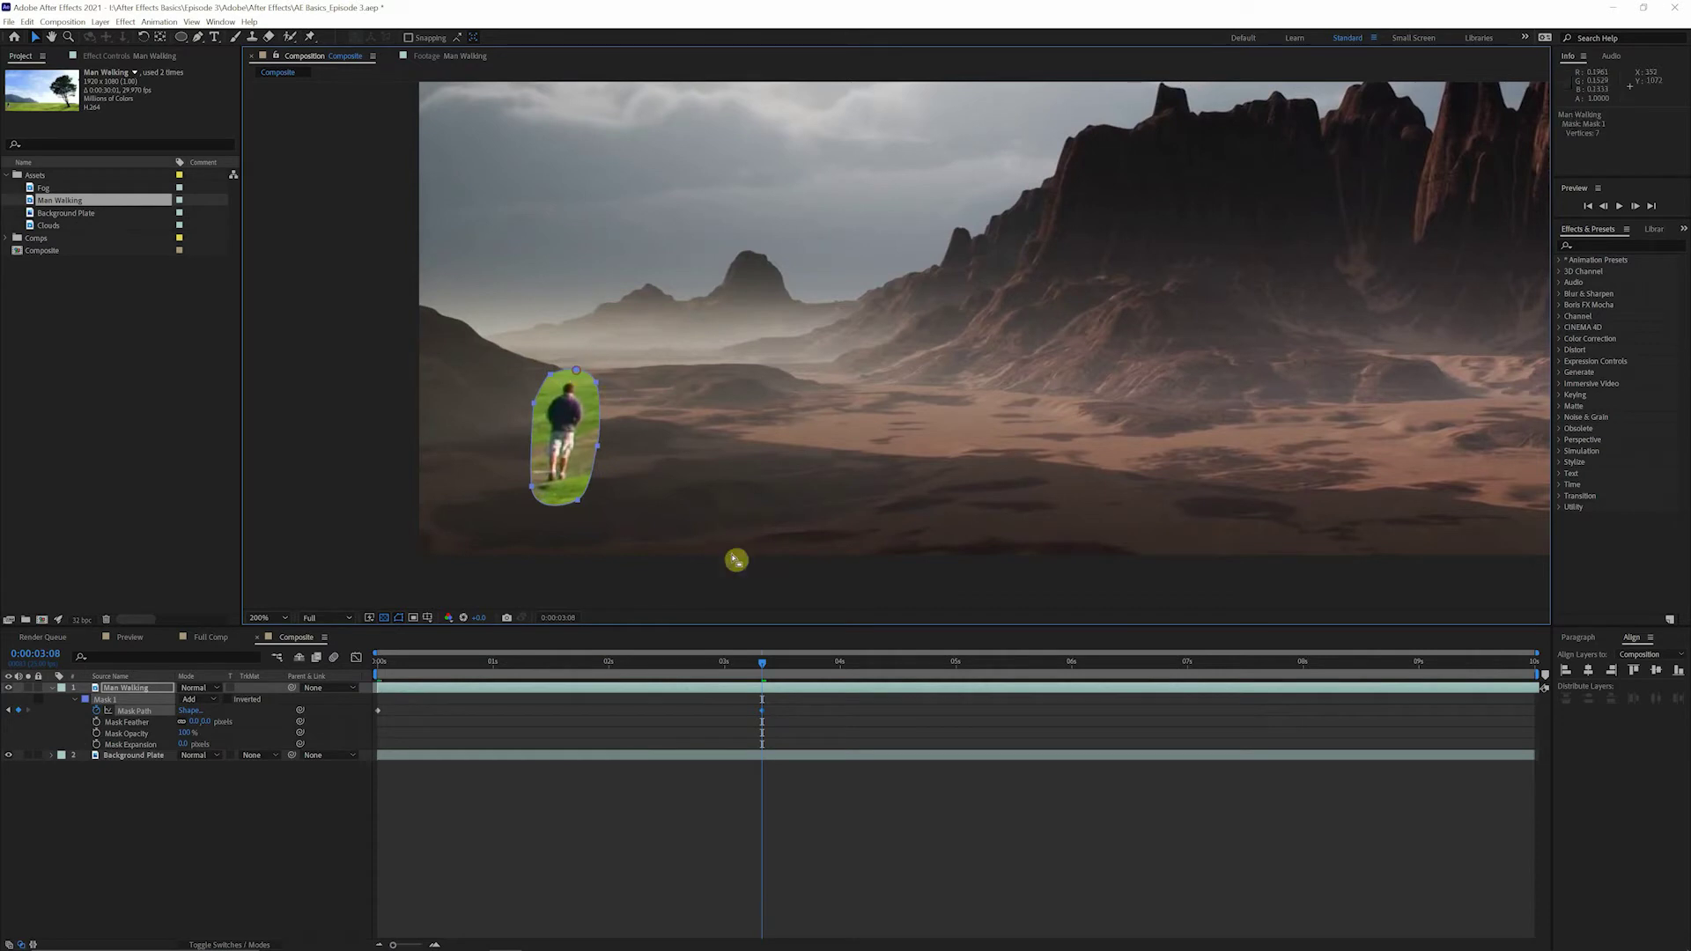
{"action": "left_click_drag", "start_coordinate": [763, 672], "coordinate": [442, 684]}
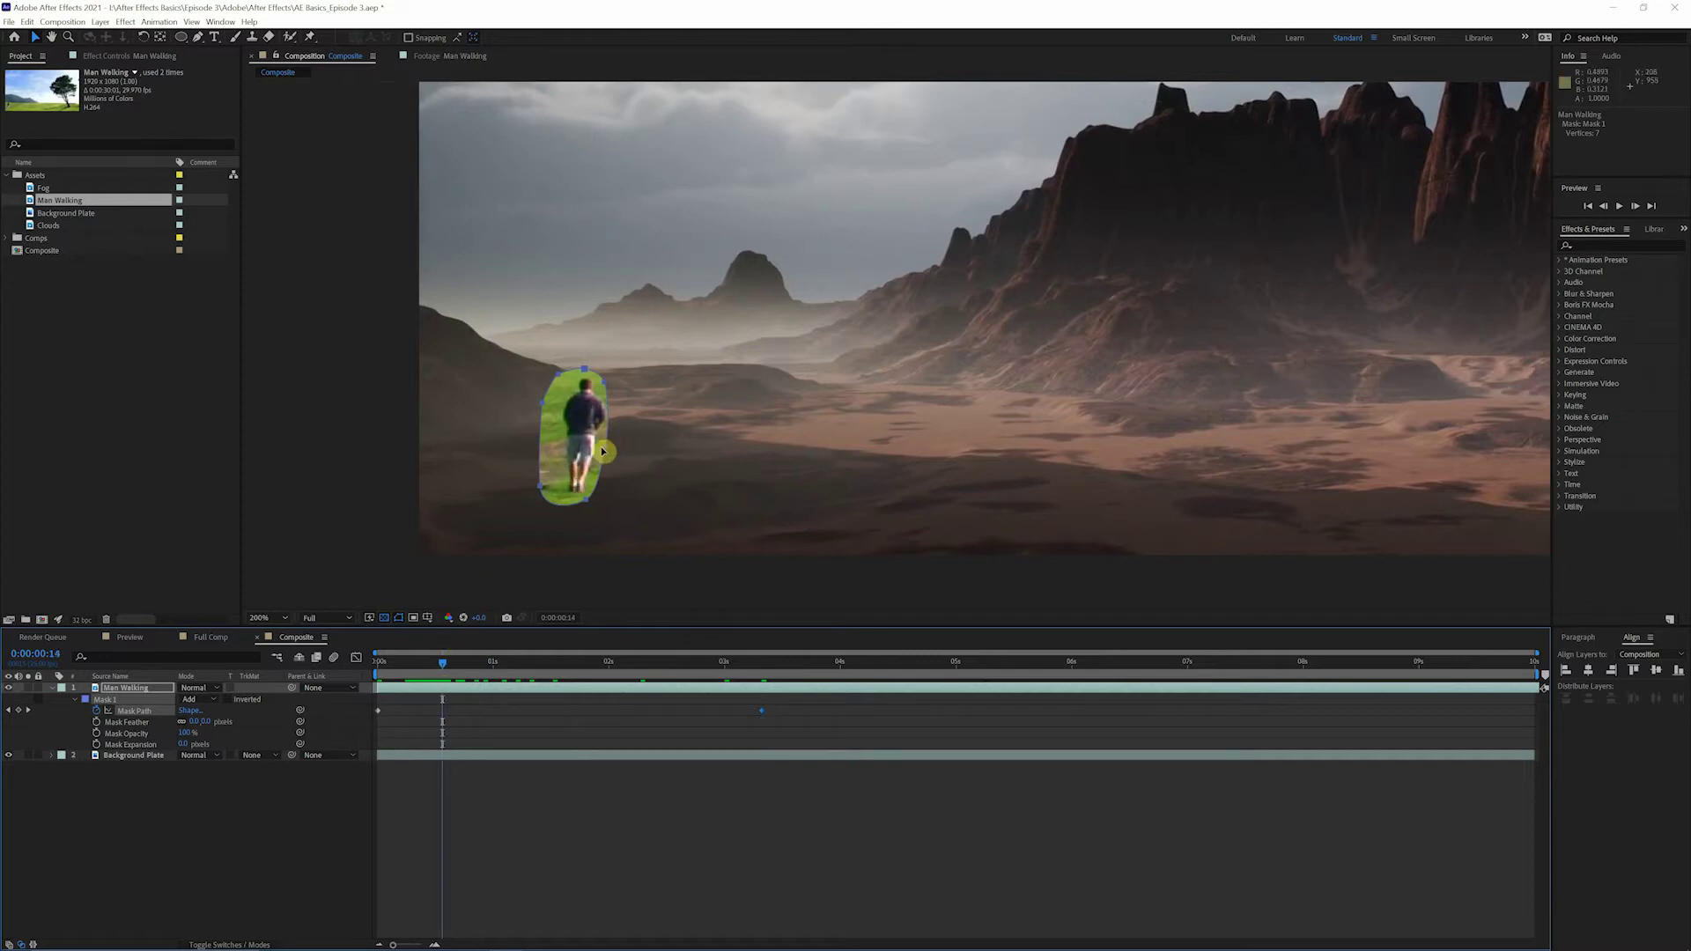
{"action": "left_click_drag", "start_coordinate": [607, 453], "coordinate": [615, 453]}
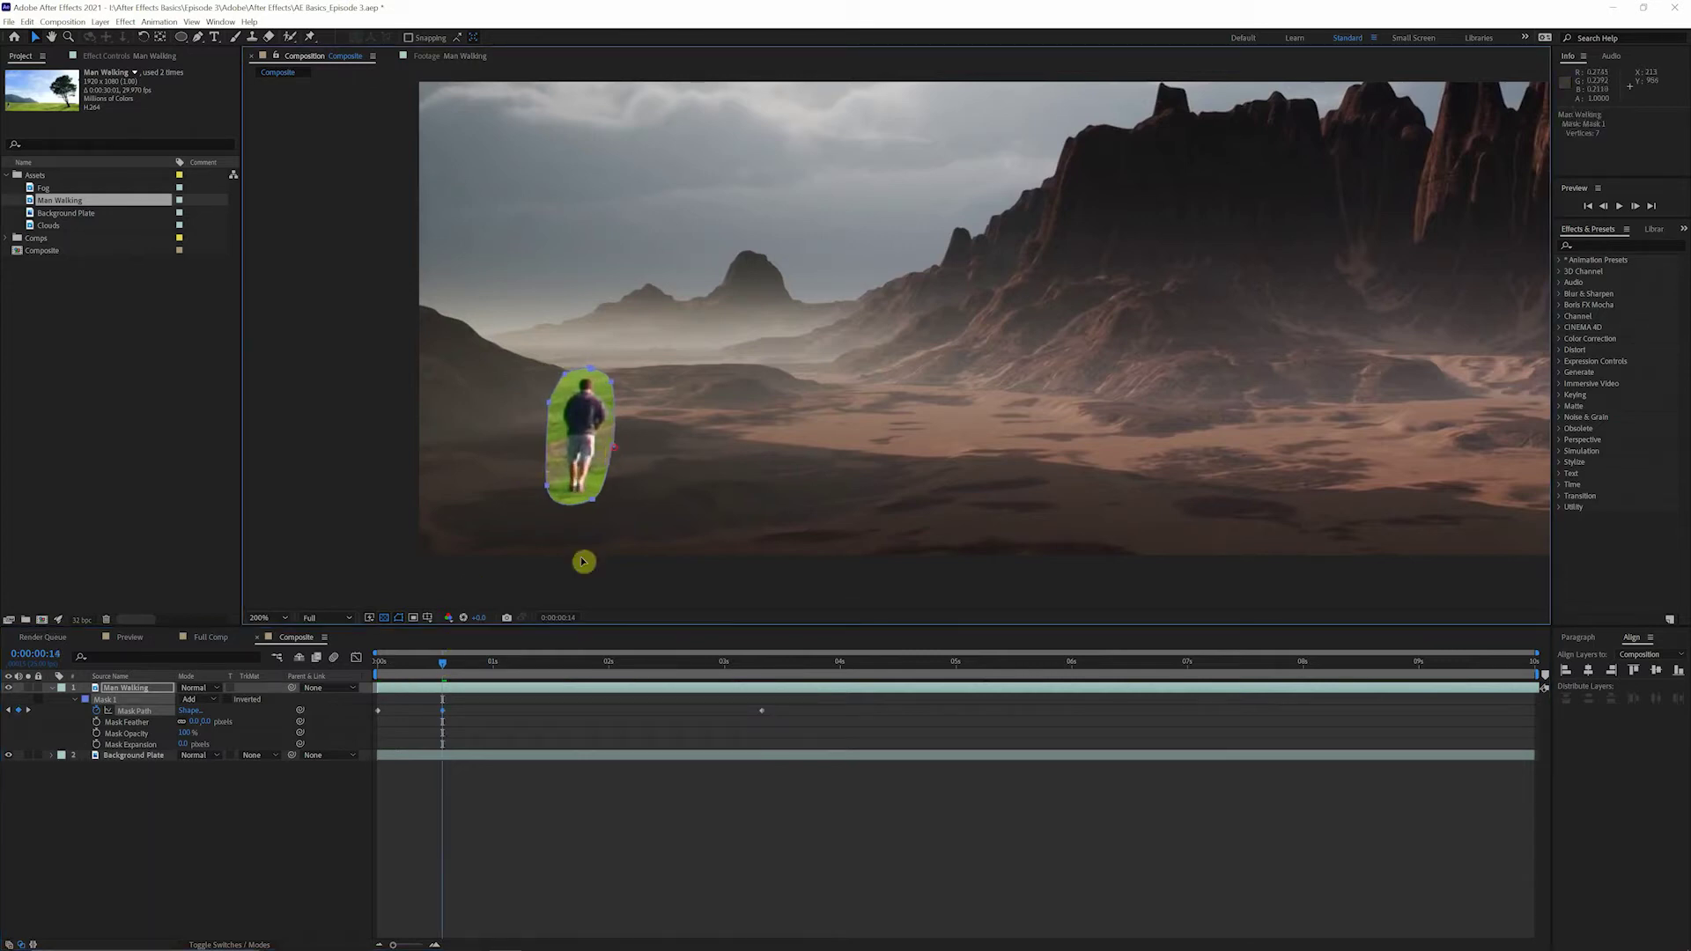
{"action": "left_click_drag", "start_coordinate": [445, 667], "coordinate": [993, 686]}
{"action": "left_click_drag", "start_coordinate": [609, 448], "coordinate": [620, 449]}
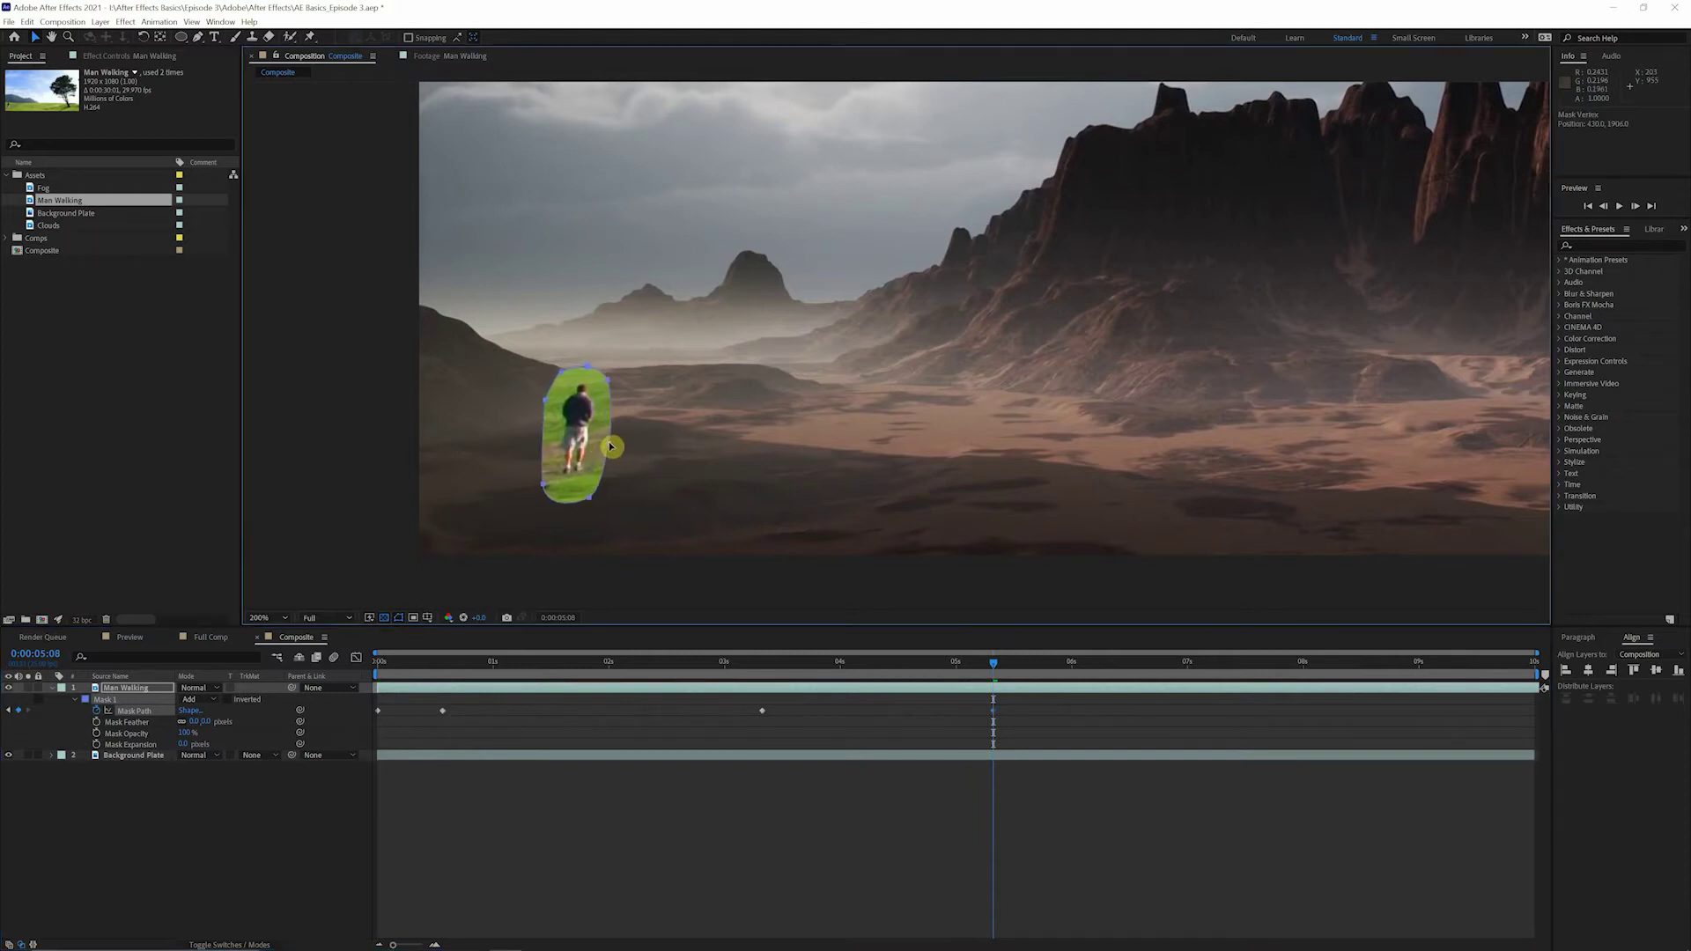
Step: Reposition the mask over the man at 6:14, 8:06 and 9:24, keyframing Mask Path
{"action": "left_click_drag", "start_coordinate": [998, 663], "coordinate": [1136, 663]}
{"action": "left_click_drag", "start_coordinate": [613, 444], "coordinate": [617, 442]}
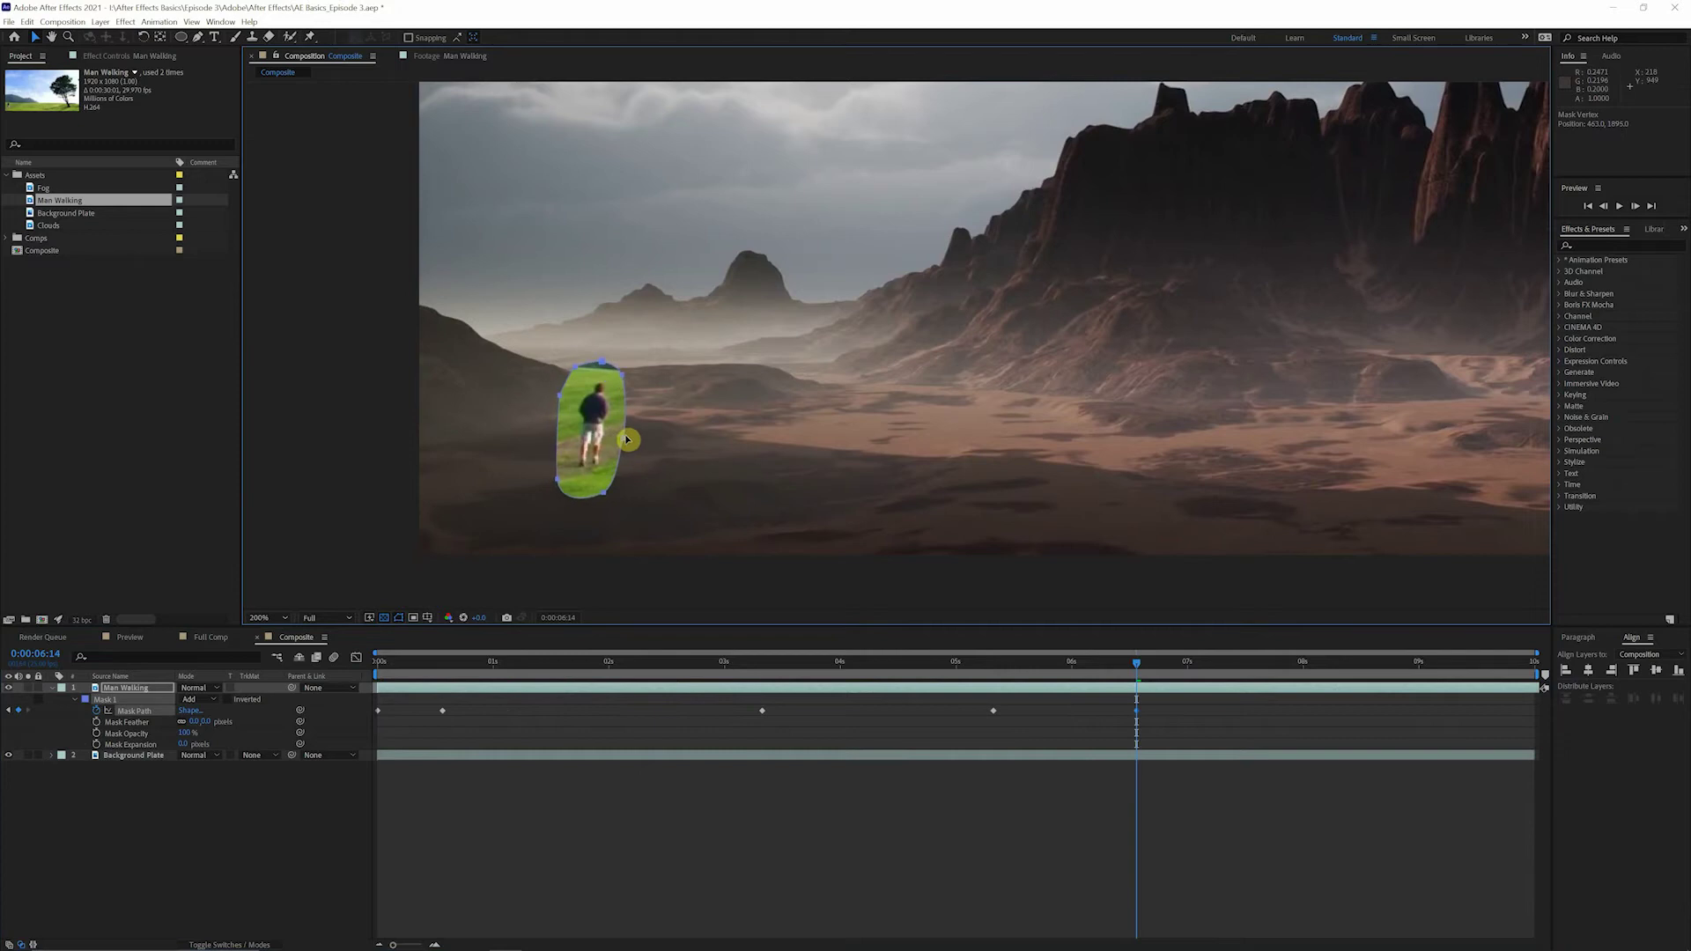
{"action": "left_click_drag", "start_coordinate": [627, 440], "coordinate": [628, 445]}
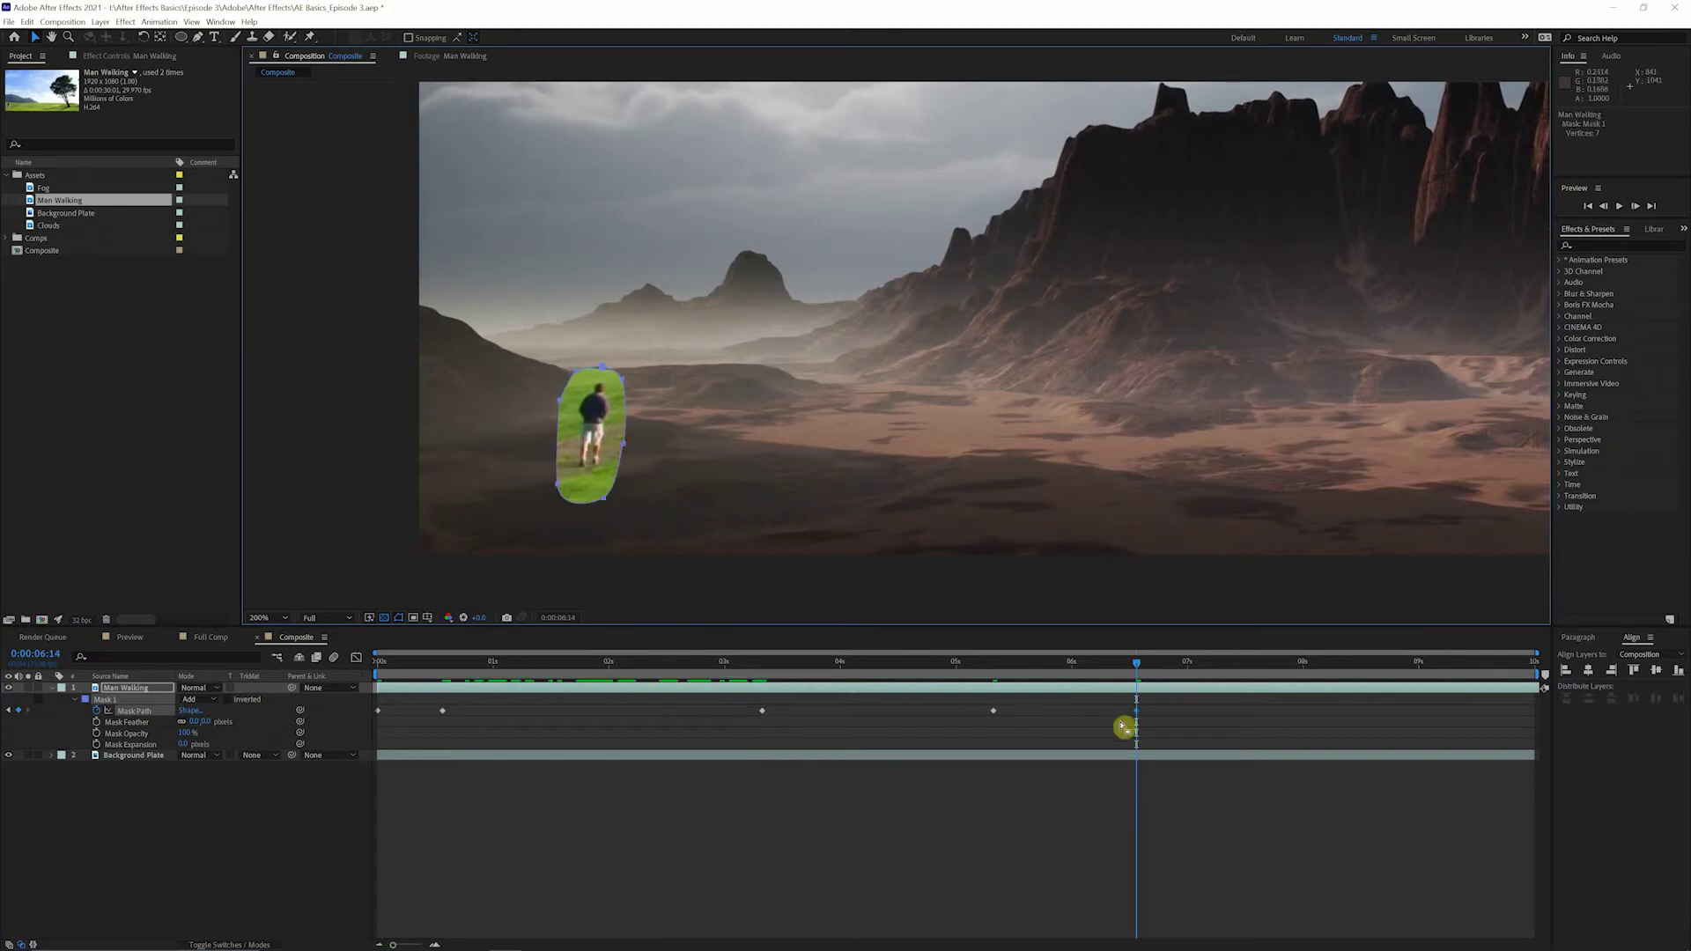
{"action": "left_click_drag", "start_coordinate": [1140, 669], "coordinate": [1333, 673]}
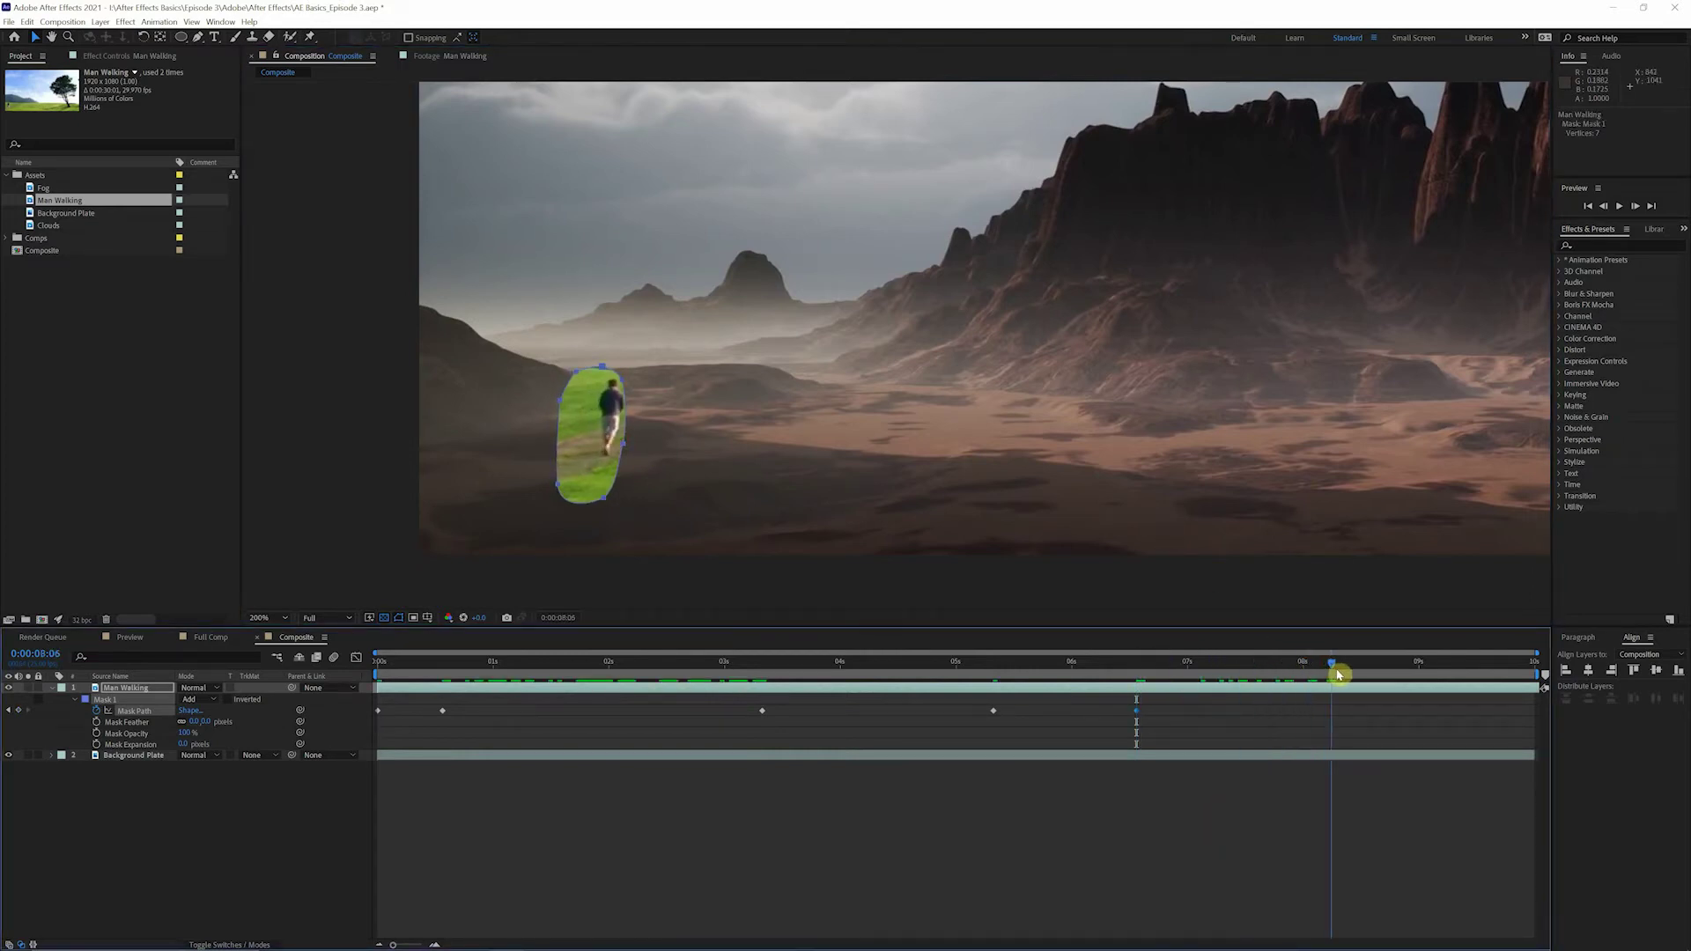
{"action": "left_click_drag", "start_coordinate": [630, 446], "coordinate": [640, 449]}
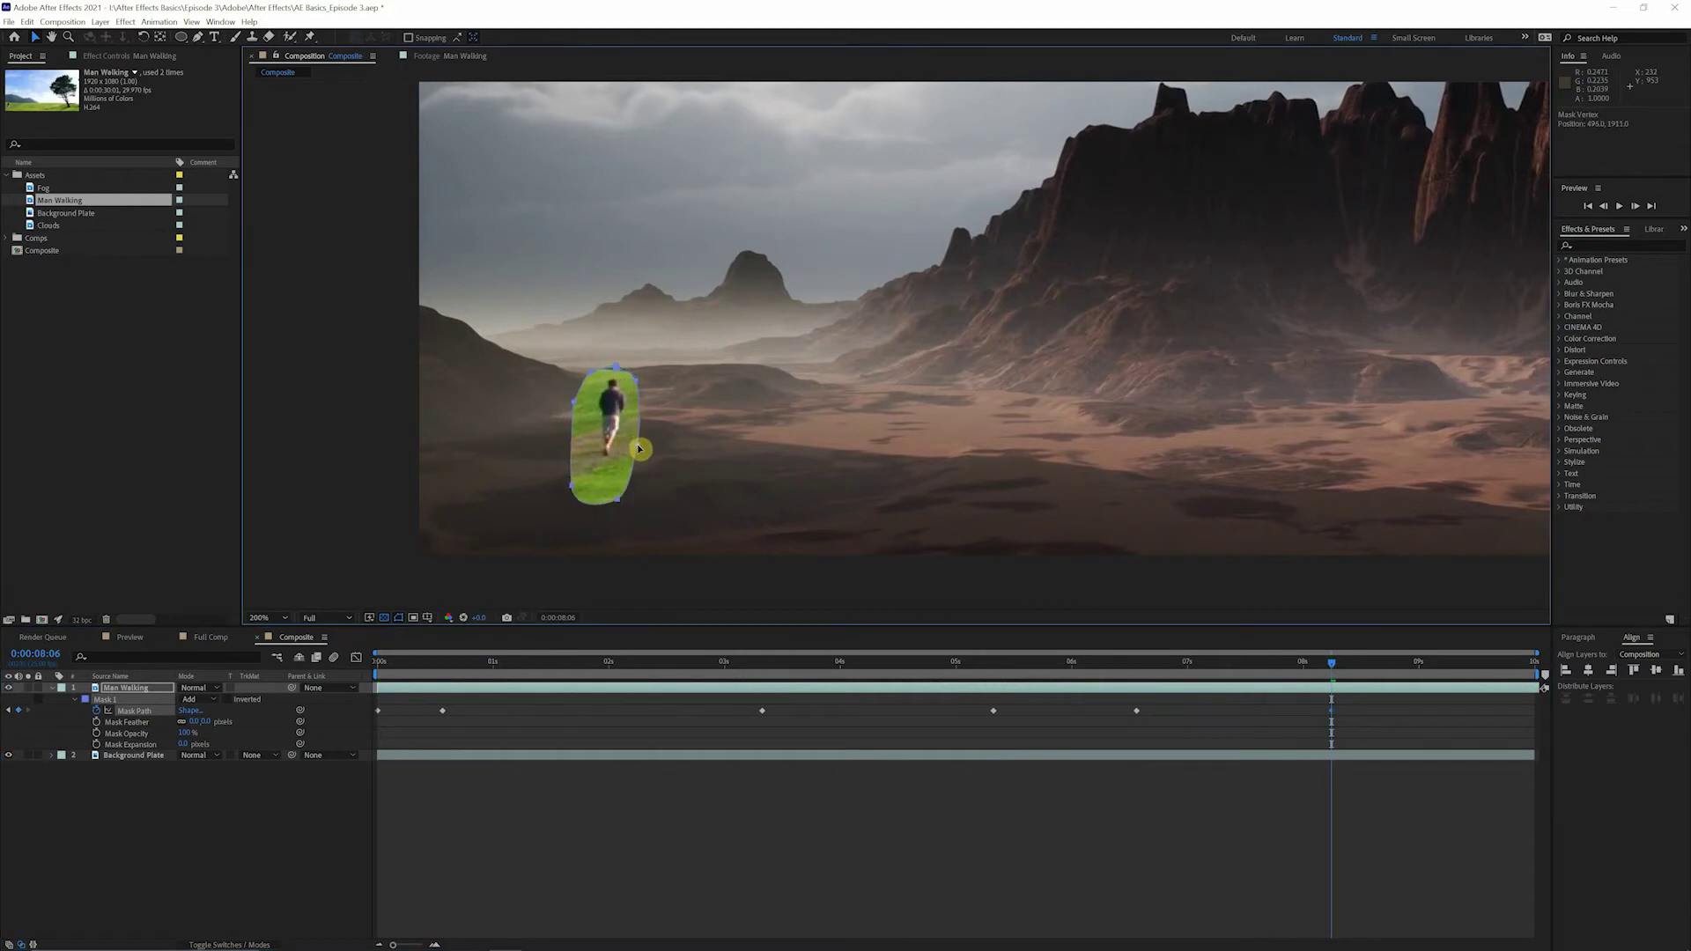
{"action": "left_click_drag", "start_coordinate": [1332, 672], "coordinate": [1581, 670]}
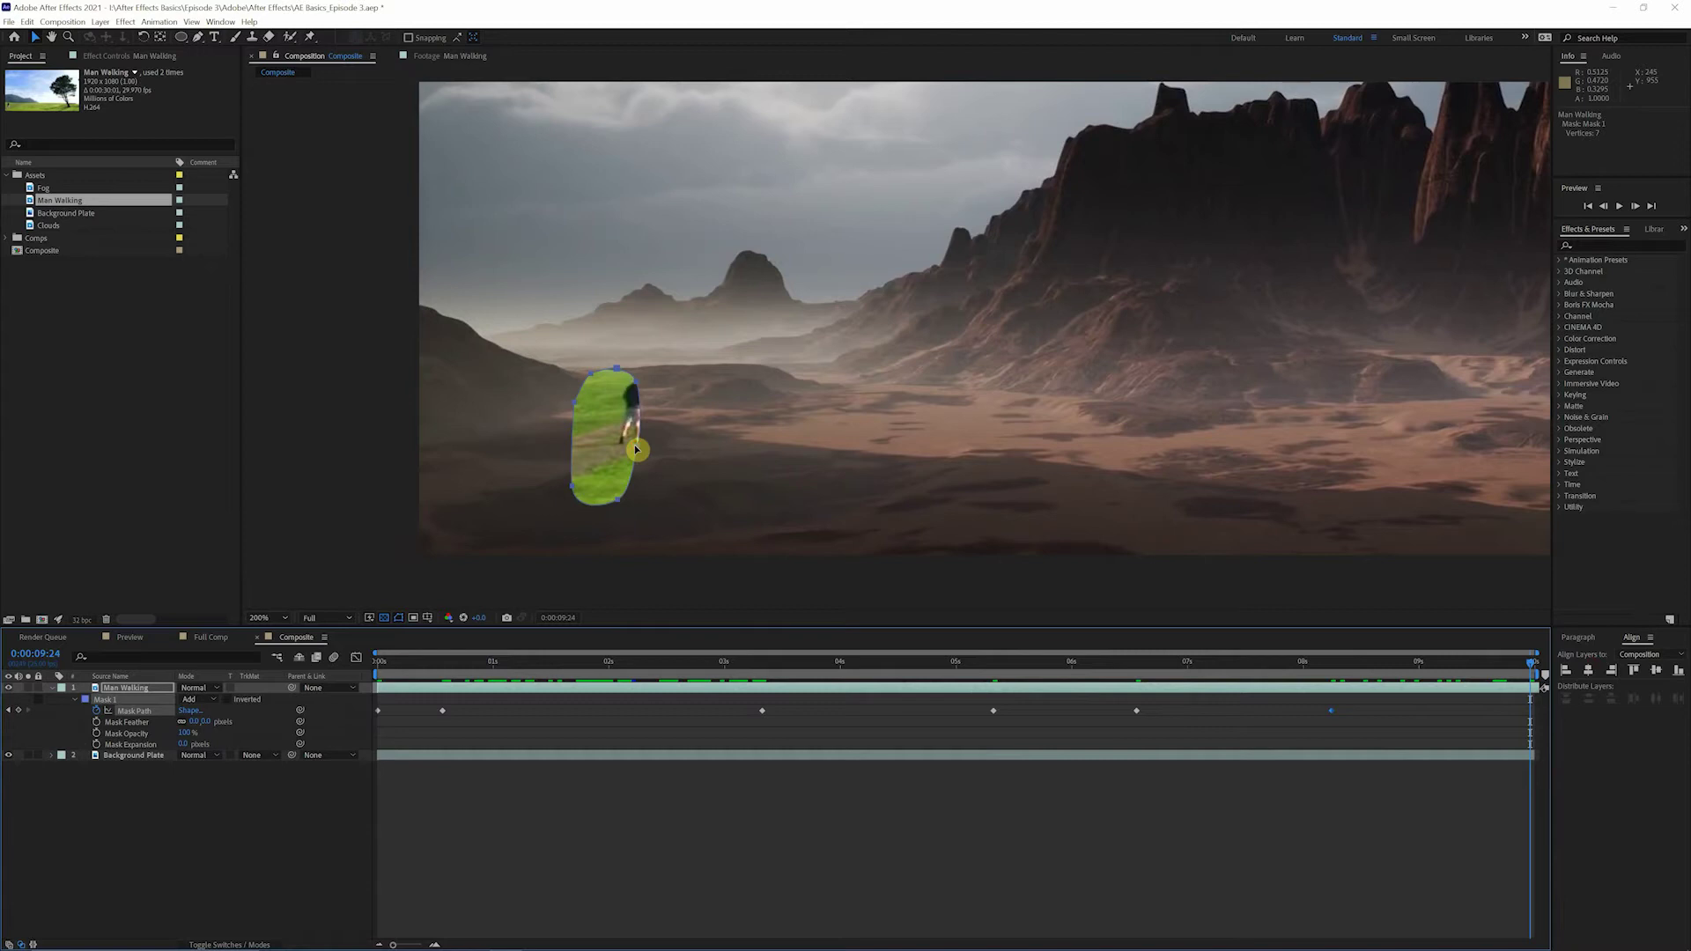
{"action": "left_click_drag", "start_coordinate": [640, 446], "coordinate": [665, 446]}
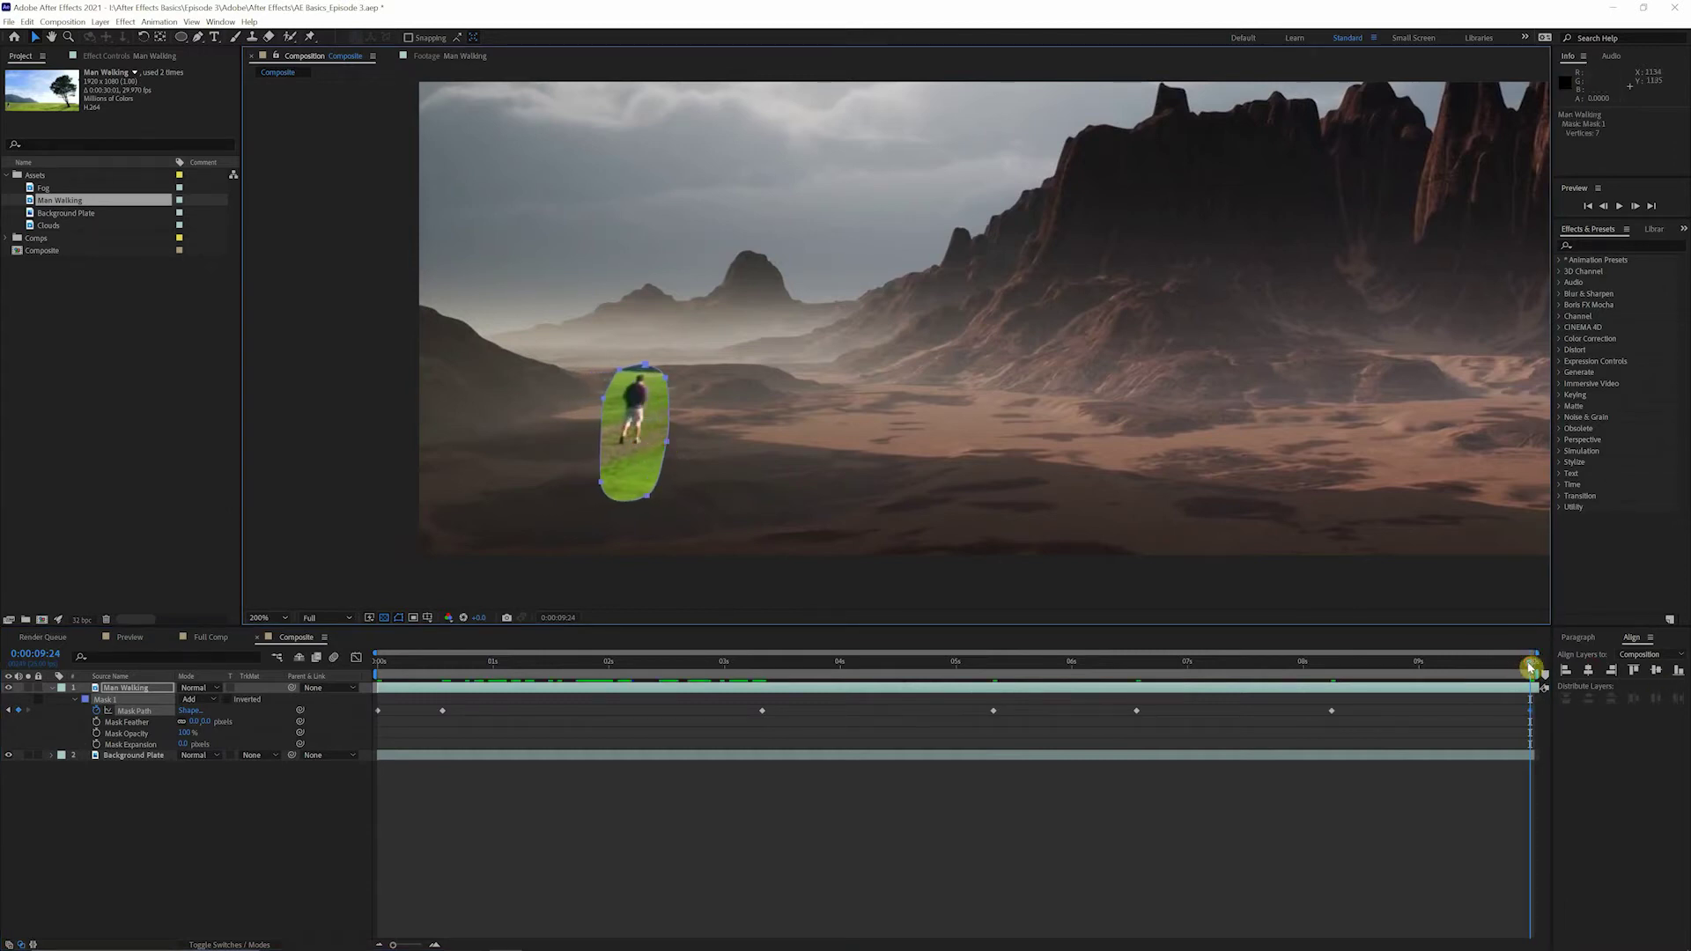
{"action": "left_click_drag", "start_coordinate": [1529, 667], "coordinate": [340, 672]}
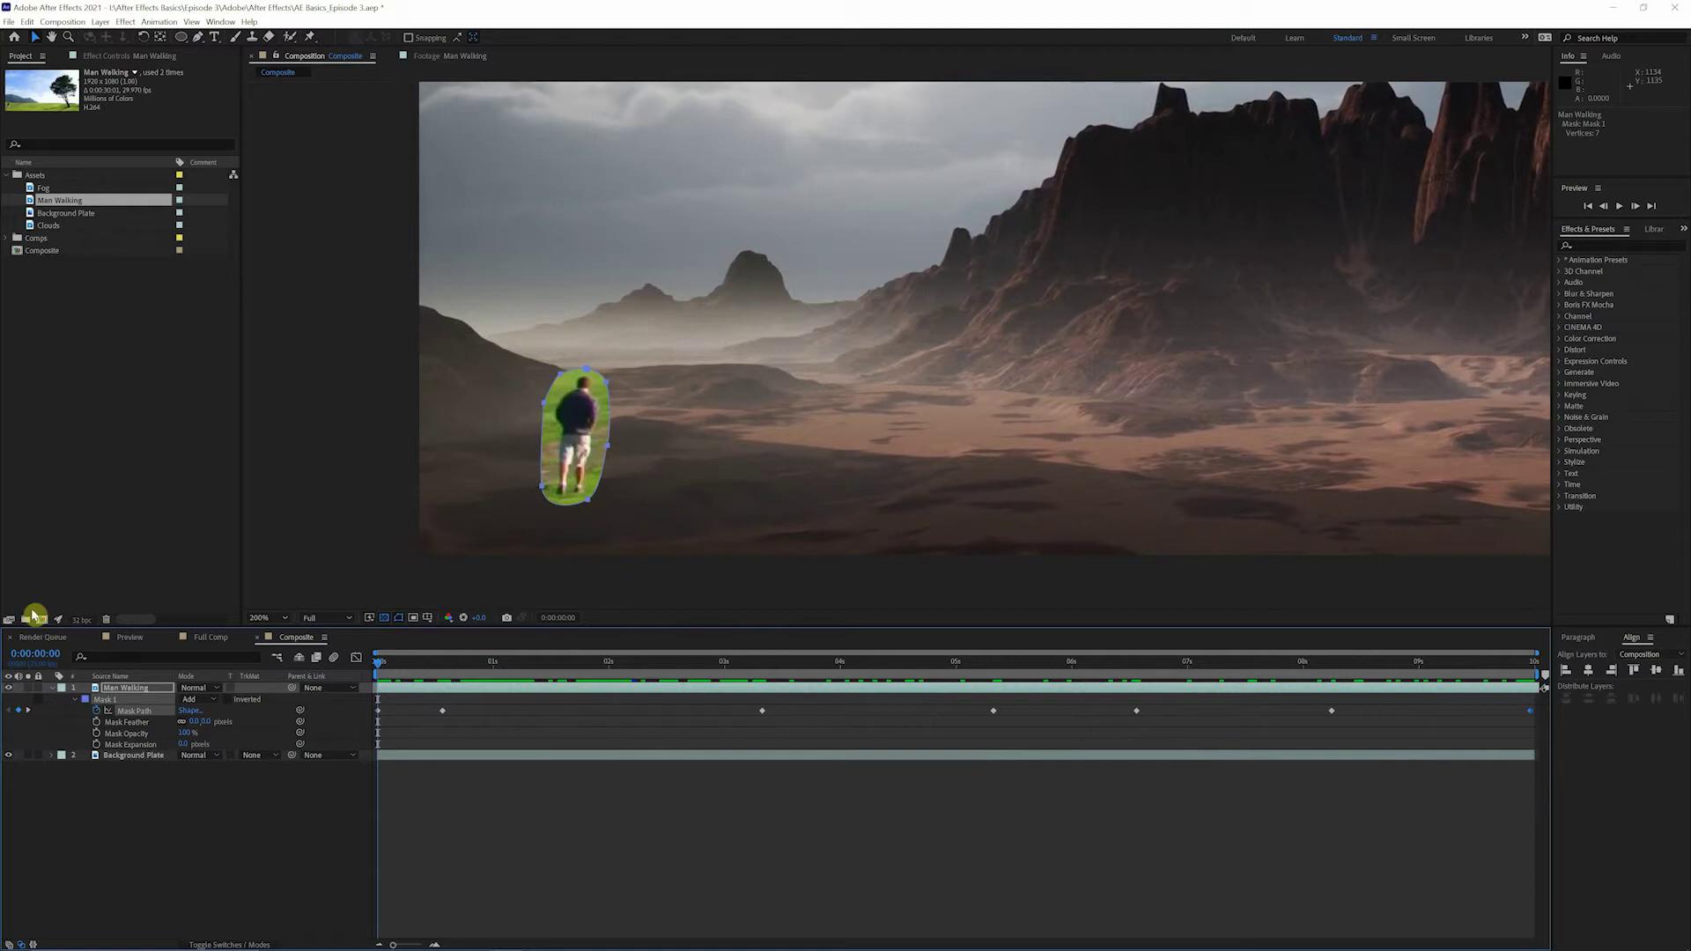
Step: Set the Man Walking Mask Feather to 100 pixels and Mask Expansion to 30 pixels
{"action": "left_click", "coordinate": [204, 722]}
{"action": "type", "text": "100"}
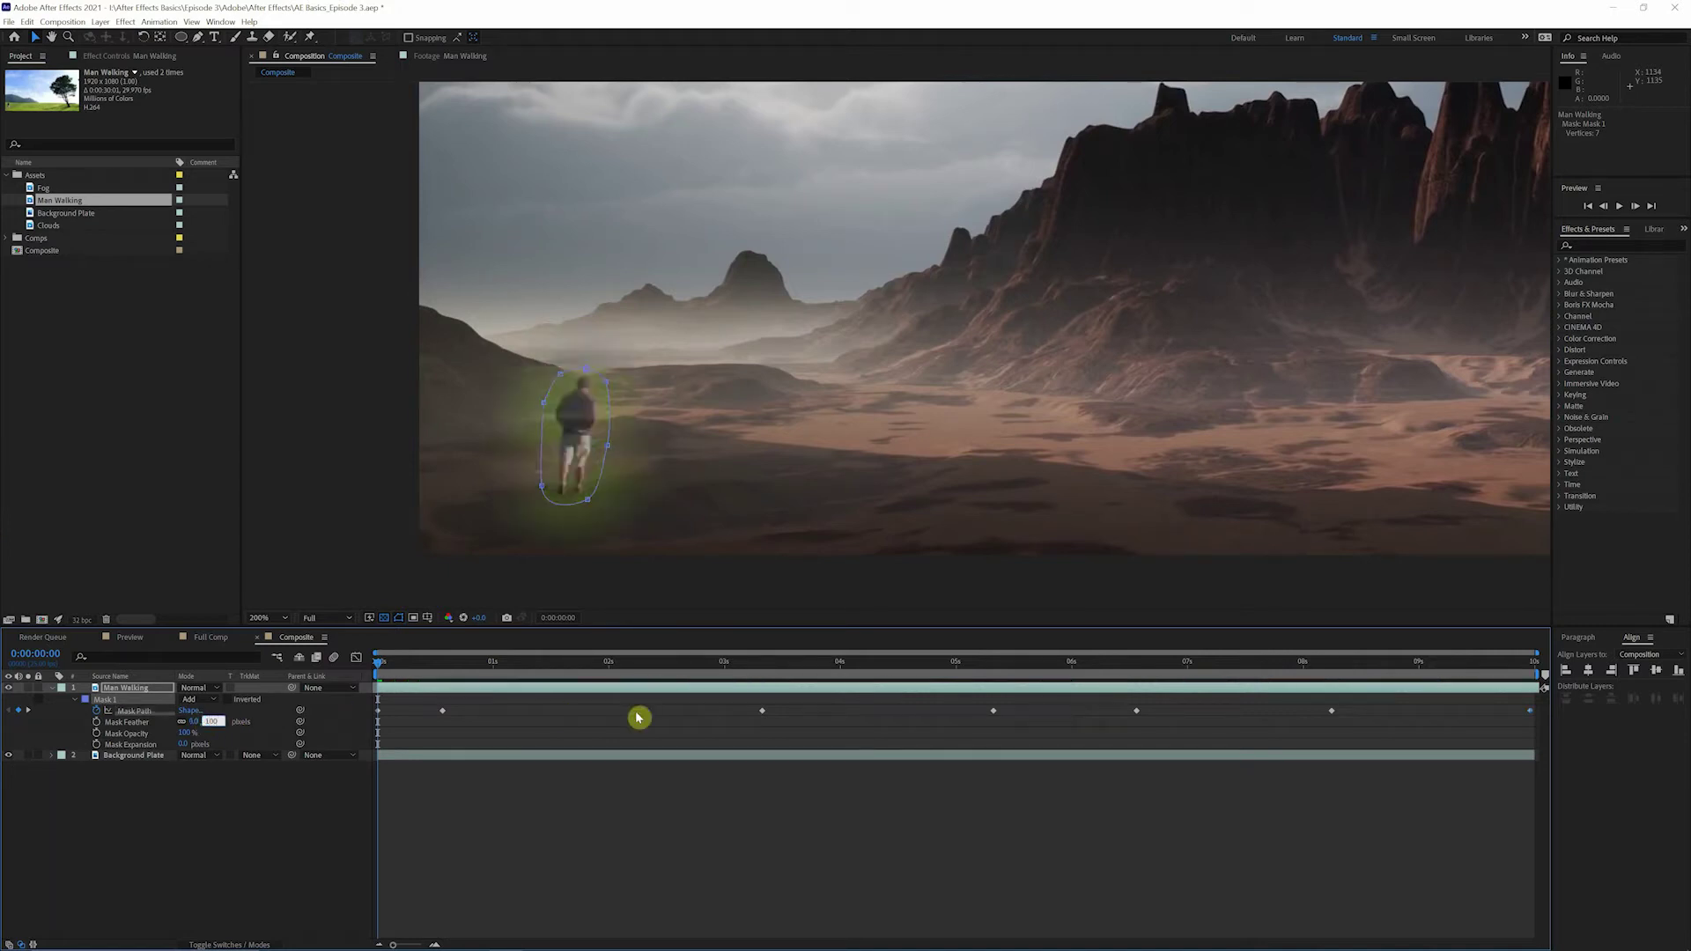
{"action": "left_click", "coordinate": [336, 861]}
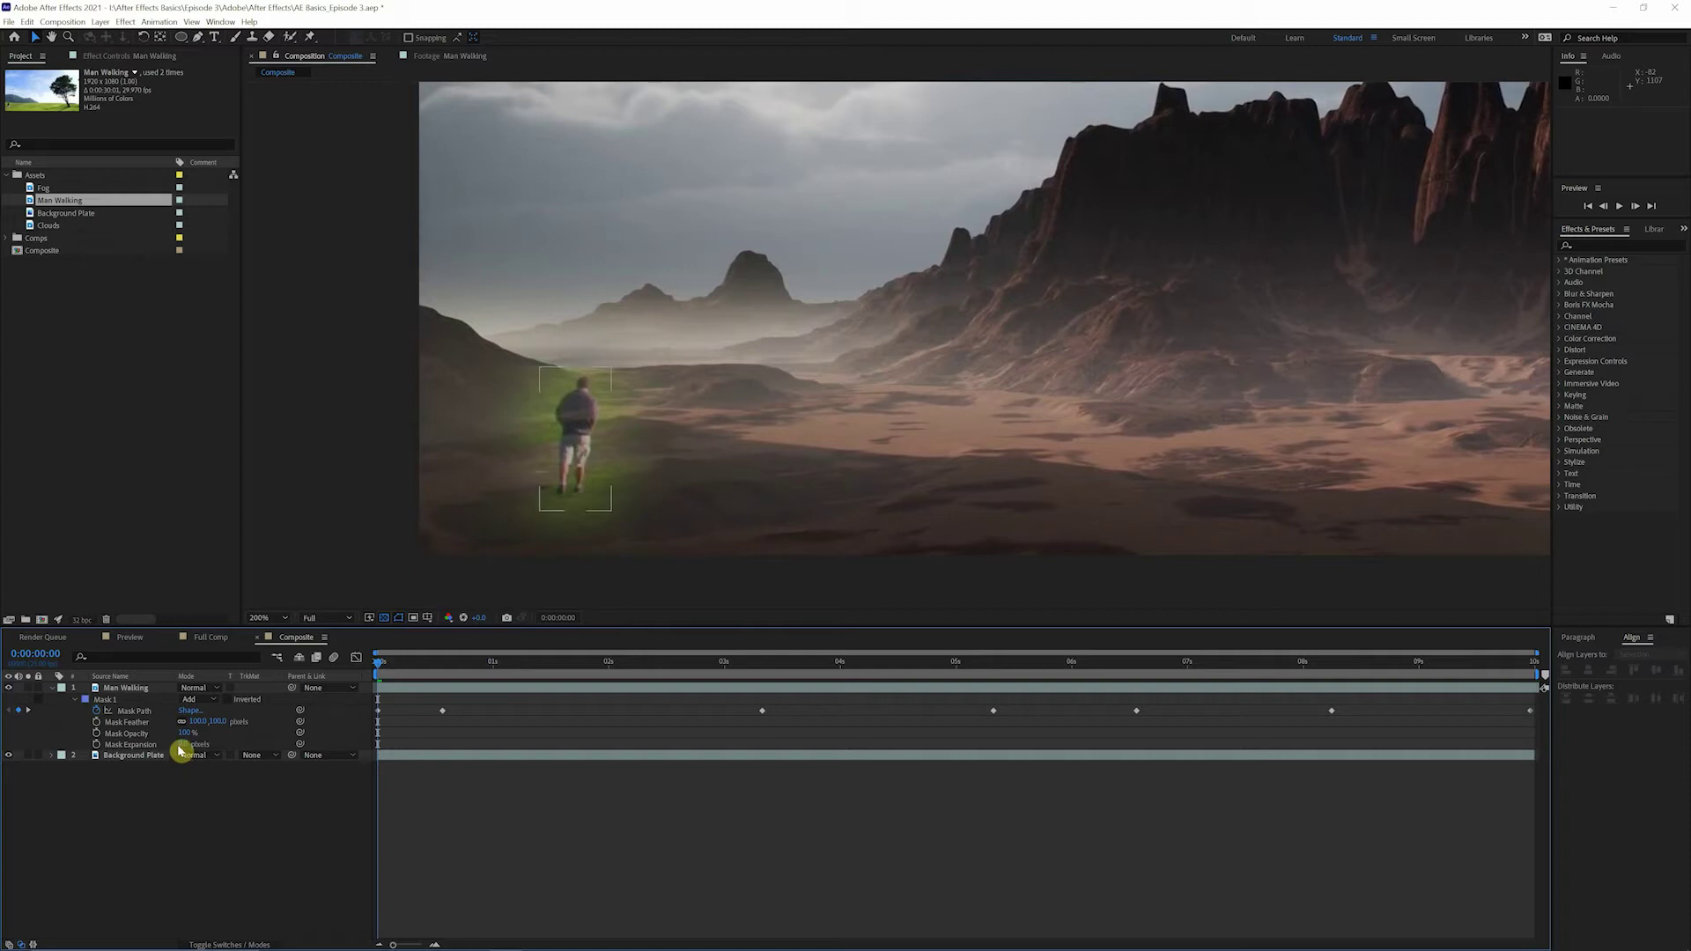
{"action": "left_click_drag", "start_coordinate": [184, 744], "coordinate": [204, 743]}
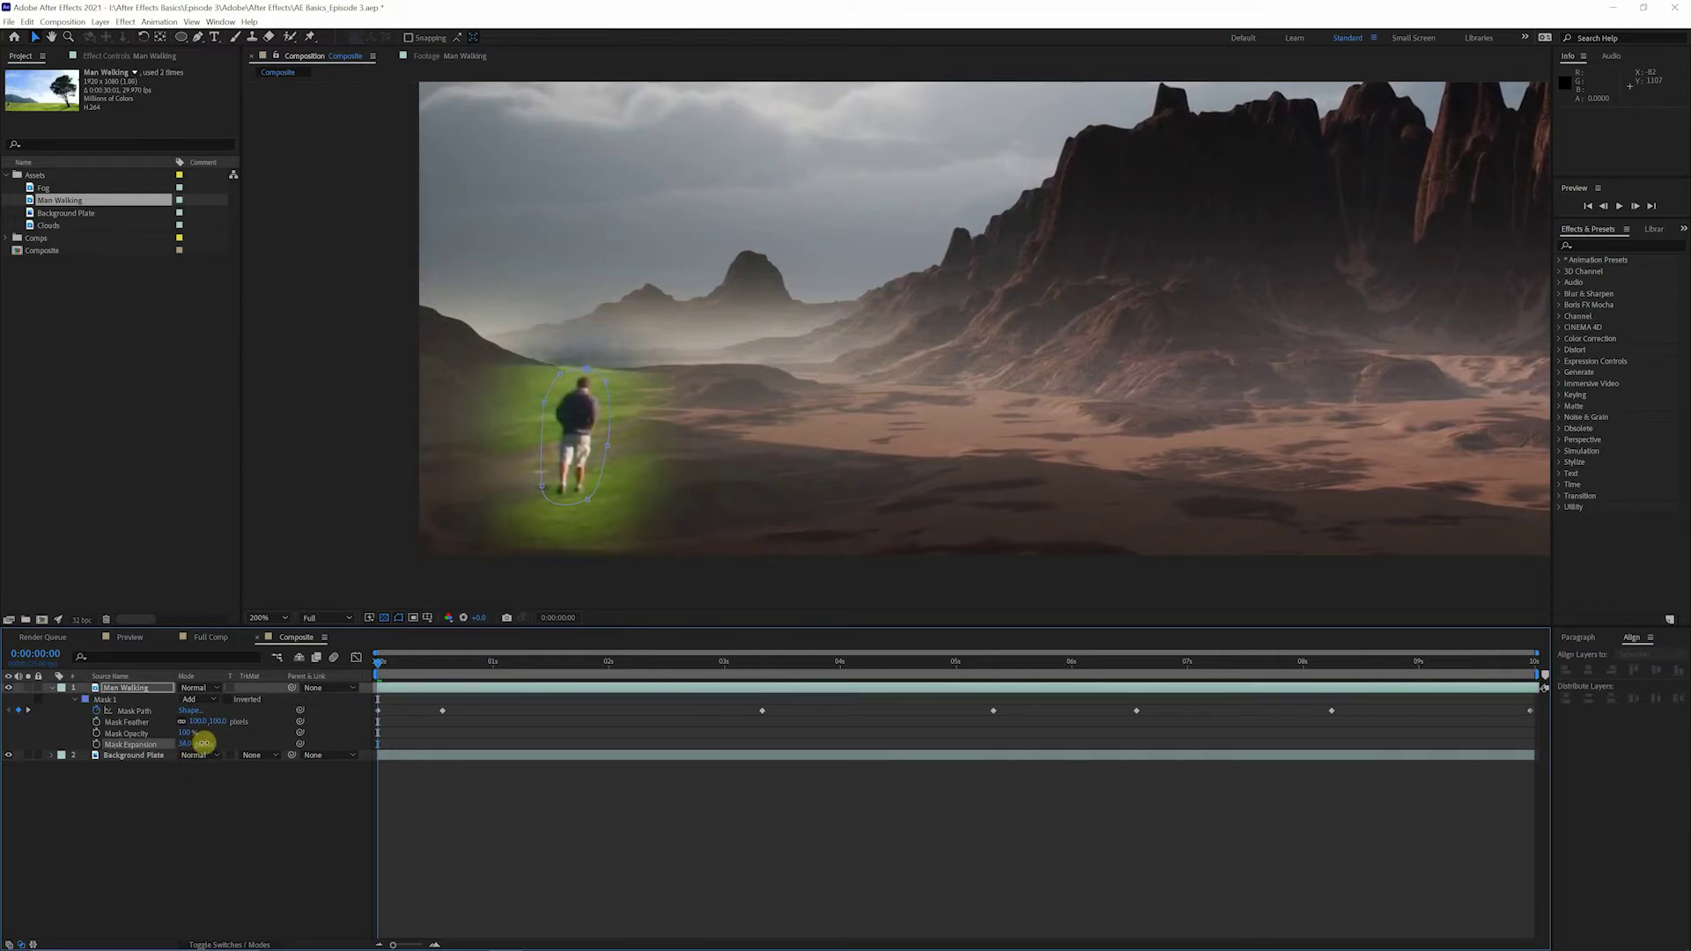
{"action": "left_click", "coordinate": [200, 846]}
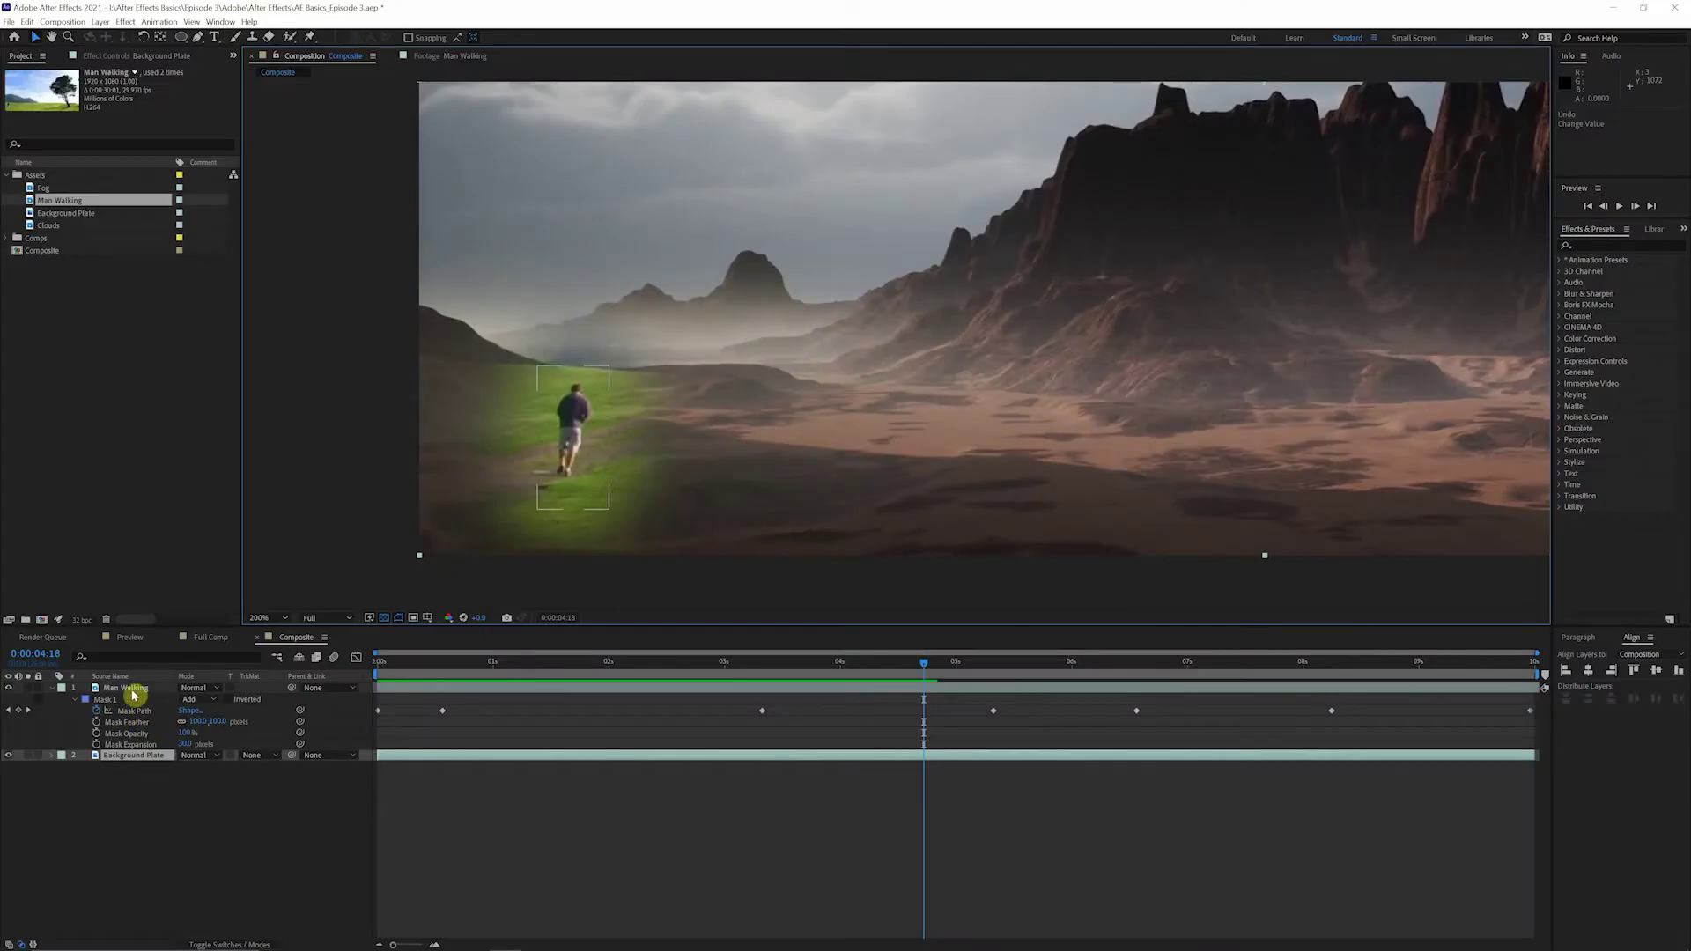
Step: Drag the Man Walking layer about 45 pixels to the right in the Composition viewer
{"action": "left_click", "coordinate": [132, 688]}
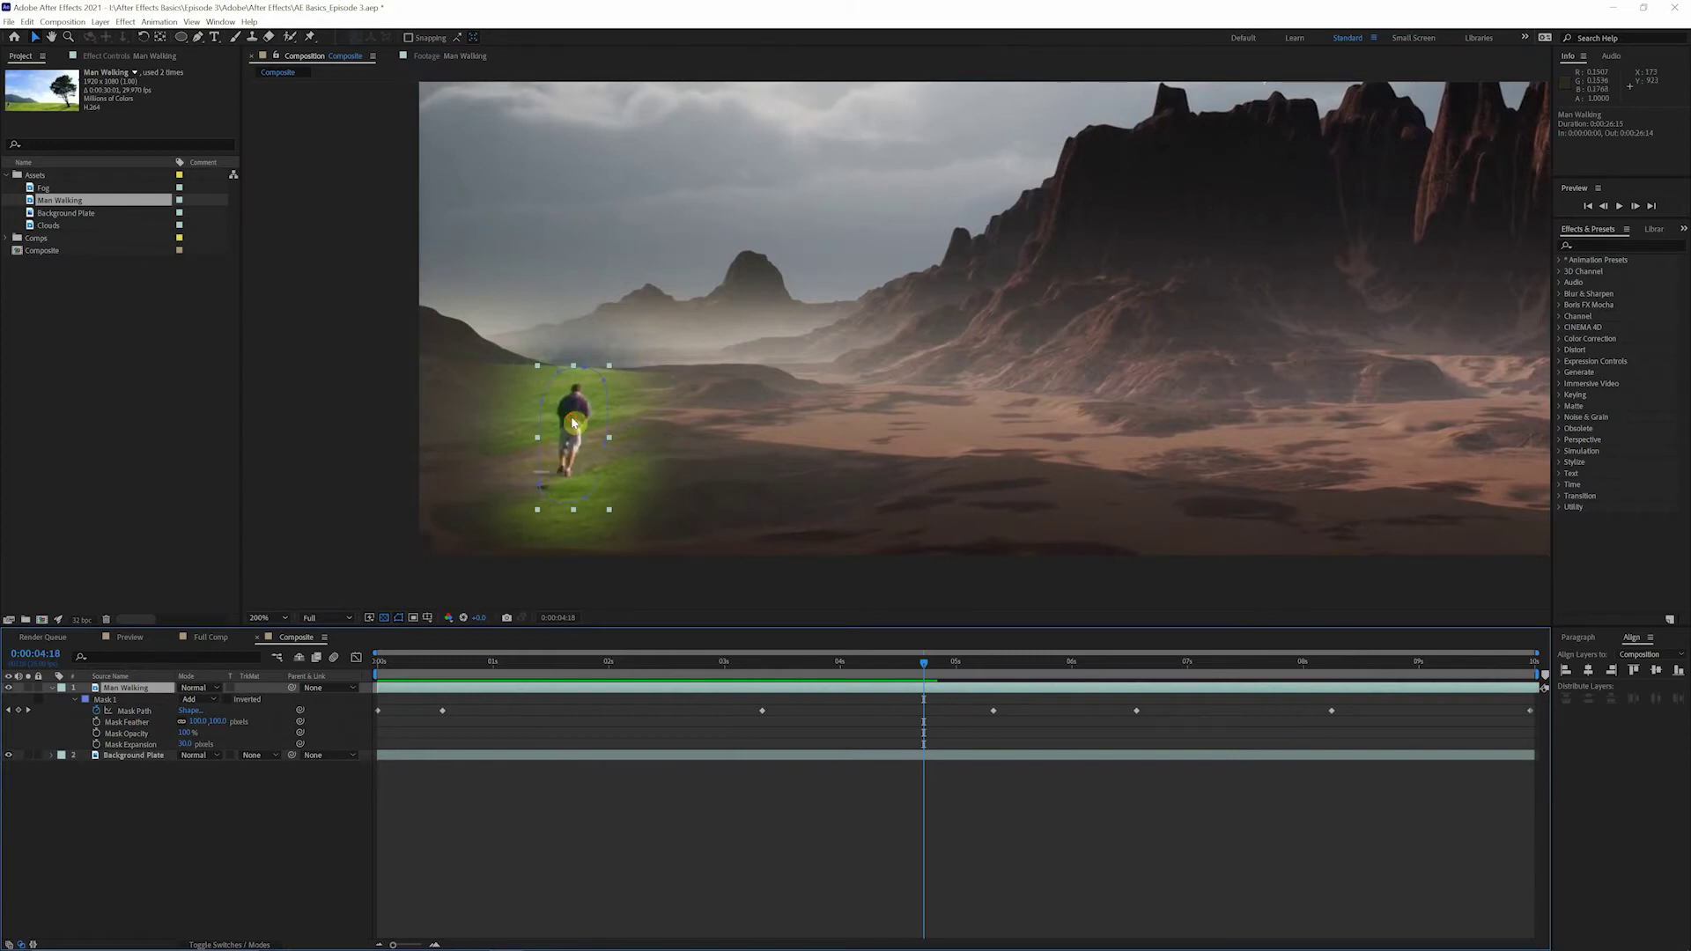
{"action": "left_click_drag", "start_coordinate": [578, 421], "coordinate": [684, 416]}
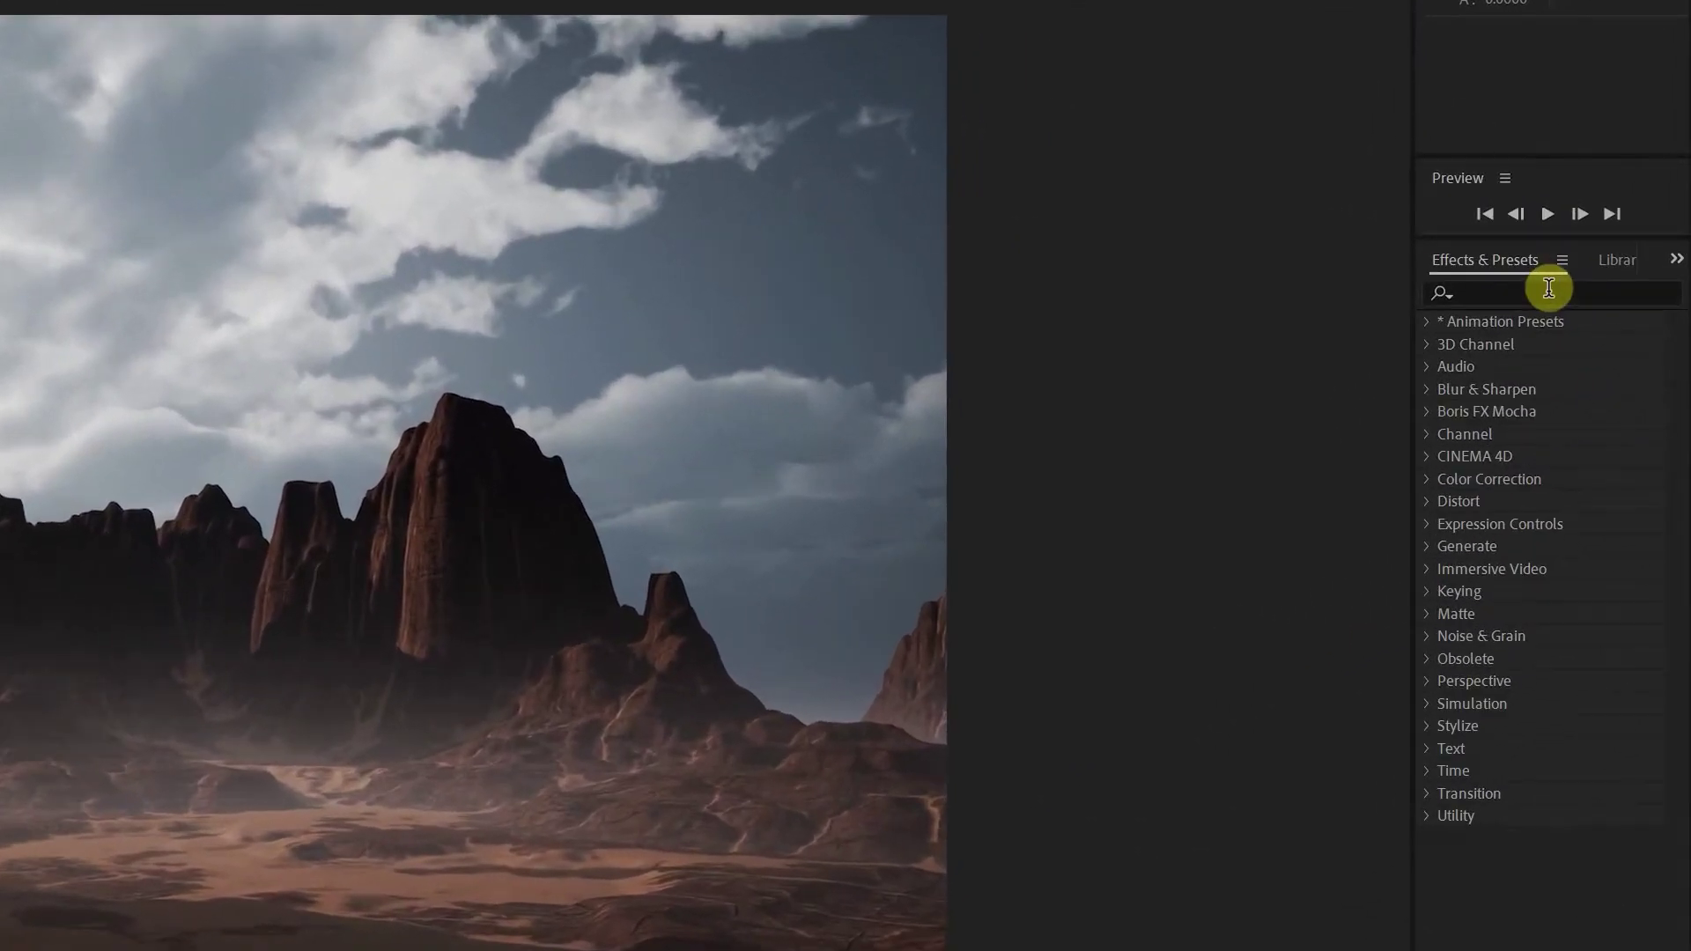
Step: Search Effects & Presets for 'curves' and drop the Curves effect onto the Man Walking layer
{"action": "left_click", "coordinate": [1620, 244]}
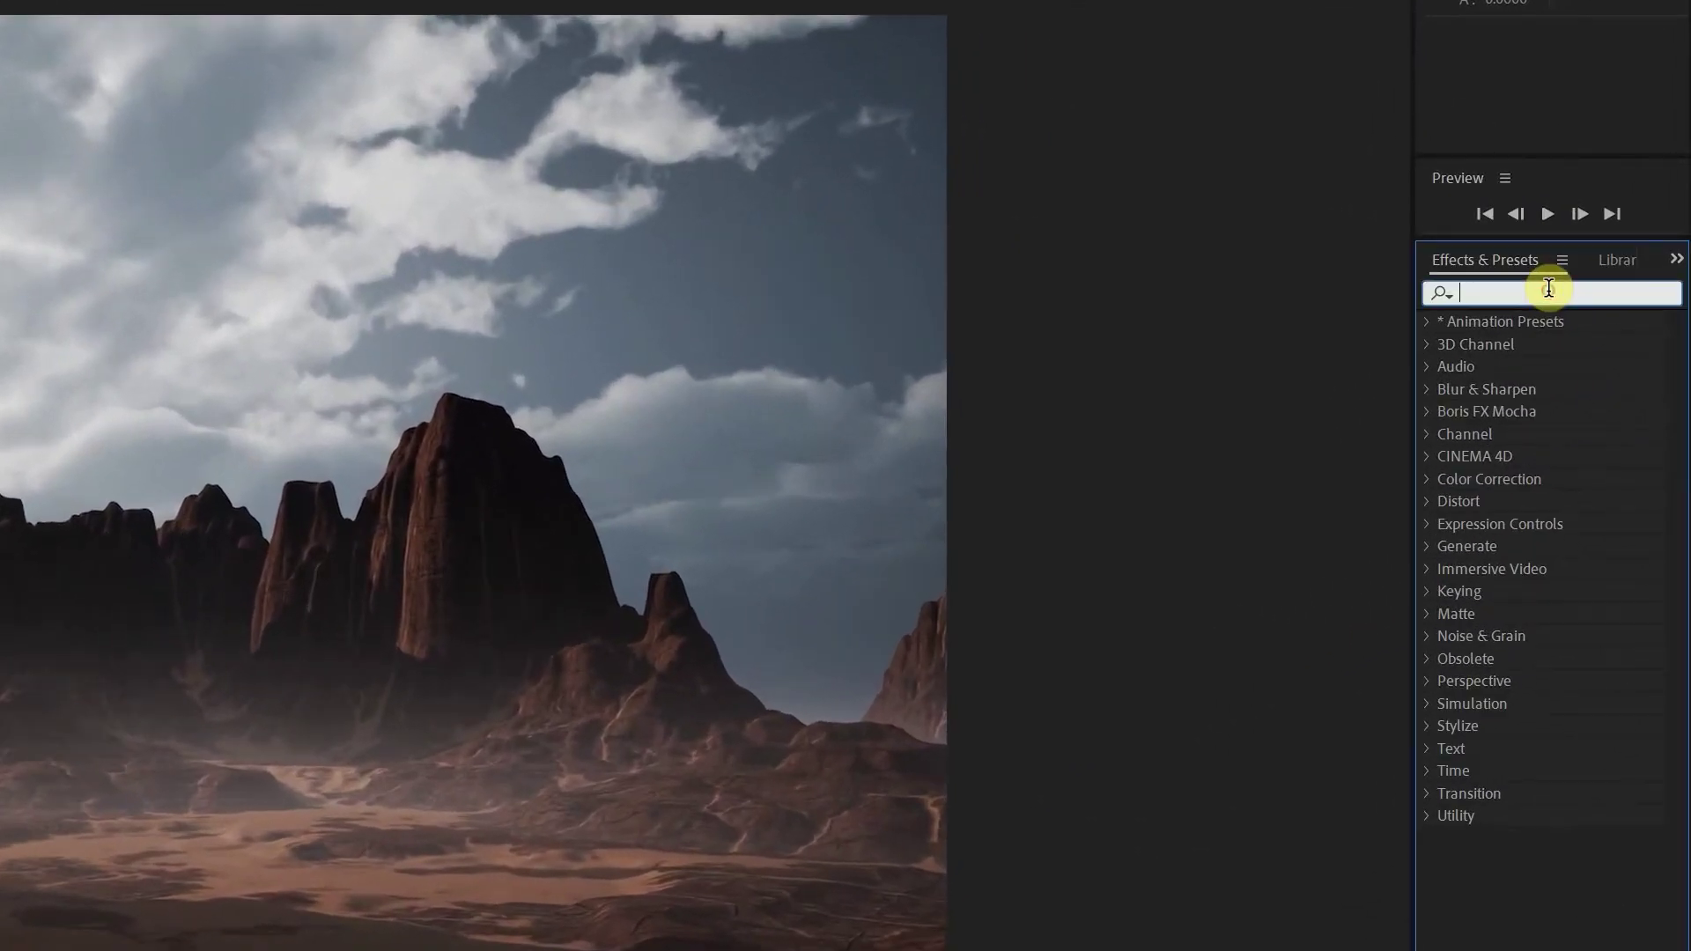
{"action": "type", "text": "curves"}
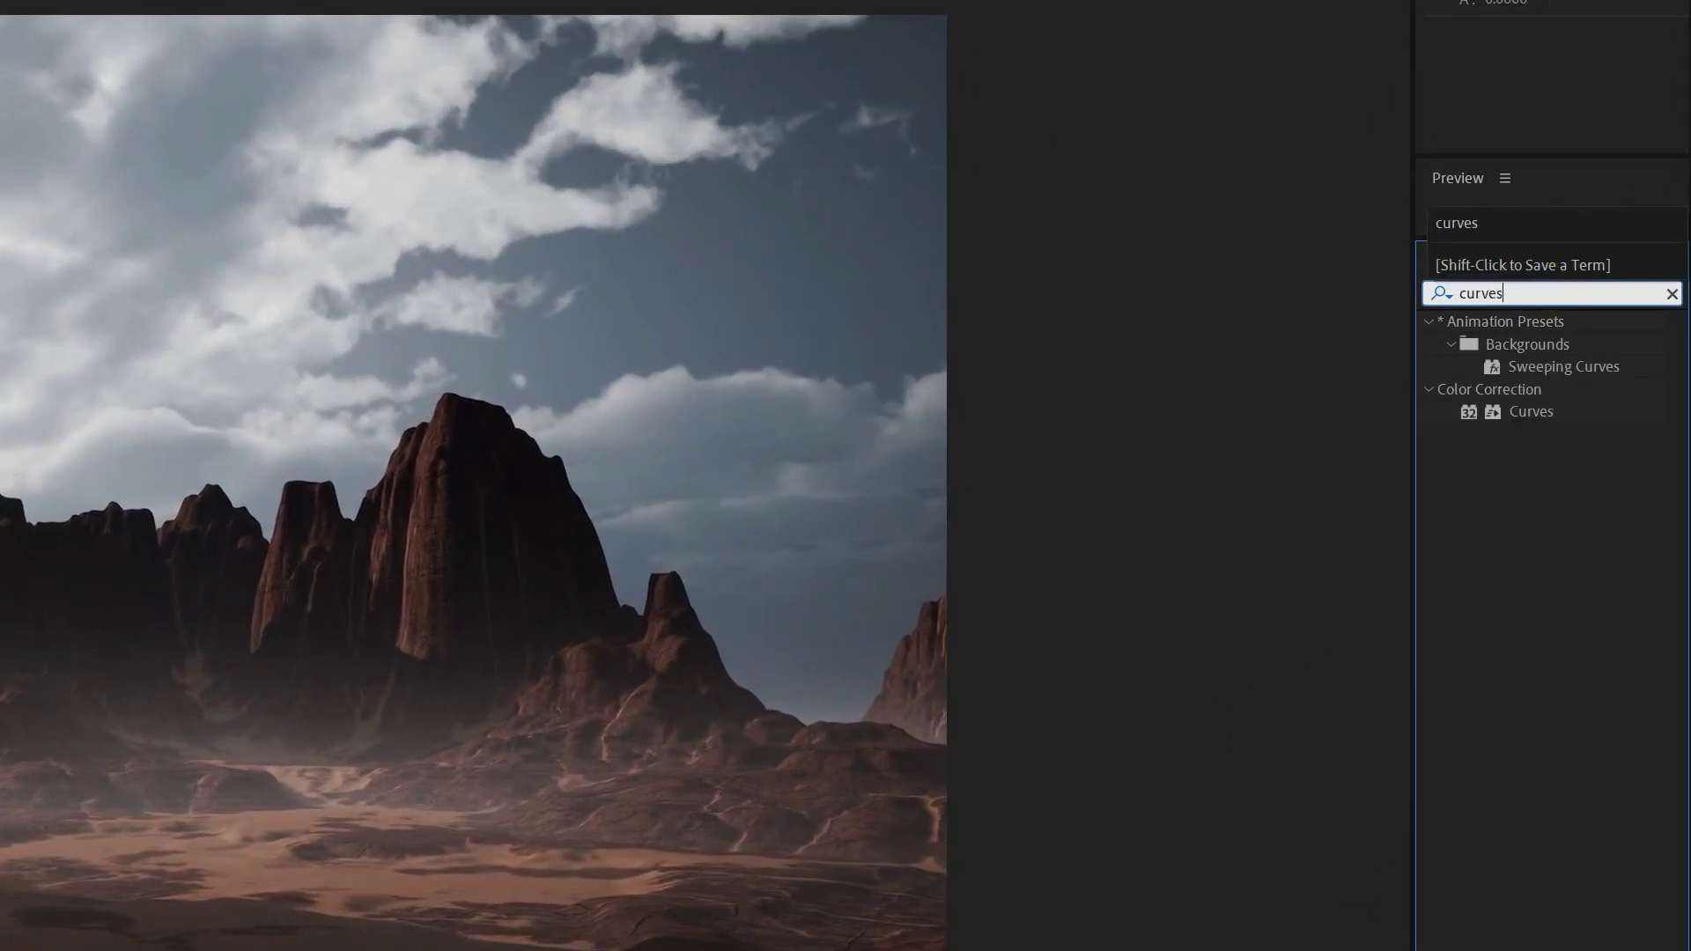
{"action": "left_click_drag", "start_coordinate": [1513, 407], "coordinate": [0, 947]}
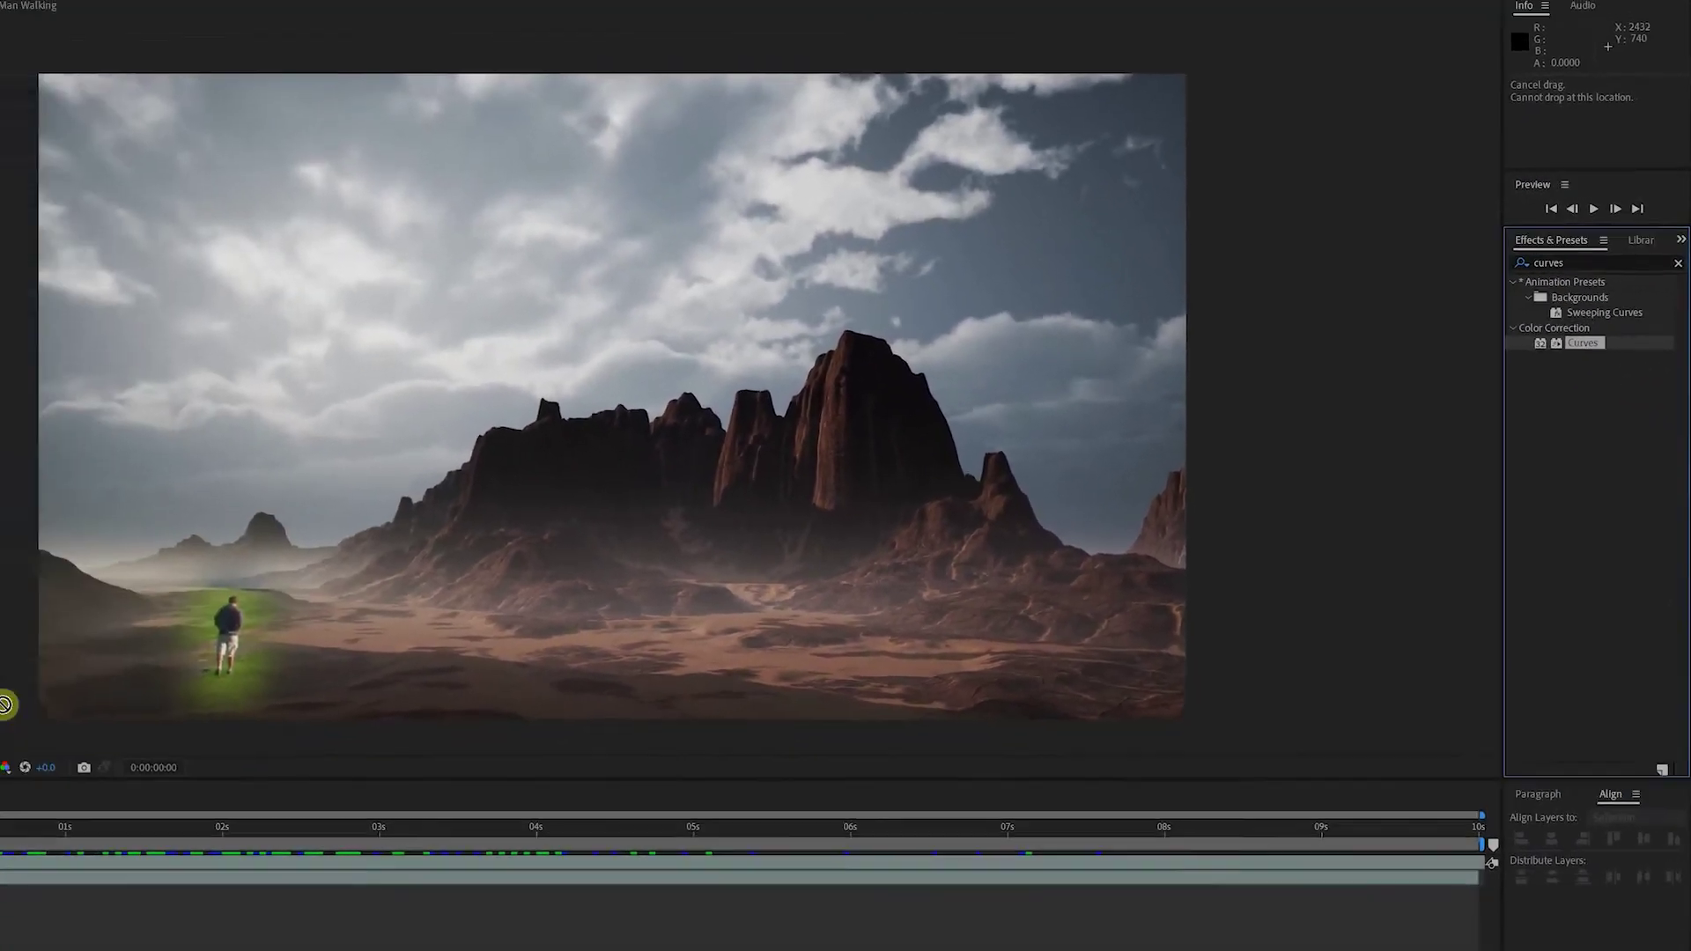
{"action": "left_click_drag", "start_coordinate": [5, 704], "coordinate": [0, 880]}
{"action": "left_click_drag", "start_coordinate": [126, 700], "coordinate": [123, 689]}
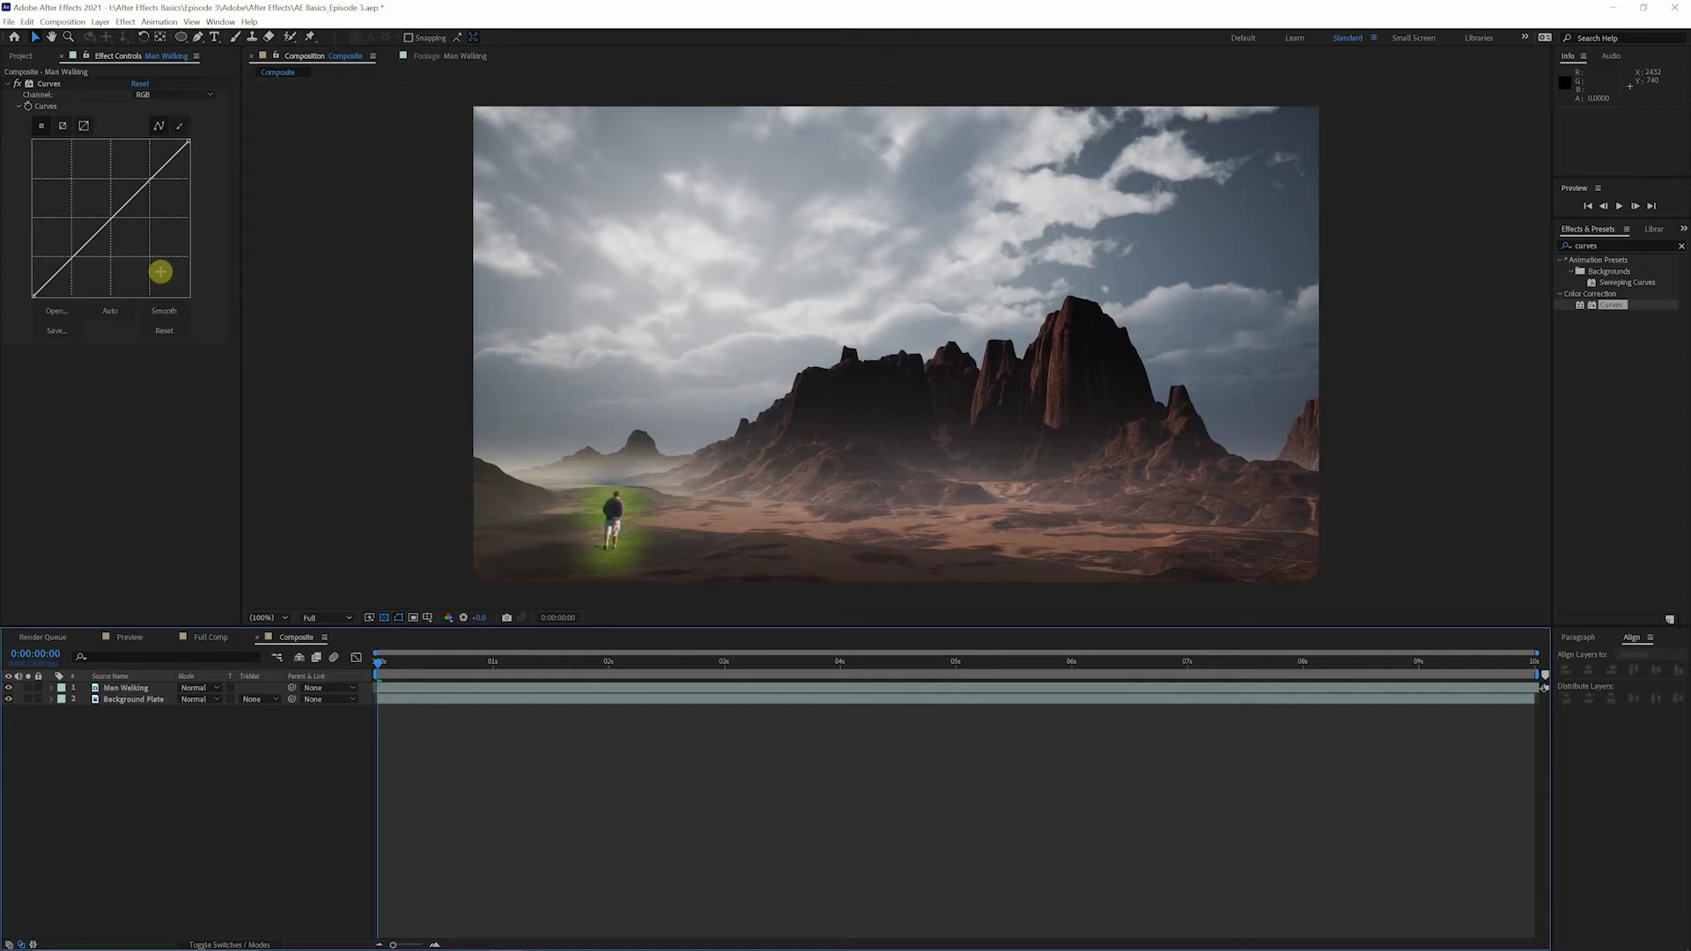
Step: Reset the curve, then raise the Red channel curve to warm the man
{"action": "left_click", "coordinate": [147, 330]}
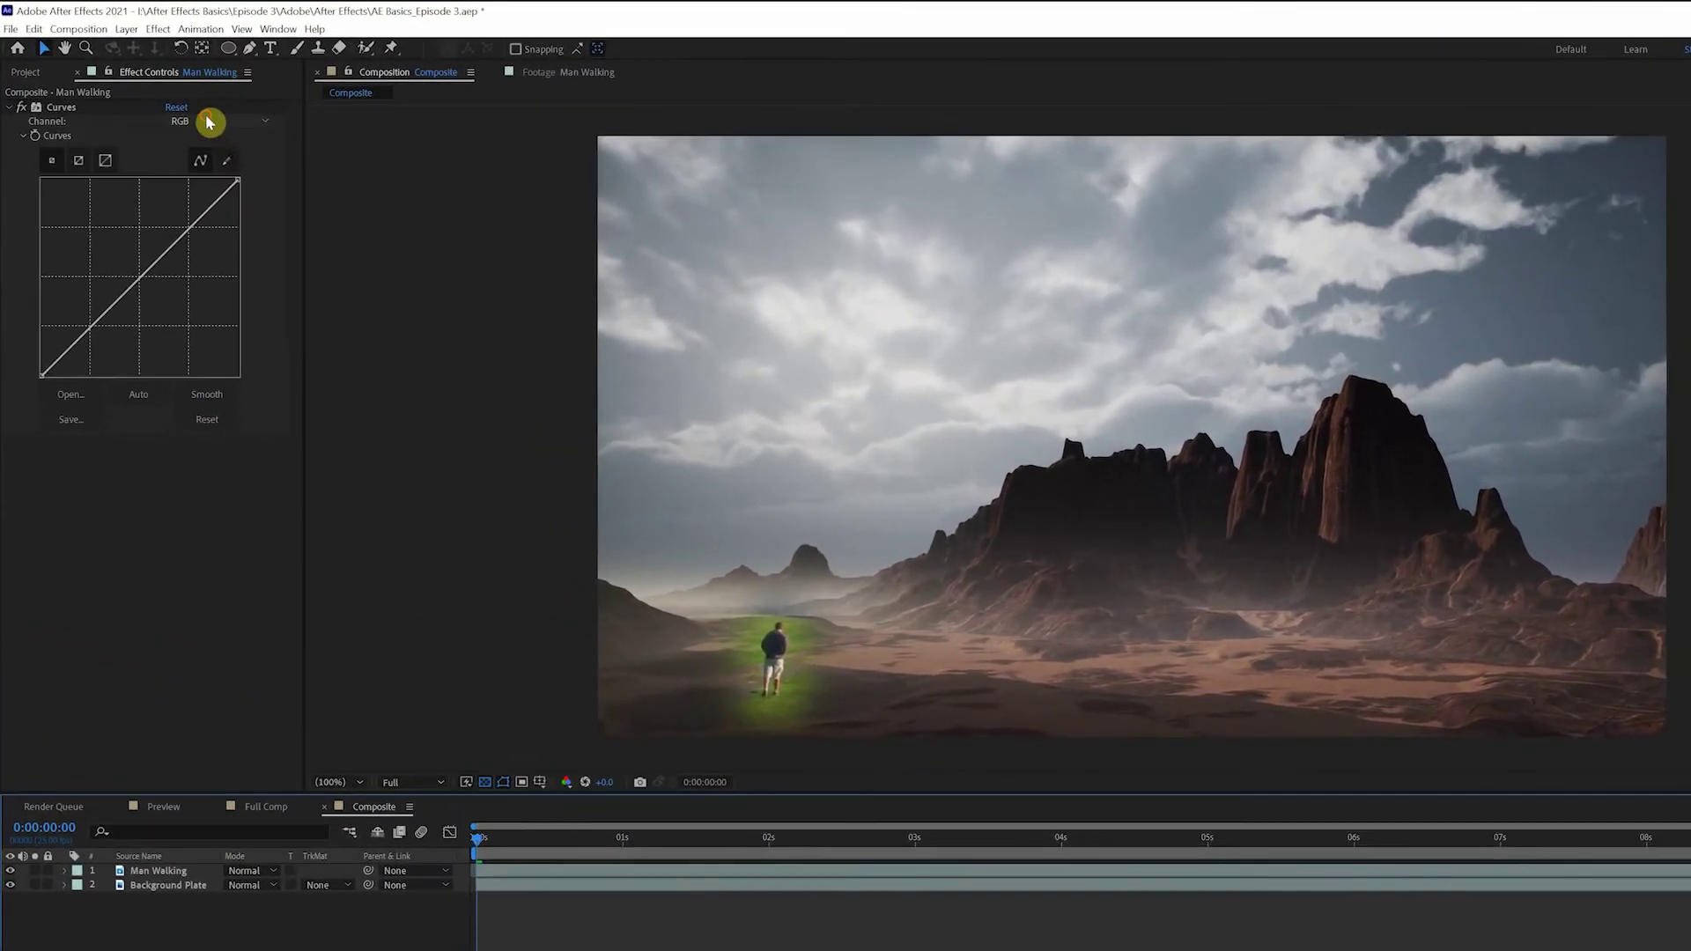
{"action": "left_click", "coordinate": [172, 95]}
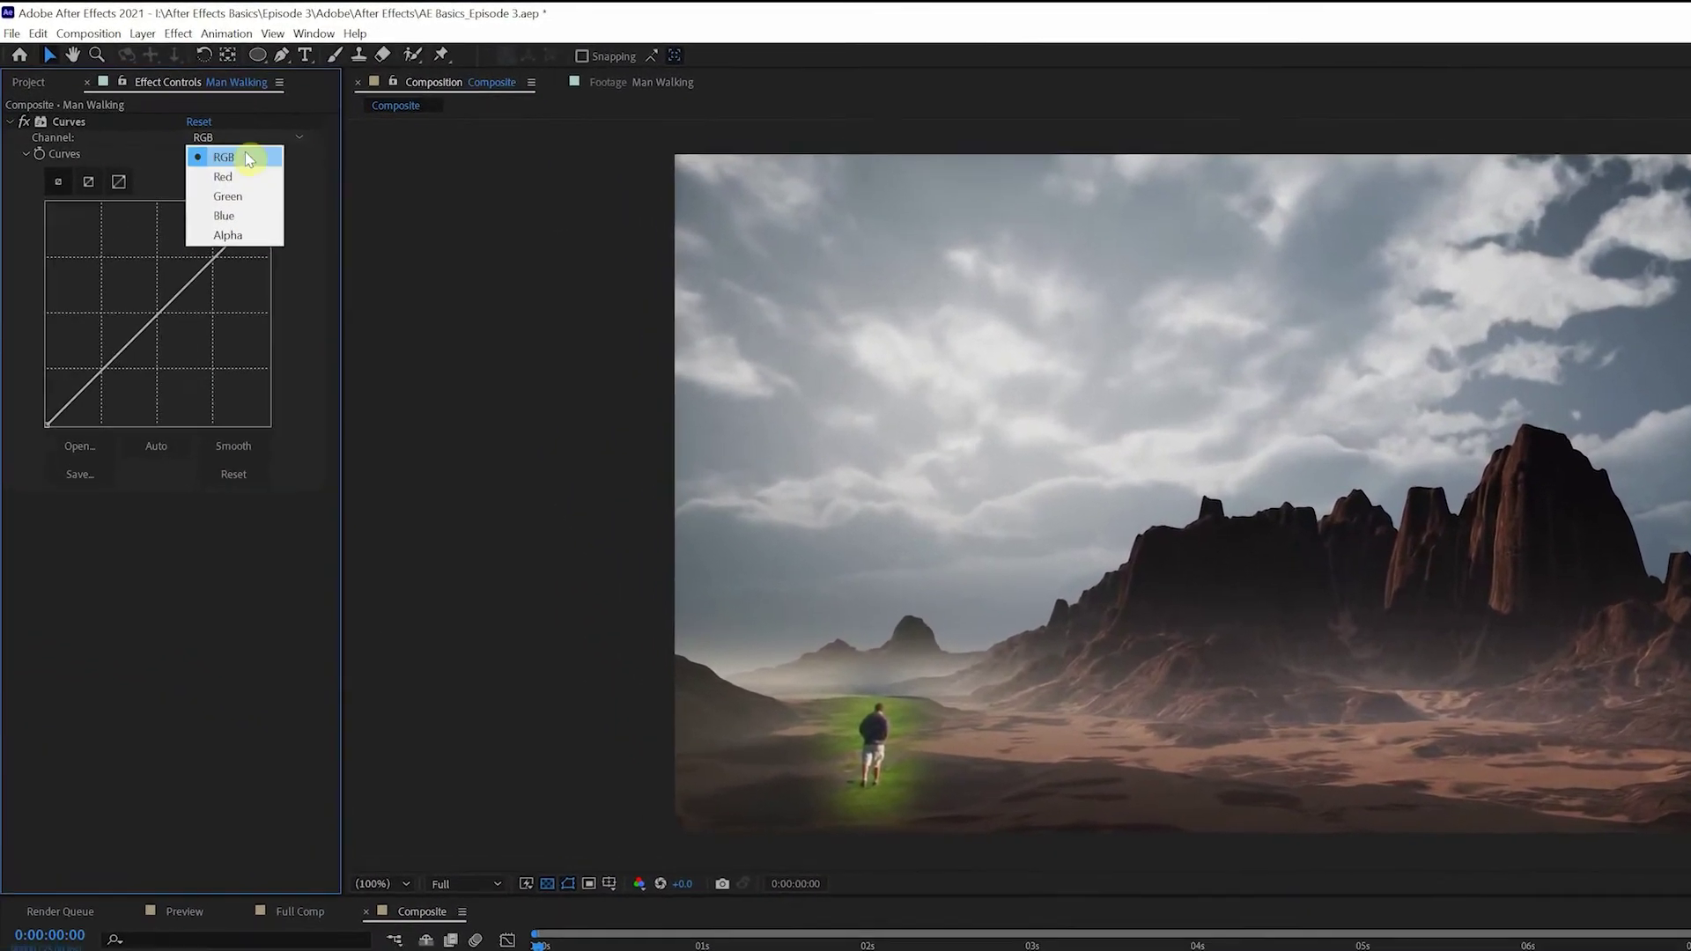
{"action": "left_click", "coordinate": [224, 177]}
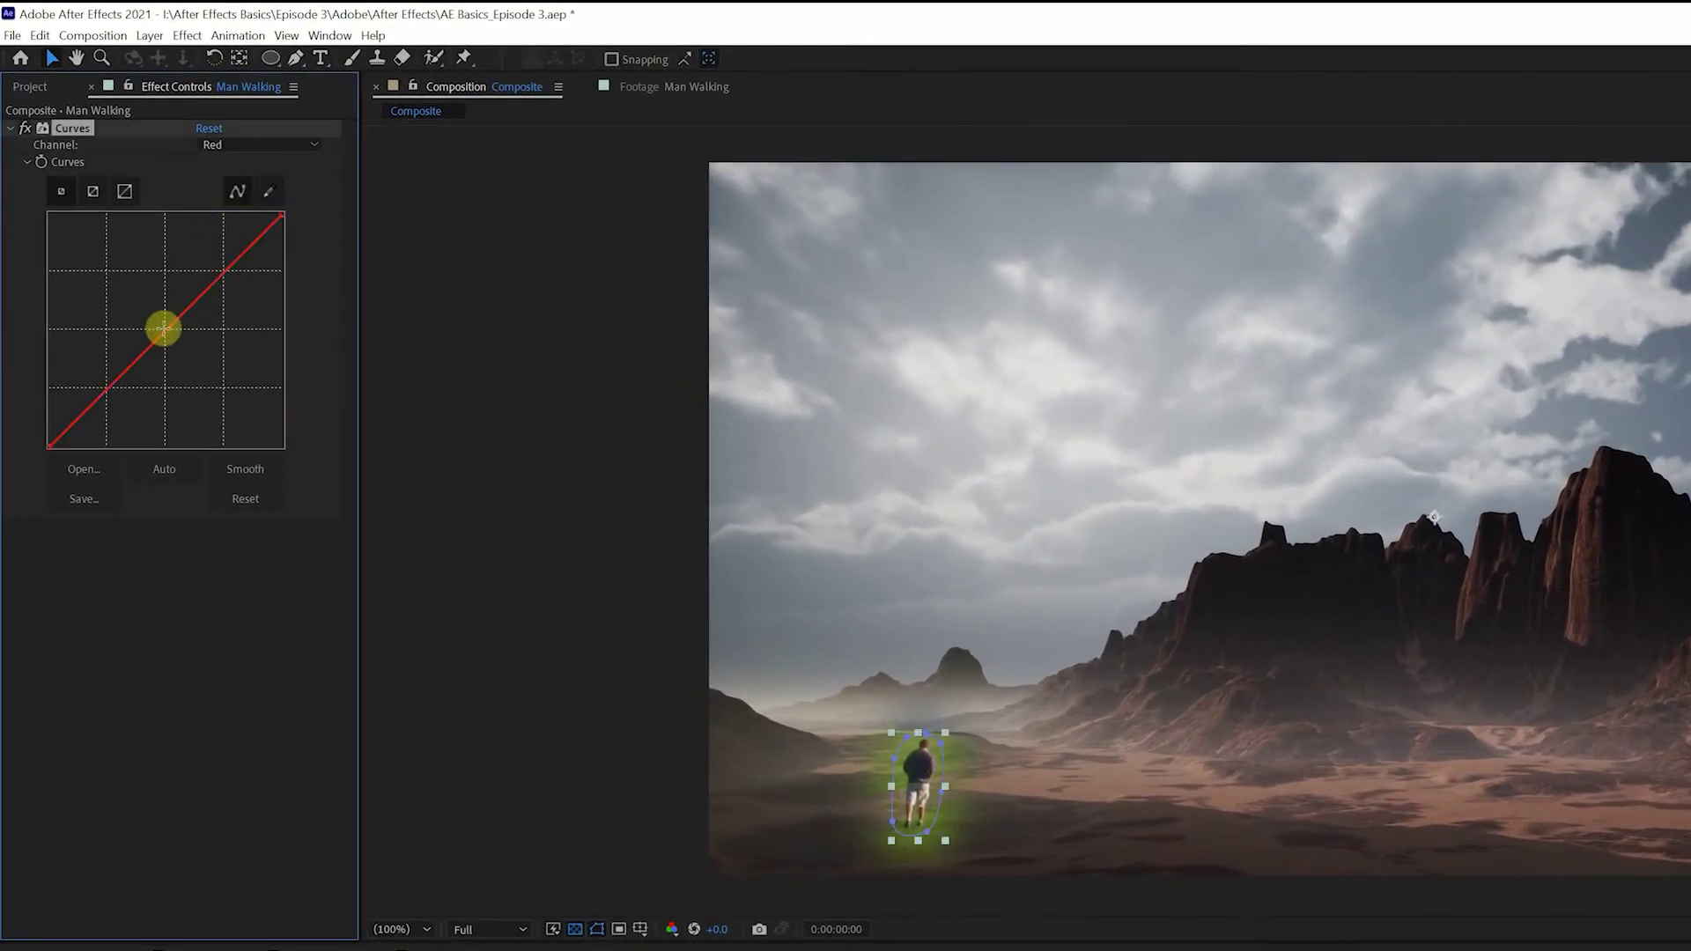
{"action": "left_click_drag", "start_coordinate": [165, 332], "coordinate": [214, 232]}
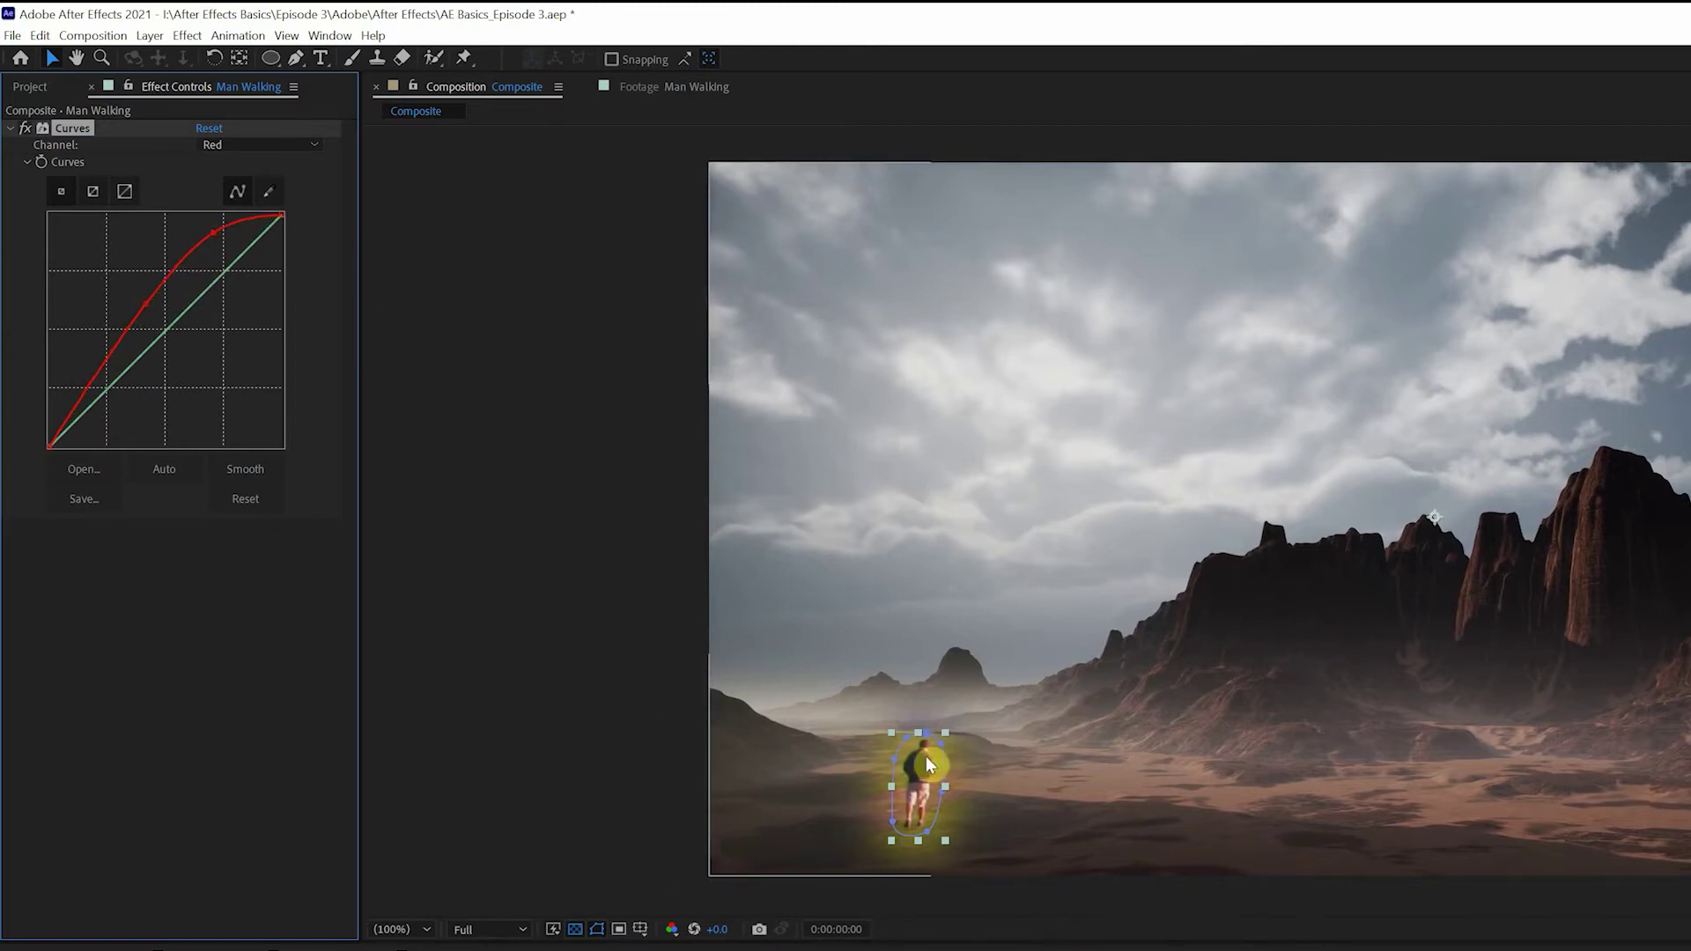
Step: Pull the Green channel curve down slightly across its darker and upper parts
{"action": "left_click", "coordinate": [221, 145]}
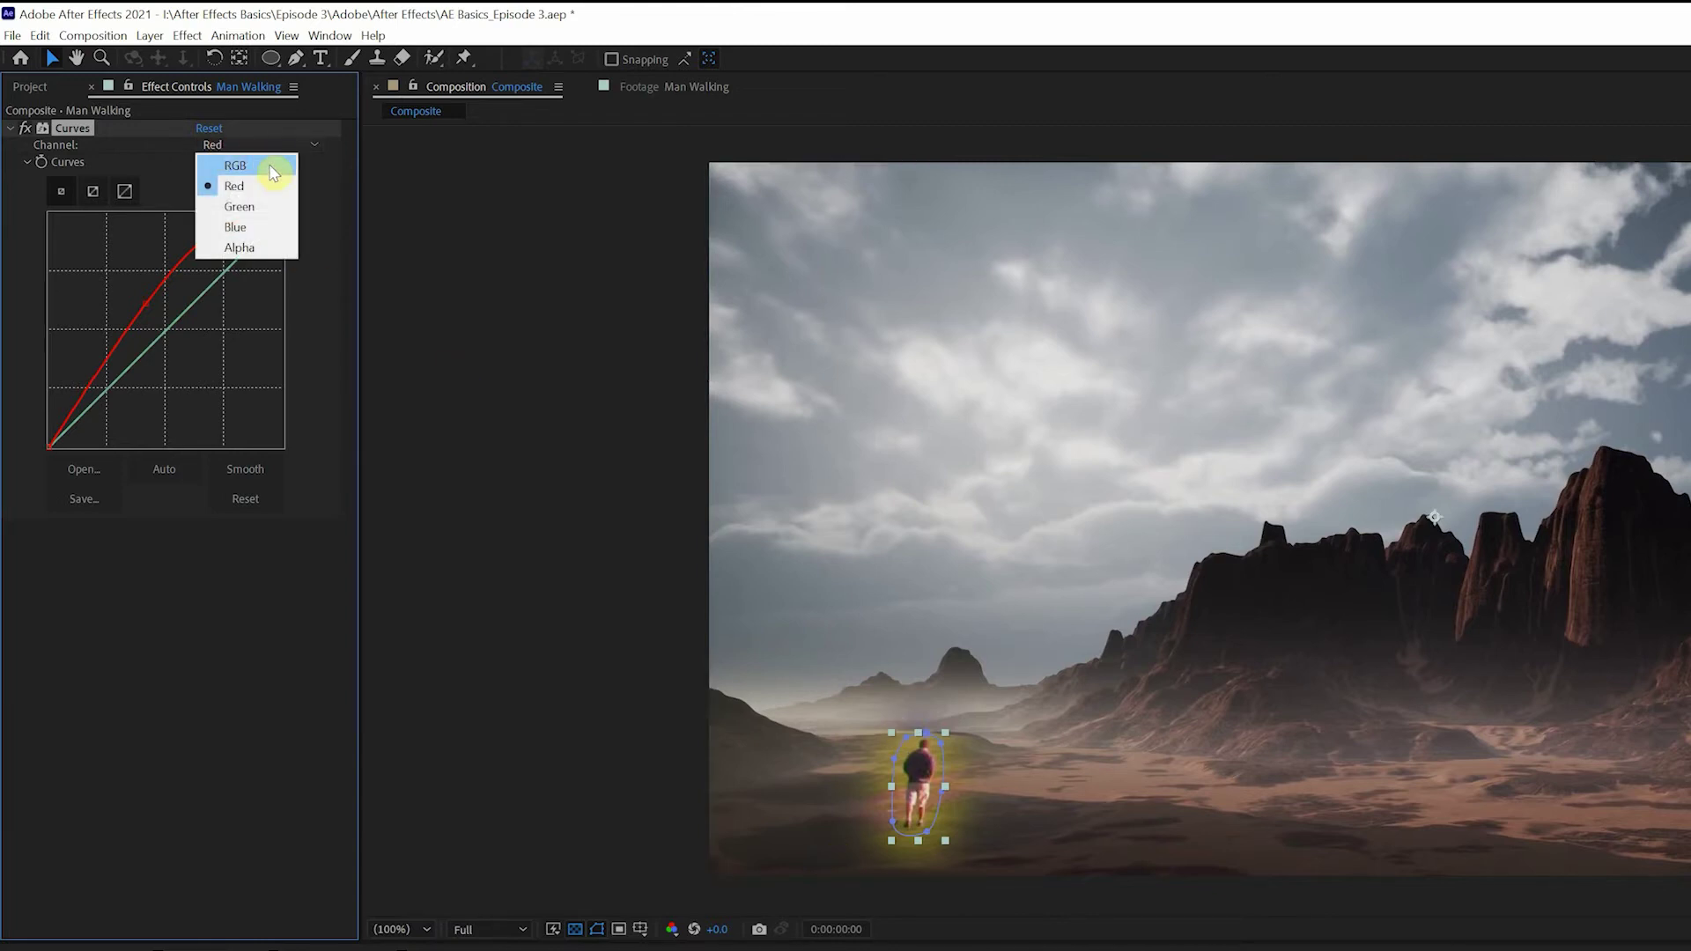
{"action": "left_click", "coordinate": [251, 208]}
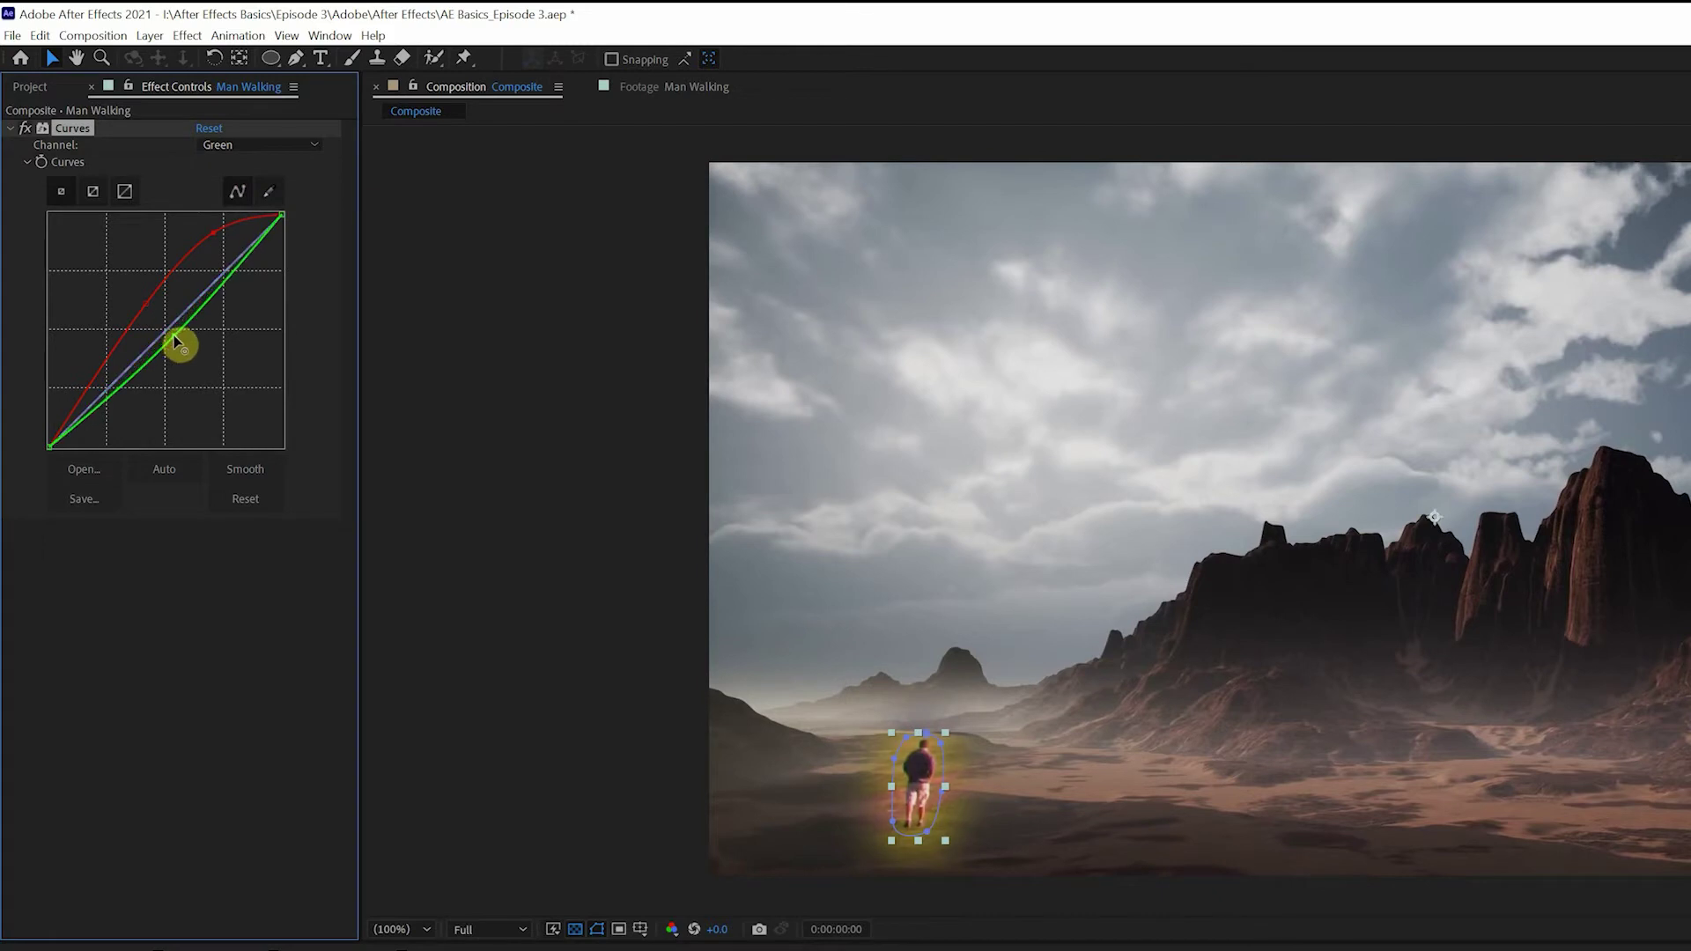
{"action": "left_click_drag", "start_coordinate": [172, 335], "coordinate": [164, 350]}
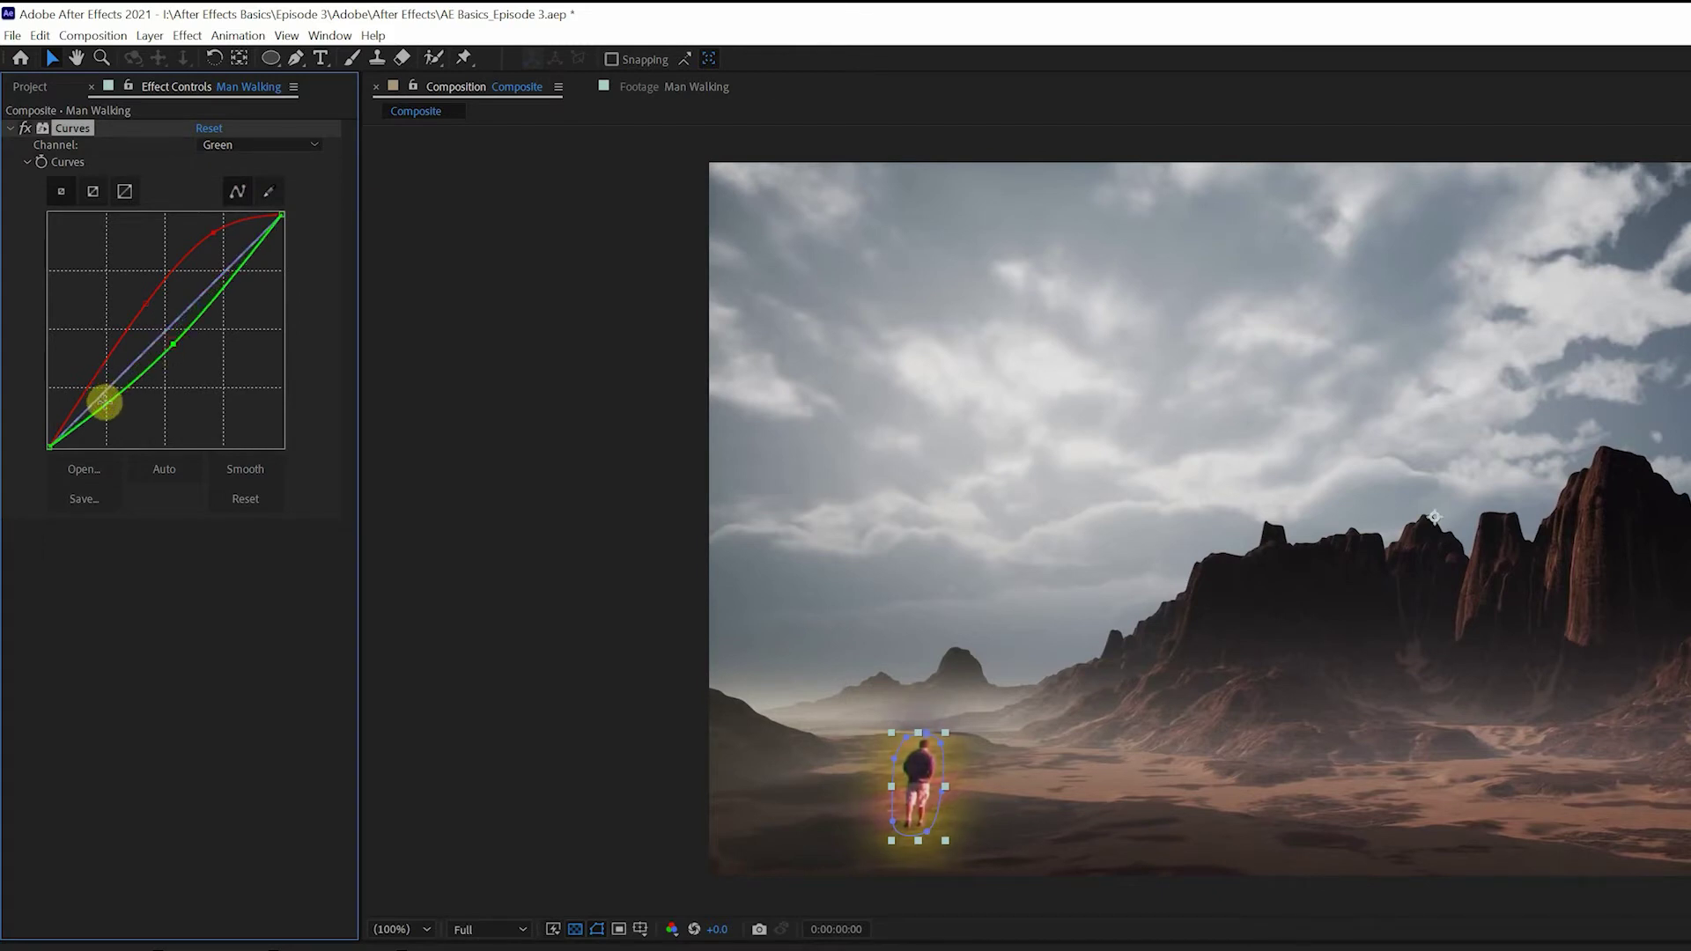
{"action": "left_click_drag", "start_coordinate": [105, 410], "coordinate": [108, 412]}
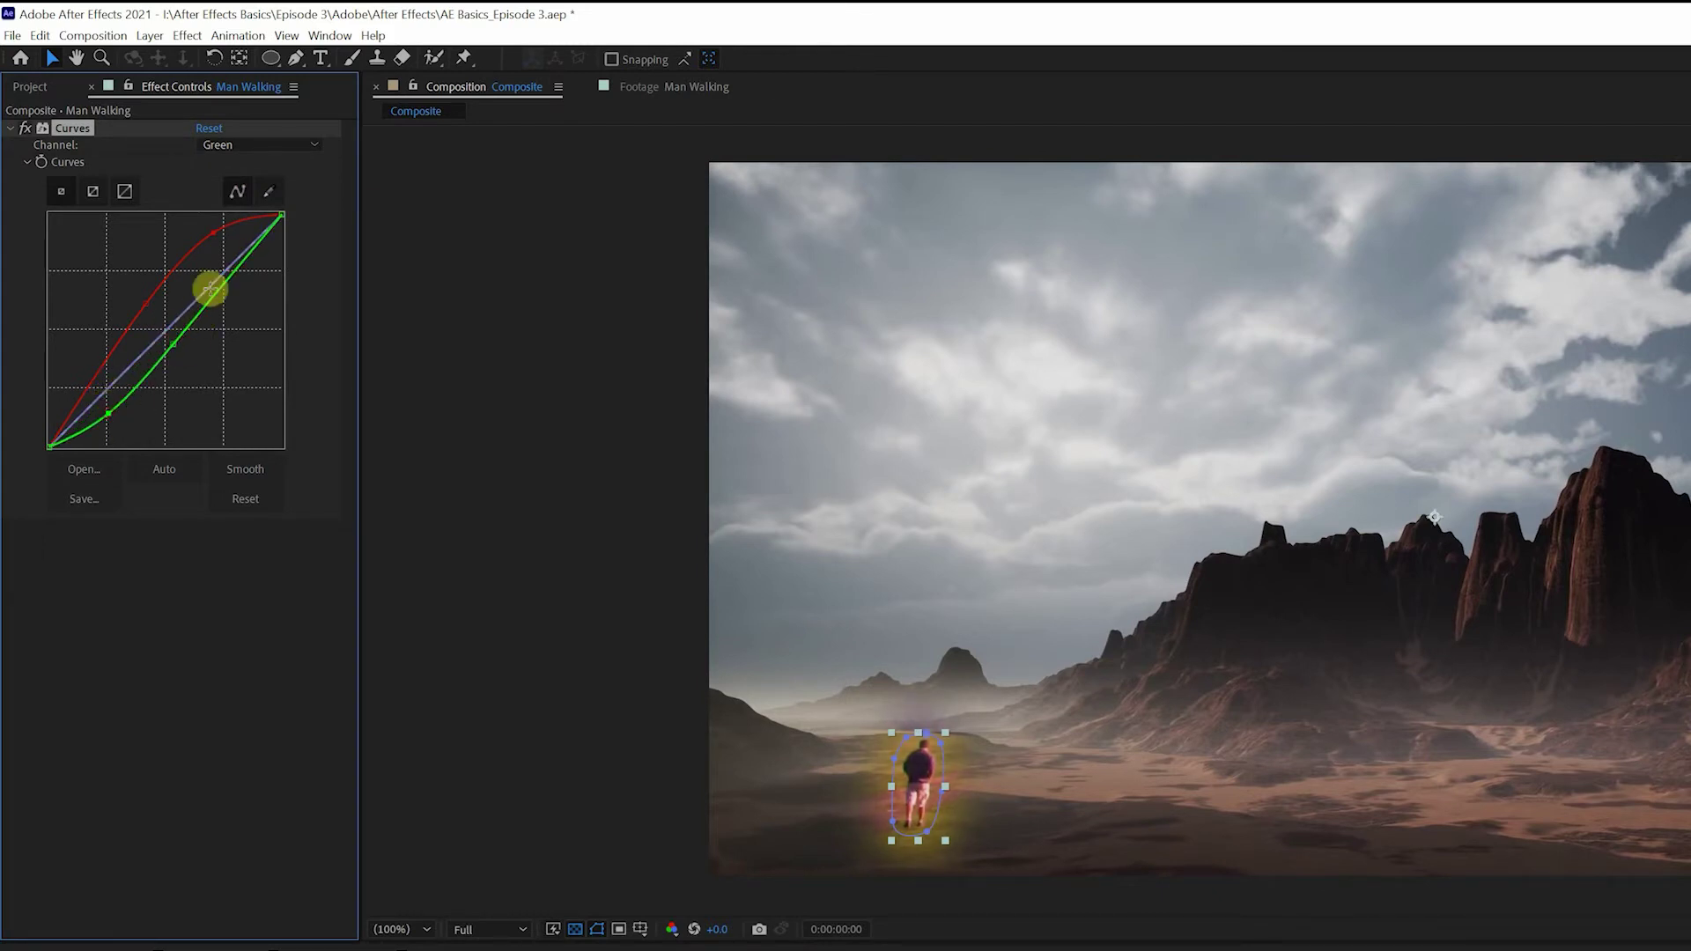
{"action": "left_click_drag", "start_coordinate": [246, 269], "coordinate": [248, 271]}
Step: Nudge the Blue channel curve slightly
{"action": "left_click", "coordinate": [229, 146]}
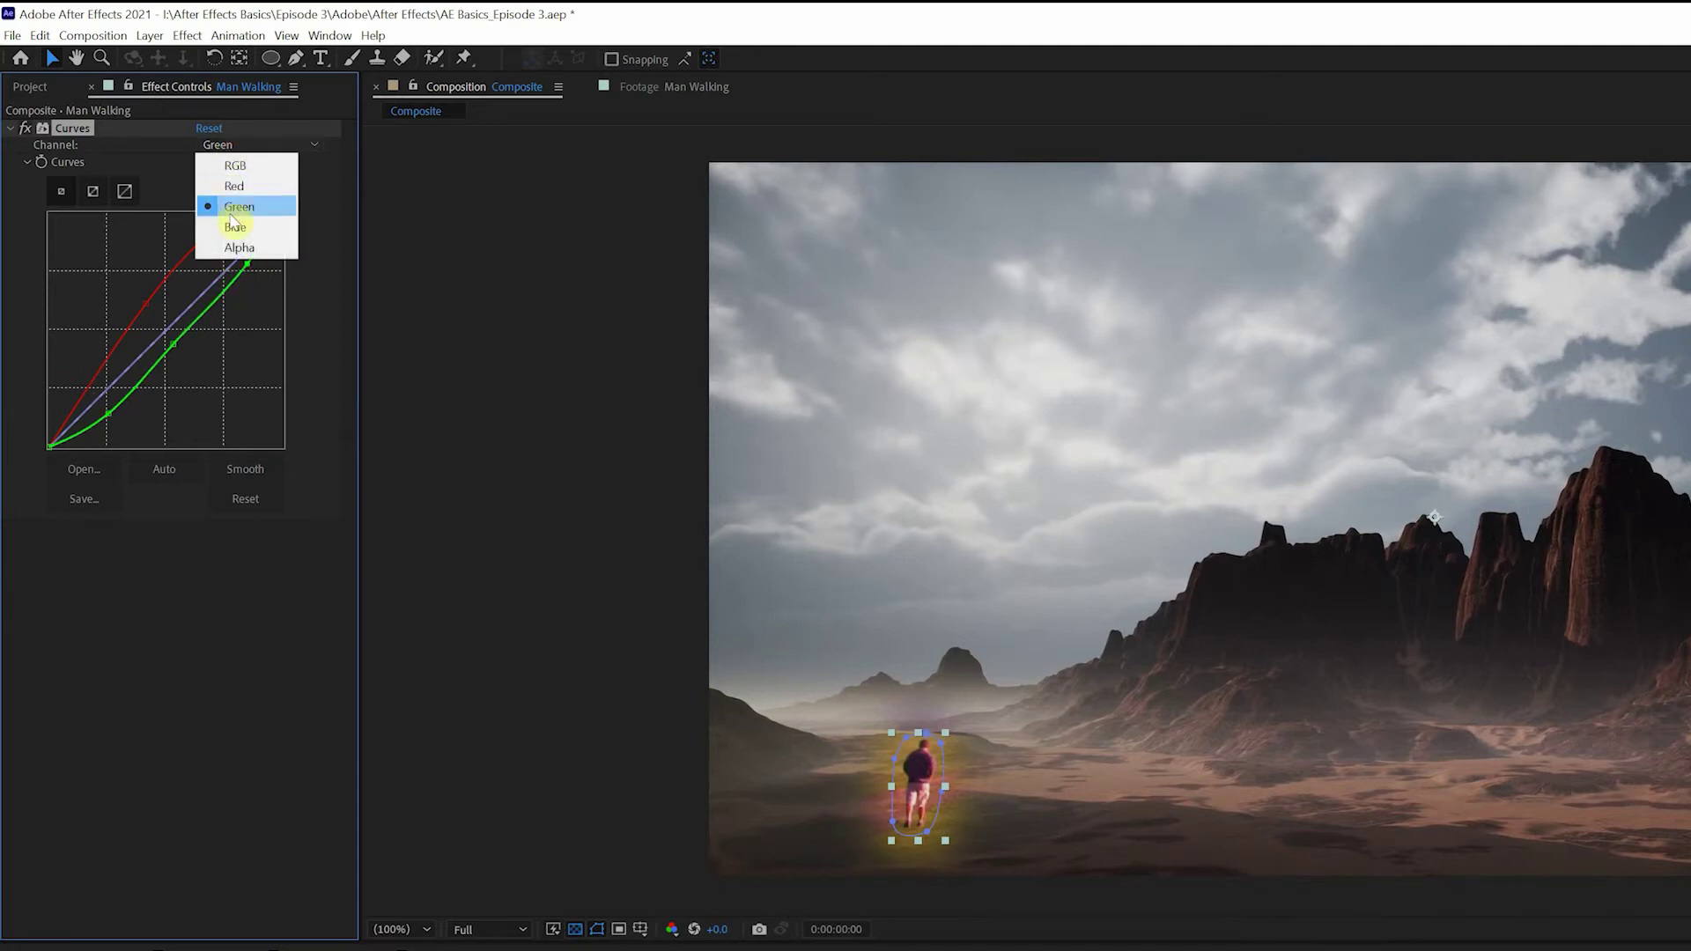
{"action": "left_click", "coordinate": [225, 233]}
{"action": "left_click", "coordinate": [172, 338]}
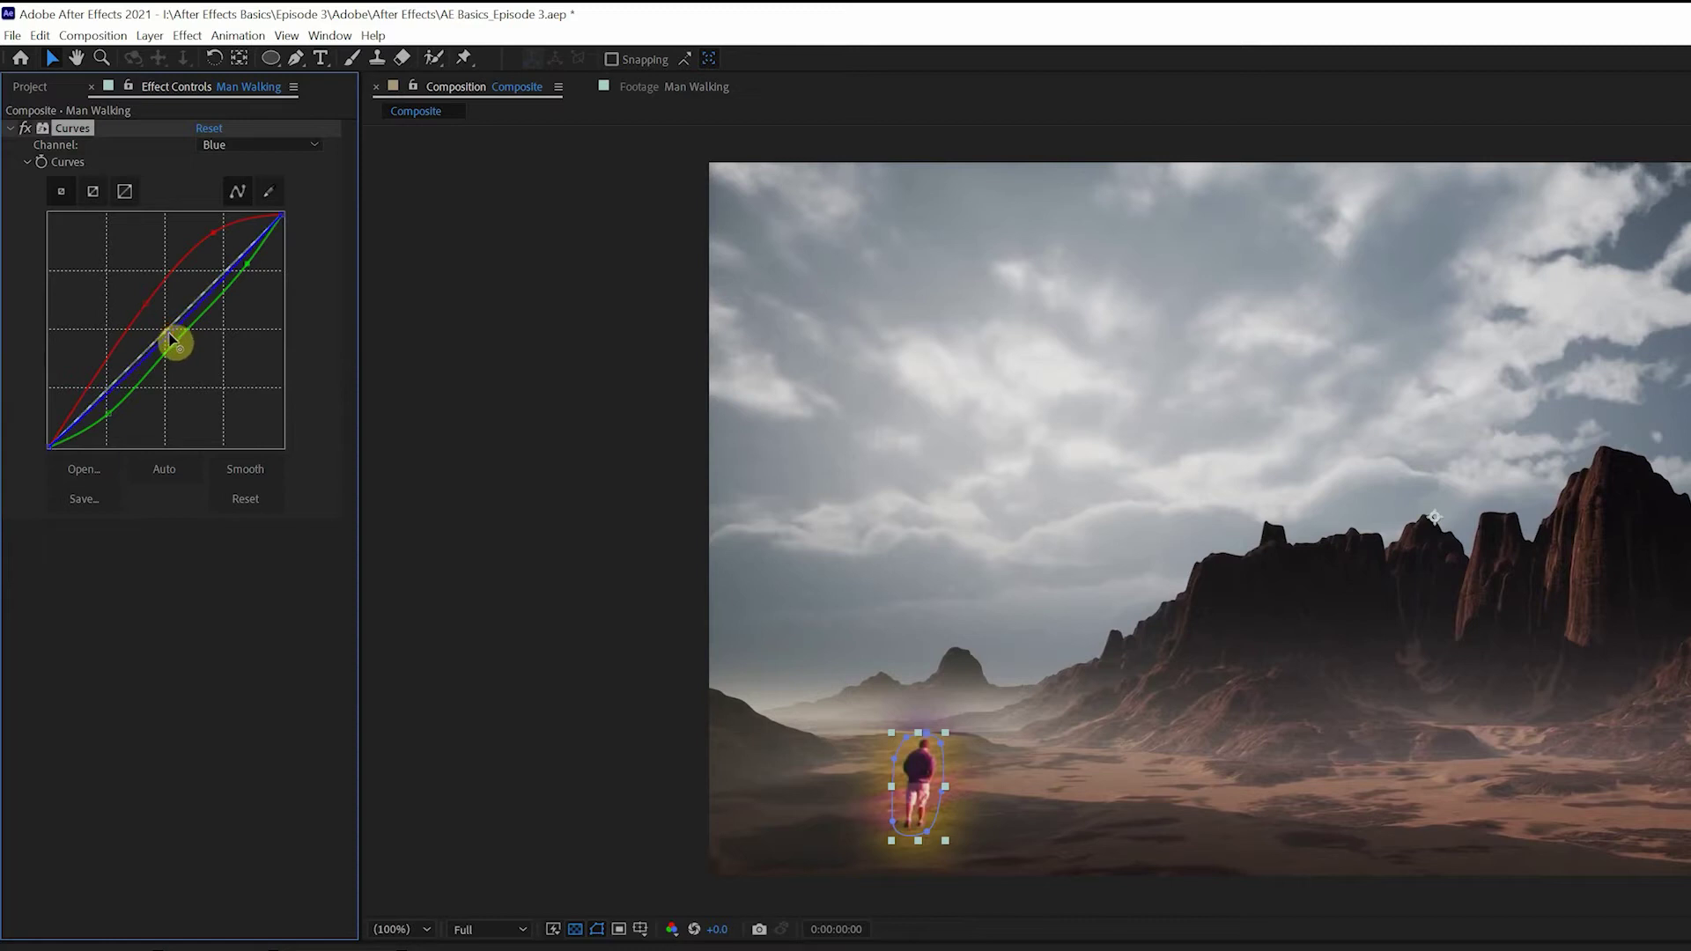
{"action": "left_click_drag", "start_coordinate": [178, 344], "coordinate": [174, 350]}
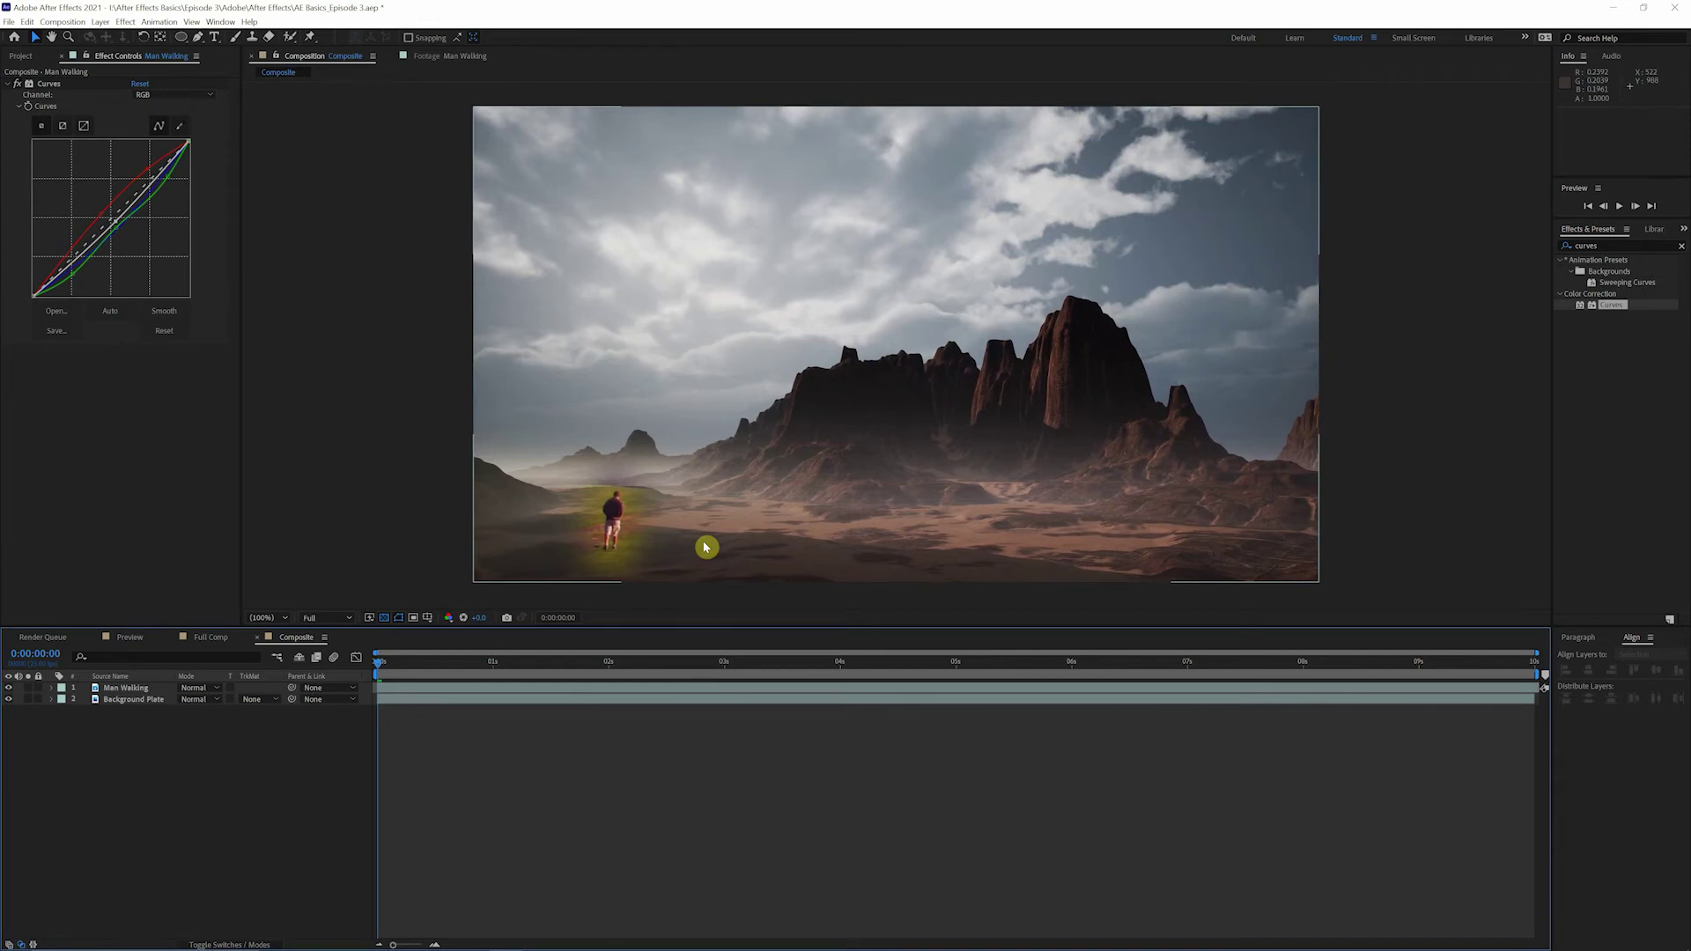
Step: Apply the Tint effect to the Man Walking layer
{"action": "left_click", "coordinate": [125, 688]}
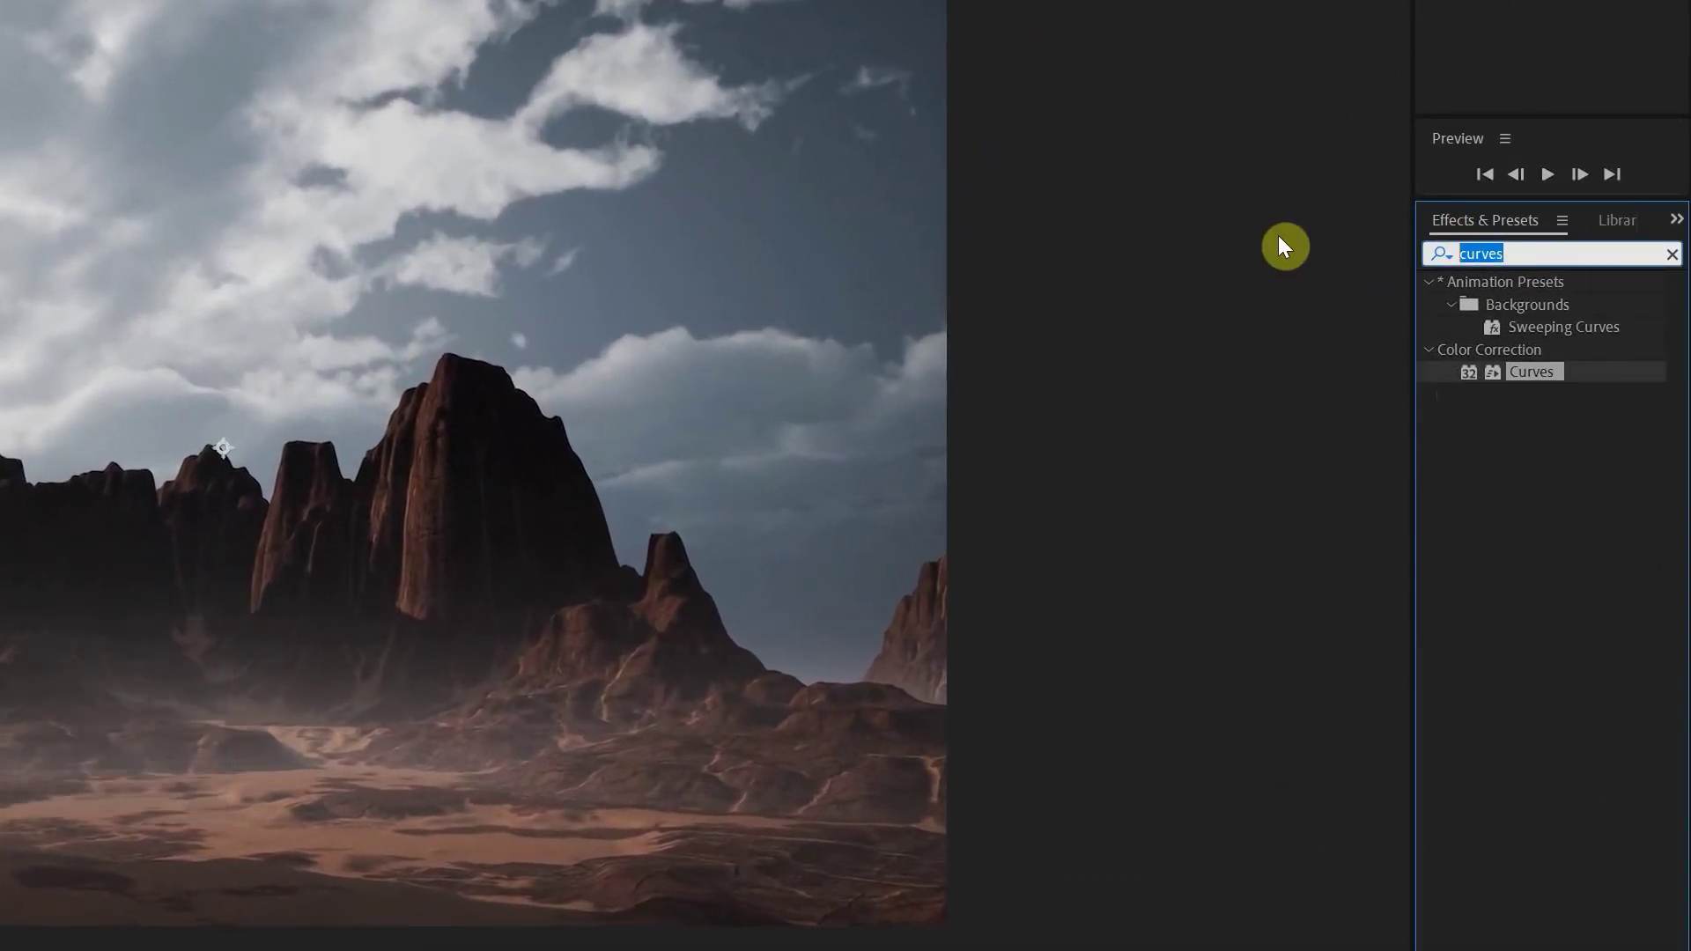
{"action": "type", "text": "tint"}
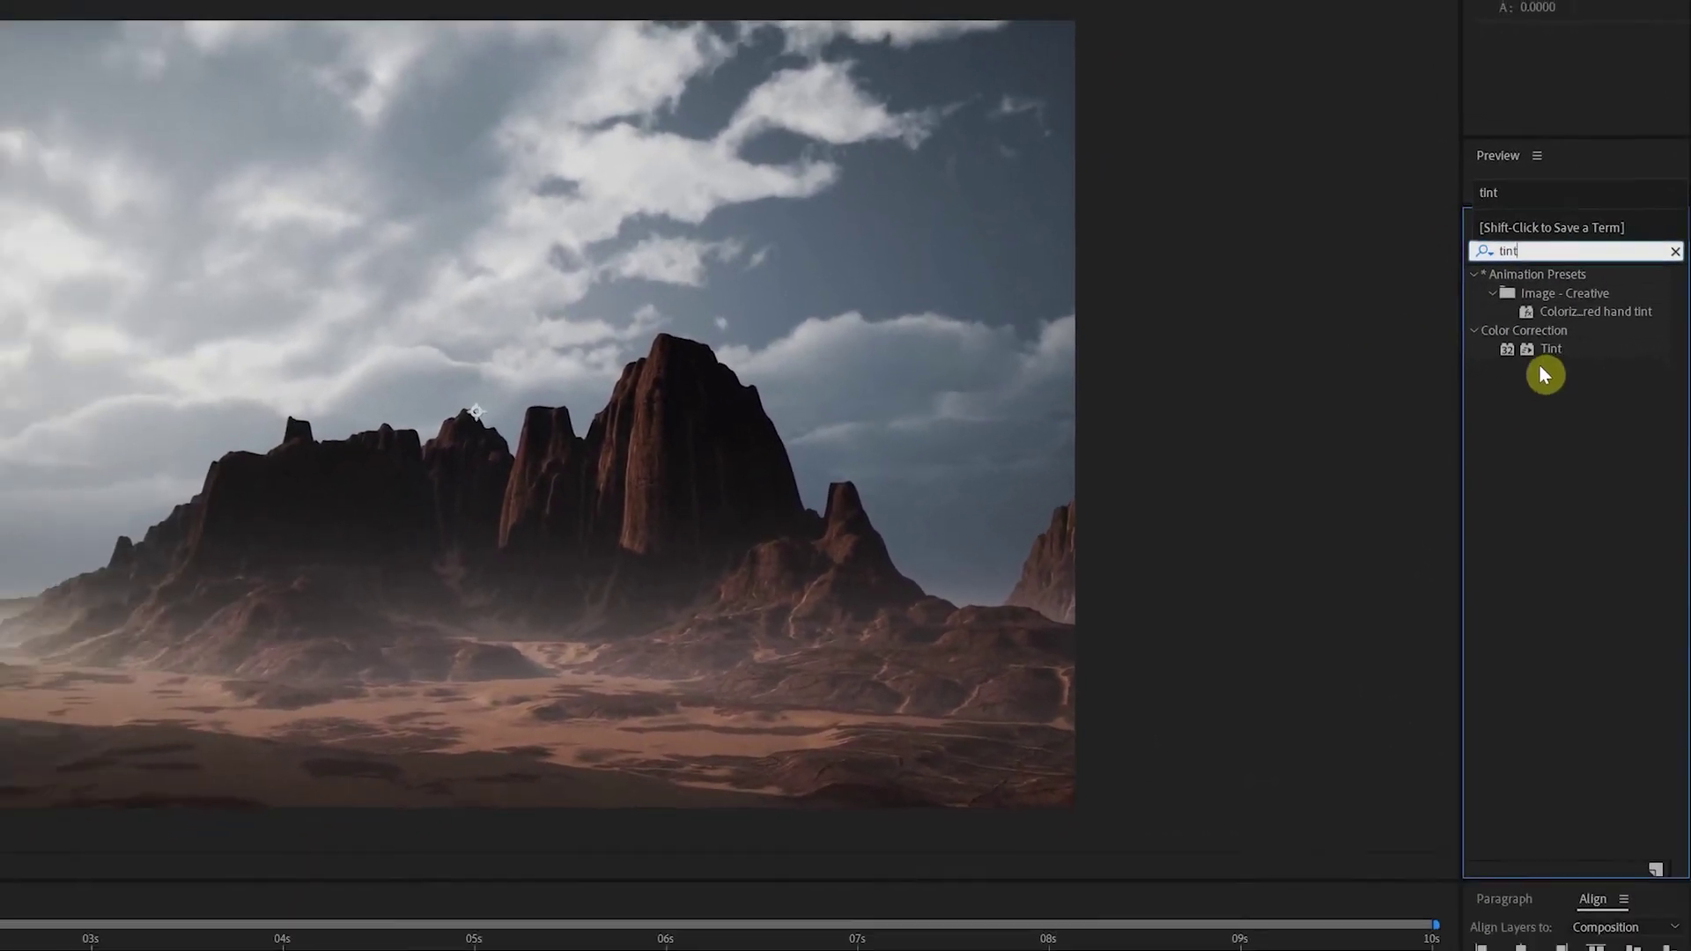
{"action": "left_click_drag", "start_coordinate": [1551, 349], "coordinate": [103, 467]}
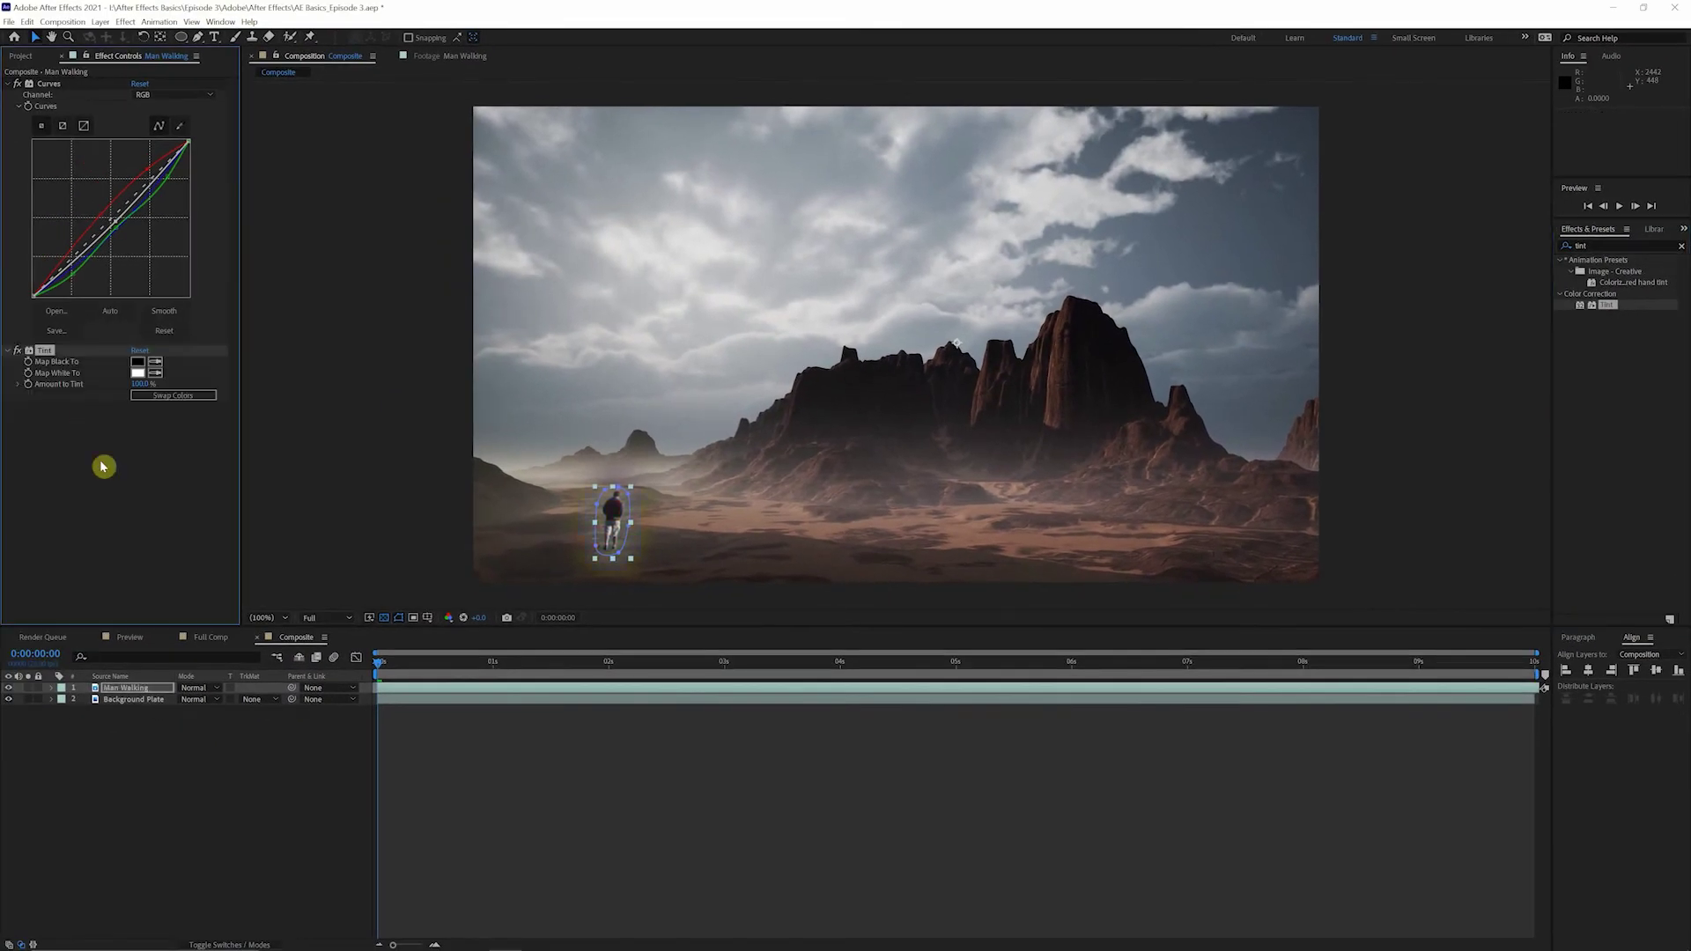
{"action": "left_click", "coordinate": [103, 467]}
{"action": "left_click", "coordinate": [642, 740]}
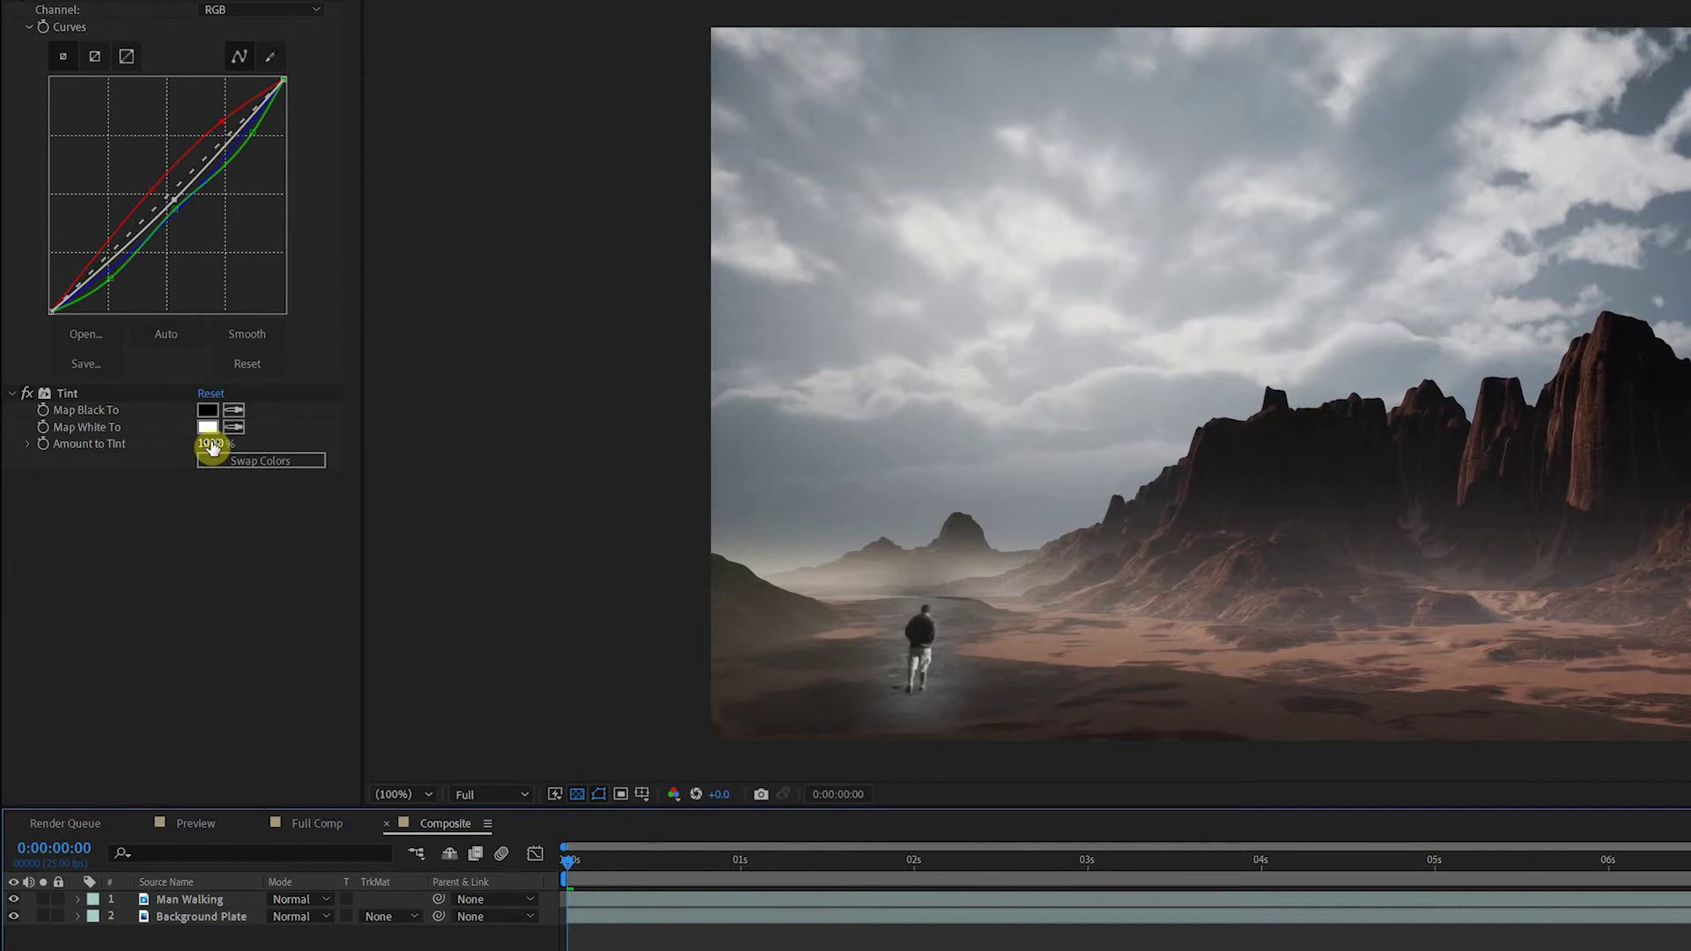
Step: Set the Tint's Amount to Tint to 70%, then lower it to 60%
{"action": "left_click", "coordinate": [211, 444]}
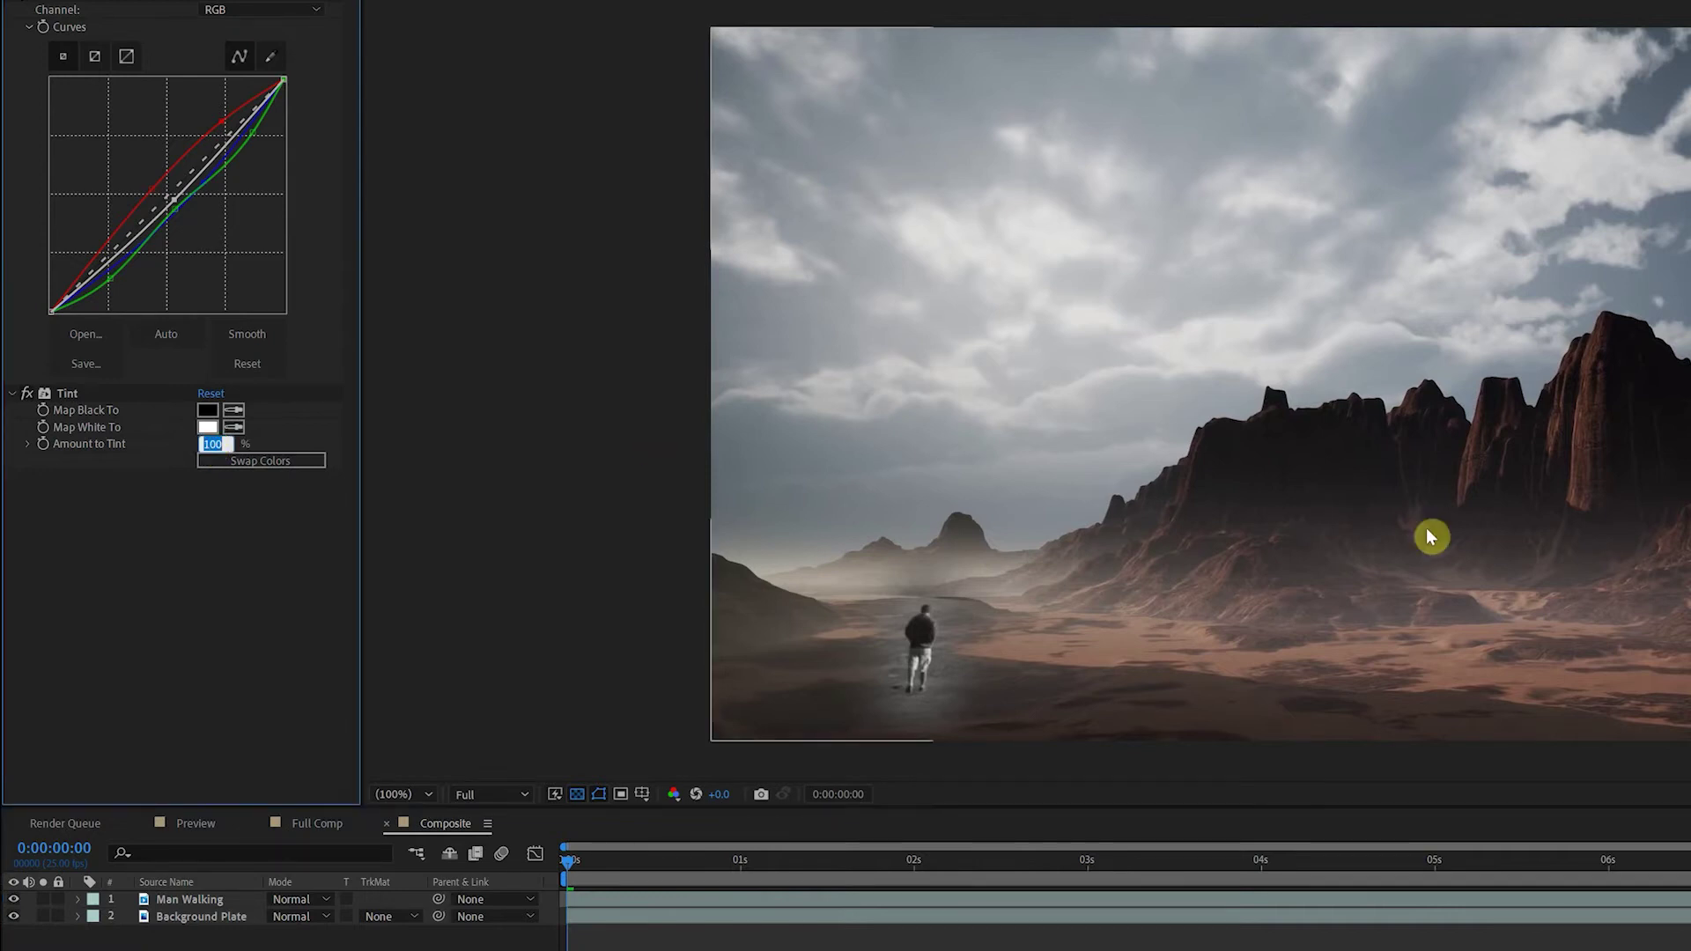
{"action": "key", "text": "Return"}
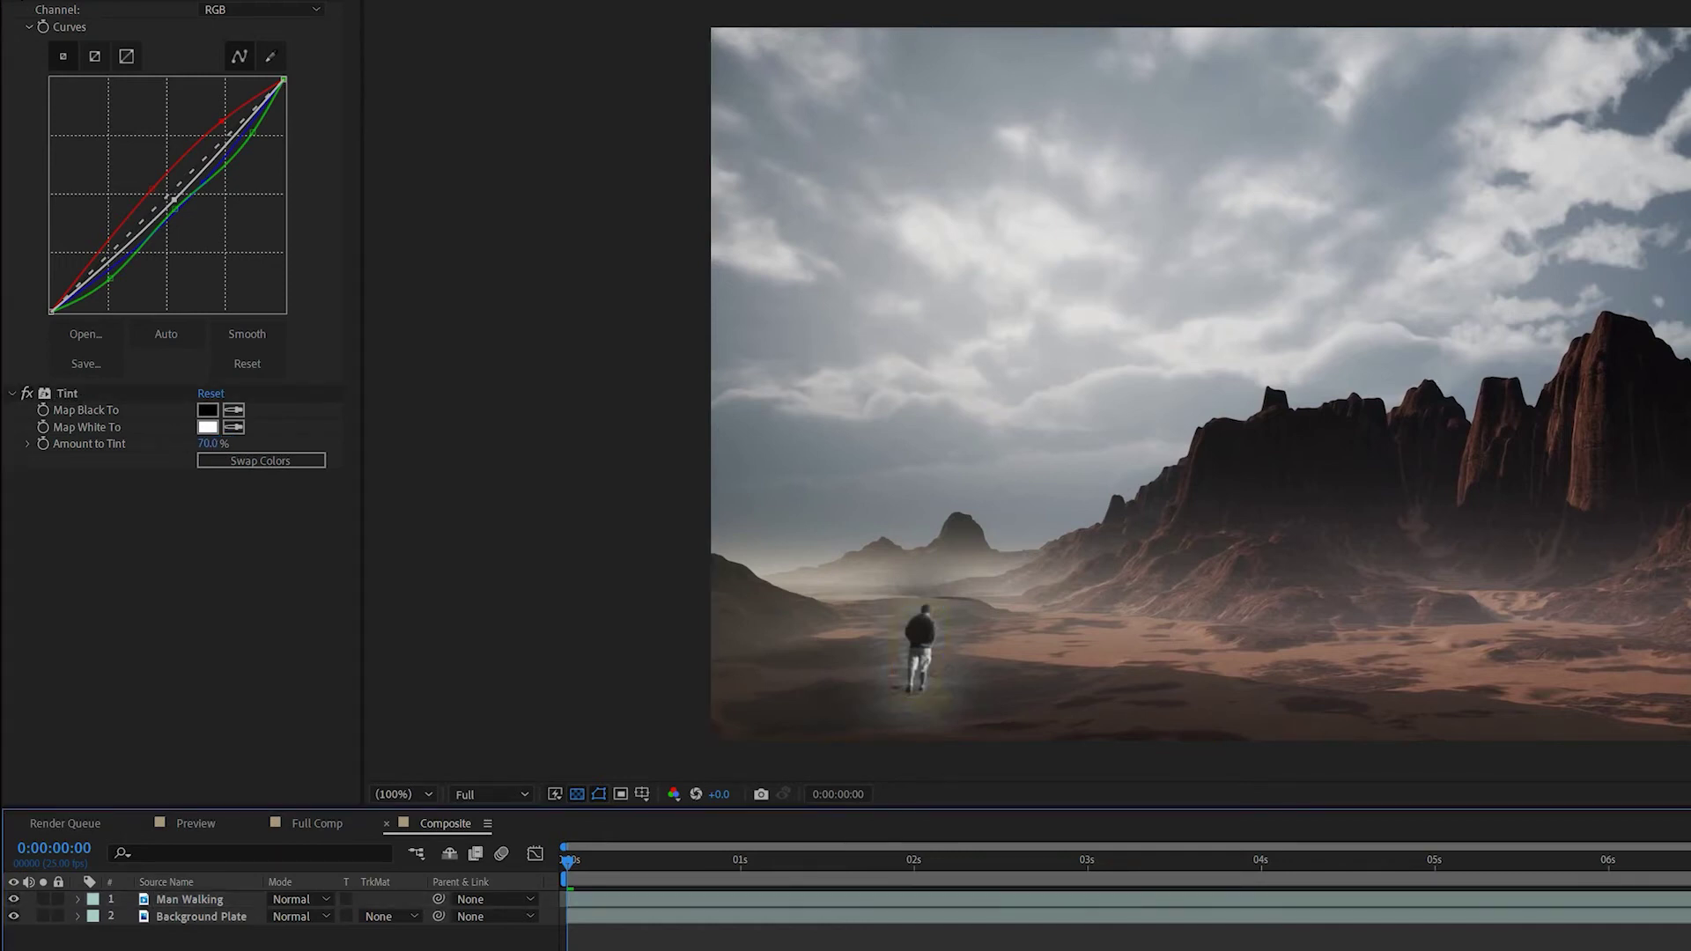
{"action": "left_click", "coordinate": [212, 444]}
{"action": "type", "text": "60"}
{"action": "key", "text": "Return"}
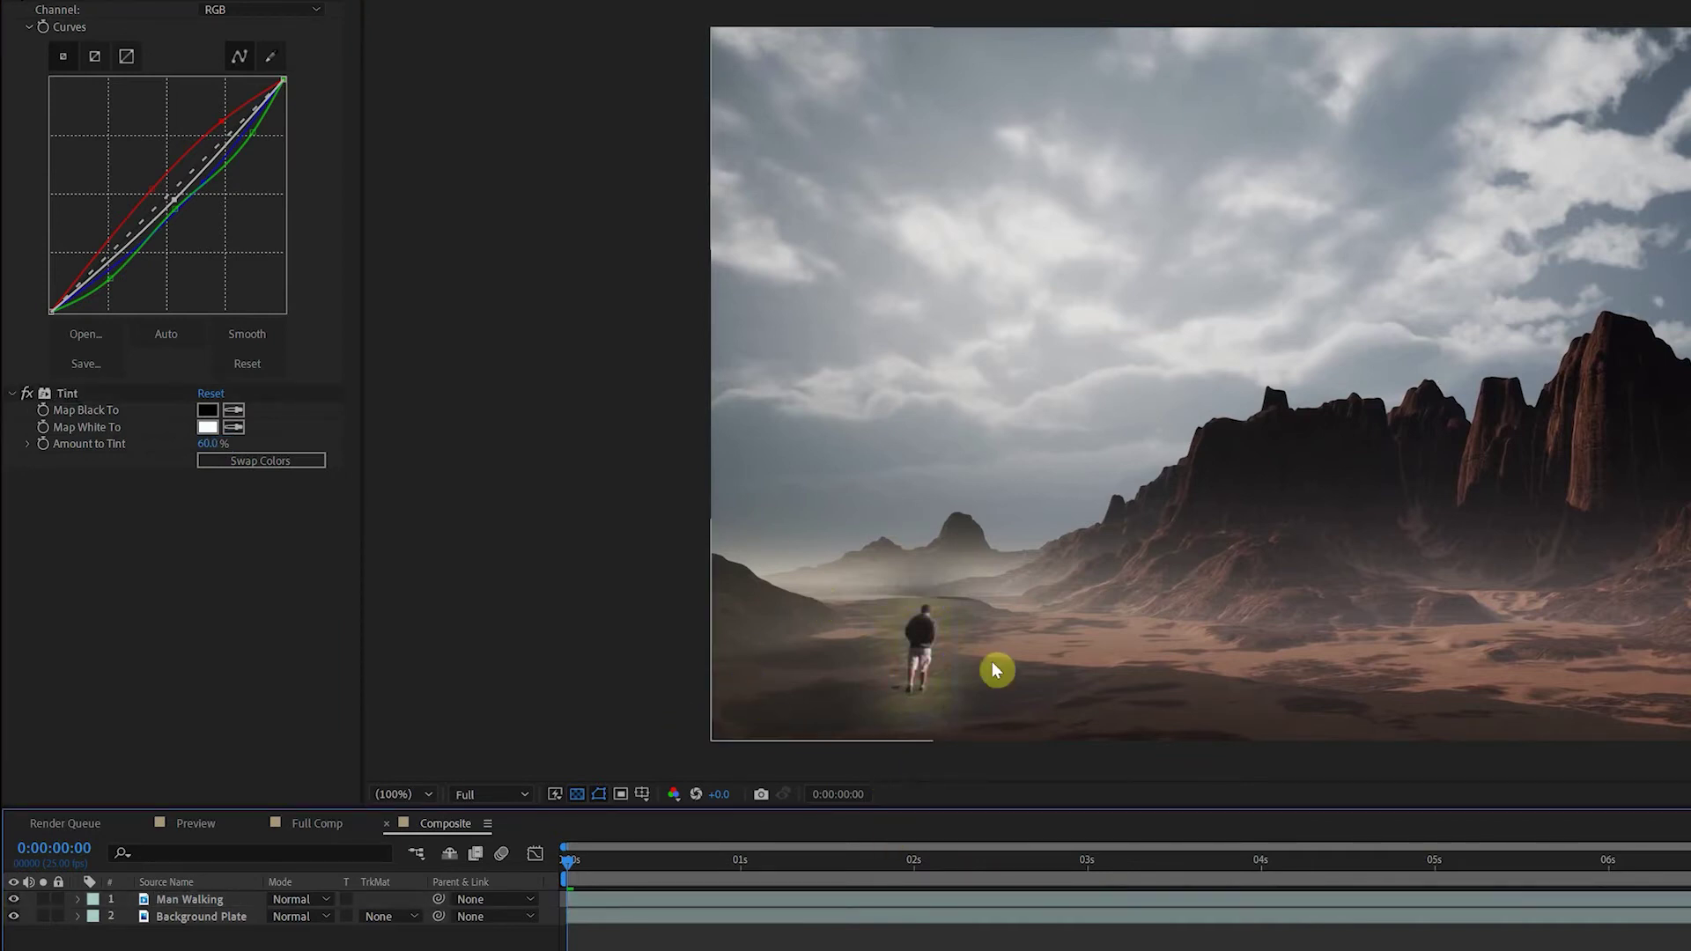
{"action": "left_click", "coordinate": [945, 656]}
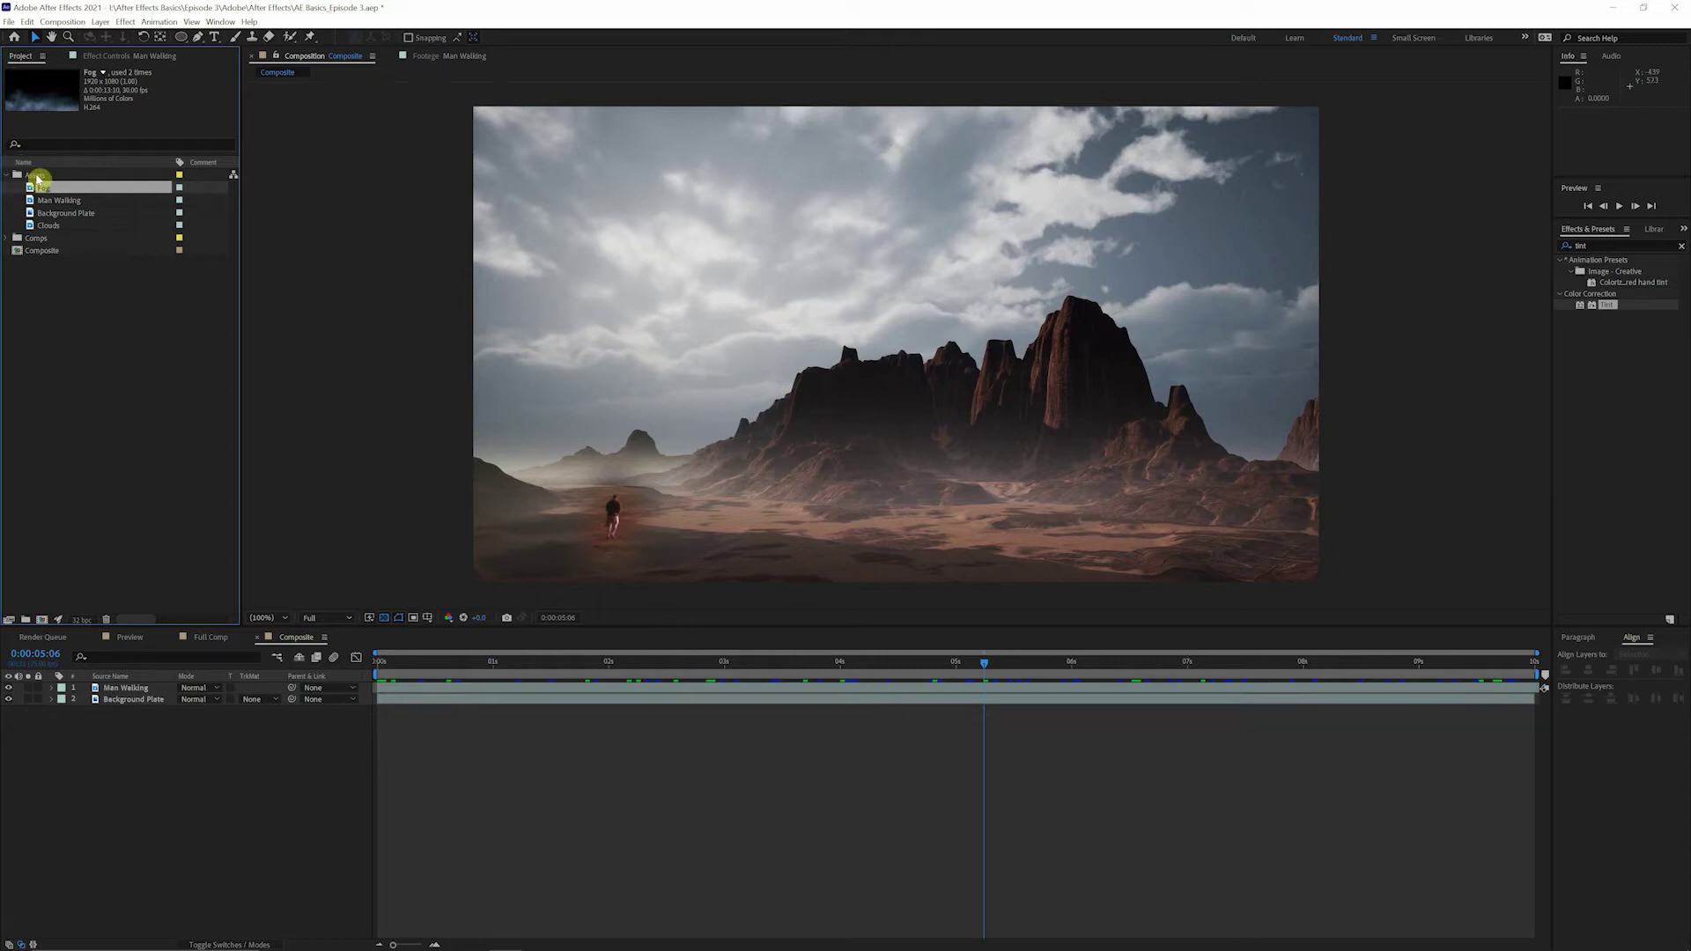
Step: Place the Fog footage in the Composite above Man Walking and check it later in the shot
{"action": "left_click_drag", "start_coordinate": [42, 190], "coordinate": [132, 692]}
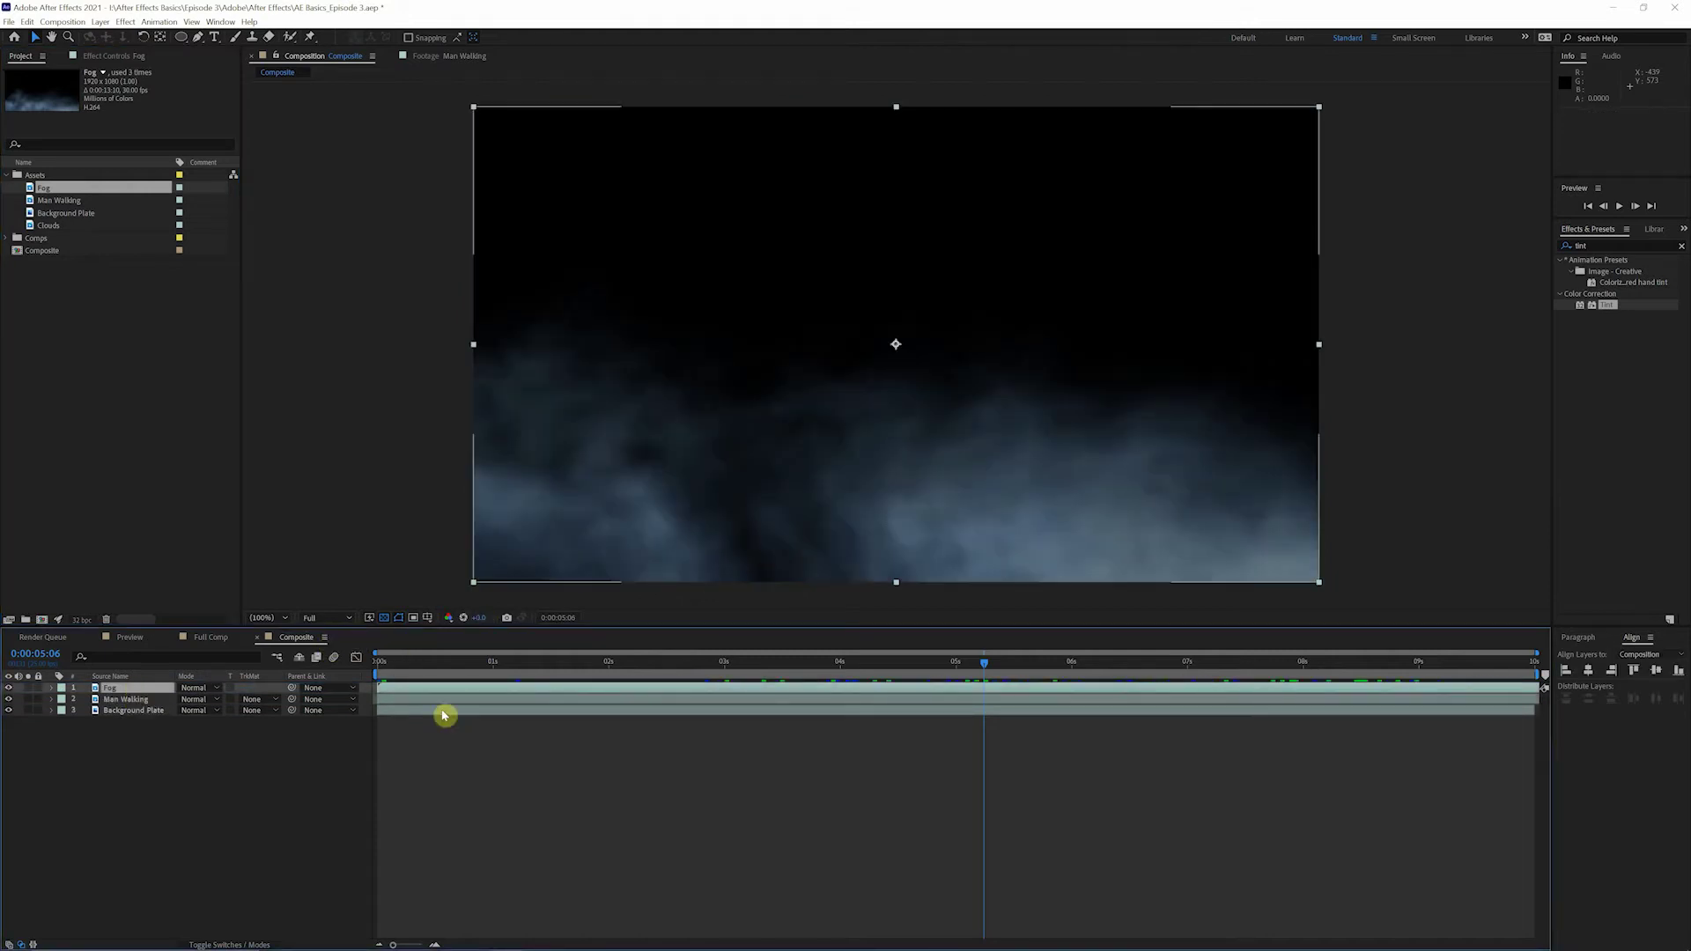
{"action": "key", "text": "Home"}
{"action": "left_click_drag", "start_coordinate": [426, 678], "coordinate": [379, 651]}
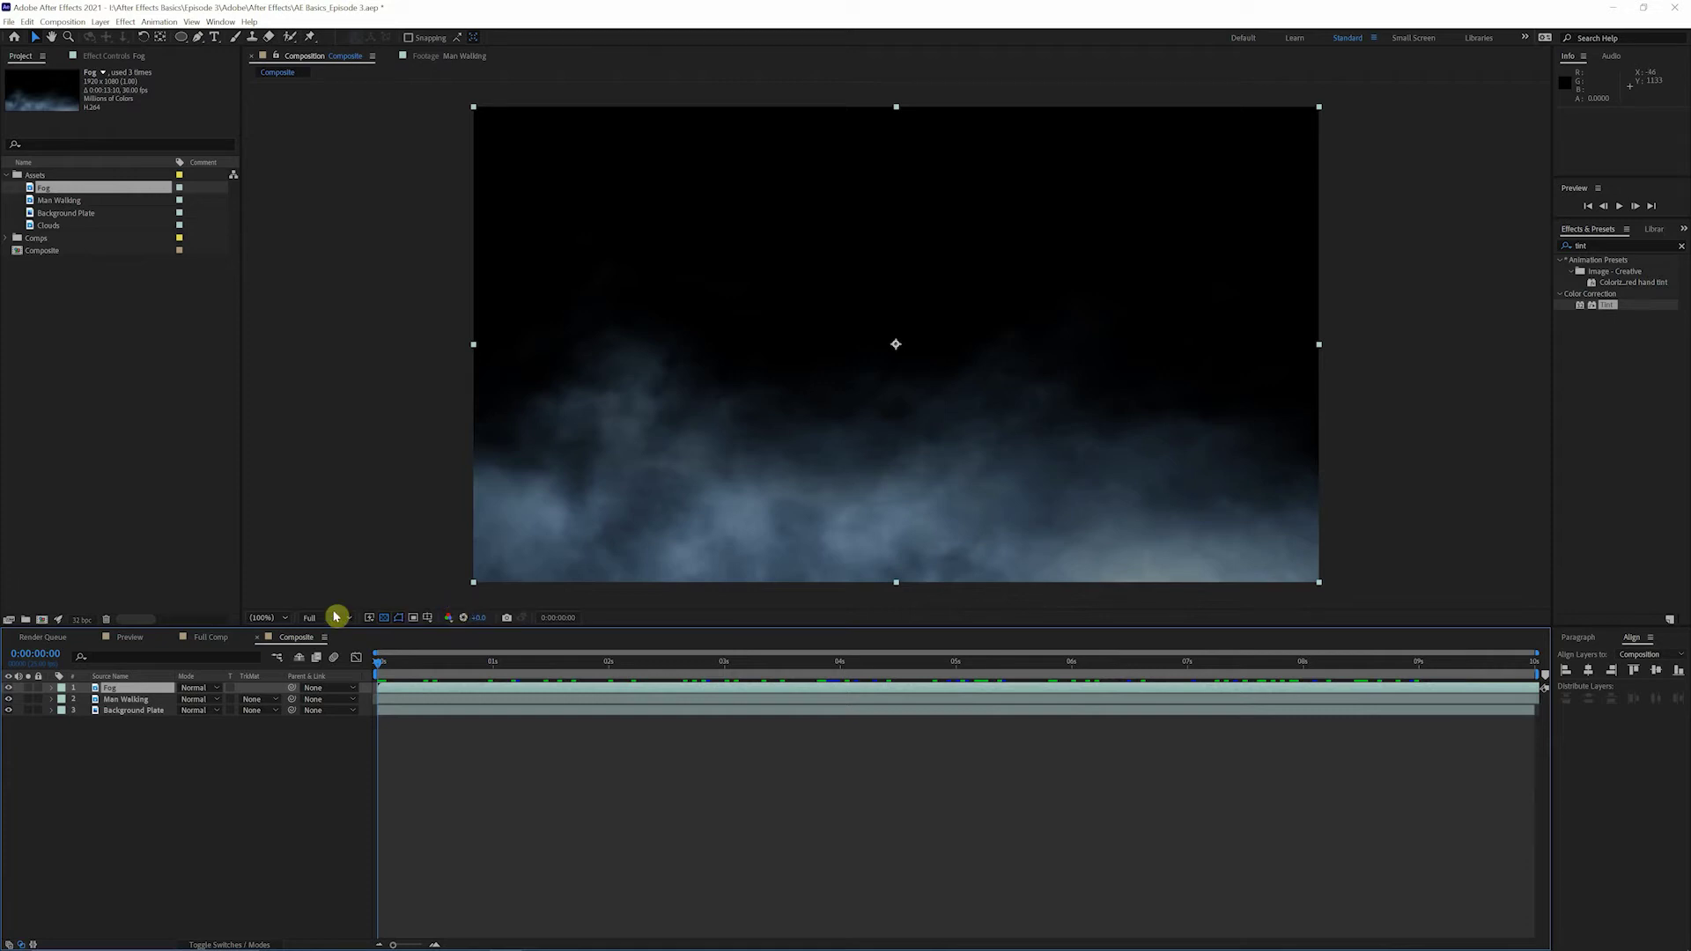
Step: Set the Fog layer's blending mode to Screen
{"action": "left_click", "coordinate": [186, 689]}
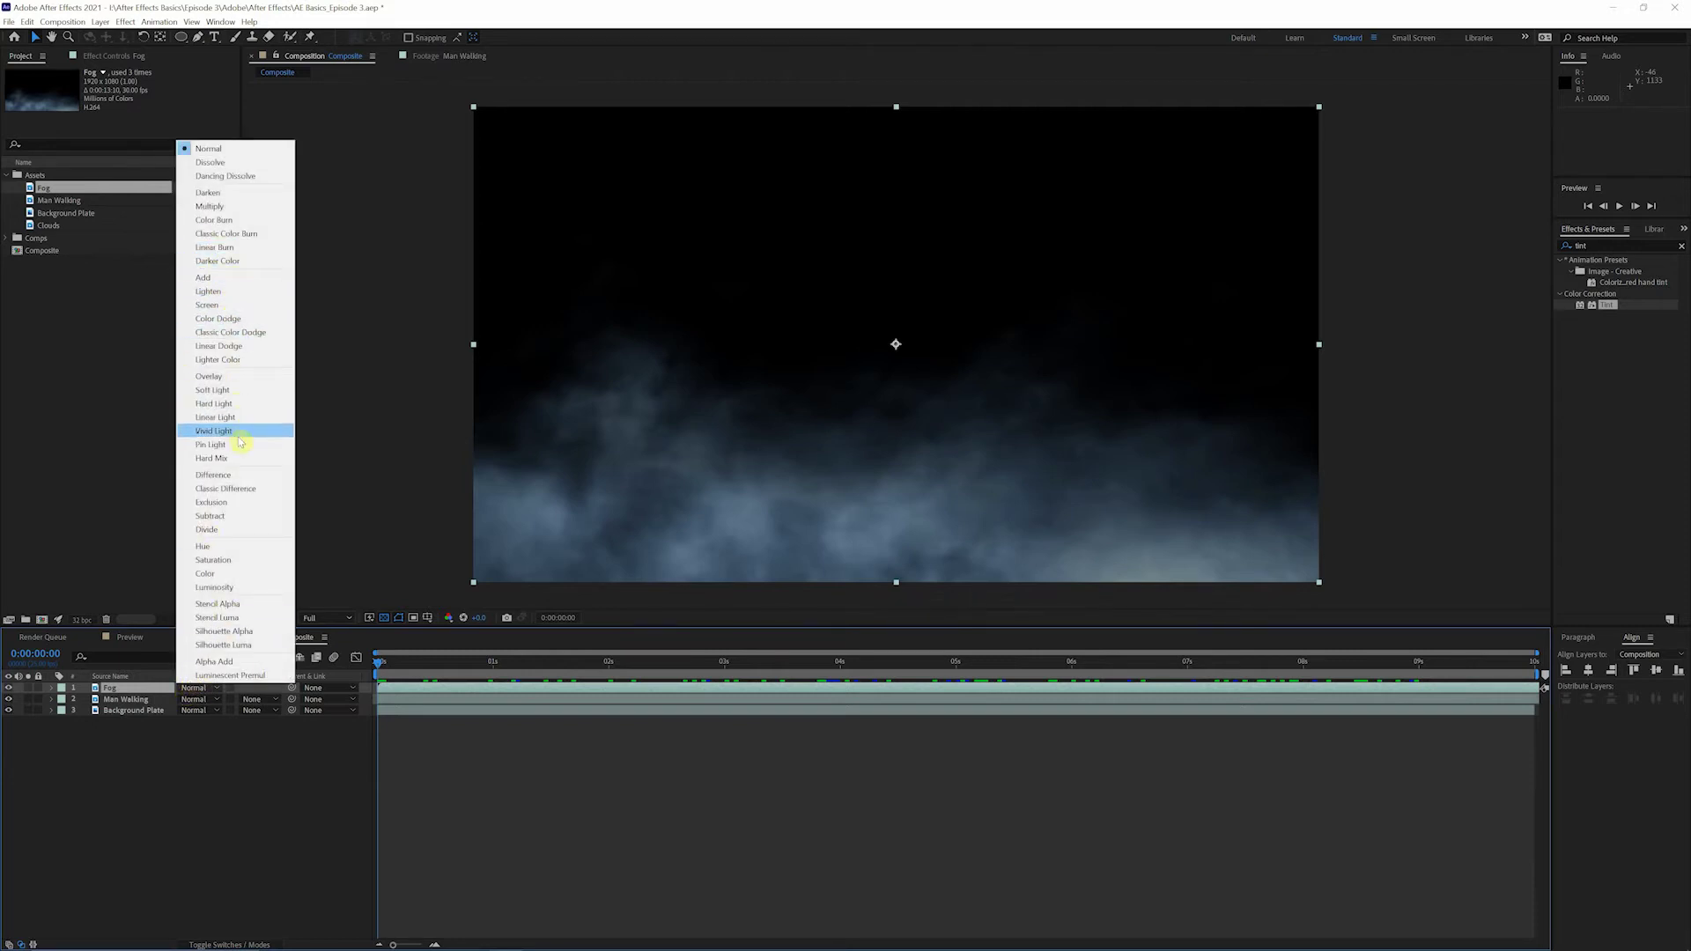
{"action": "left_click", "coordinate": [209, 305]}
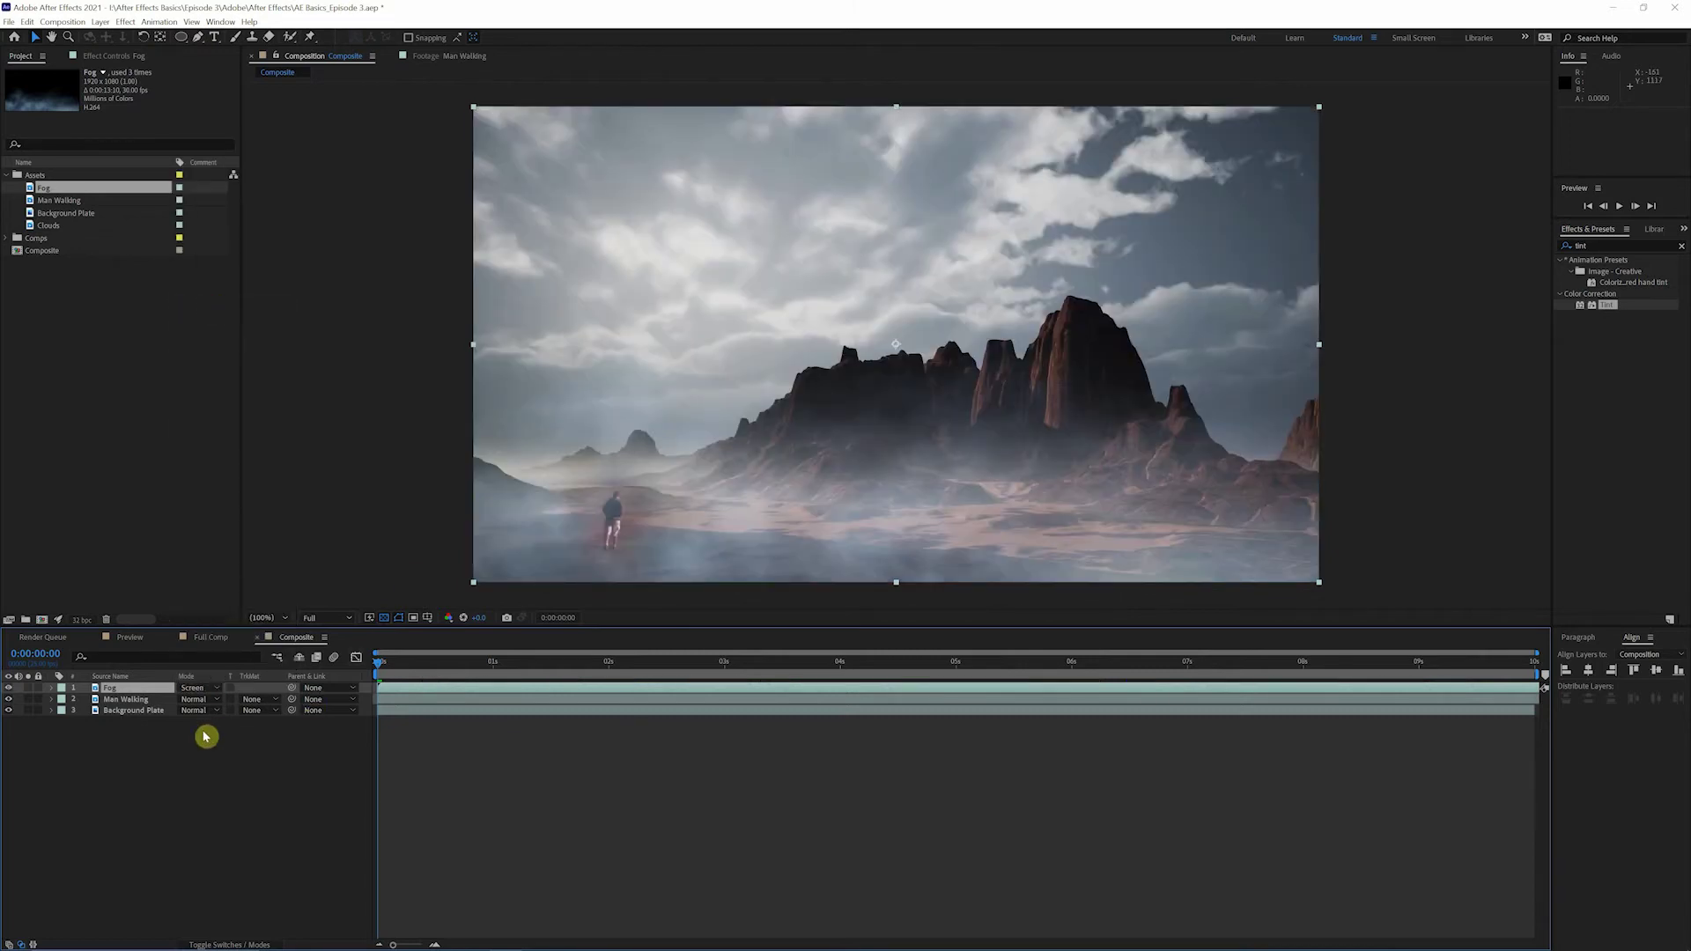
{"action": "left_click", "coordinate": [203, 780]}
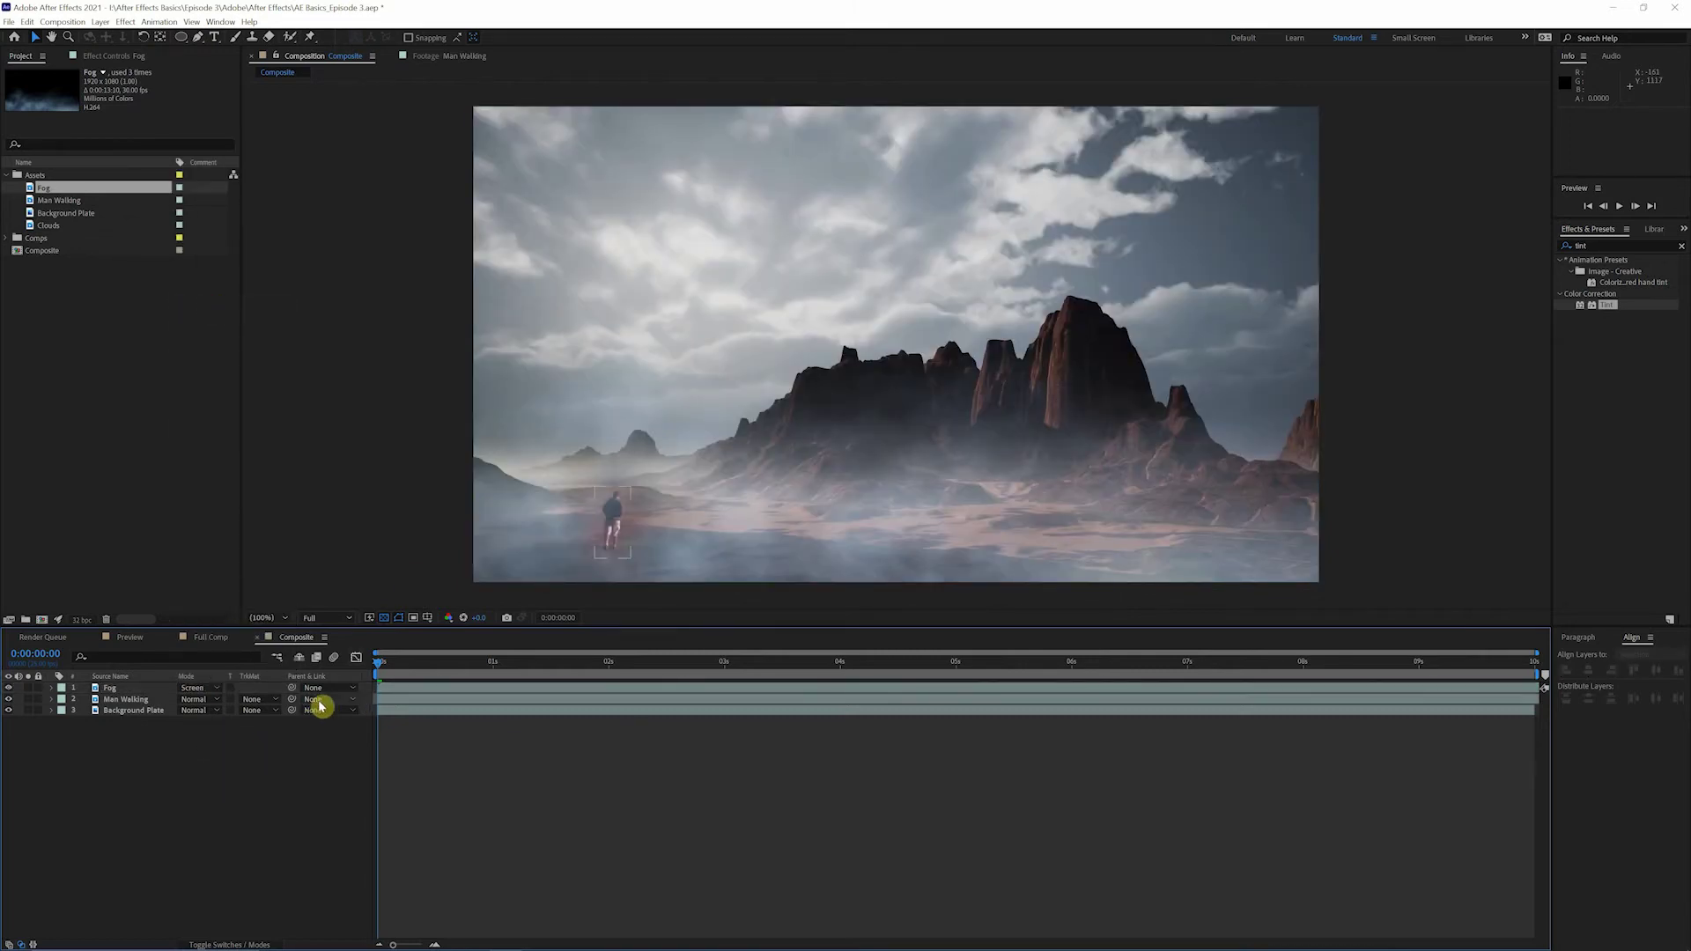
{"action": "left_click_drag", "start_coordinate": [385, 669], "coordinate": [340, 662]}
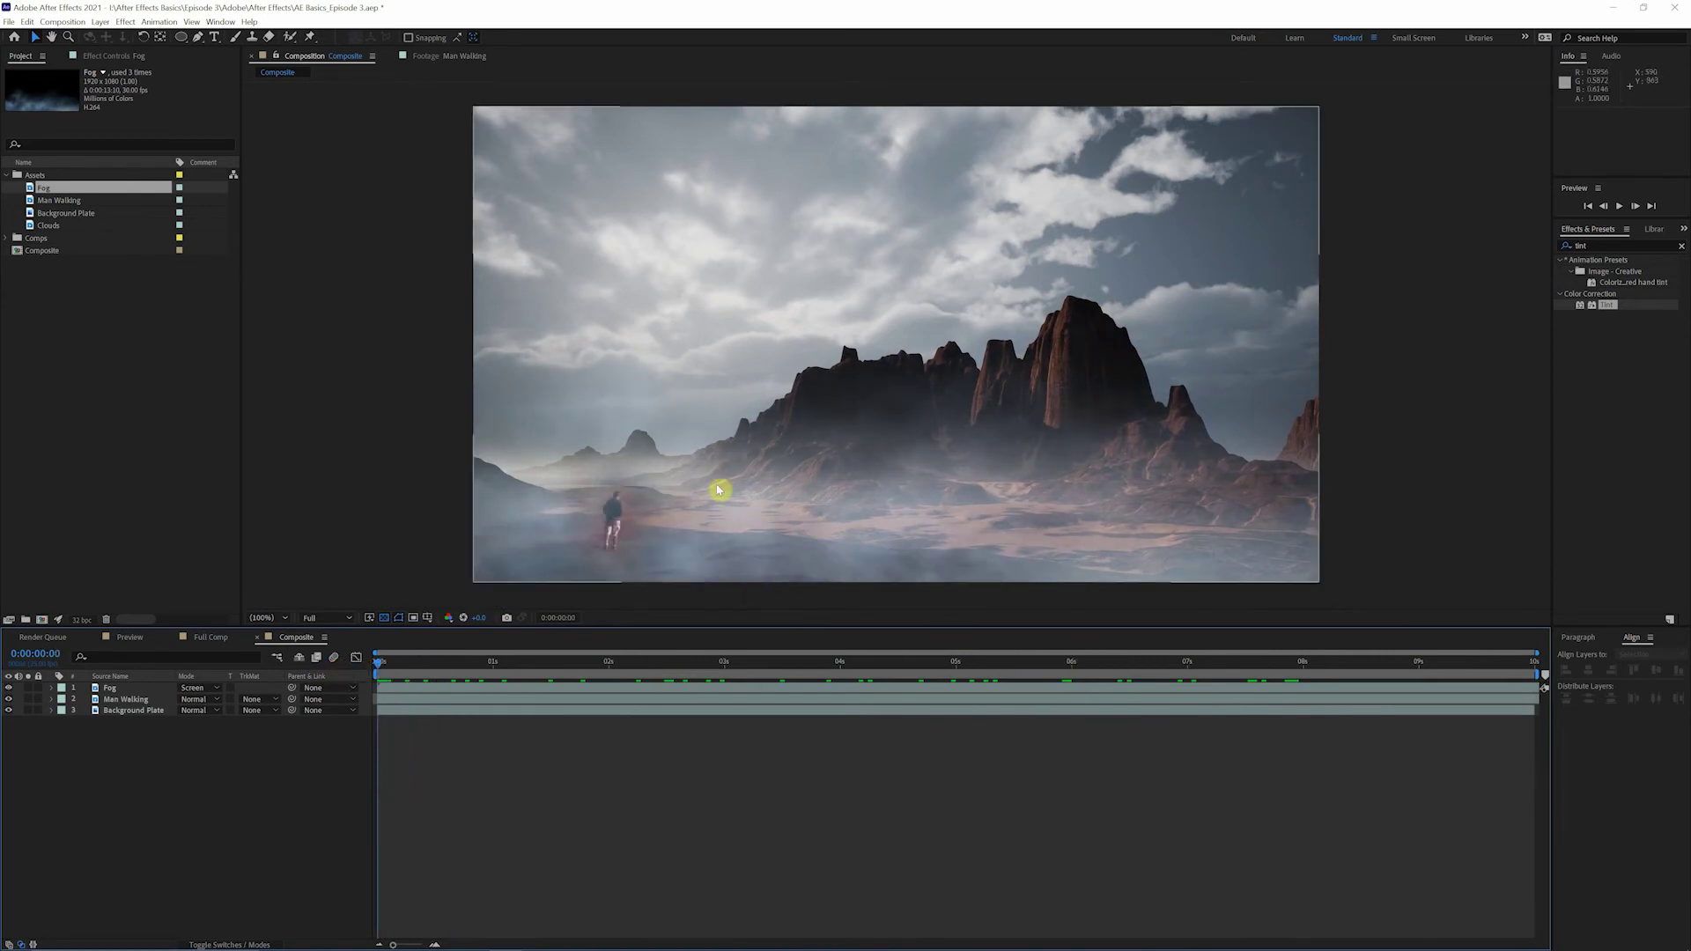
Step: Set the Fog layer's opacity to 60%
{"action": "left_click", "coordinate": [113, 689]}
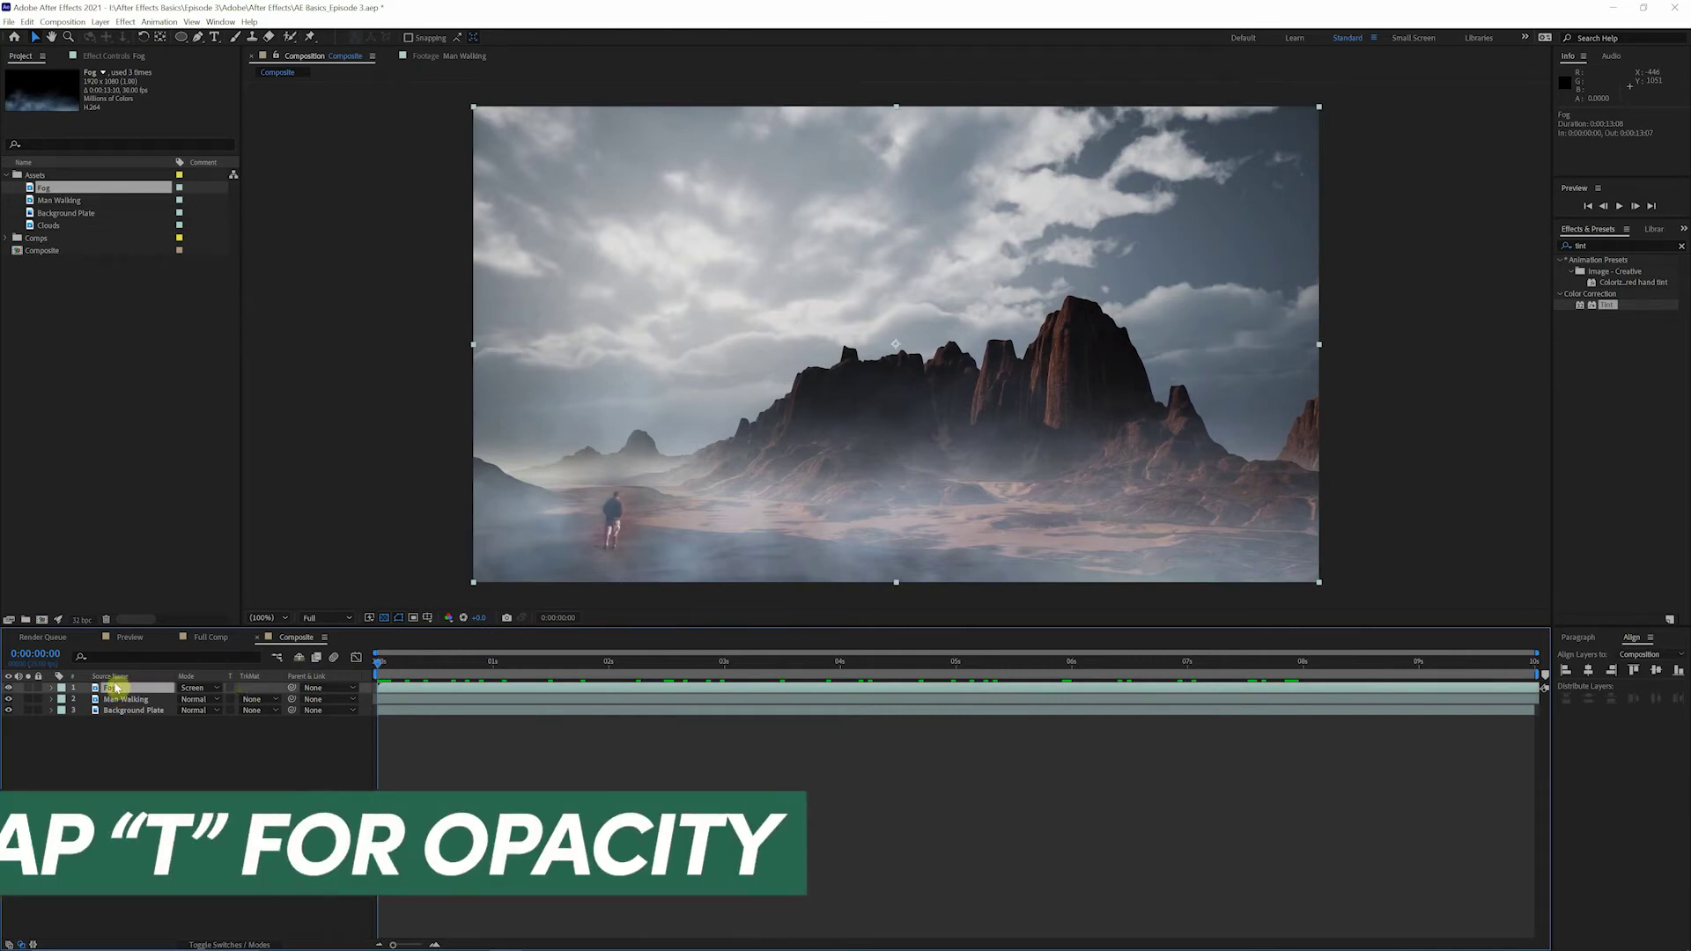
{"action": "key", "text": "t"}
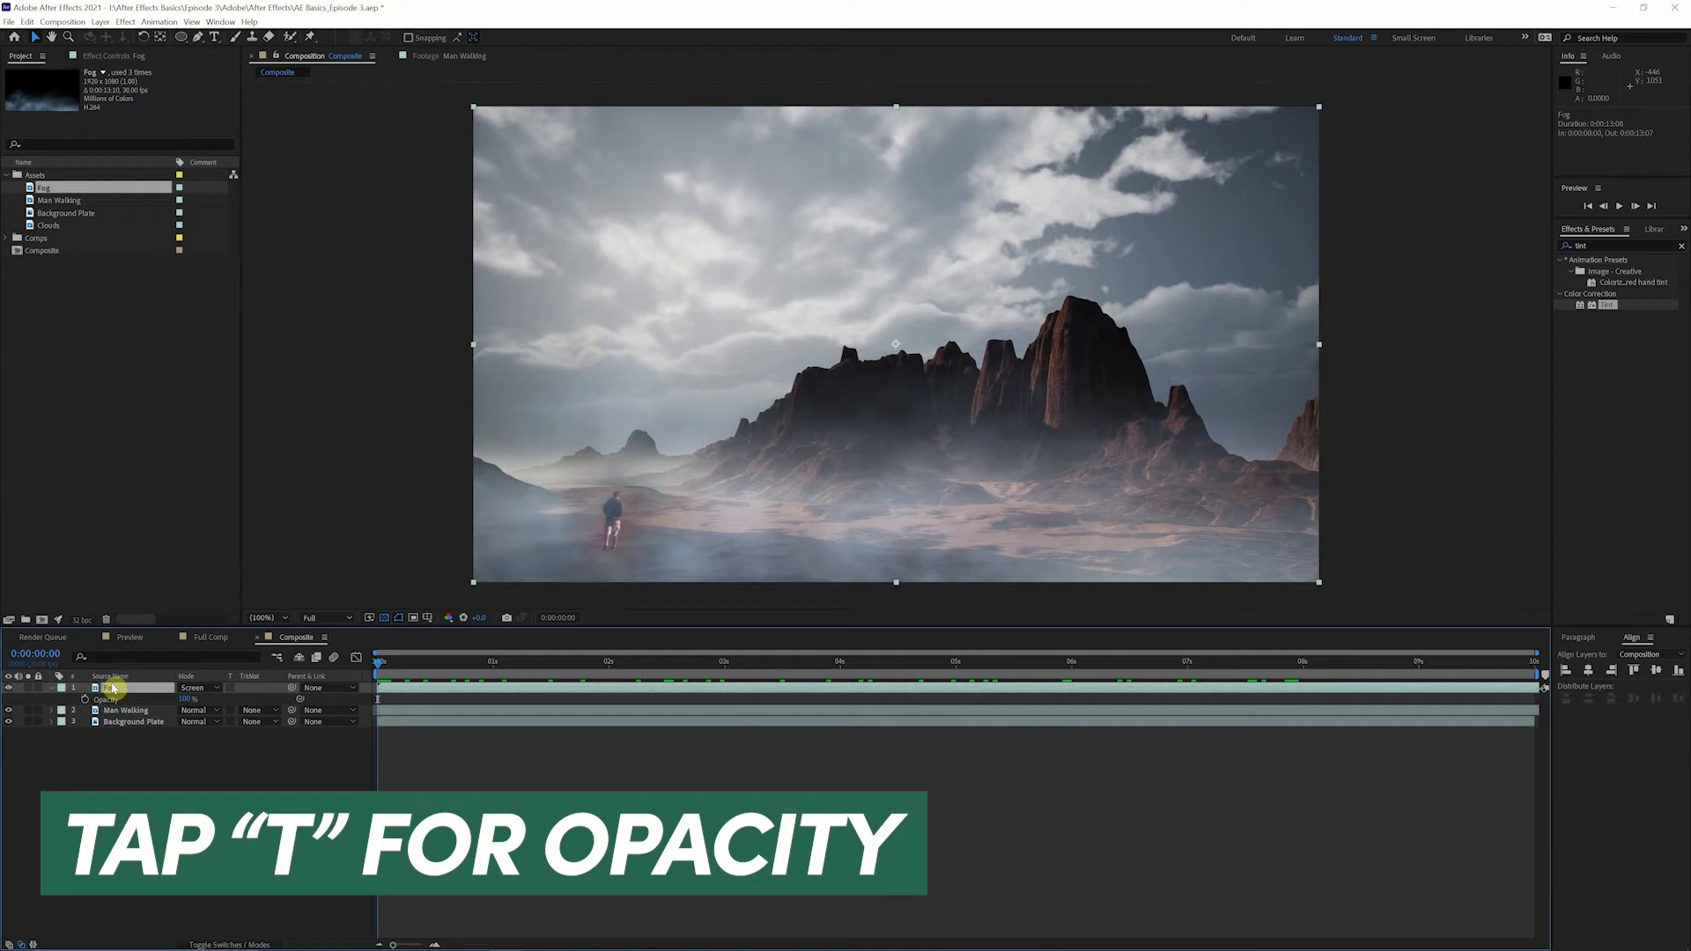
{"action": "left_click", "coordinate": [186, 698]}
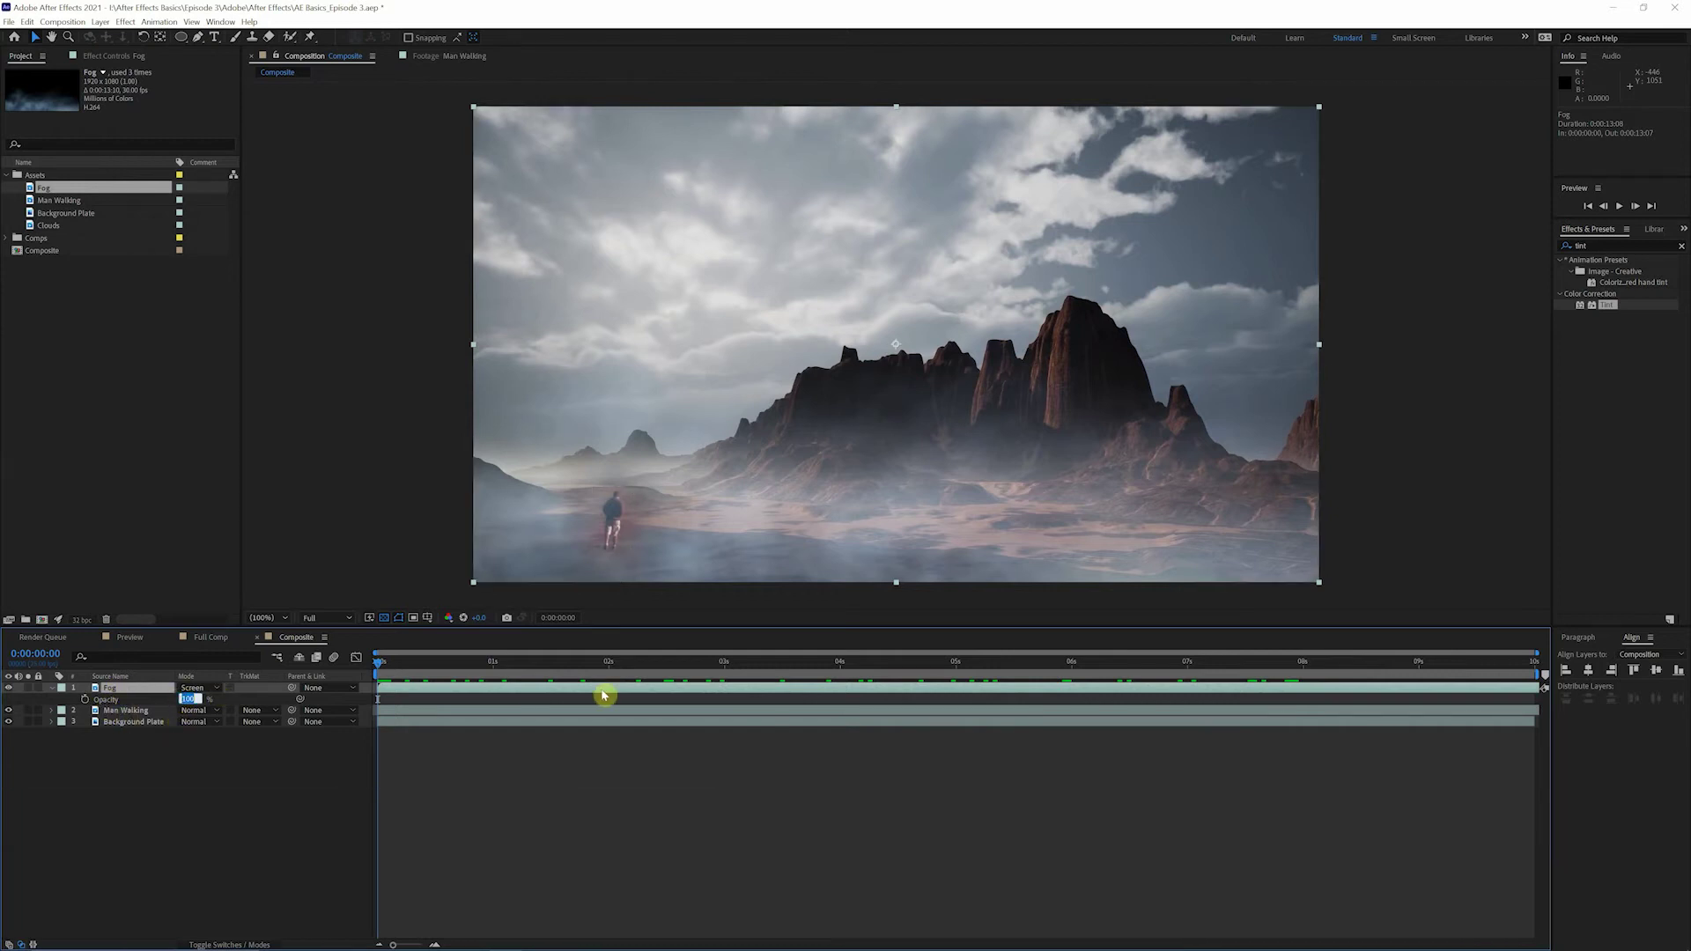
{"action": "type", "text": "60"}
{"action": "key", "text": "Return"}
Step: Hide the Fog layer to compare the scene without mist
{"action": "left_click", "coordinate": [167, 722]}
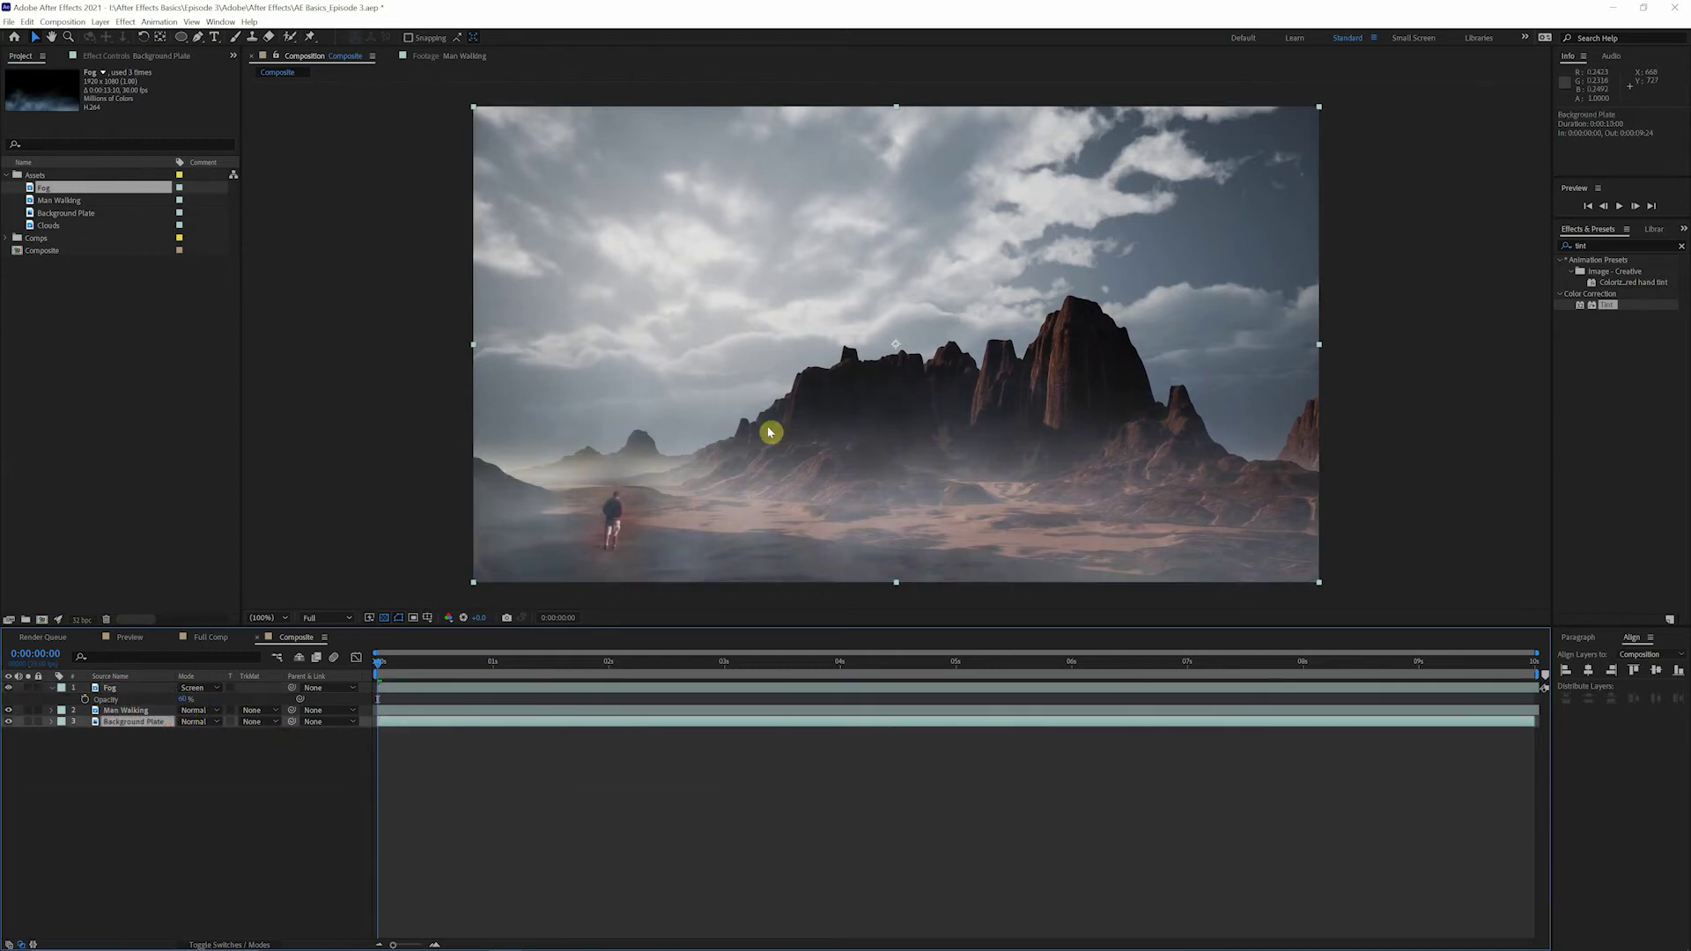
{"action": "key", "text": "comma"}
{"action": "key", "text": "period"}
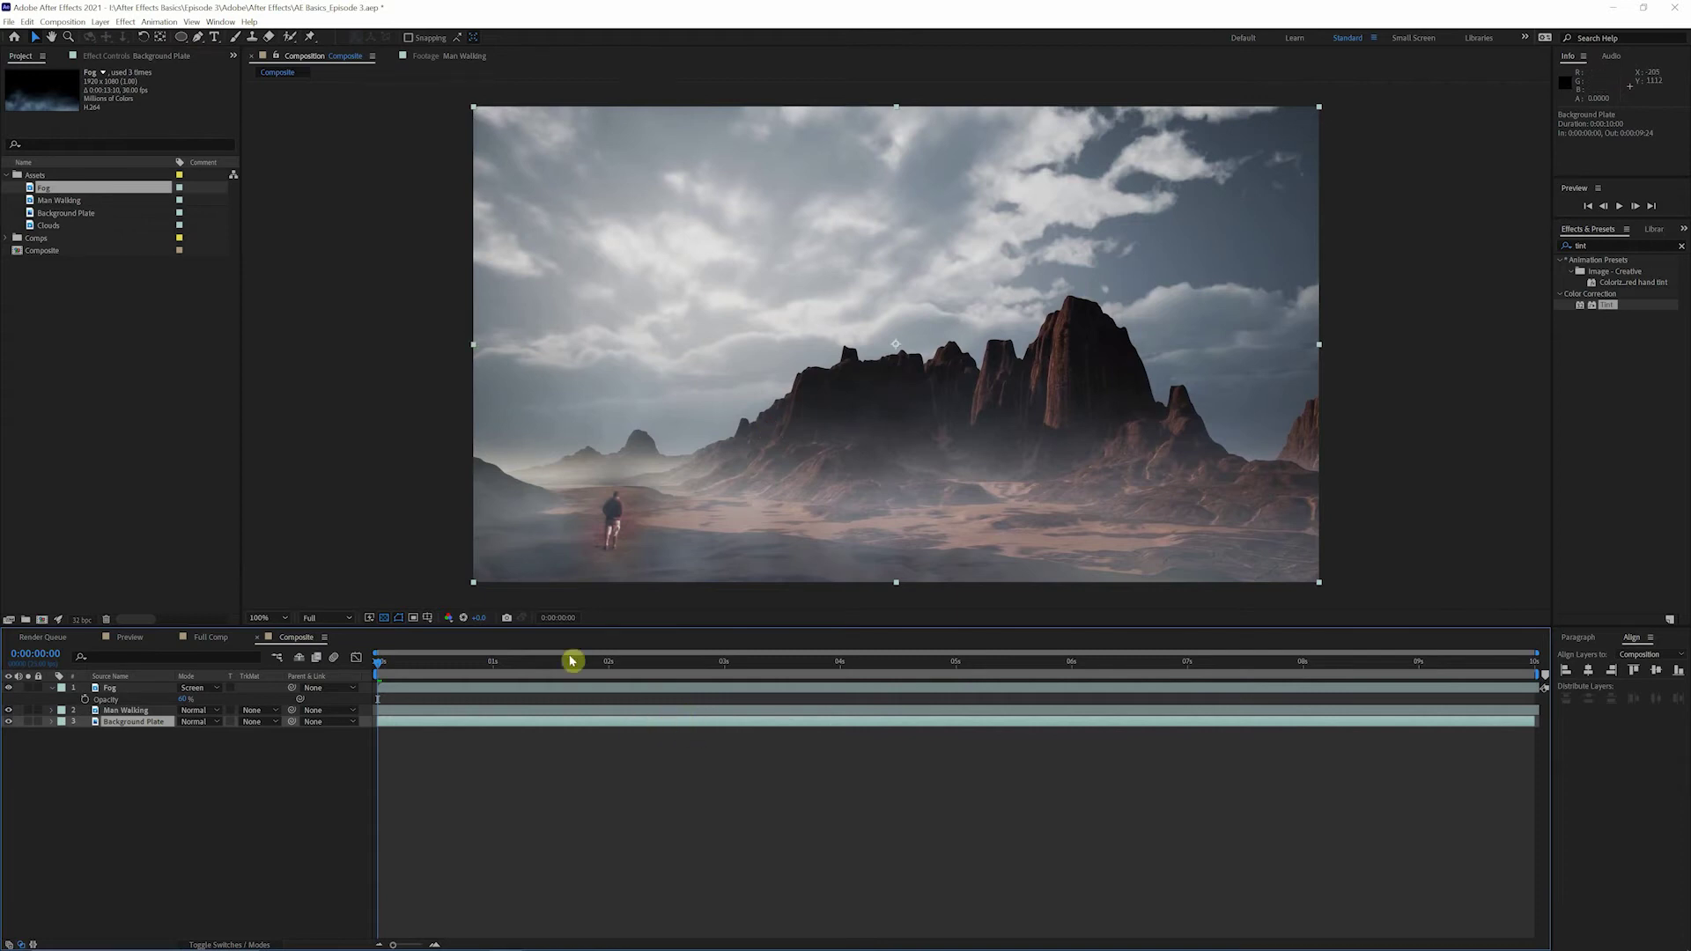
{"action": "left_click", "coordinate": [120, 688]}
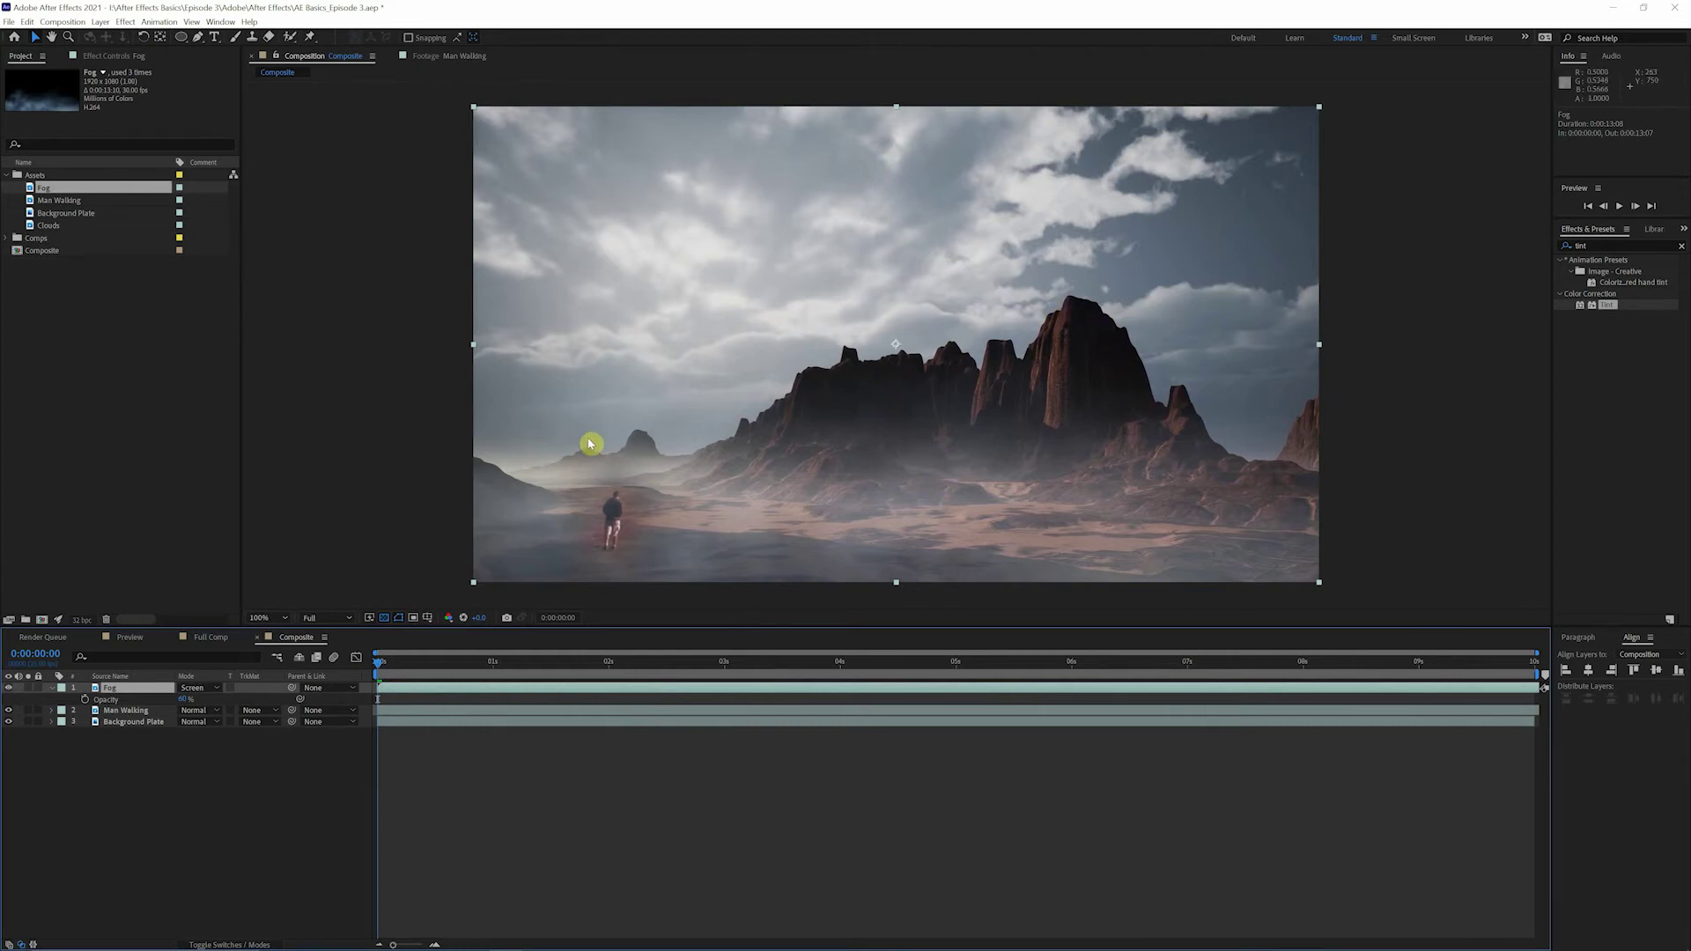
{"action": "left_click", "coordinate": [15, 687]}
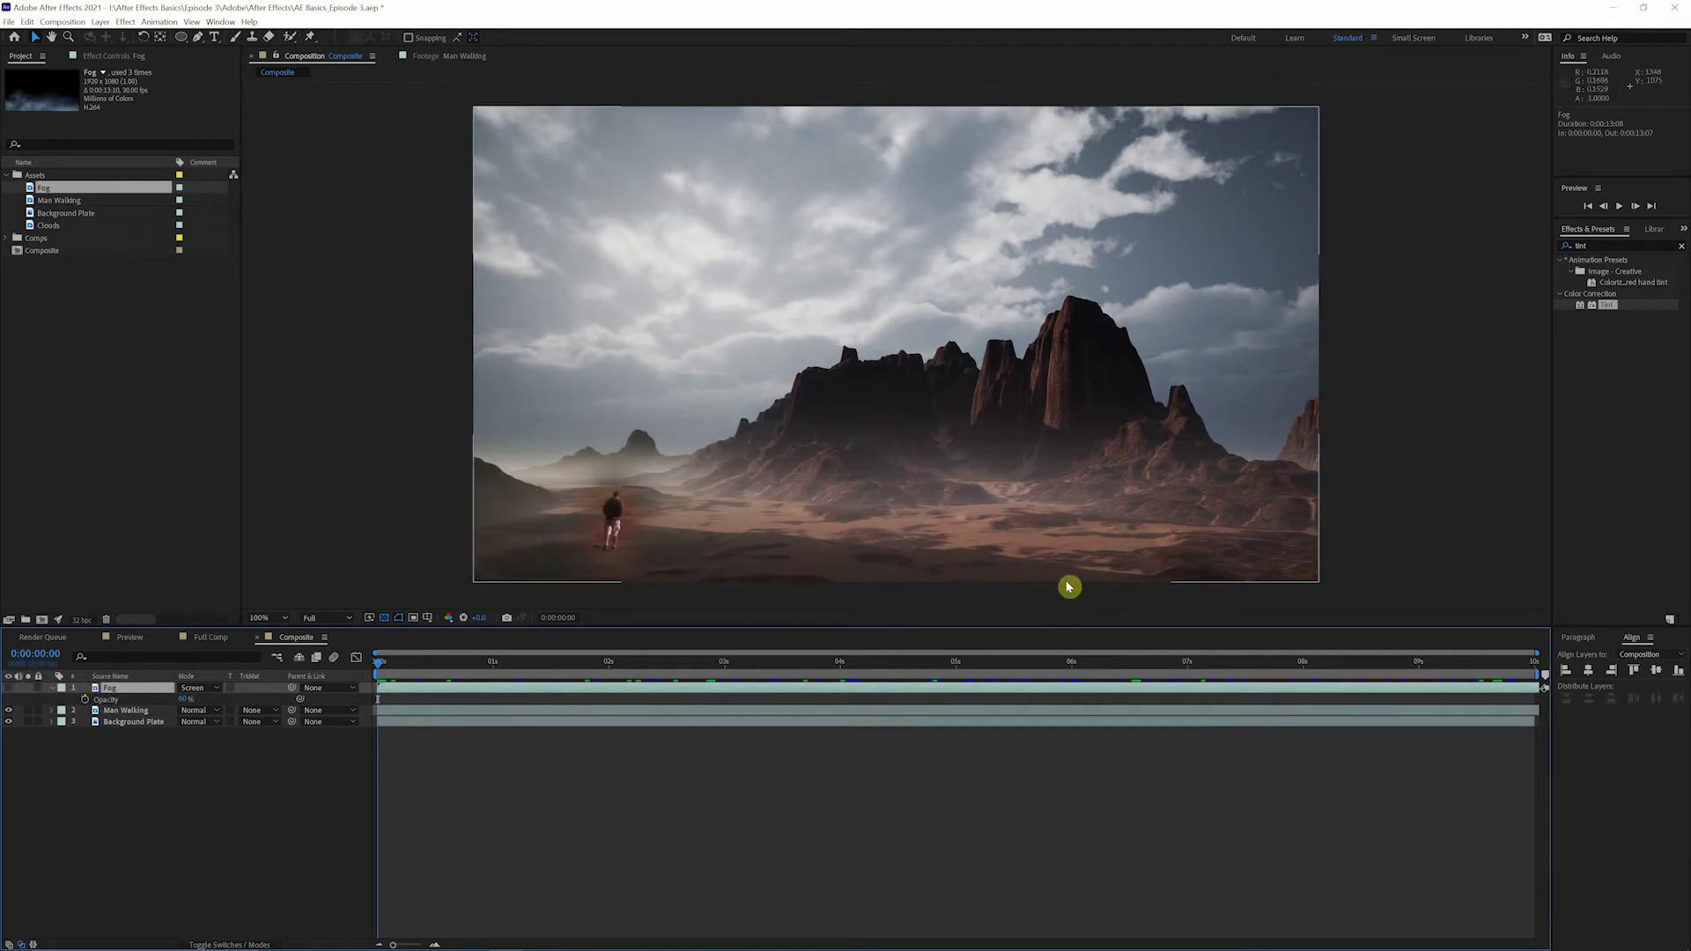
Step: Turn the Fog layer's visibility back on and select it
{"action": "left_click", "coordinate": [43, 714]}
{"action": "left_click", "coordinate": [17, 690]}
{"action": "left_click", "coordinate": [110, 688]}
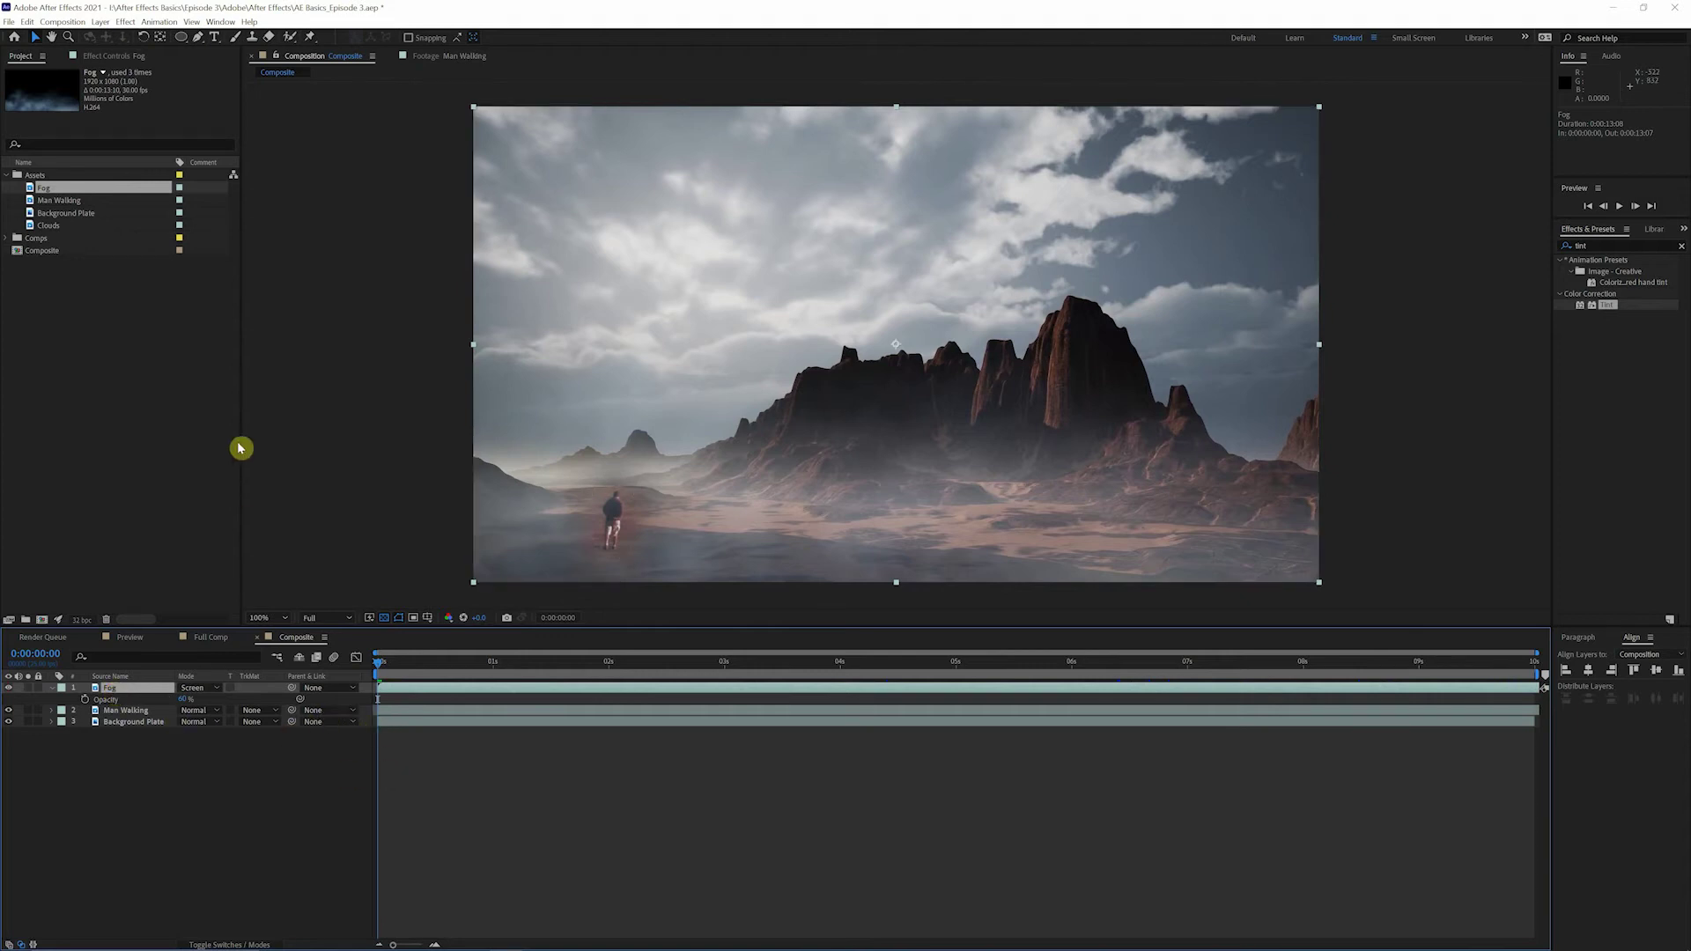
Step: Draw a closed Pen-tool mask on Fog around the lower-left ground near the walker
{"action": "left_click", "coordinate": [199, 38]}
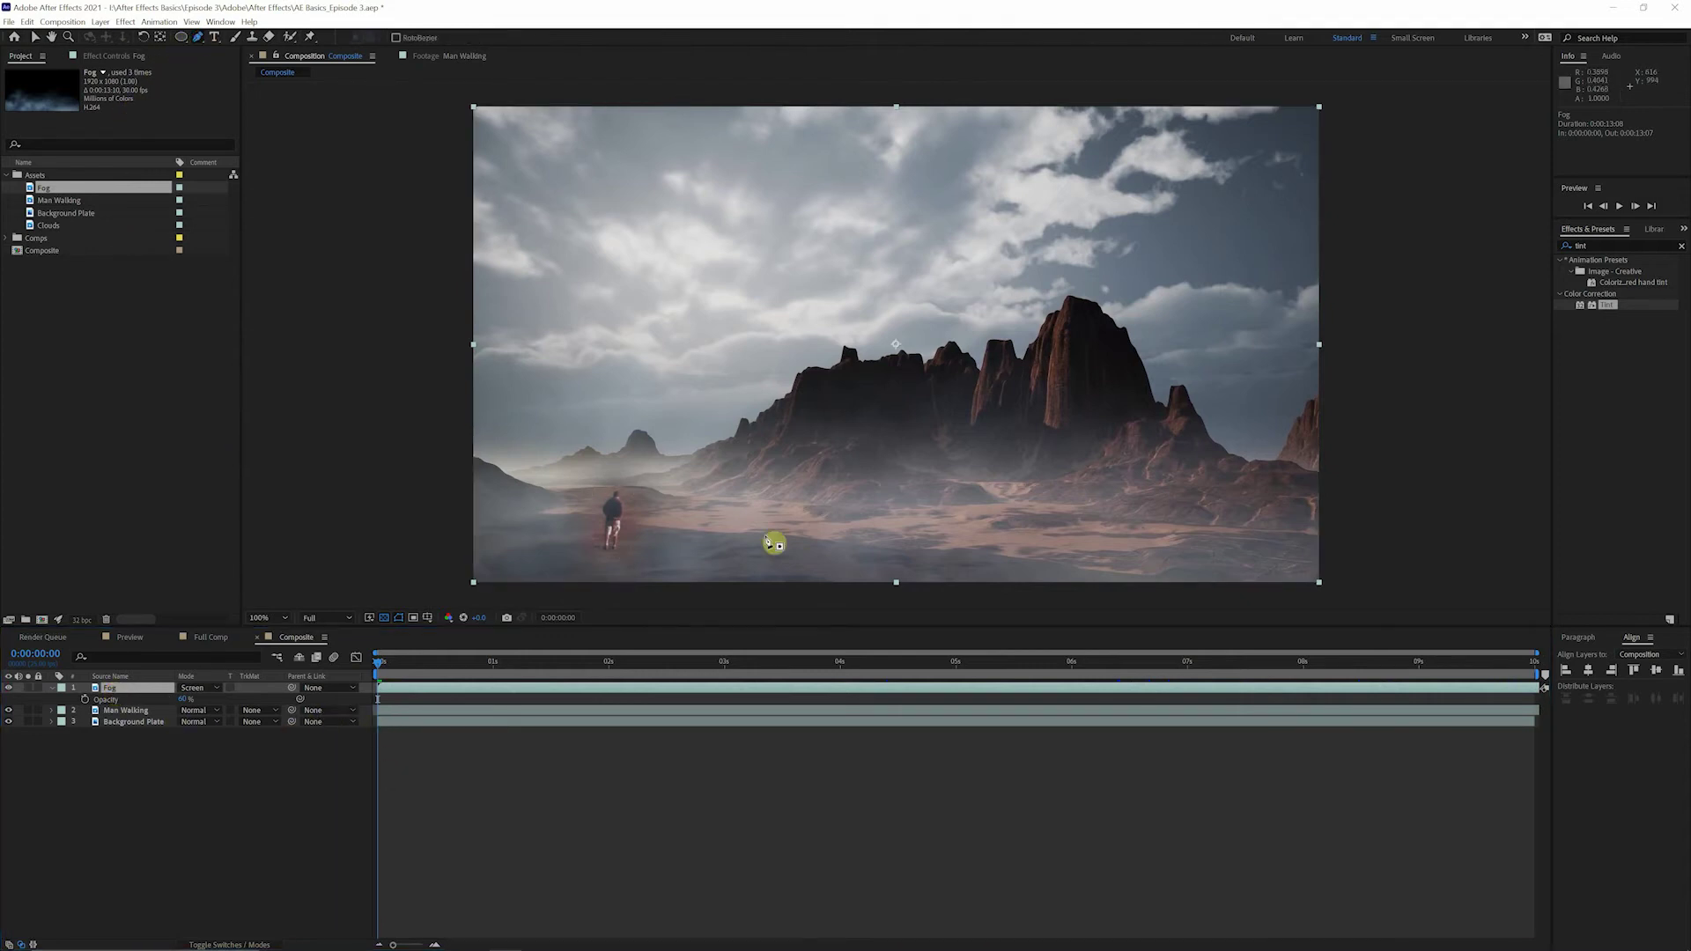
{"action": "left_click", "coordinate": [496, 466]}
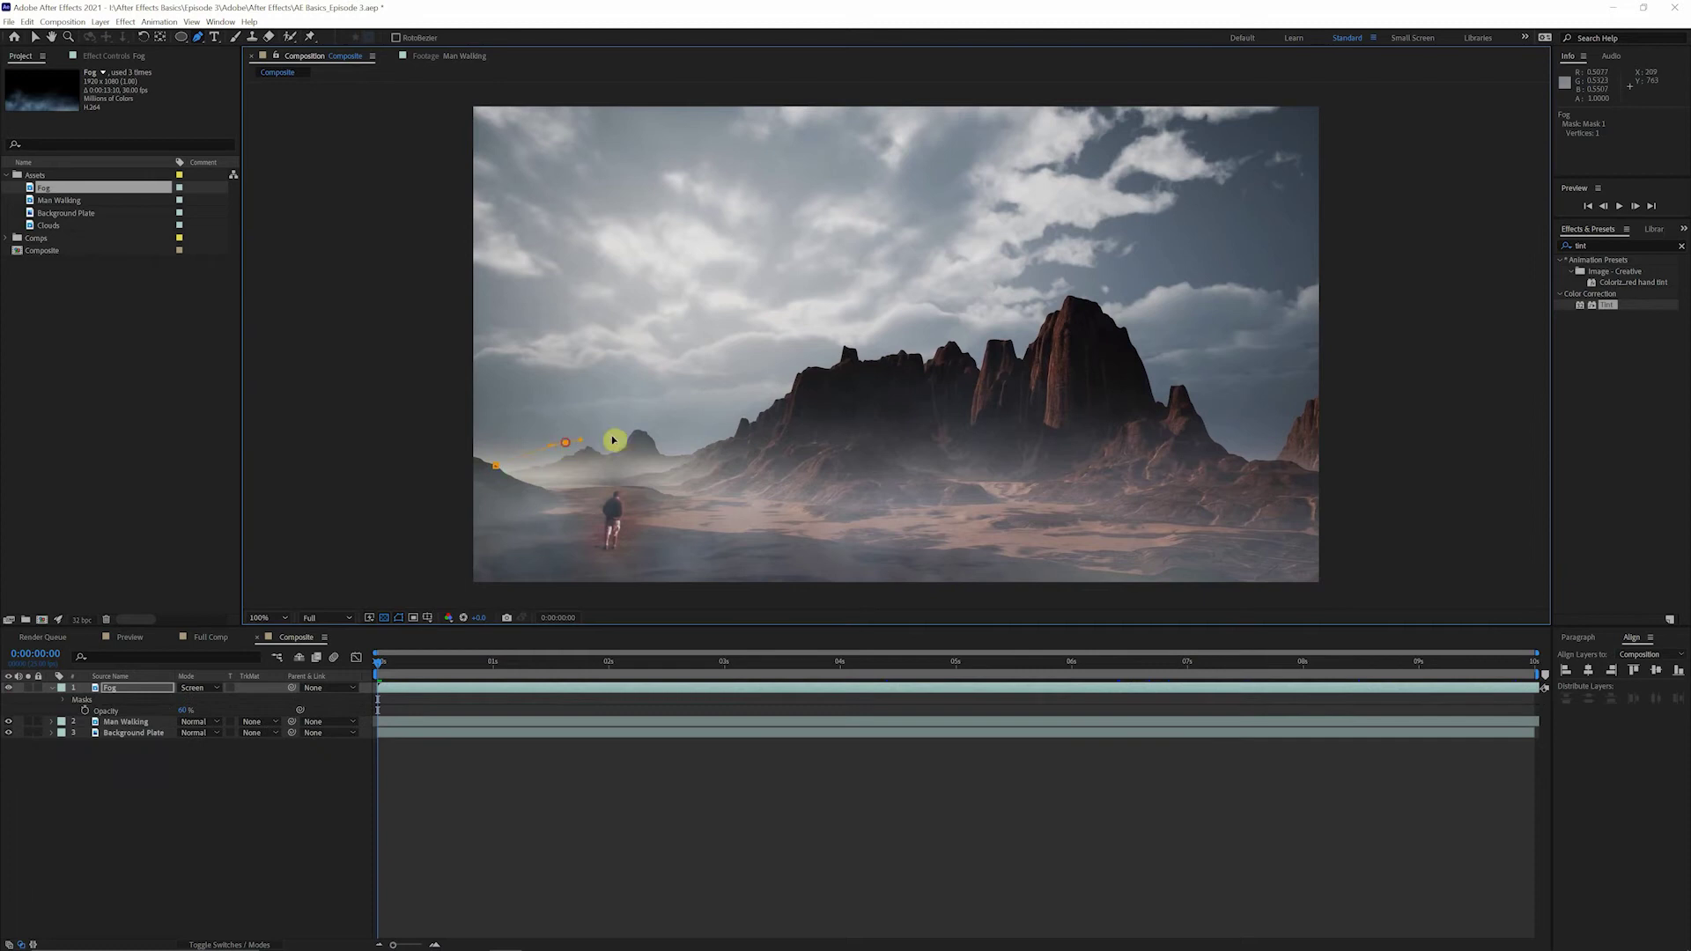
{"action": "left_click_drag", "start_coordinate": [614, 440], "coordinate": [619, 436]}
{"action": "left_click_drag", "start_coordinate": [850, 510], "coordinate": [880, 517]}
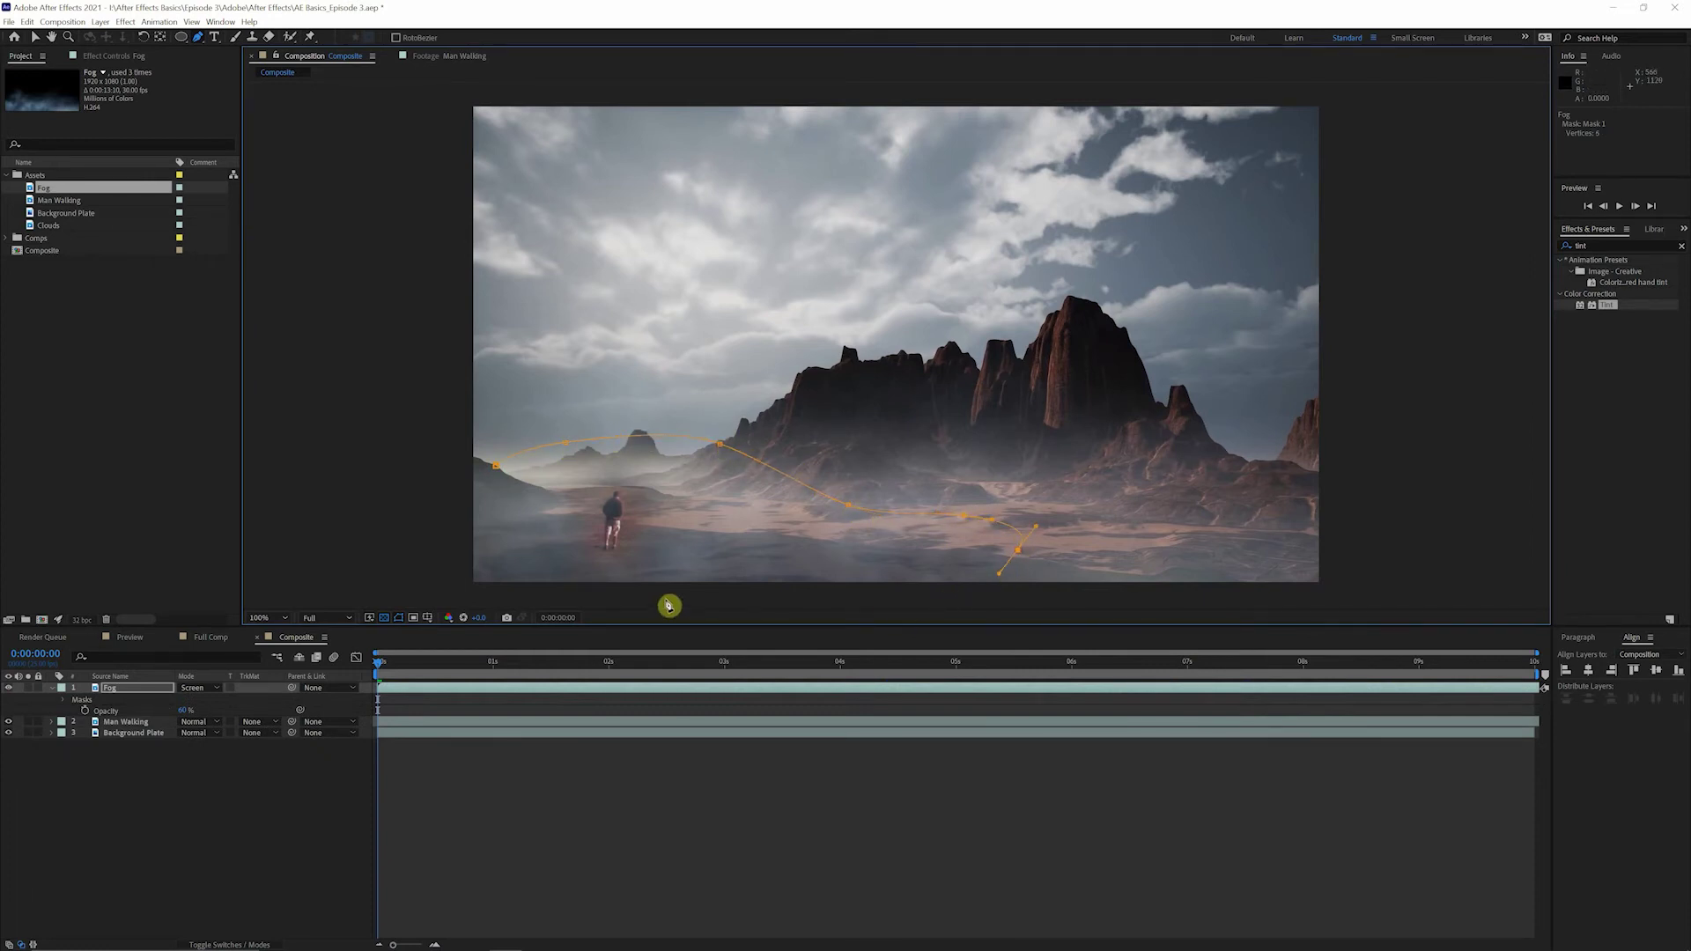
{"action": "left_click_drag", "start_coordinate": [438, 584], "coordinate": [441, 485]}
{"action": "left_click", "coordinate": [1071, 558]}
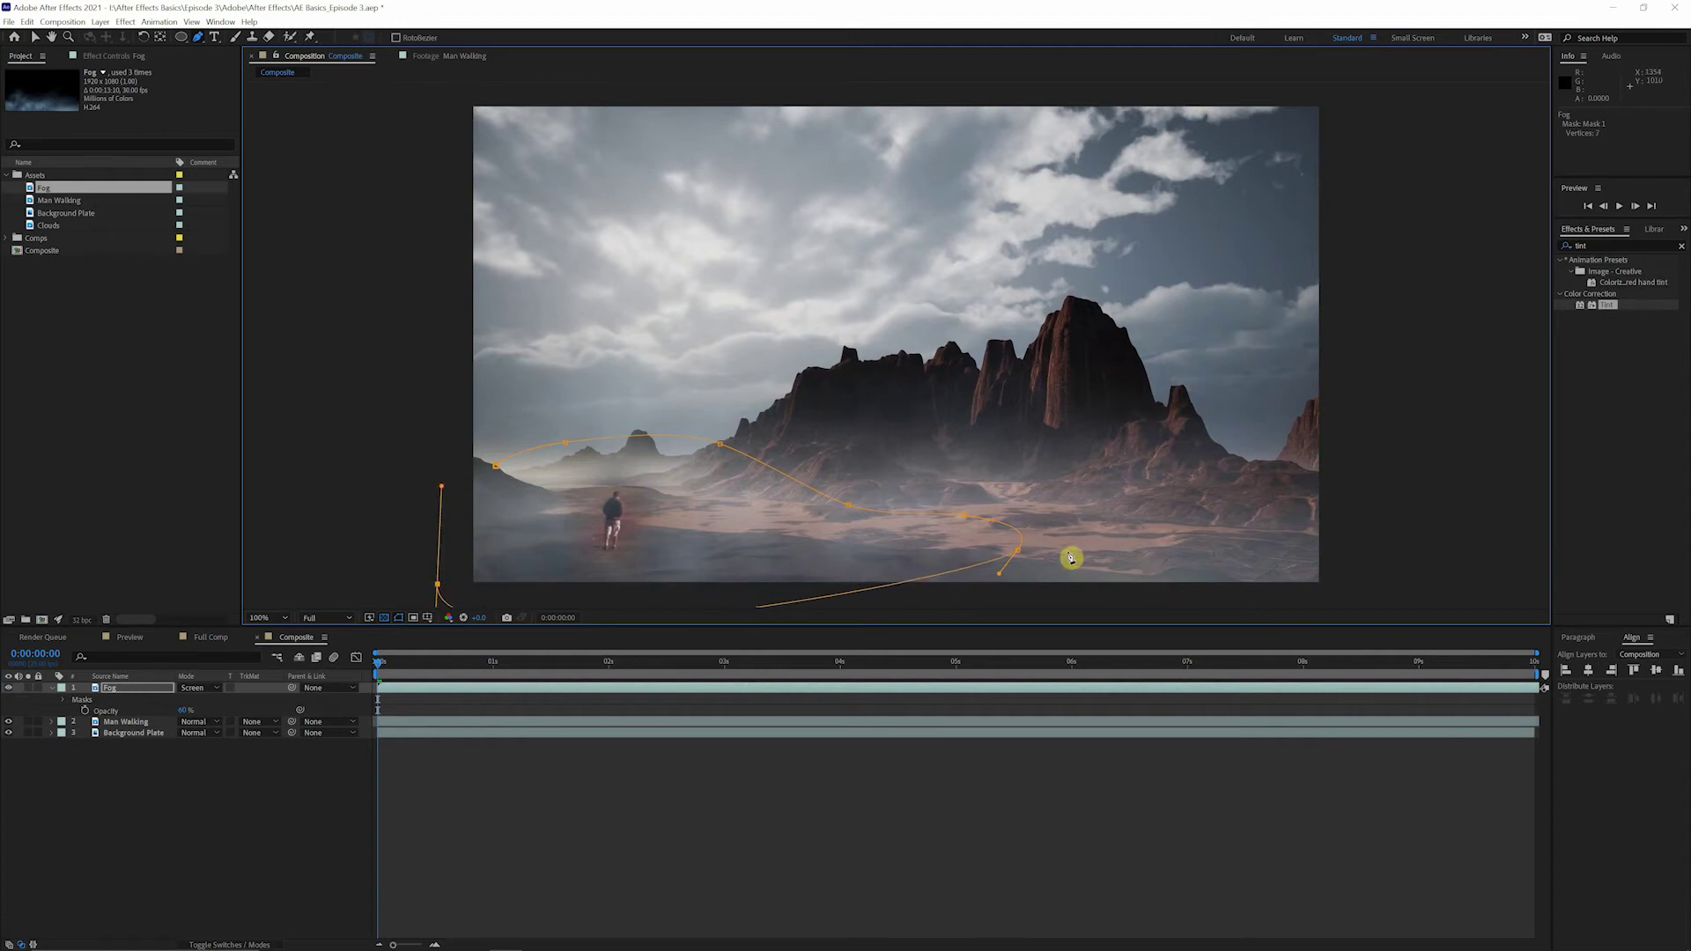
{"action": "left_click", "coordinate": [497, 467]}
{"action": "left_click", "coordinate": [203, 806]}
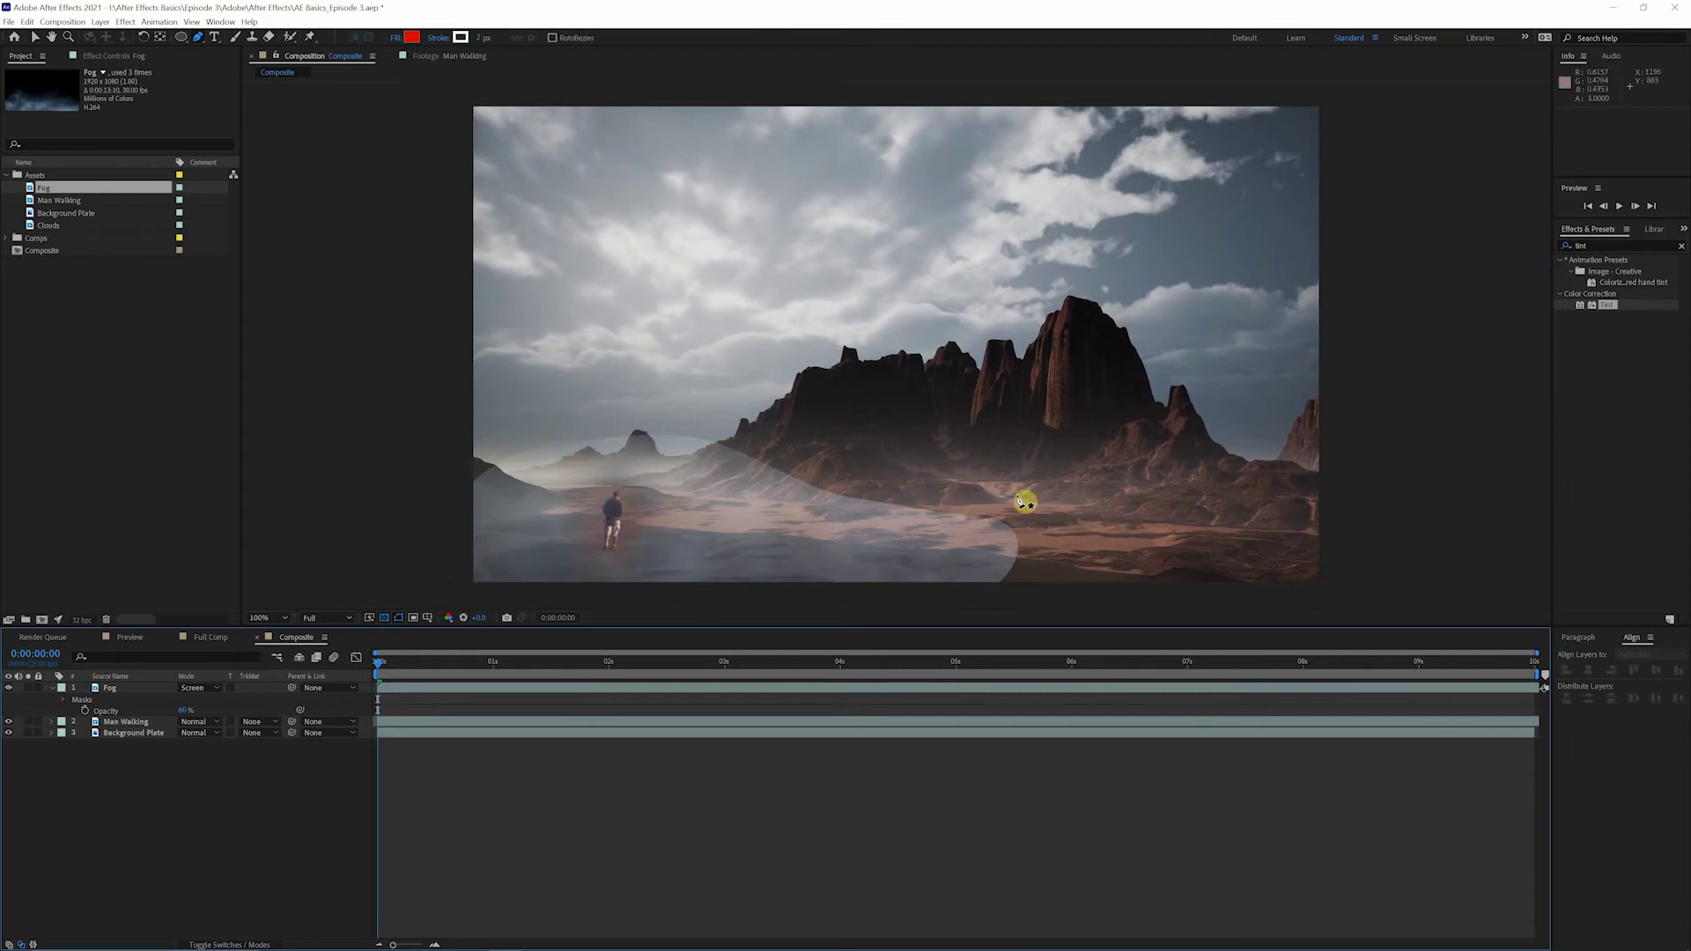
Step: Give the Fog layer's mask a feather of about 47 pixels
{"action": "left_click", "coordinate": [118, 688]}
{"action": "key", "text": "m"}
{"action": "key", "text": "m"}
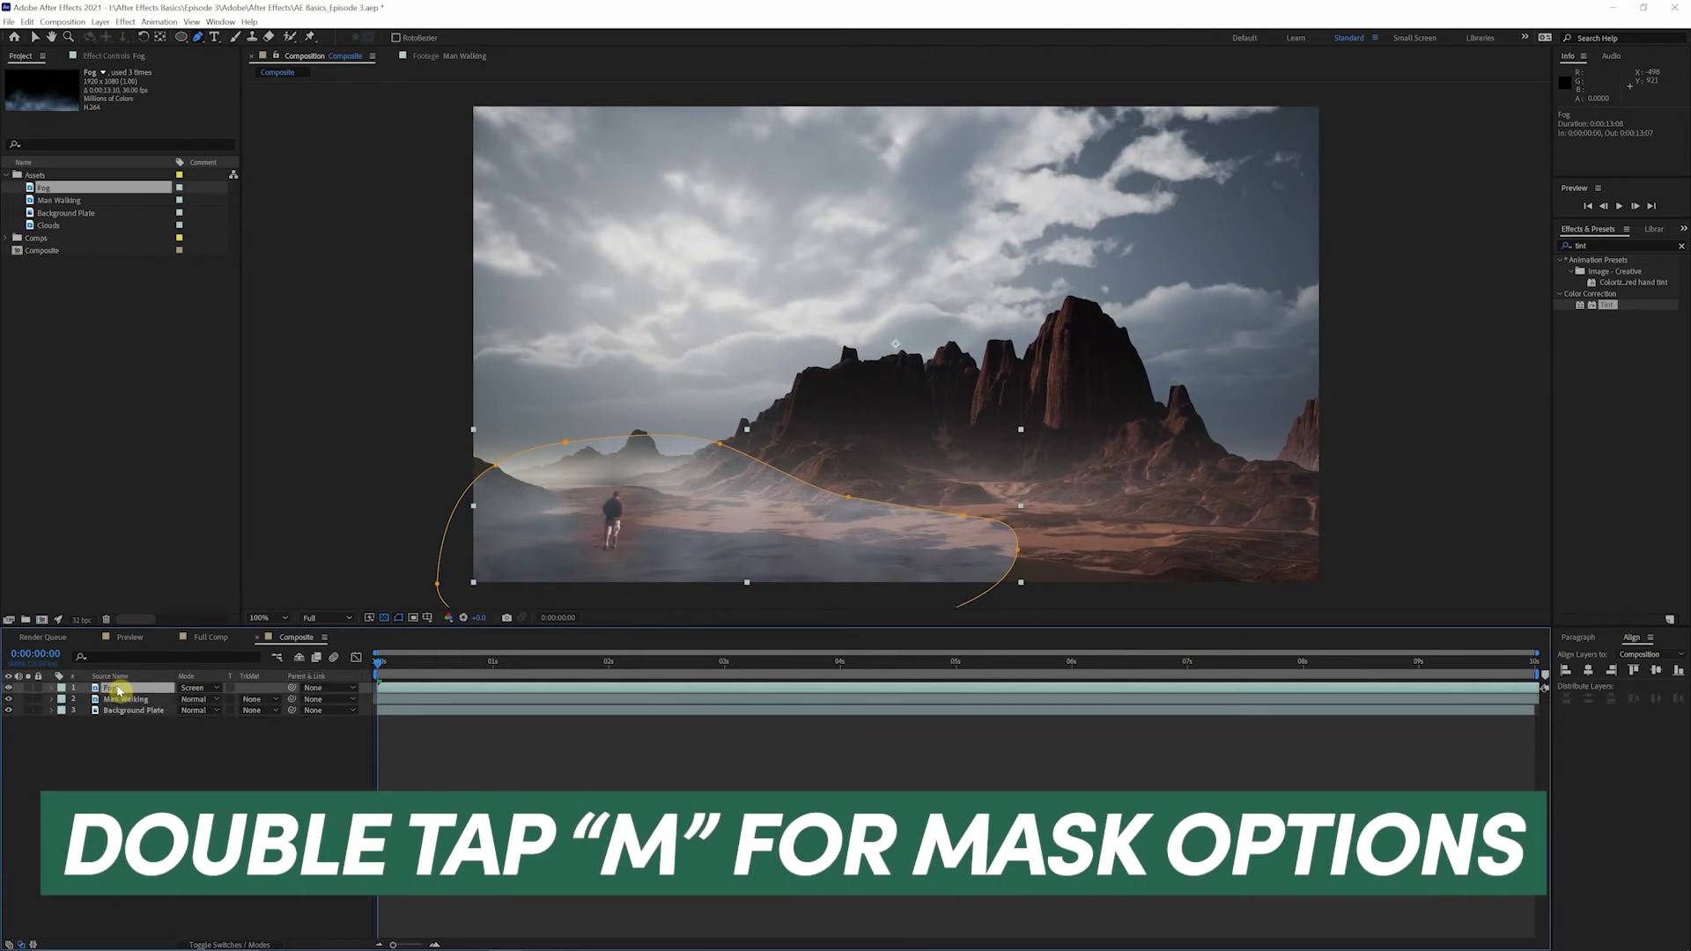
{"action": "key", "text": "m"}
{"action": "key", "text": "m"}
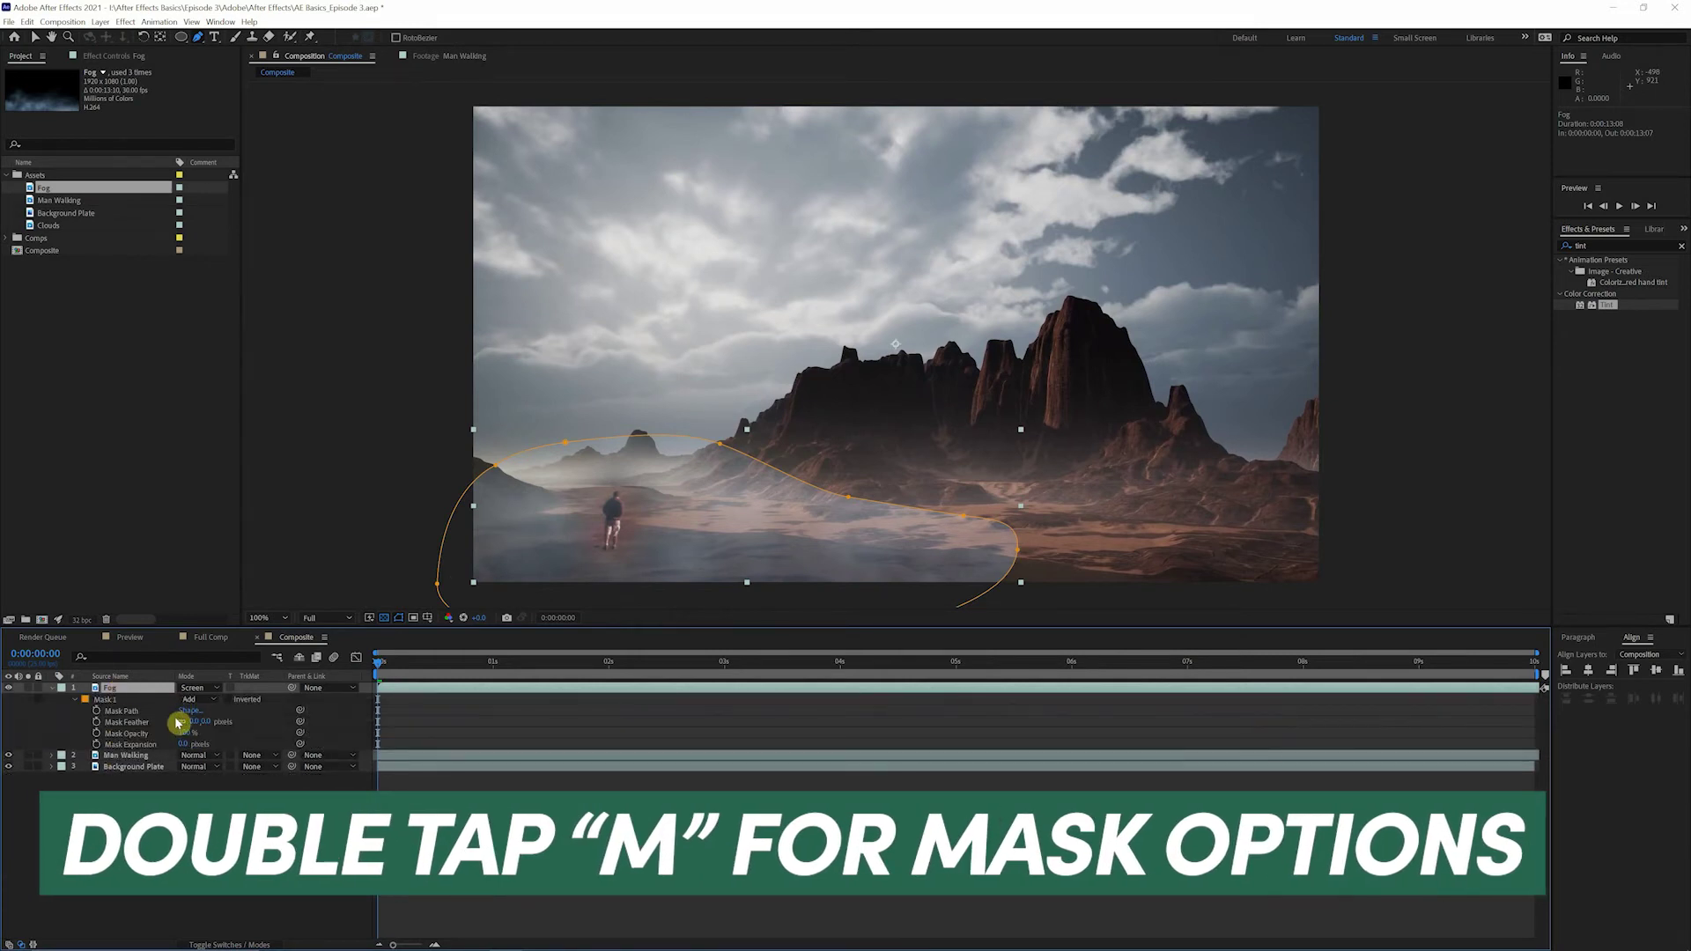
{"action": "left_click_drag", "start_coordinate": [209, 725], "coordinate": [342, 716]}
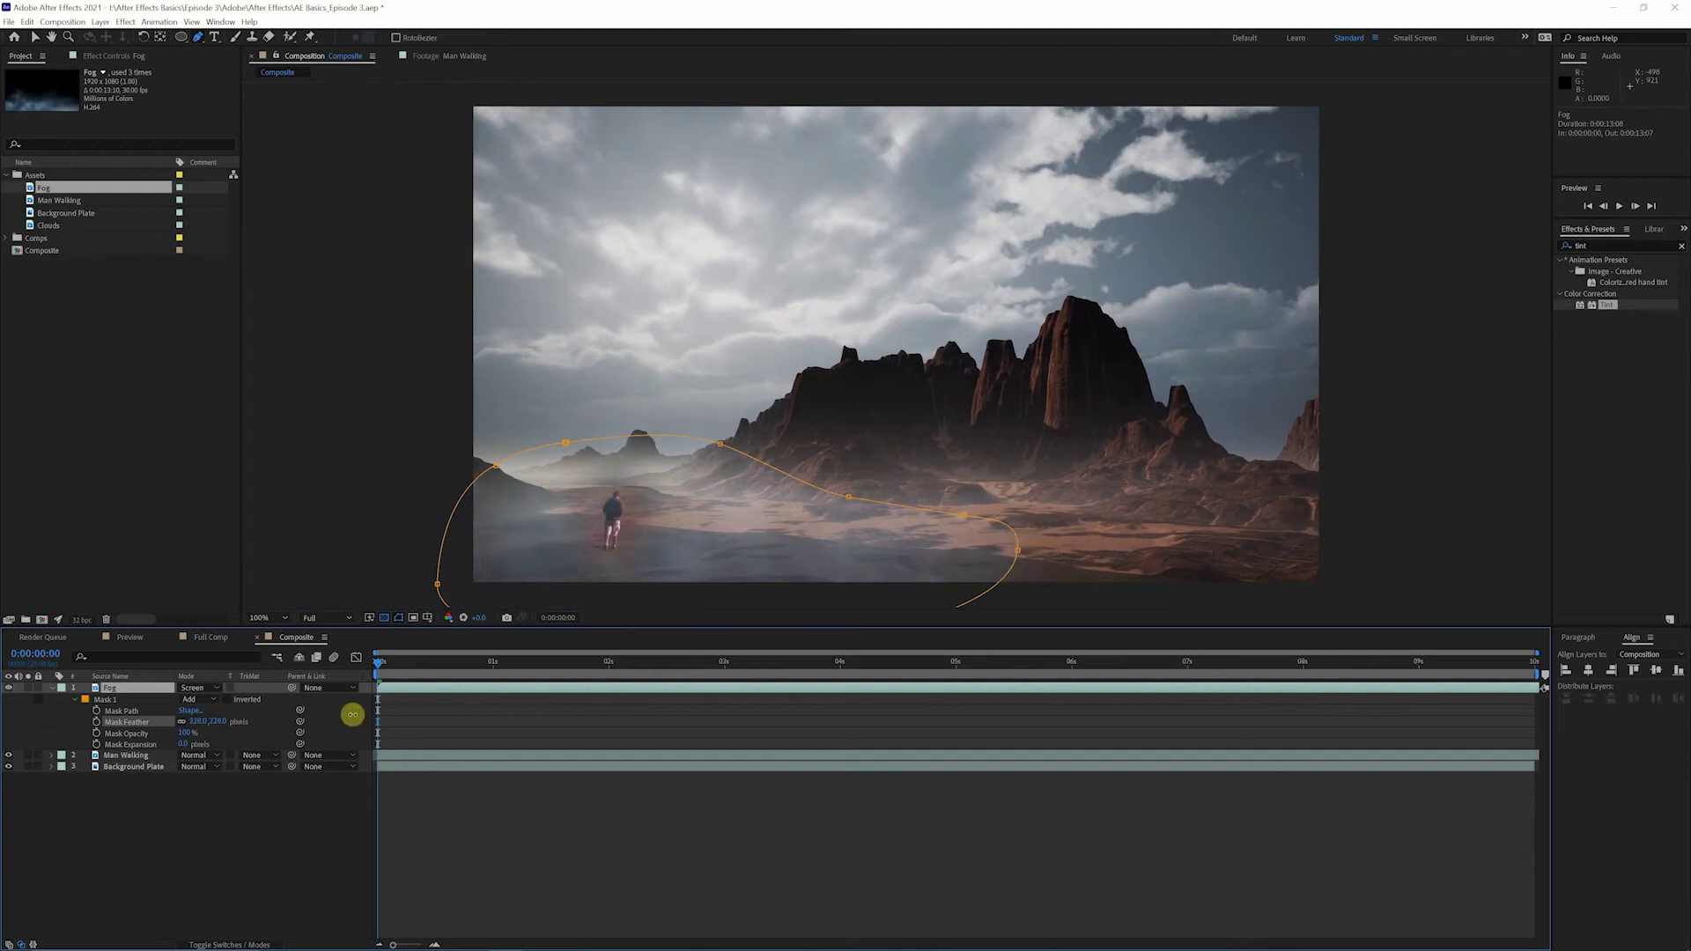
{"action": "left_click", "coordinate": [343, 740]}
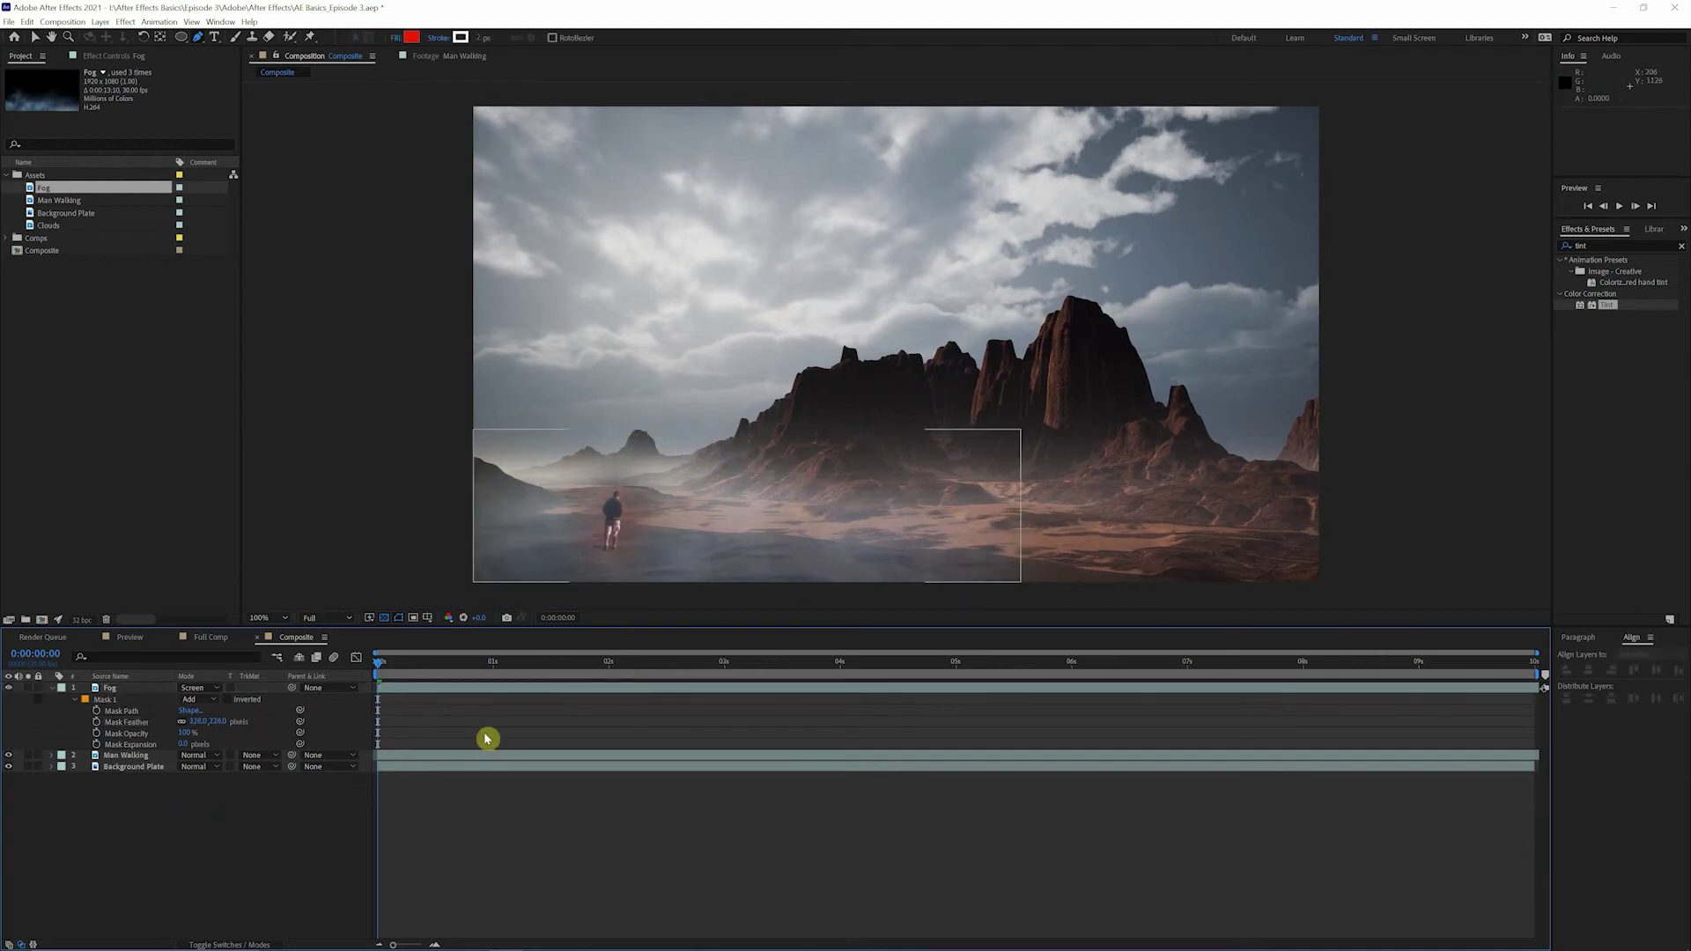
Step: Duplicate the Fog layer
{"action": "key", "text": "v"}
{"action": "left_click", "coordinate": [132, 688]}
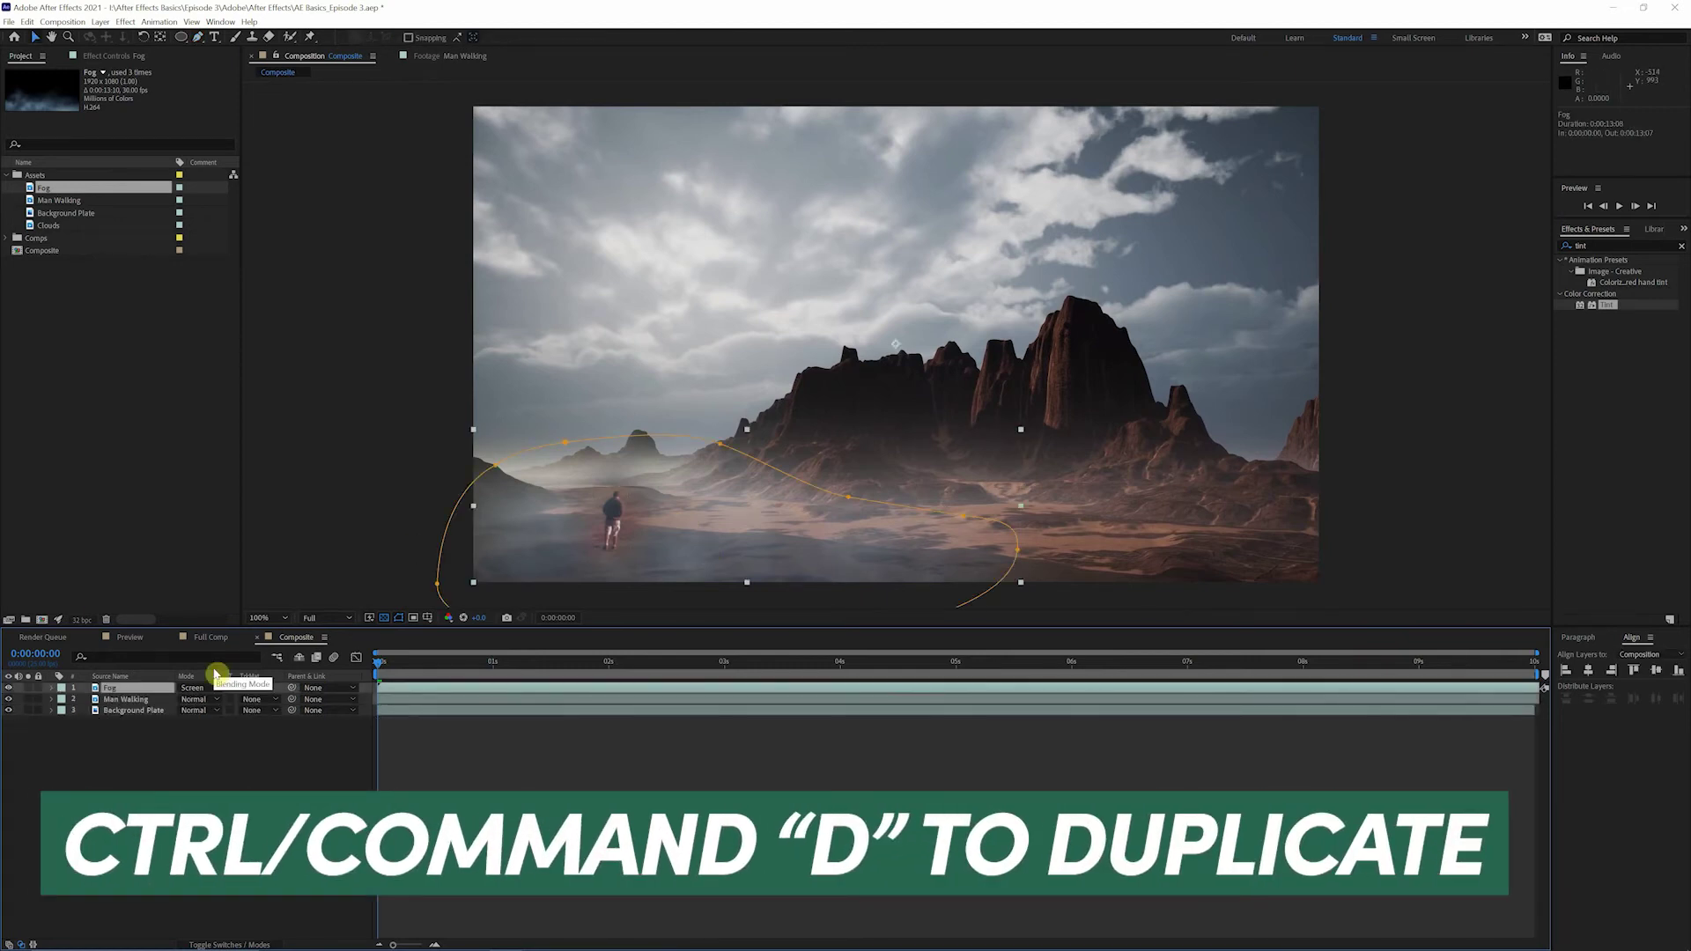
{"action": "key", "text": "ctrl+d"}
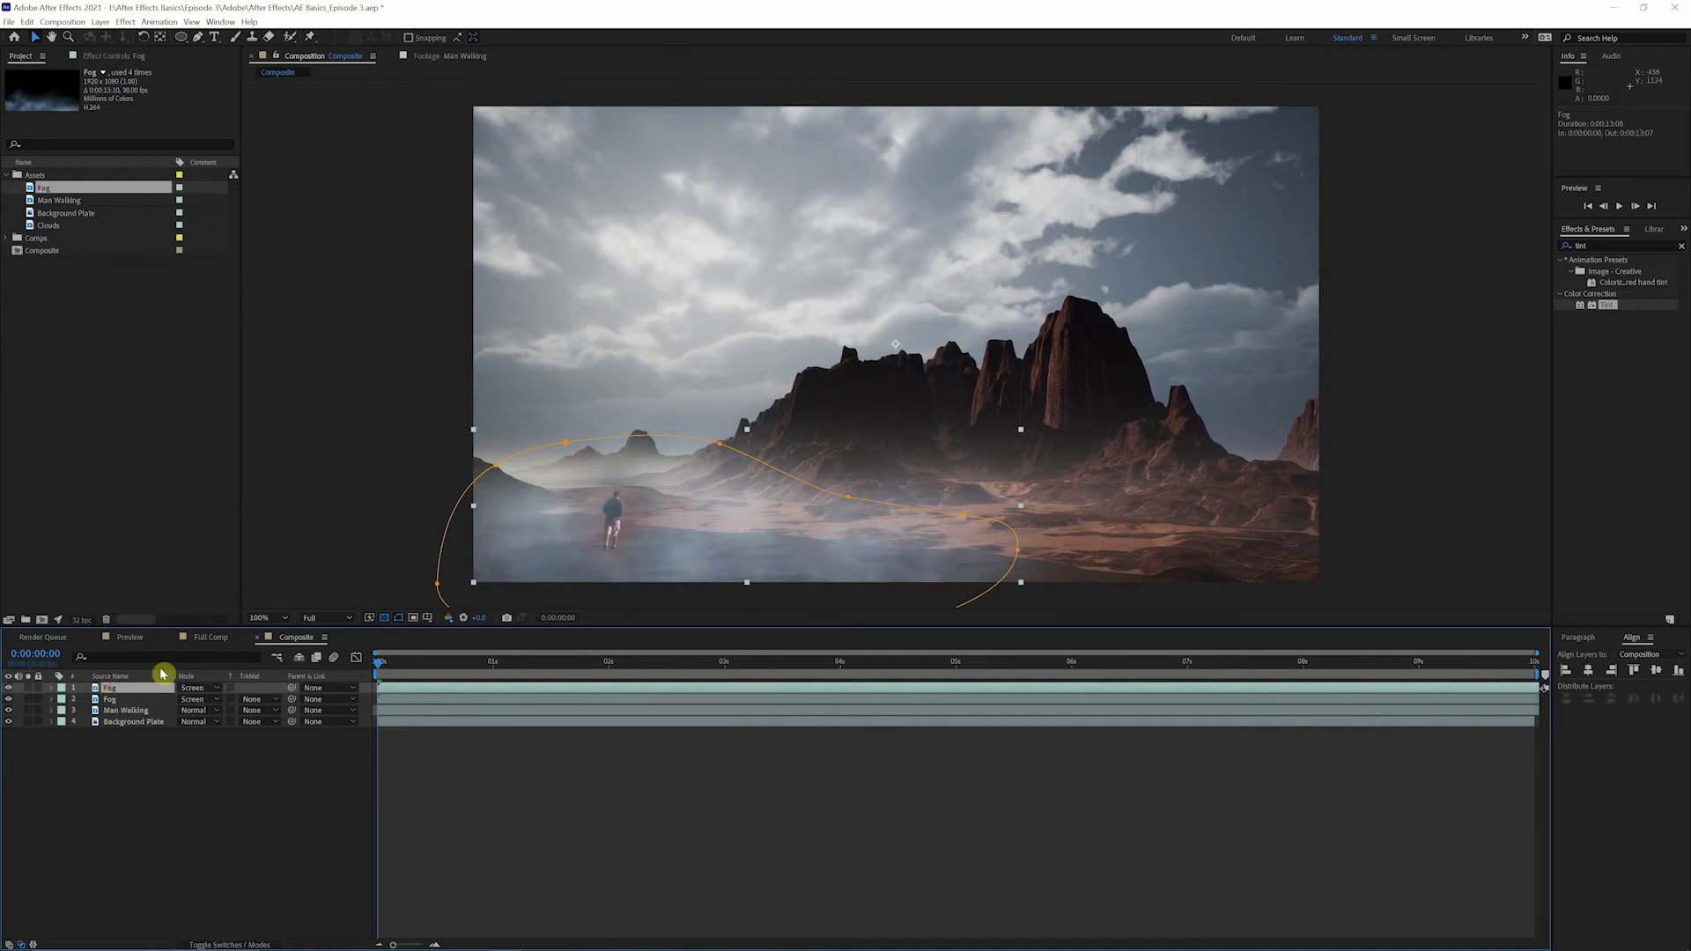
Step: Move the copy's mask toward the right-side mountains and tighten it into a smaller rounded shape
{"action": "left_click_drag", "start_coordinate": [670, 523], "coordinate": [977, 414]}
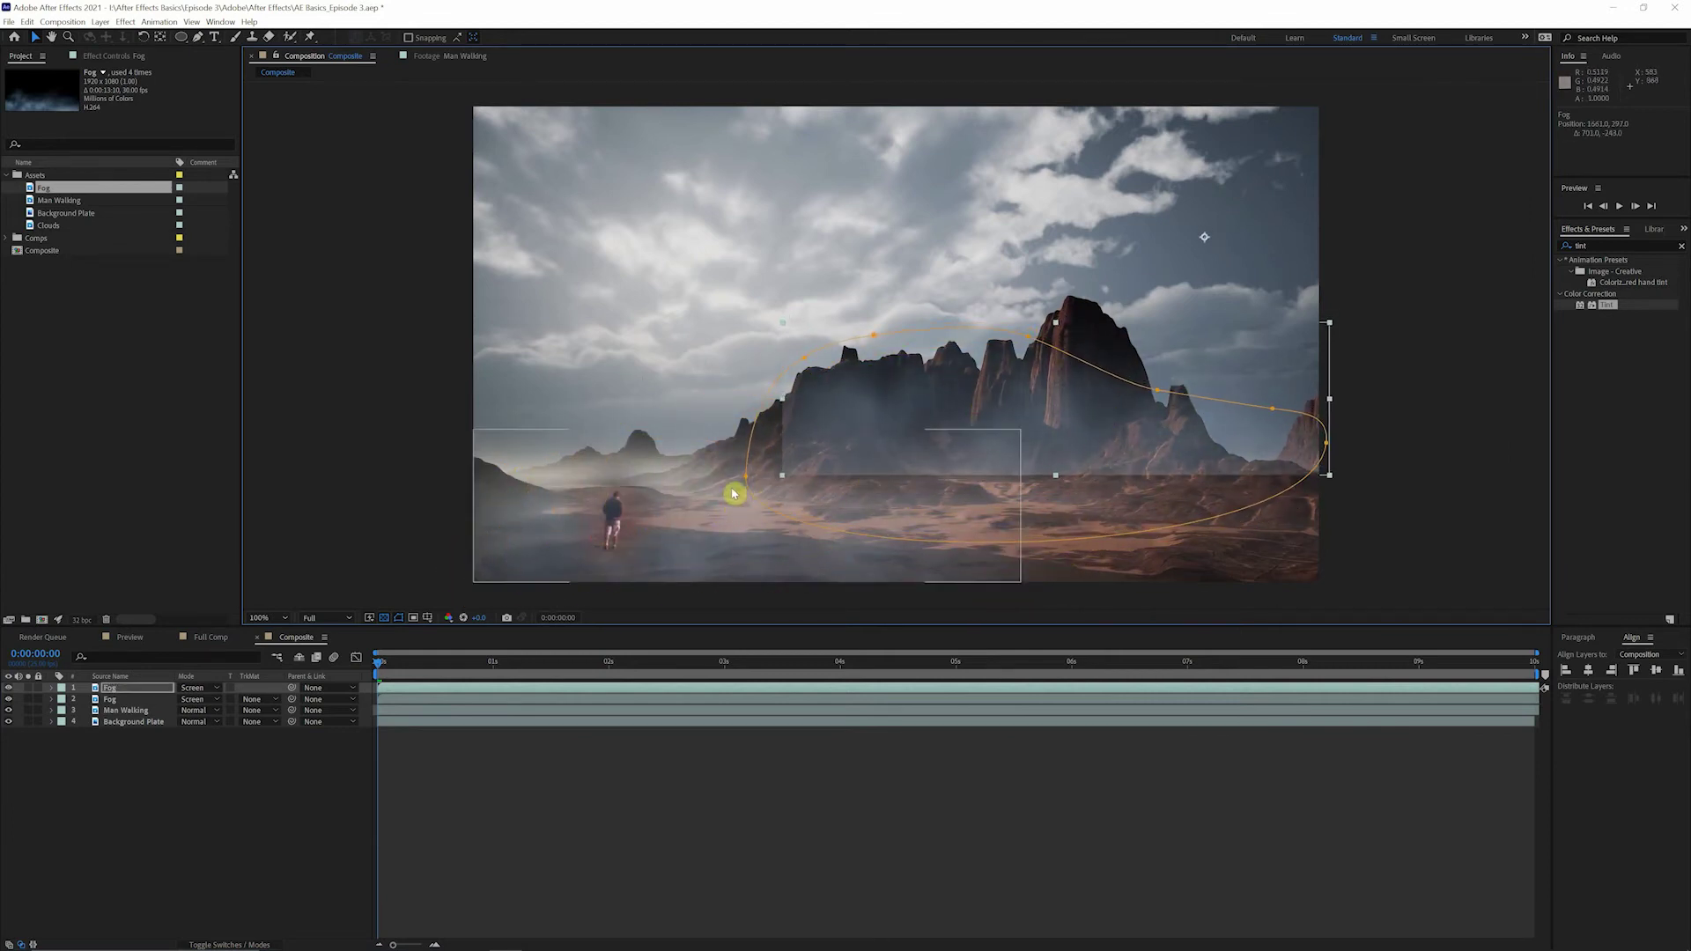
{"action": "left_click_drag", "start_coordinate": [744, 481], "coordinate": [892, 528]}
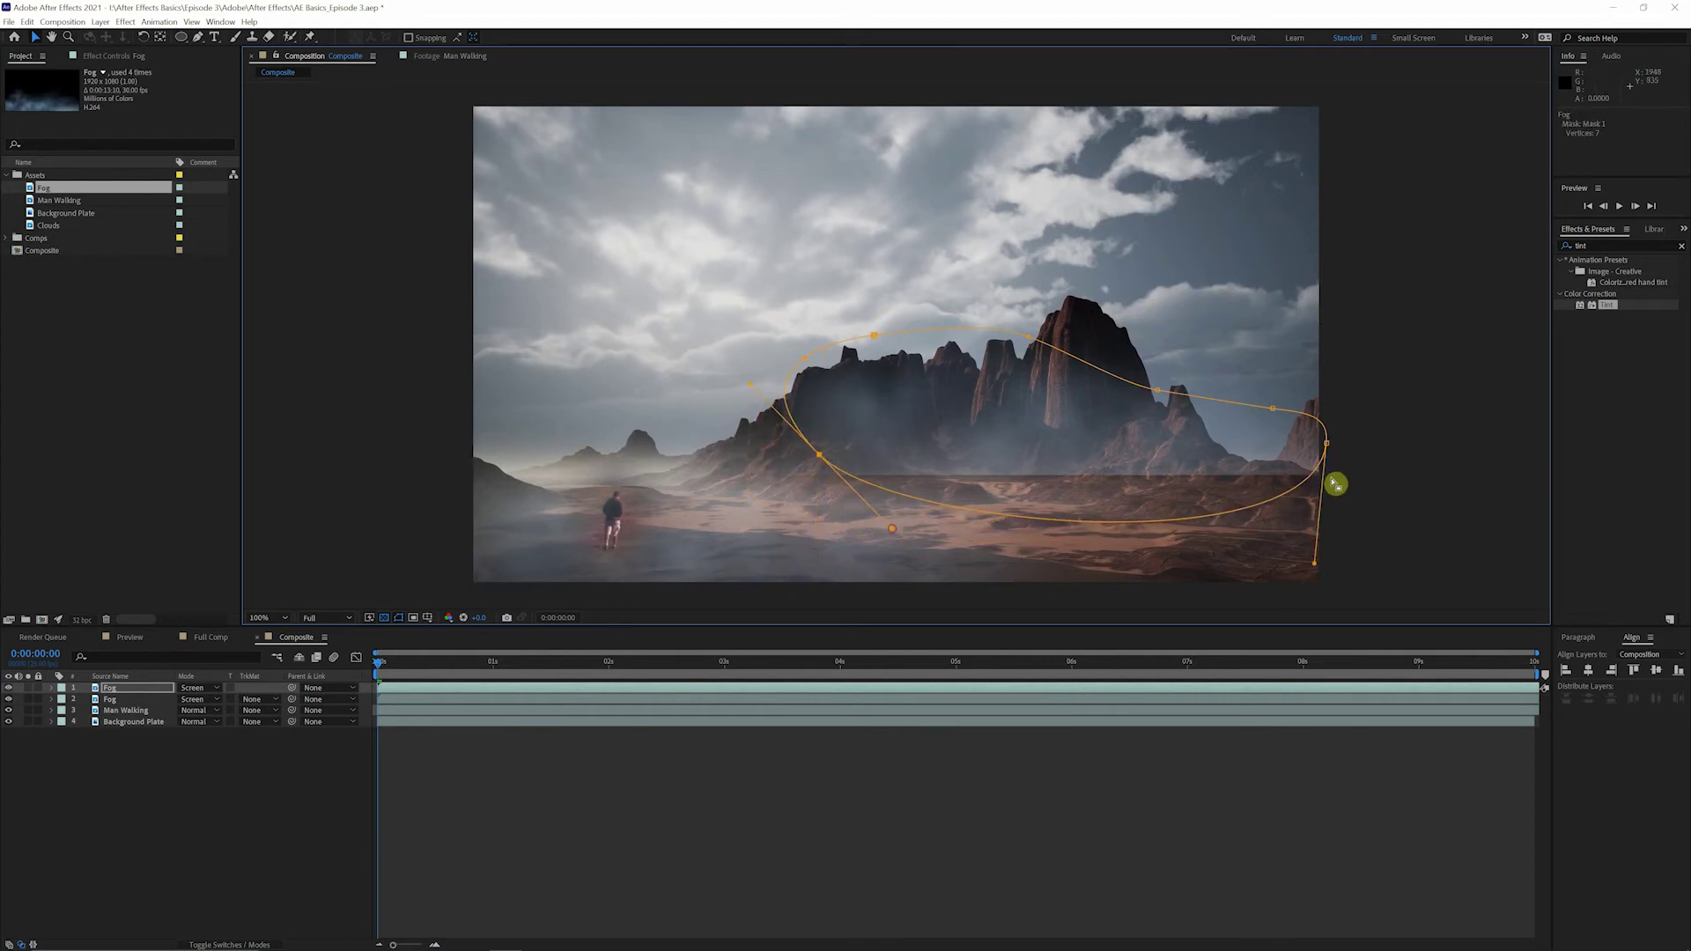
{"action": "left_click_drag", "start_coordinate": [1328, 448], "coordinate": [1302, 452]}
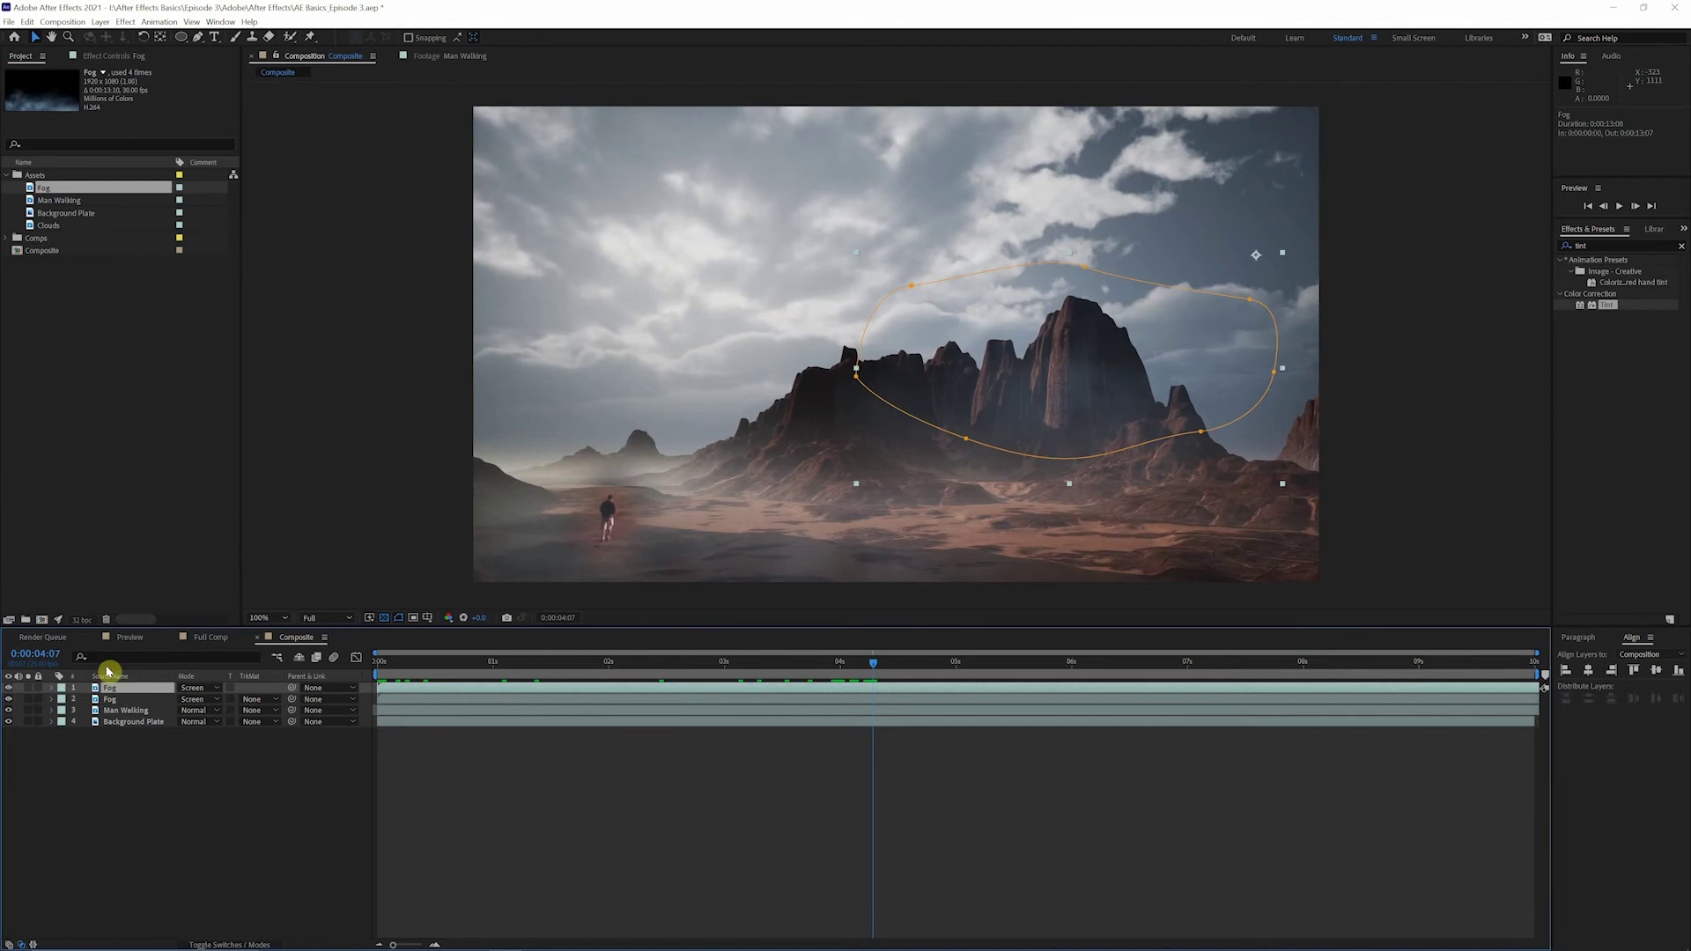
Step: Rotate the top Fog copy 180° and move it over the mountain peaks
{"action": "key", "text": "r"}
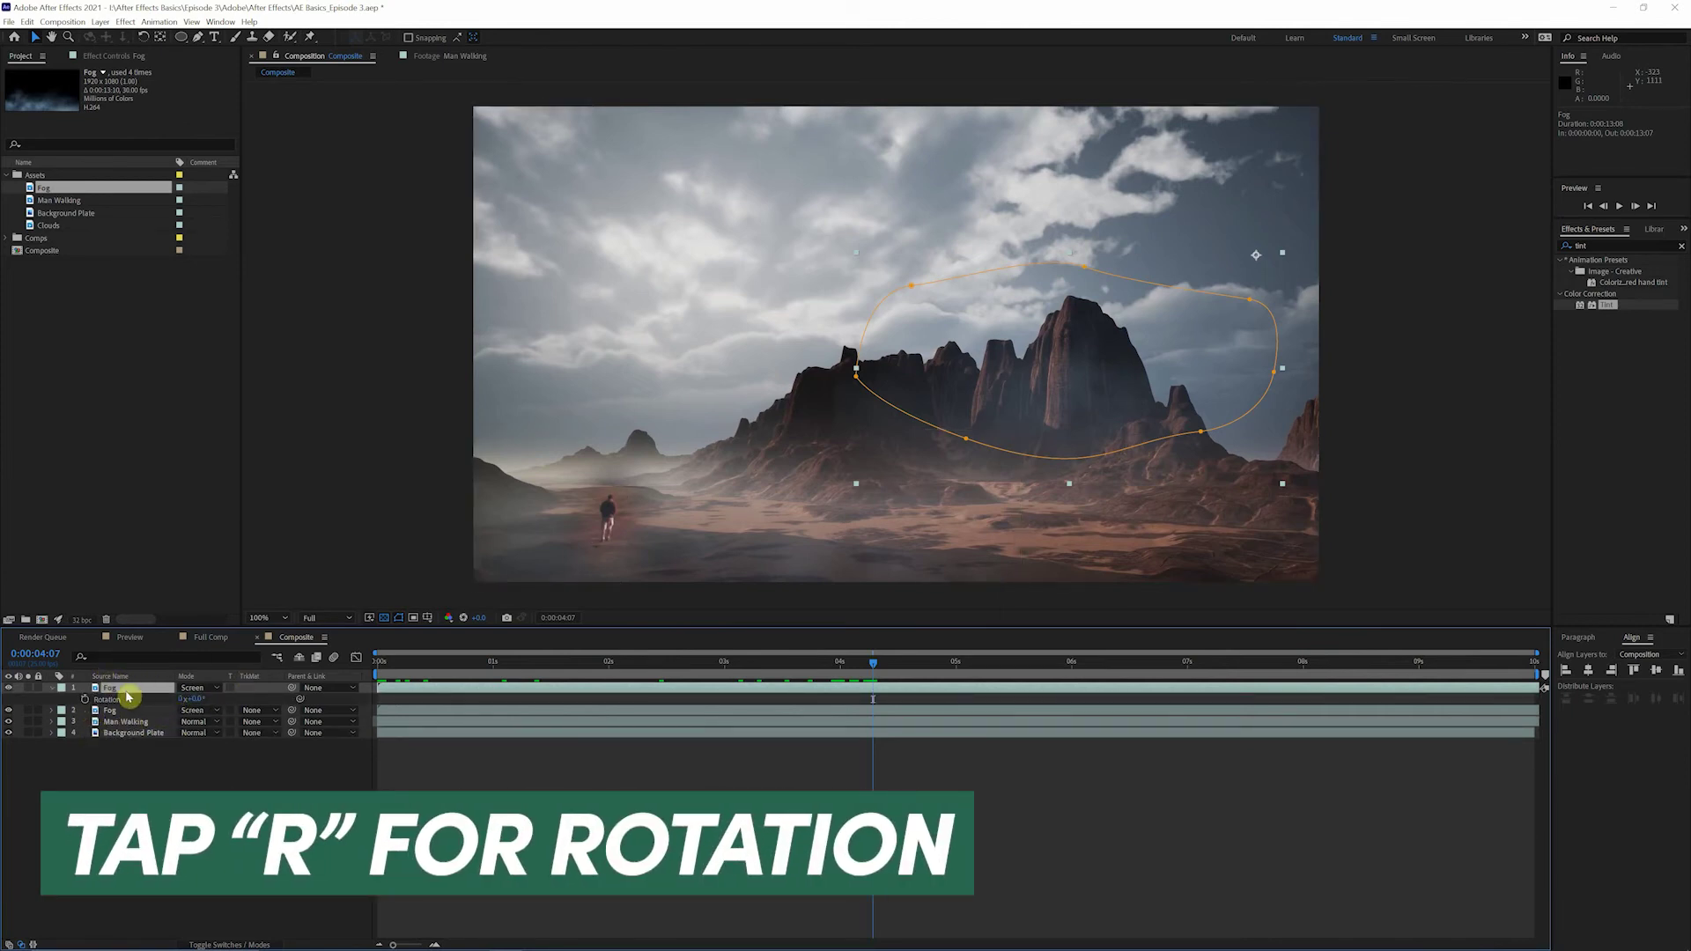
{"action": "left_click", "coordinate": [201, 699]}
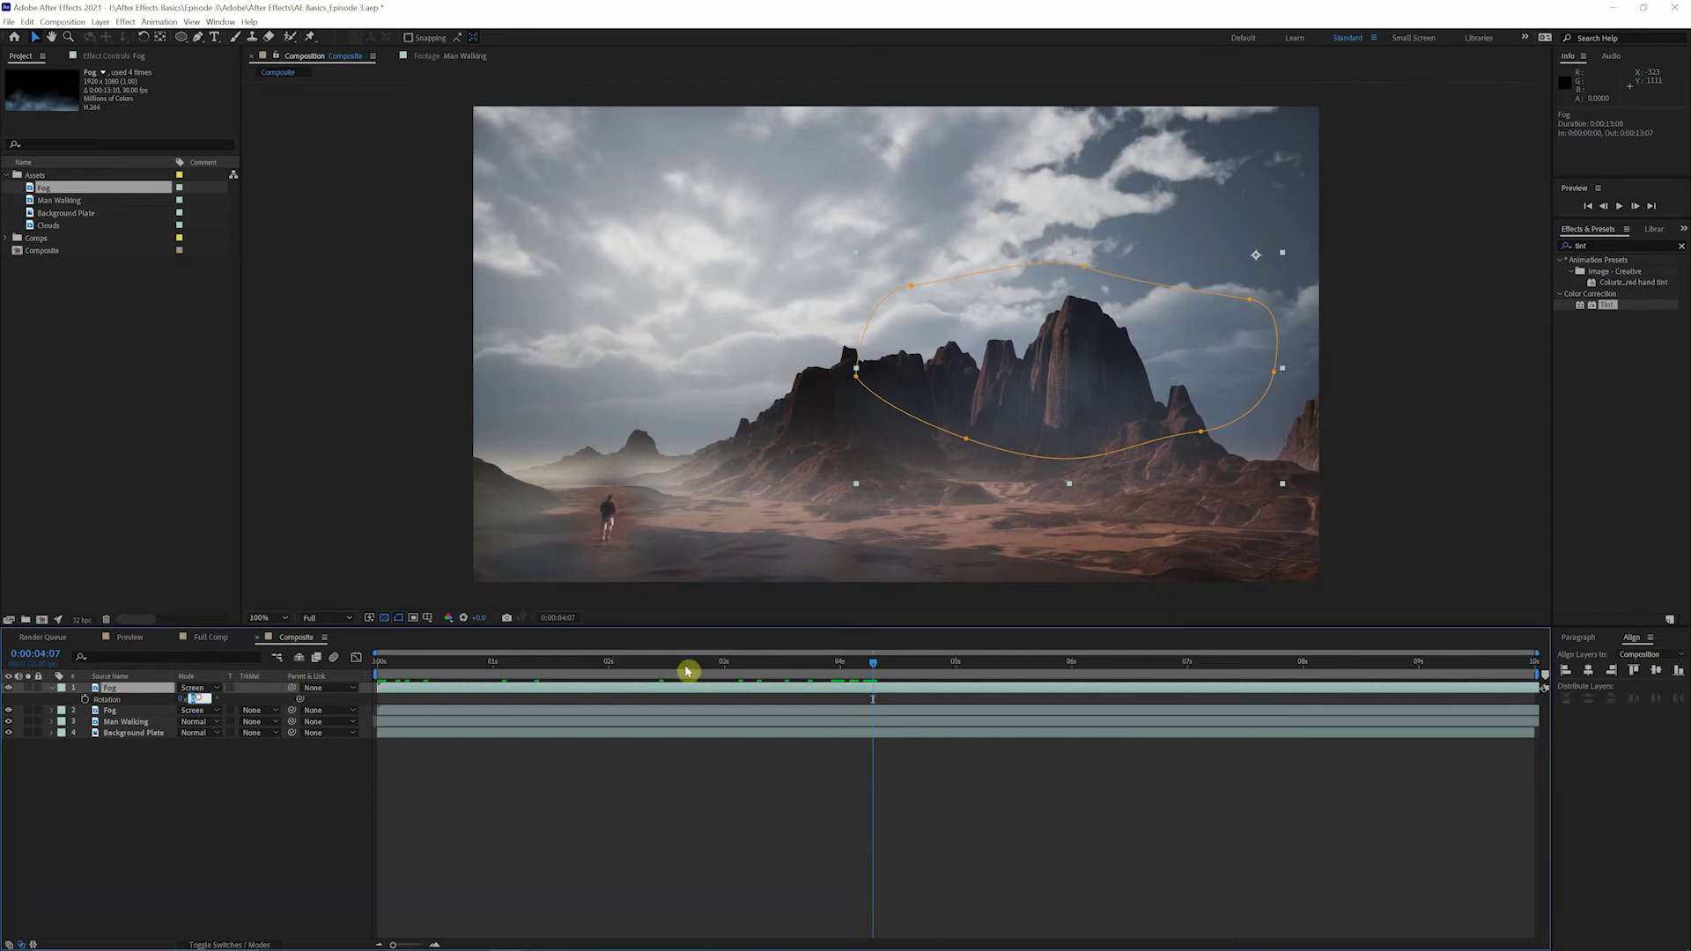
{"action": "type", "text": "180"}
{"action": "key", "text": "Return"}
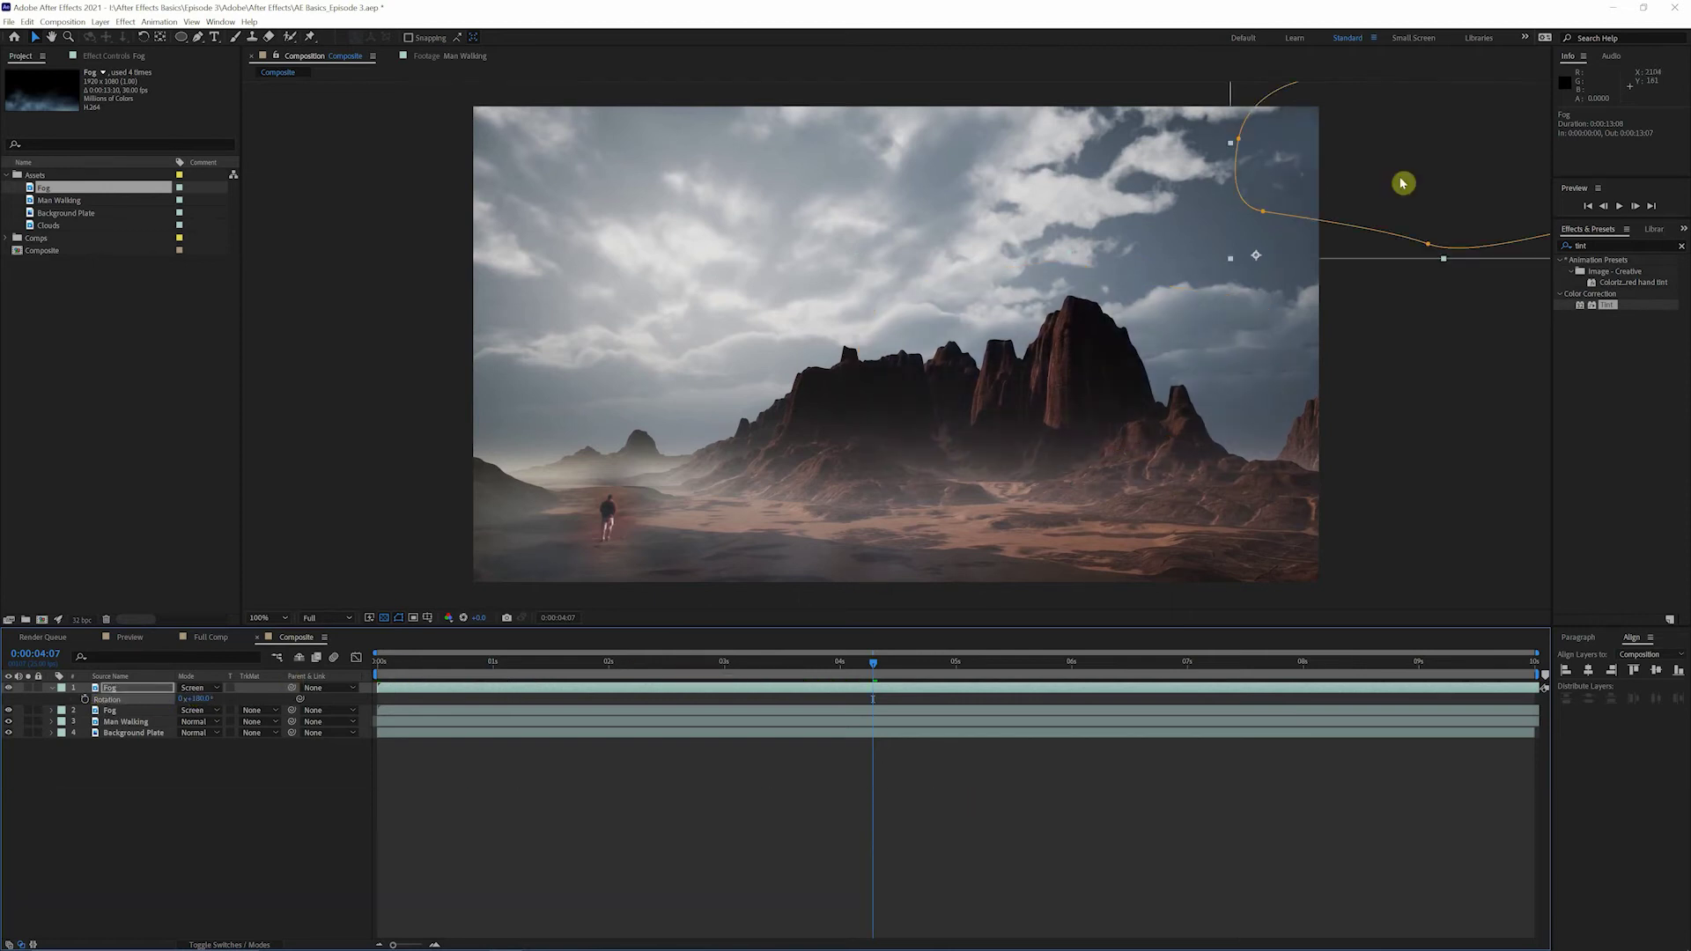
{"action": "left_click_drag", "start_coordinate": [1280, 176], "coordinate": [929, 434]}
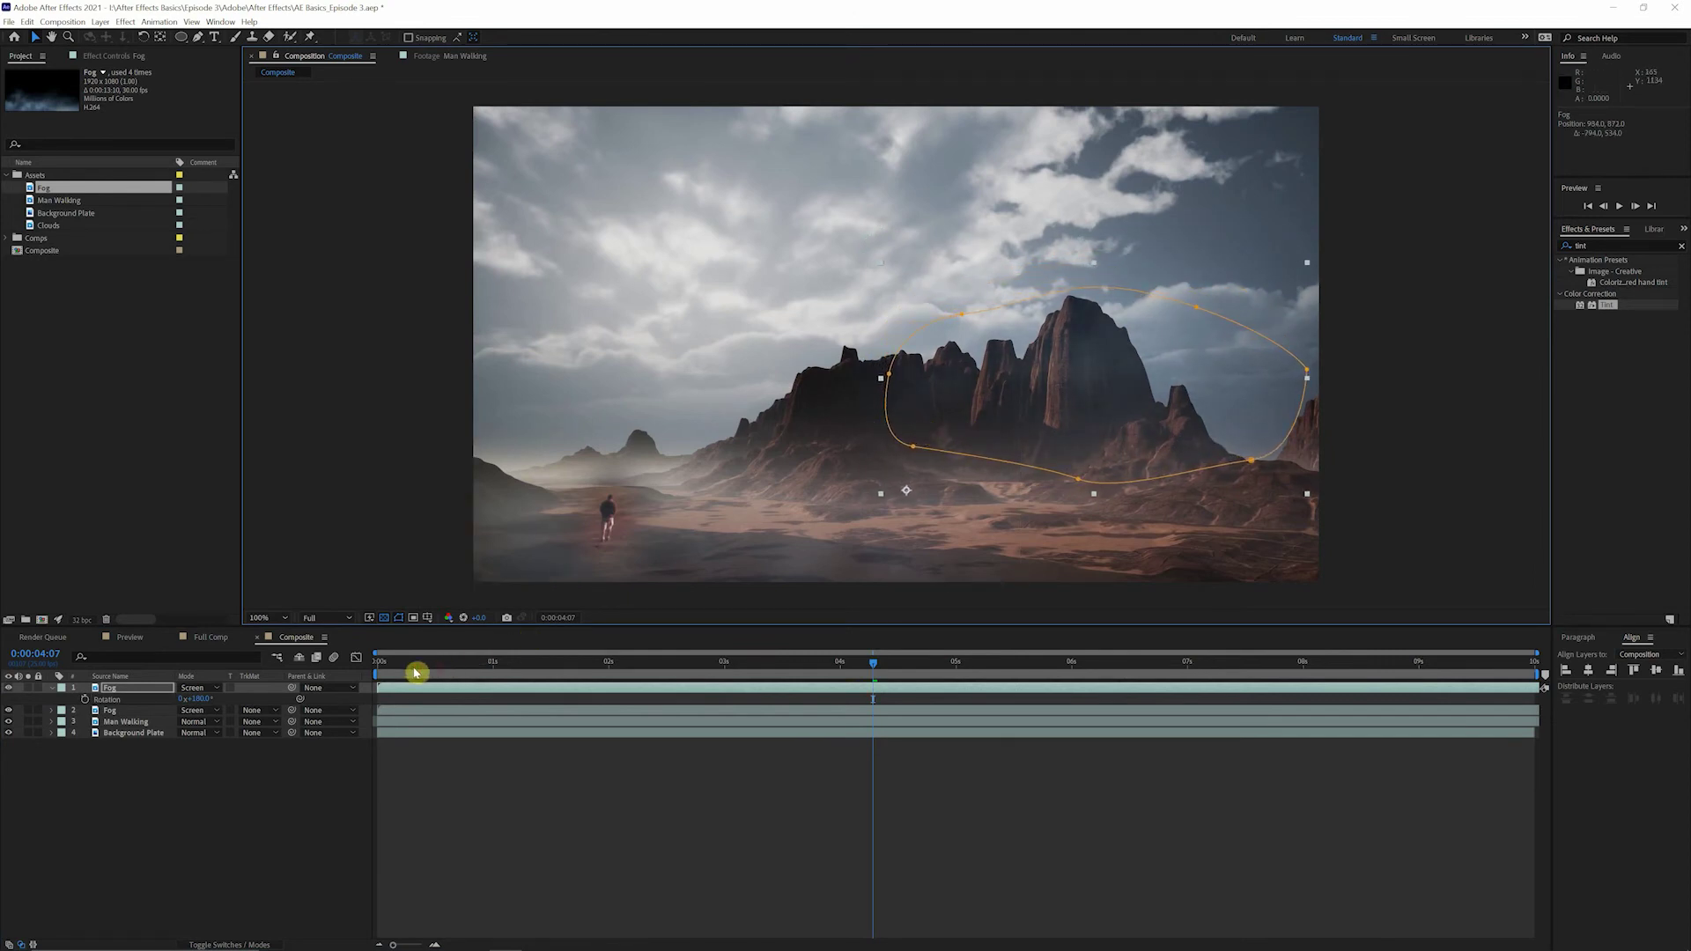
Step: Preview the composite from the start
{"action": "key", "text": "Home"}
{"action": "left_click", "coordinate": [311, 797]}
{"action": "key", "text": "space"}
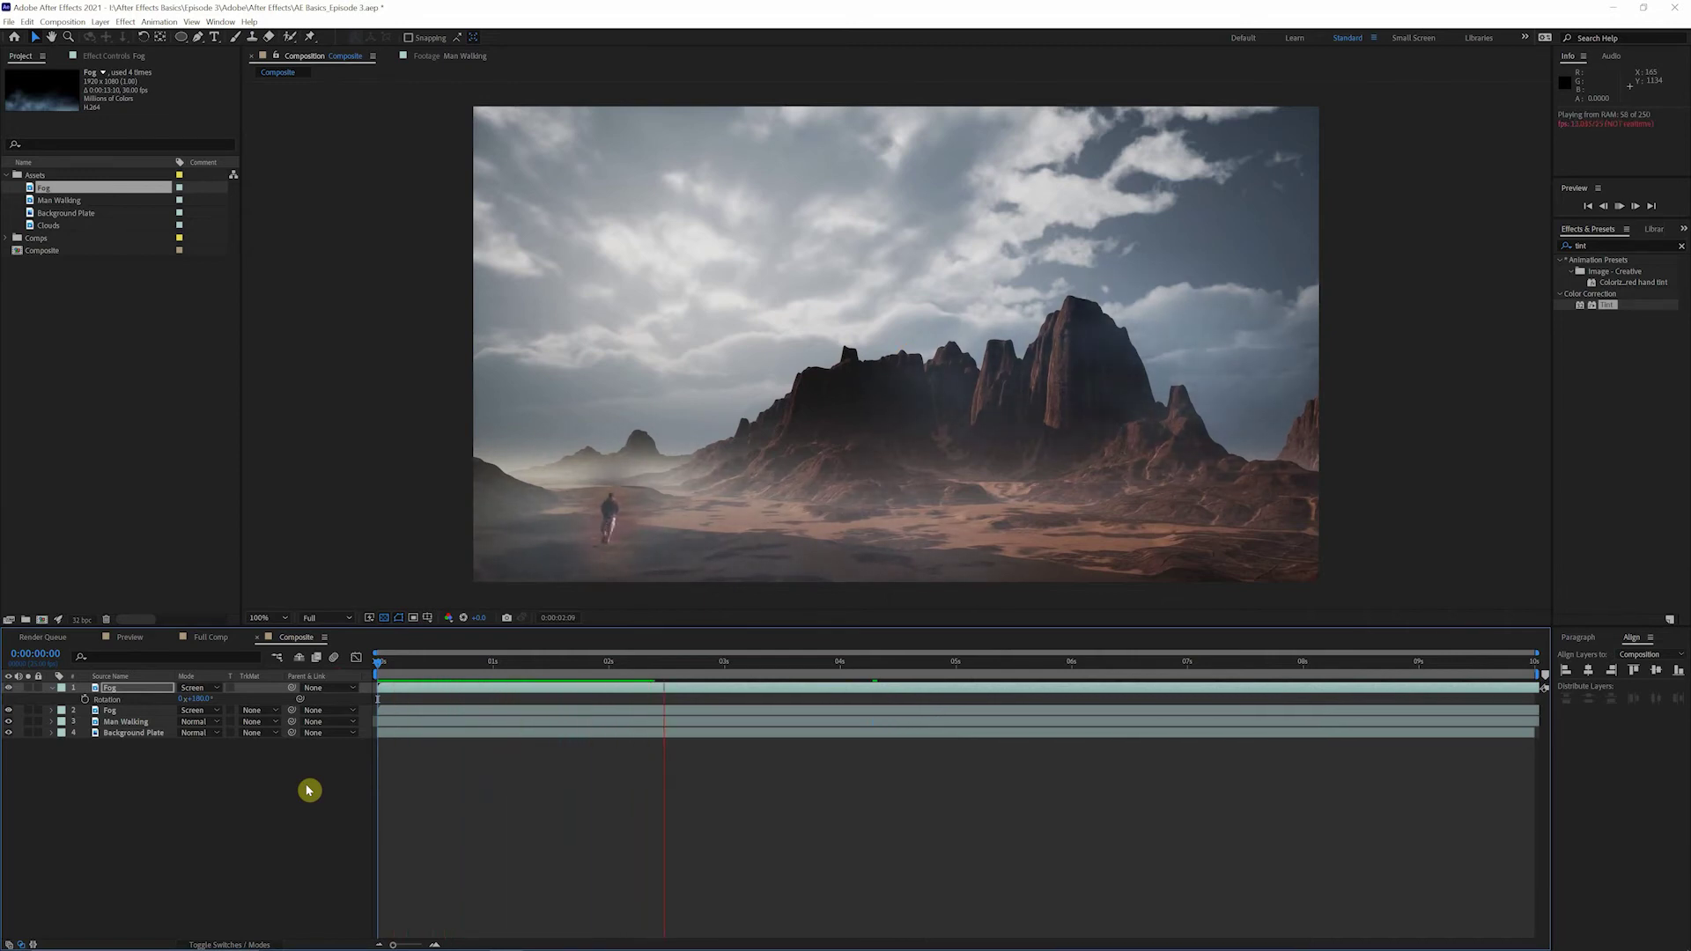
{"action": "left_click_drag", "start_coordinate": [1001, 679], "coordinate": [366, 688]}
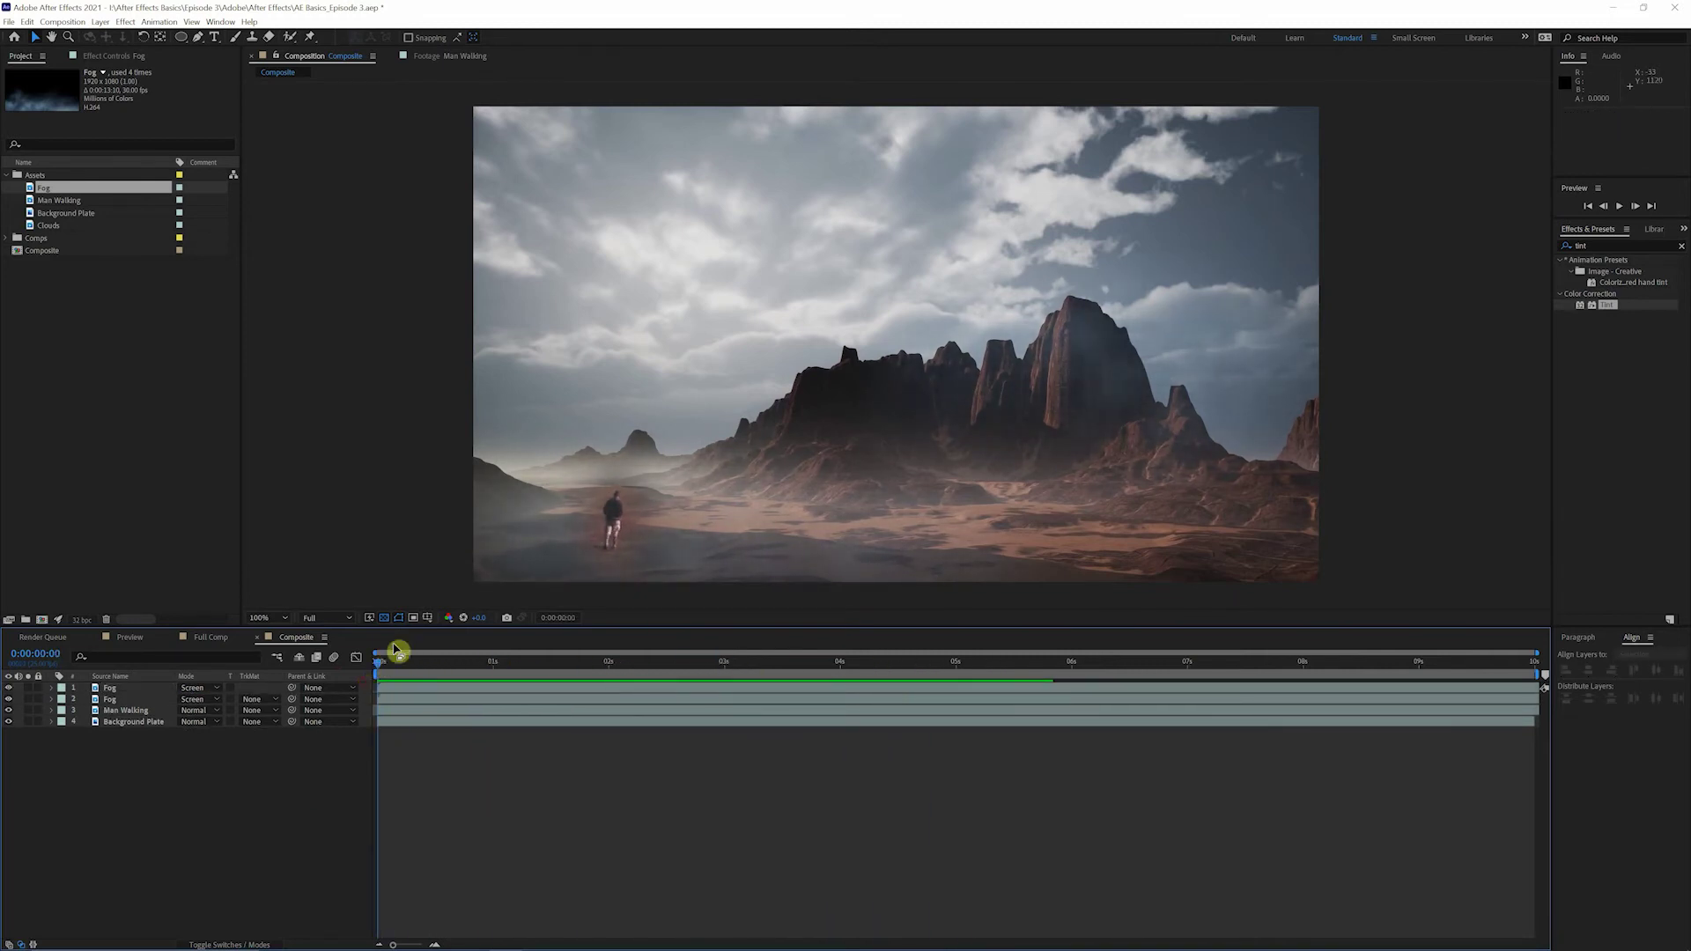
{"action": "left_click", "coordinate": [714, 696]}
{"action": "left_click", "coordinate": [1072, 252]}
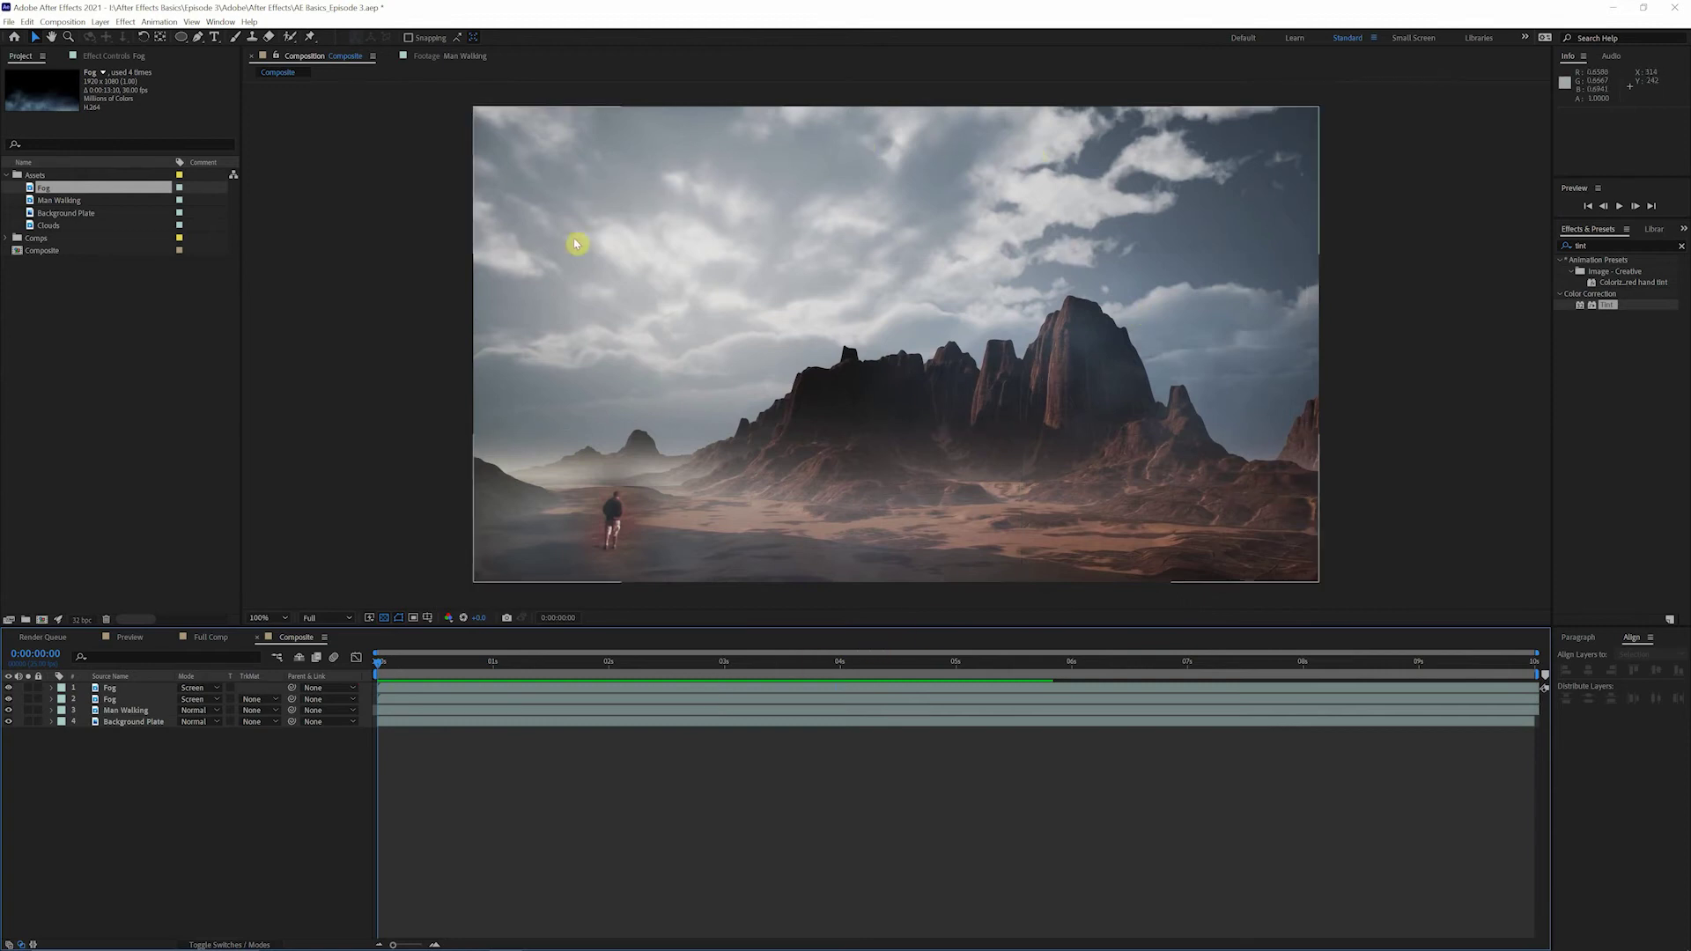
{"action": "left_click", "coordinate": [869, 446]}
{"action": "left_click", "coordinate": [928, 448]}
{"action": "left_click", "coordinate": [457, 723]}
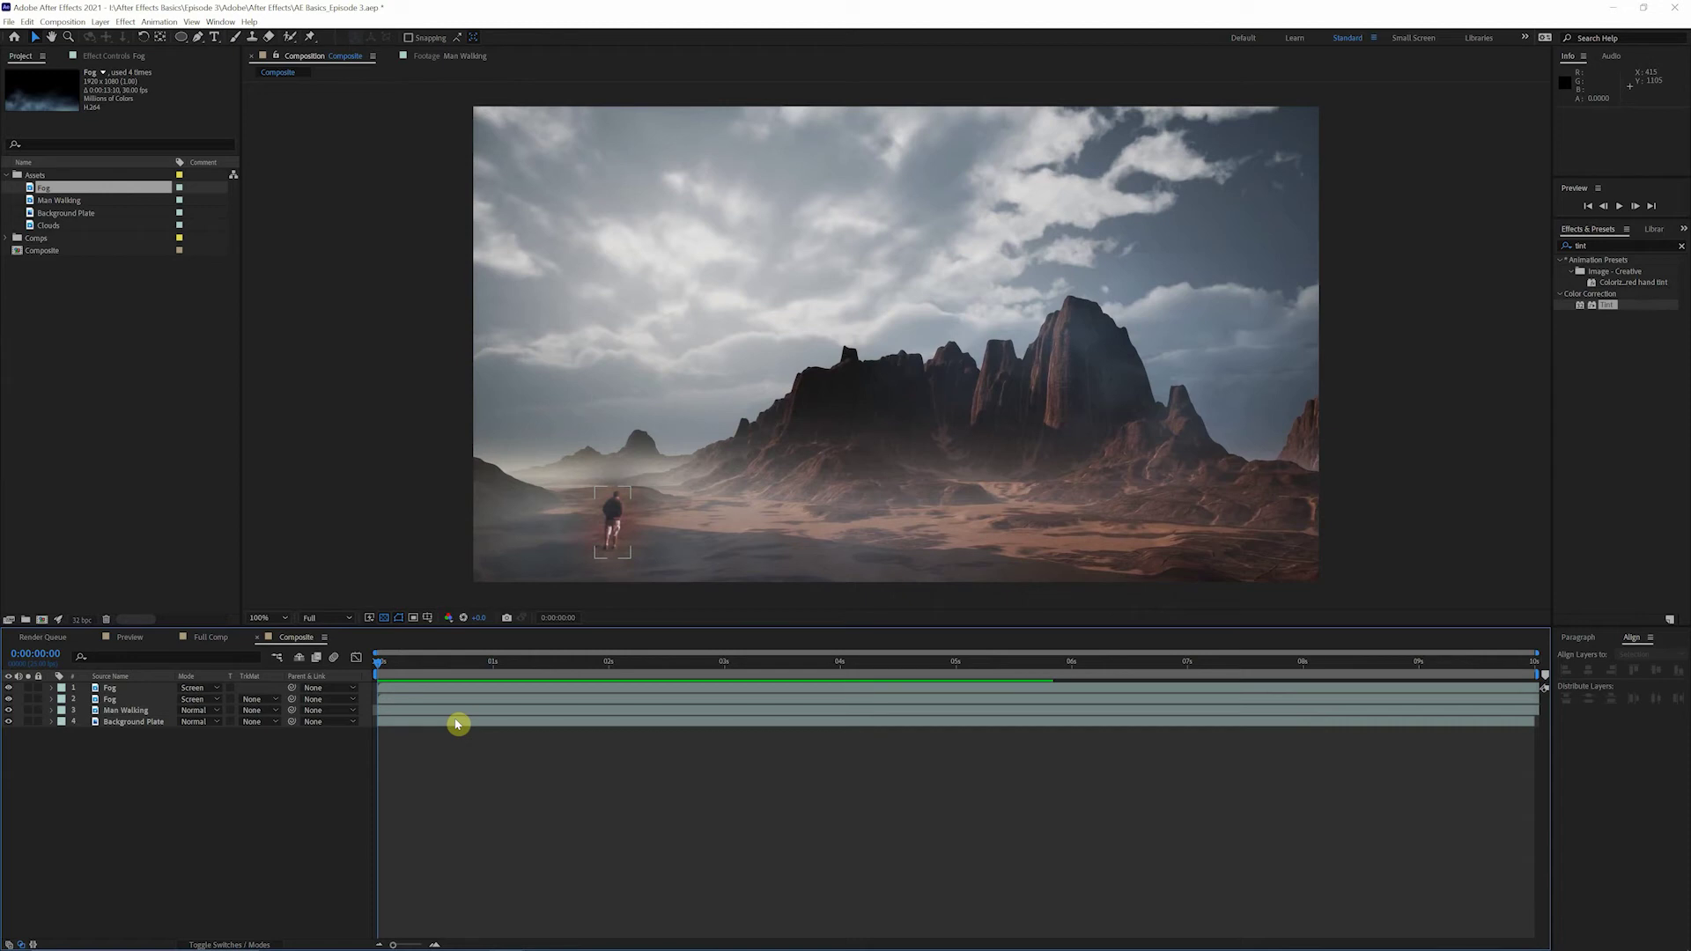
{"action": "left_click_drag", "start_coordinate": [425, 665], "coordinate": [379, 669]}
Step: Add the Clouds footage as the top layer of the Composite
{"action": "left_click", "coordinate": [49, 225]}
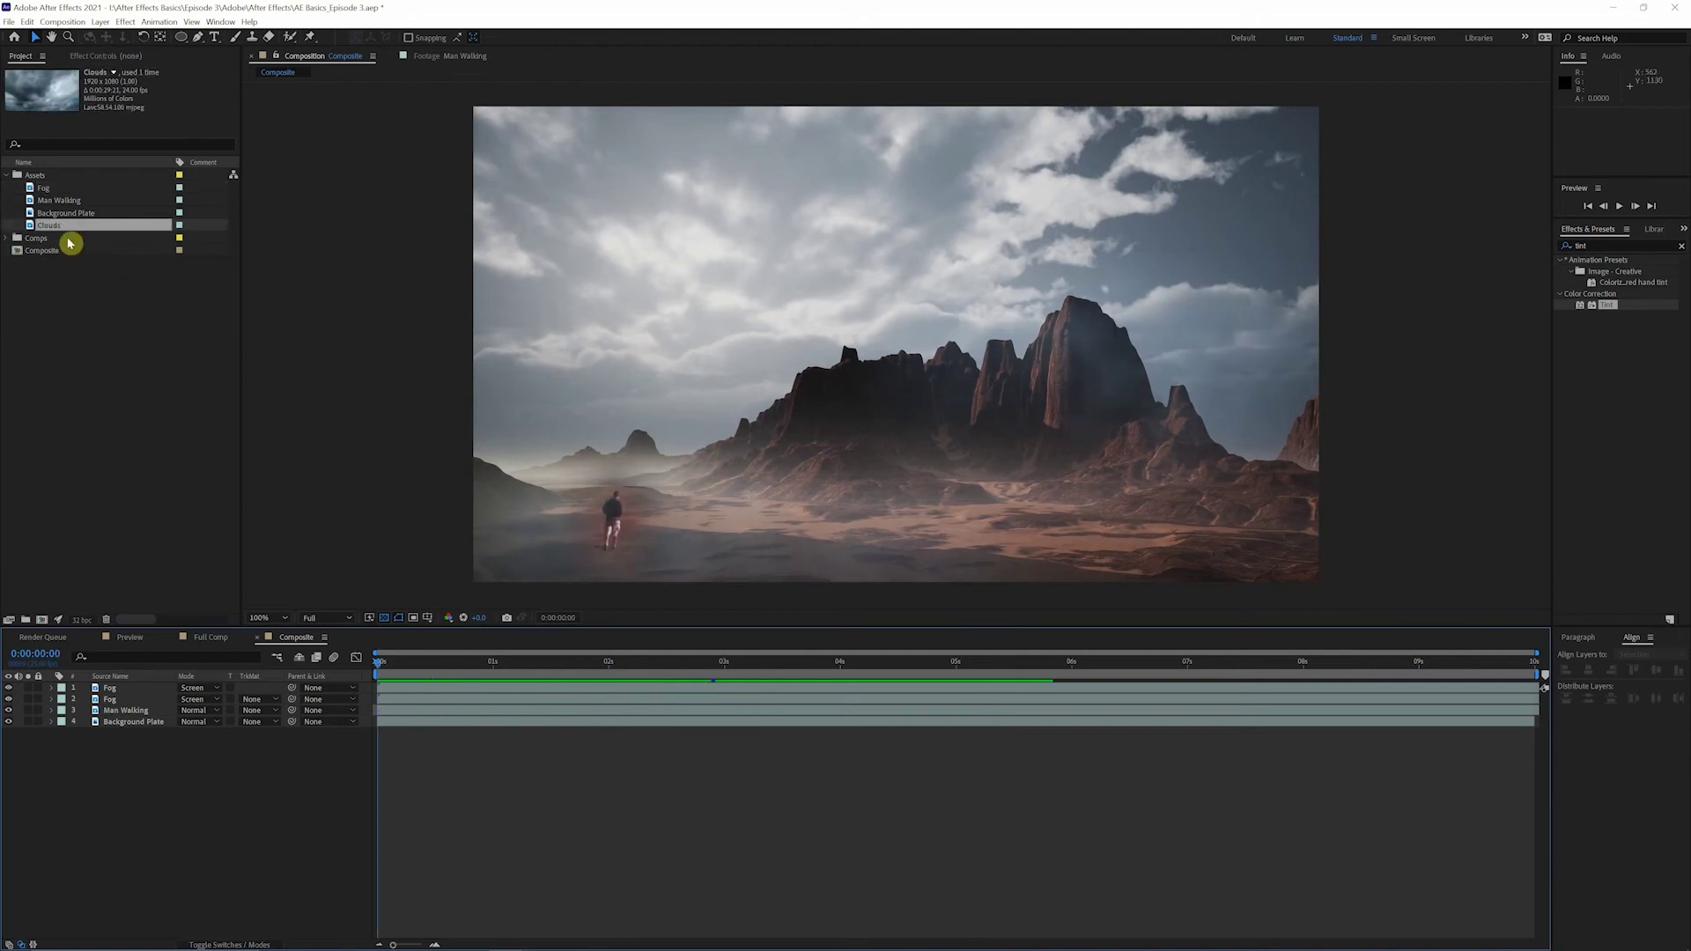
{"action": "left_click_drag", "start_coordinate": [48, 225], "coordinate": [100, 687]}
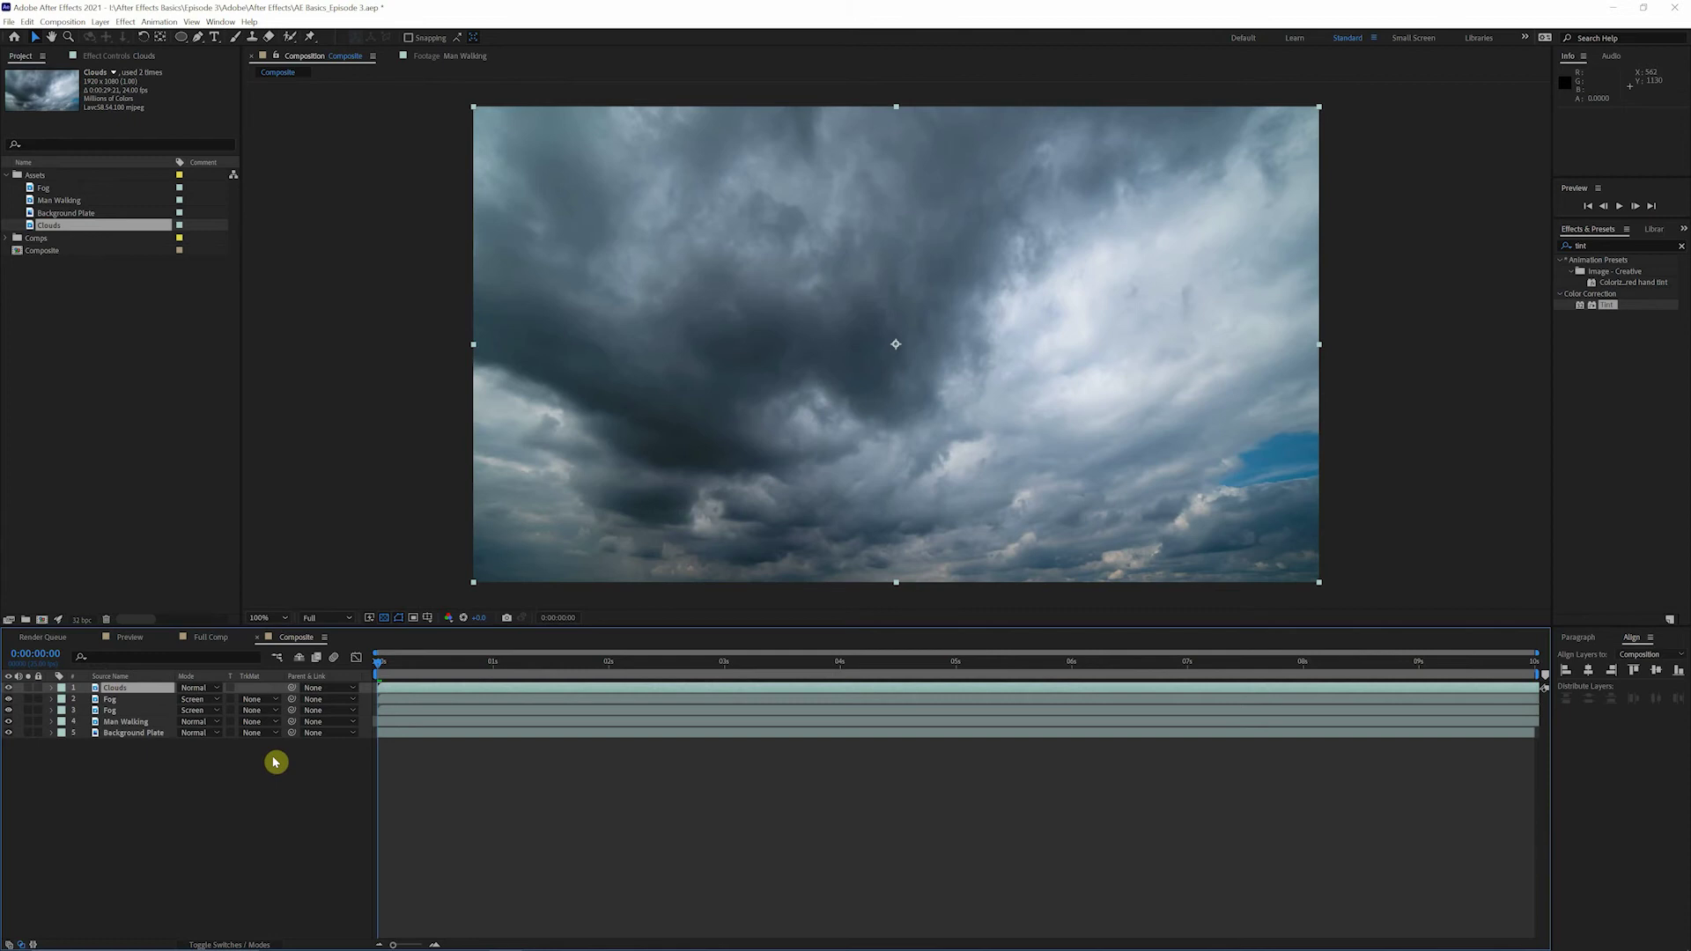
{"action": "left_click", "coordinate": [274, 811]}
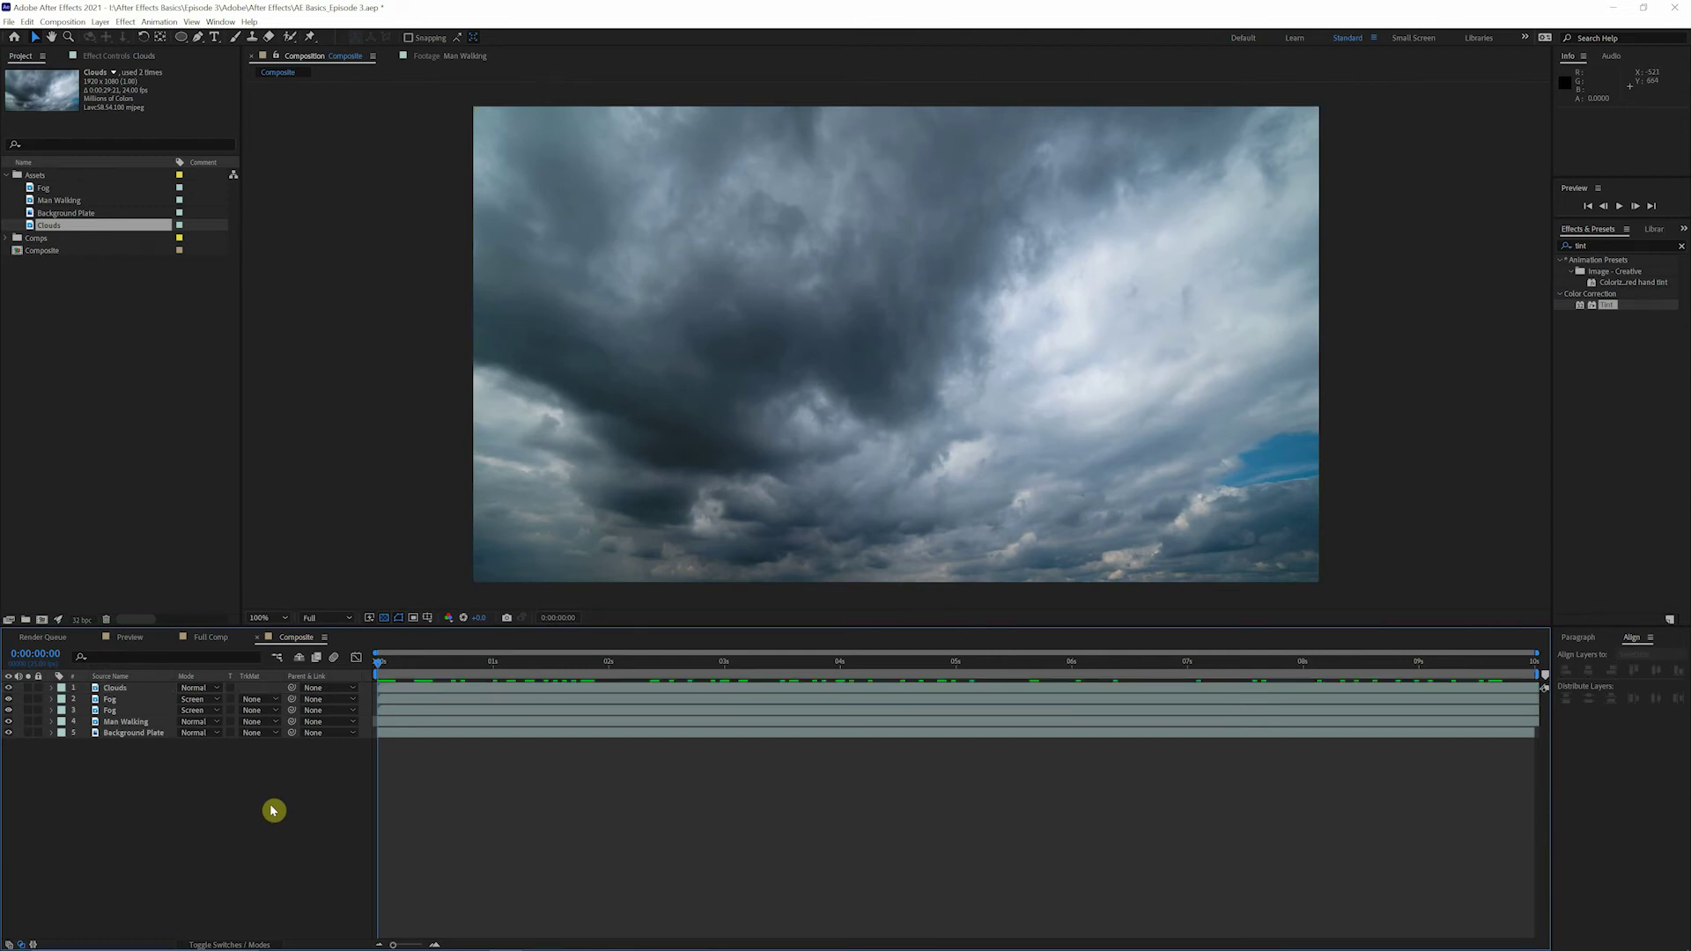
Step: Toggle the Clouds layer's visibility, leaving it hidden
{"action": "left_click", "coordinate": [9, 697]}
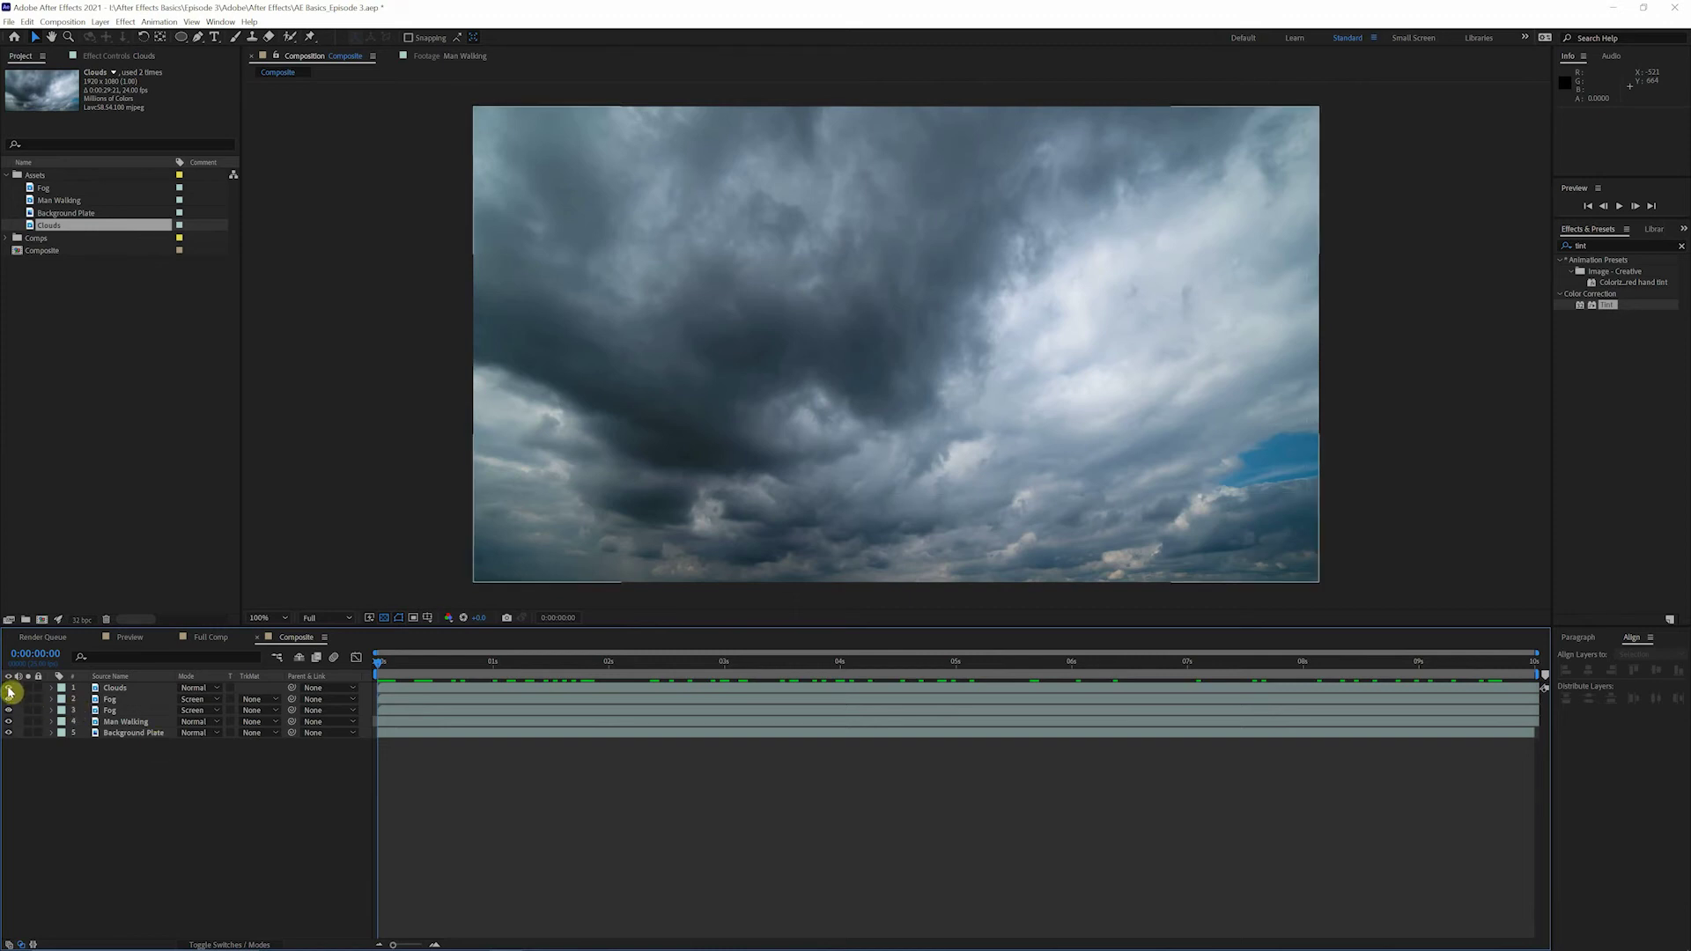
{"action": "left_click", "coordinate": [9, 688]}
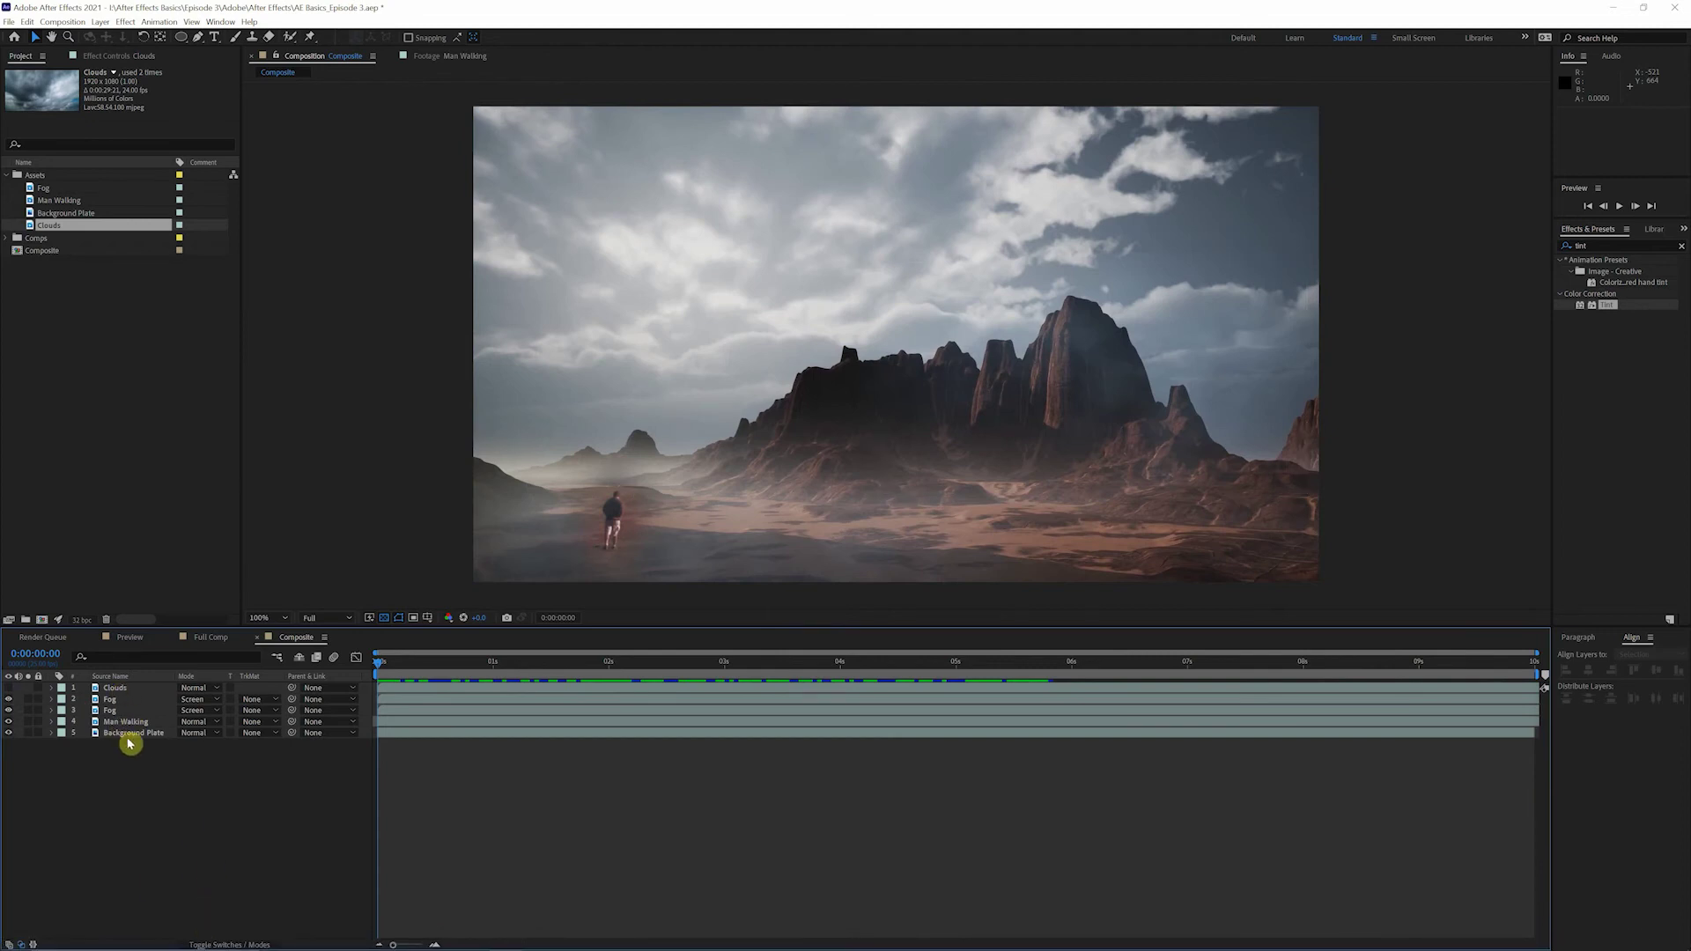
{"action": "left_click", "coordinate": [8, 689]}
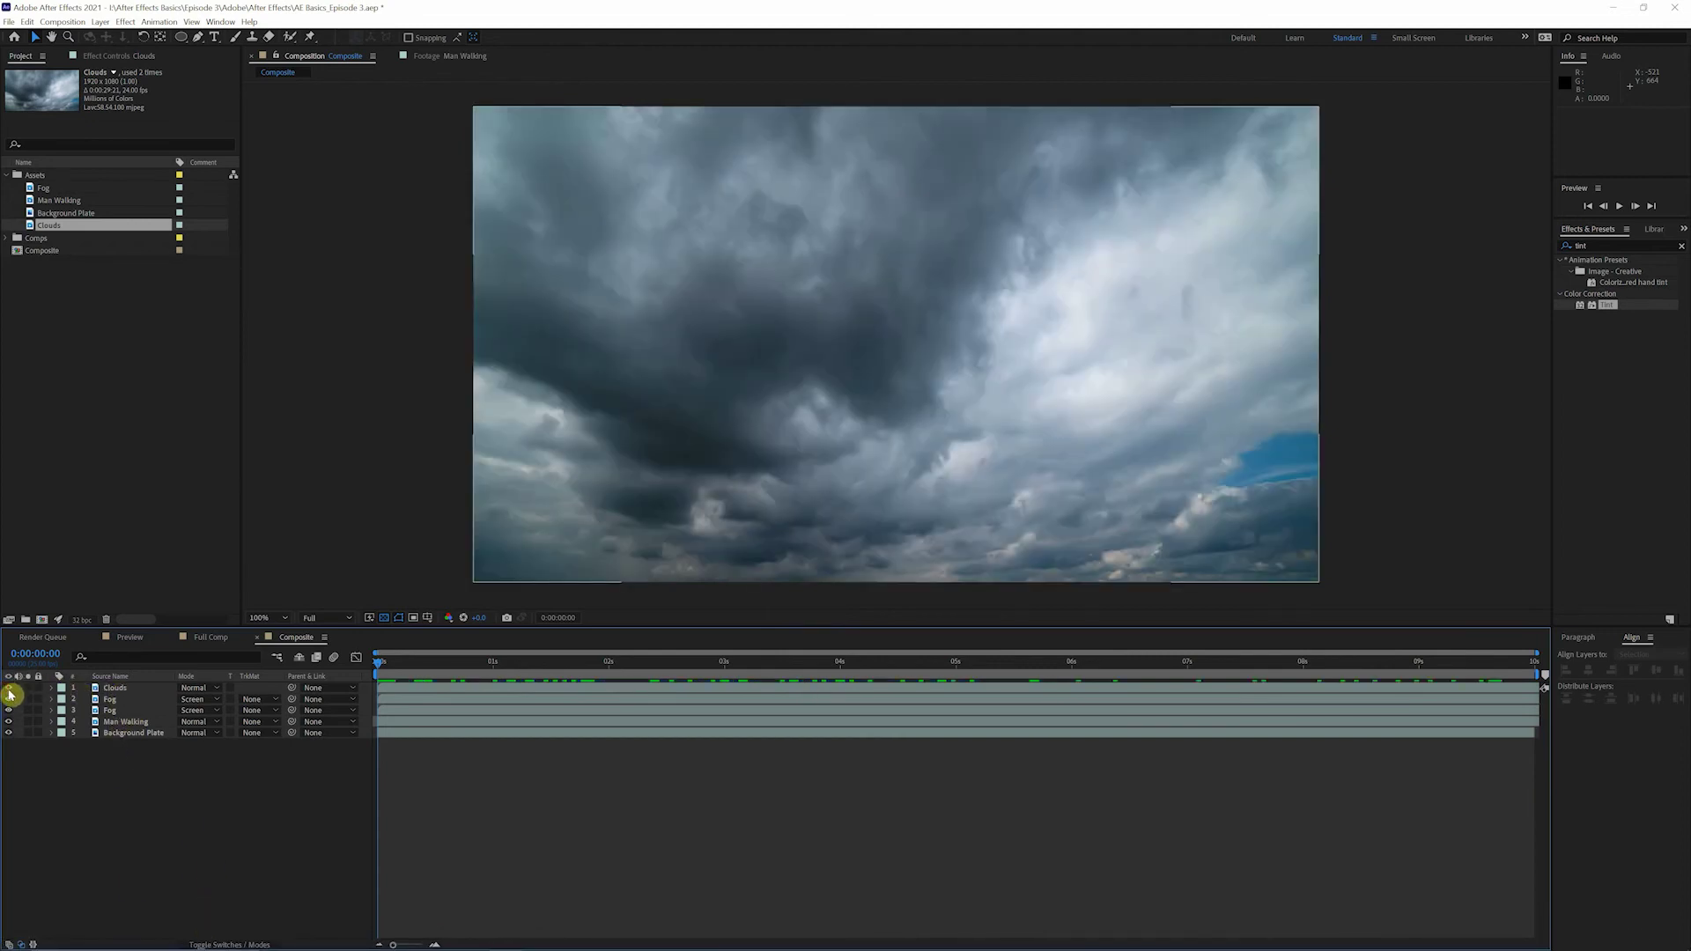
{"action": "left_click", "coordinate": [9, 689]}
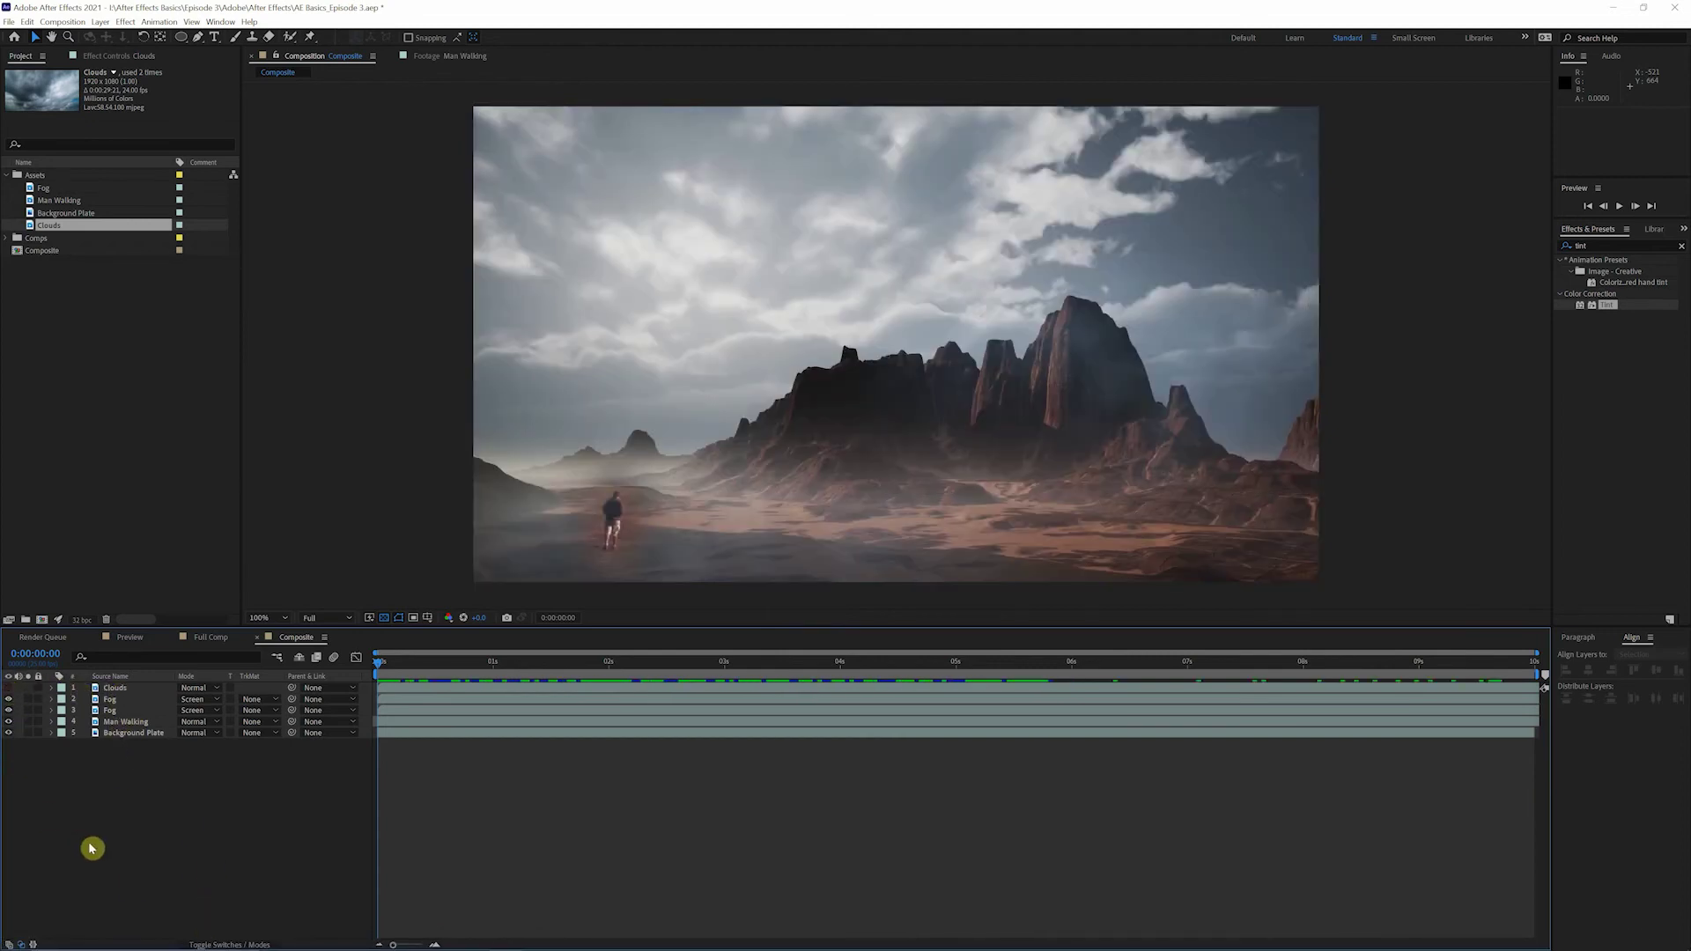
Step: Start a Pen mask on Clouds at the left edge, tracing the horizon and up the ridge
{"action": "left_click", "coordinate": [114, 690]}
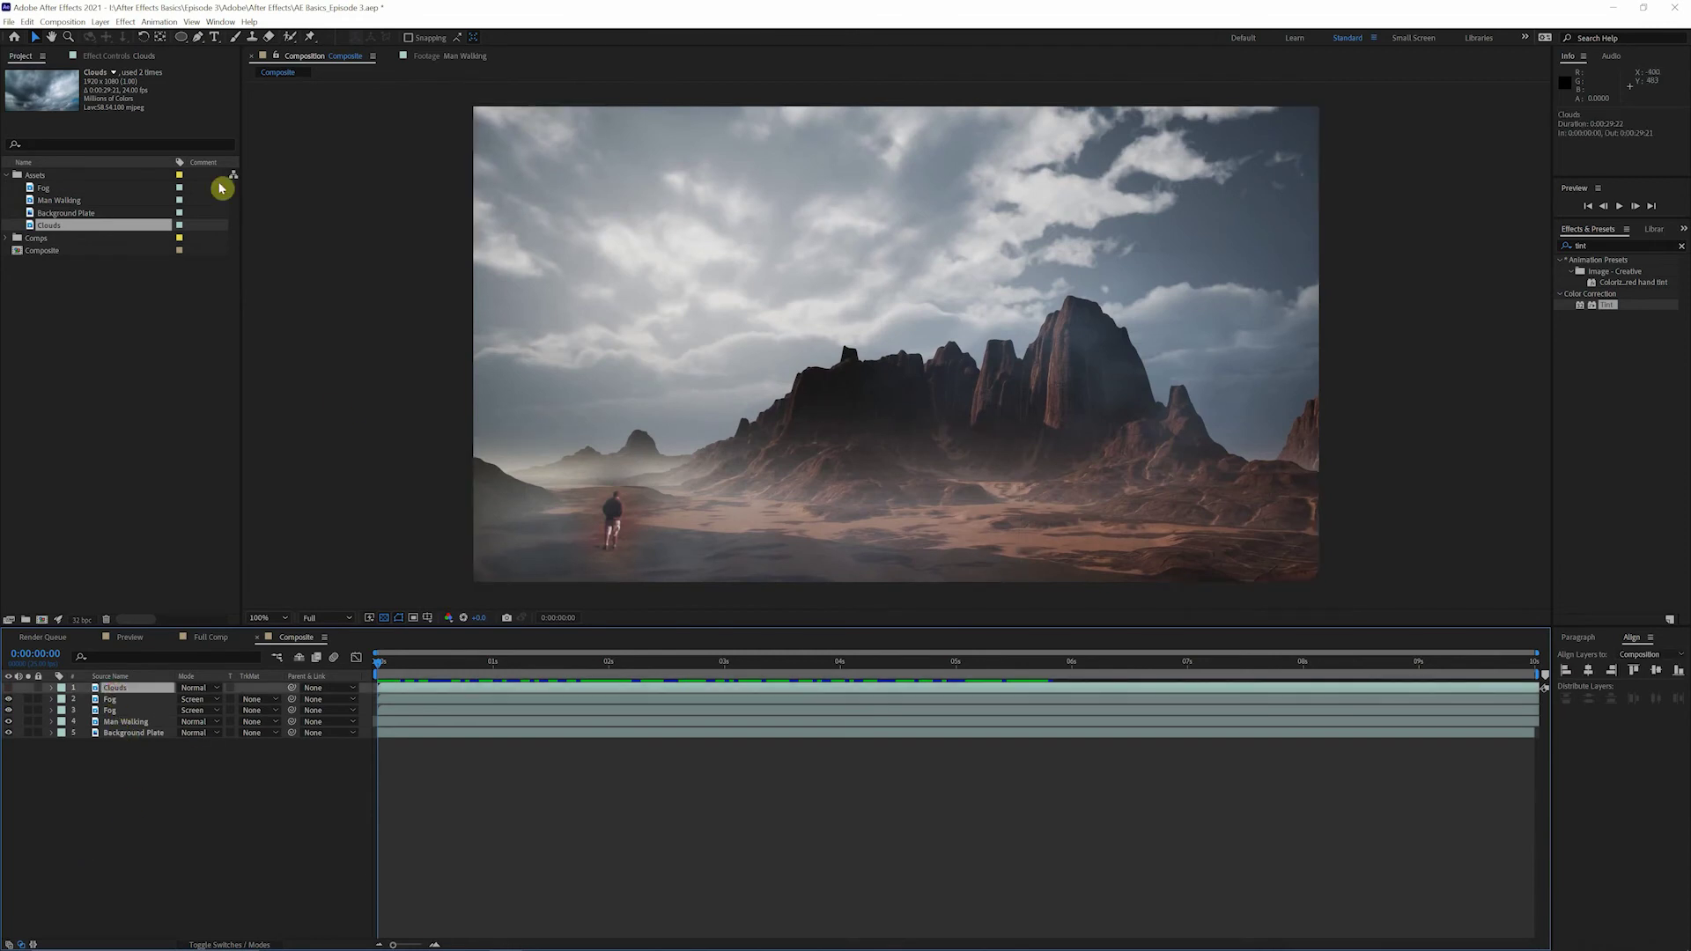
{"action": "left_click", "coordinate": [199, 42]}
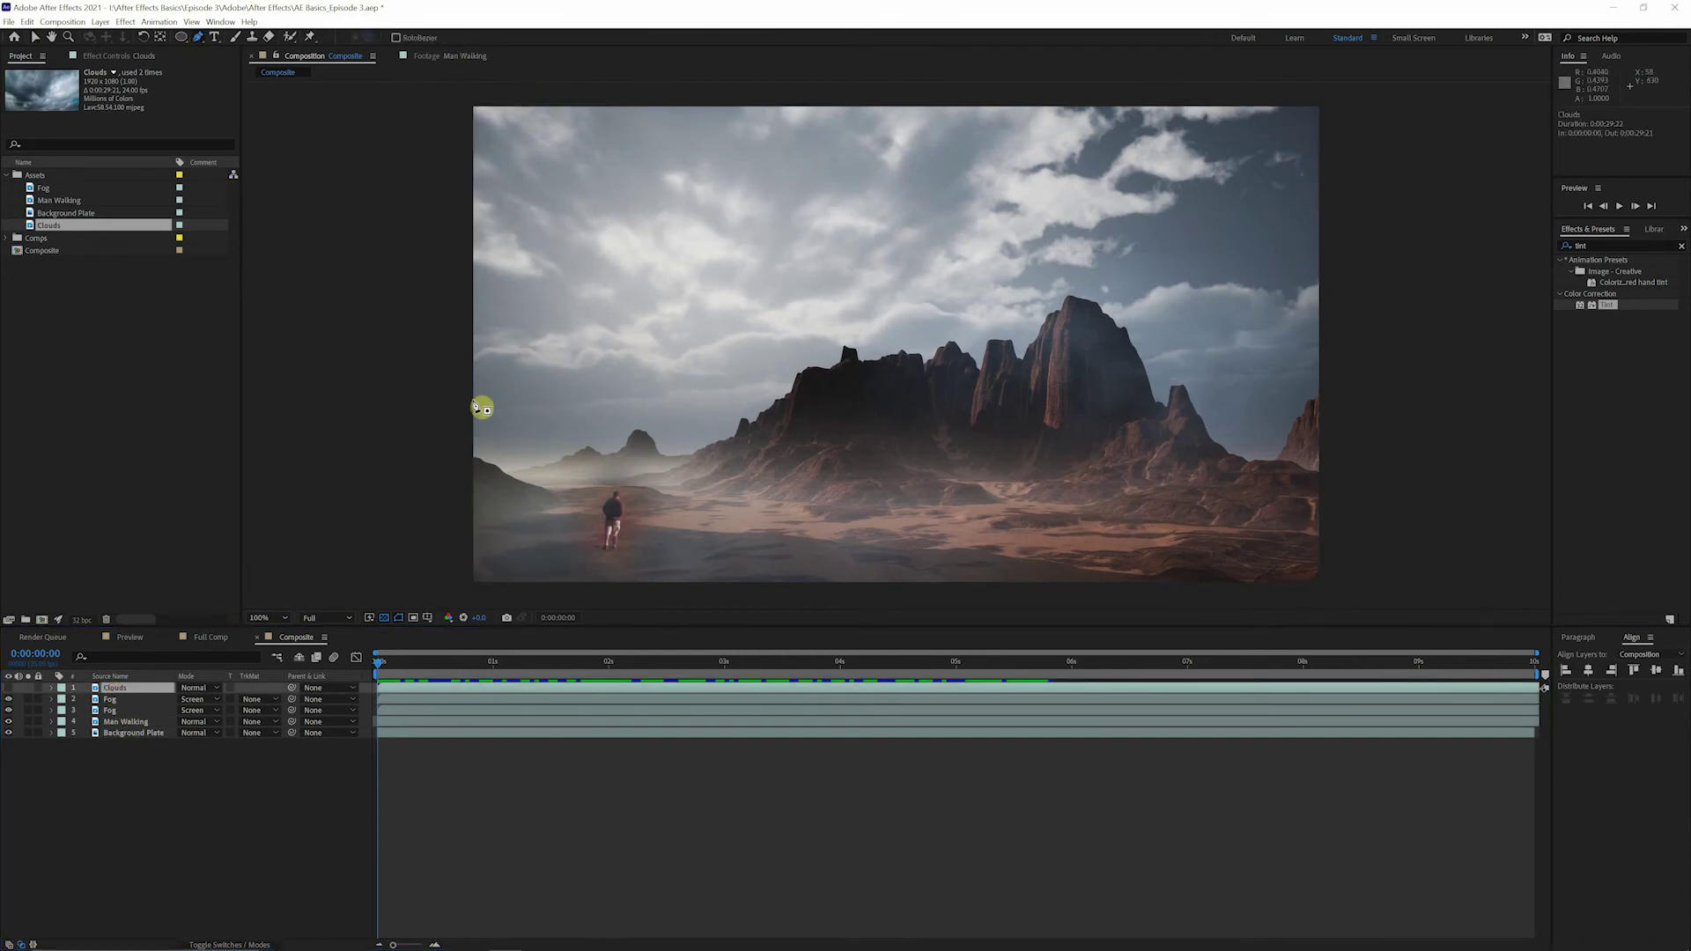
{"action": "left_click", "coordinate": [461, 439]}
{"action": "left_click", "coordinate": [558, 442]}
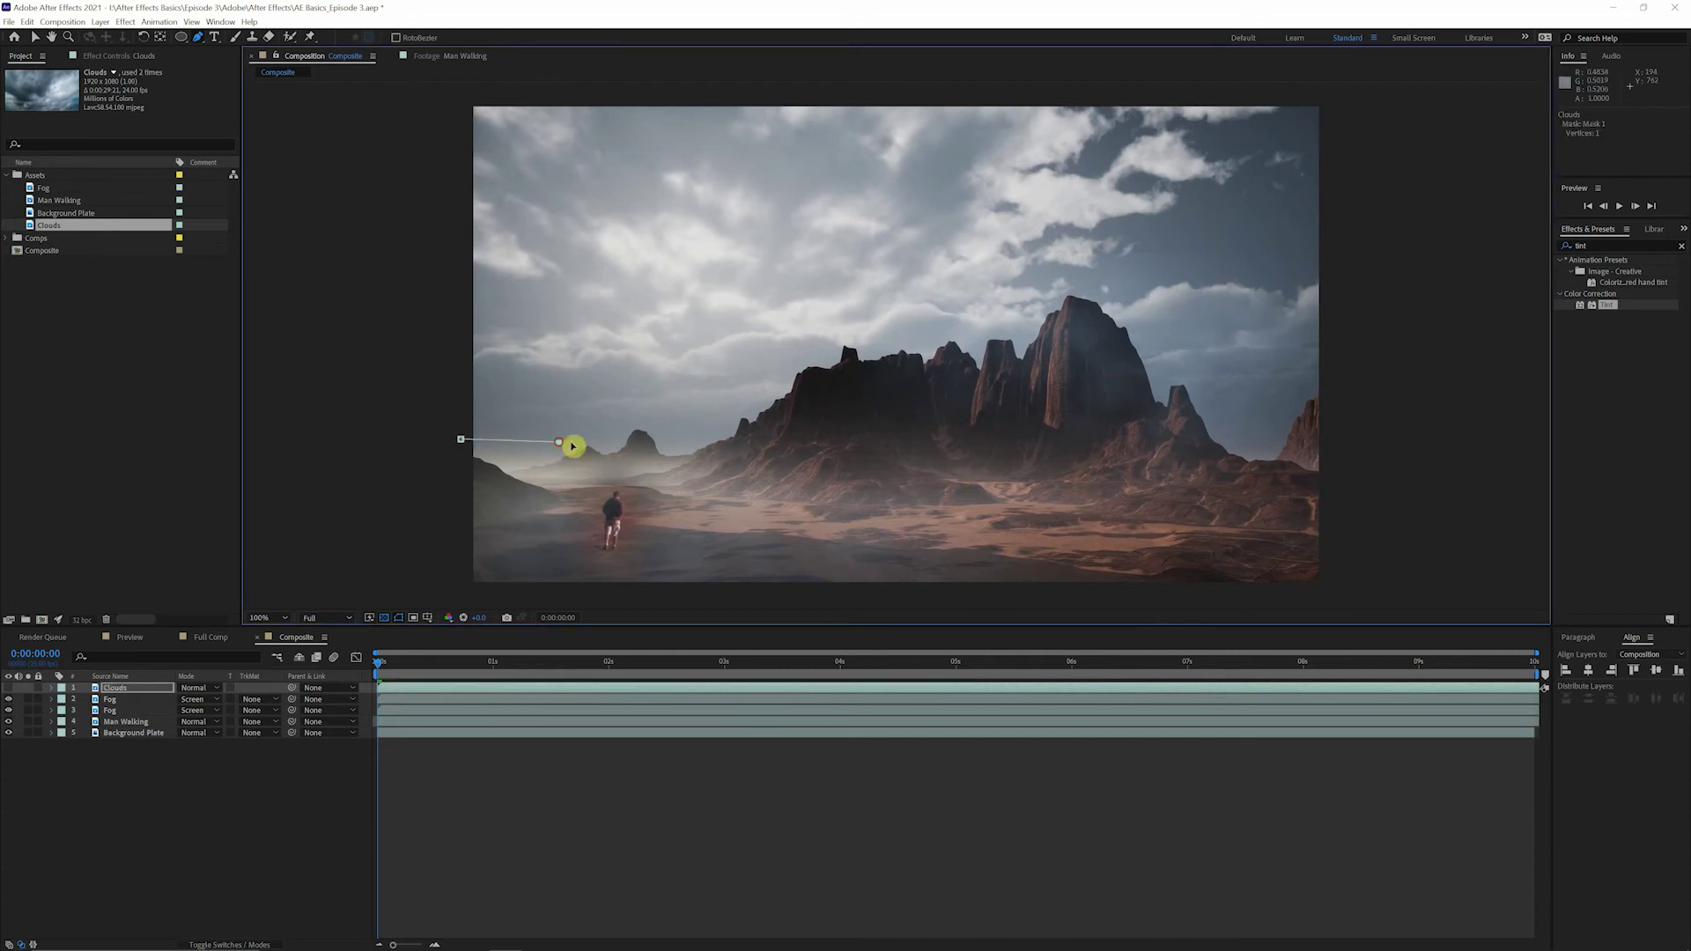
{"action": "left_click", "coordinate": [648, 423]}
{"action": "left_click", "coordinate": [693, 414]}
{"action": "left_click", "coordinate": [779, 389]}
{"action": "left_click", "coordinate": [835, 356]}
{"action": "left_click", "coordinate": [910, 332]}
{"action": "left_click", "coordinate": [955, 324]}
Step: Continue the Clouds mask across the peak and past the frame's right edge
{"action": "left_click", "coordinate": [1047, 315]}
{"action": "left_click", "coordinate": [1172, 345]}
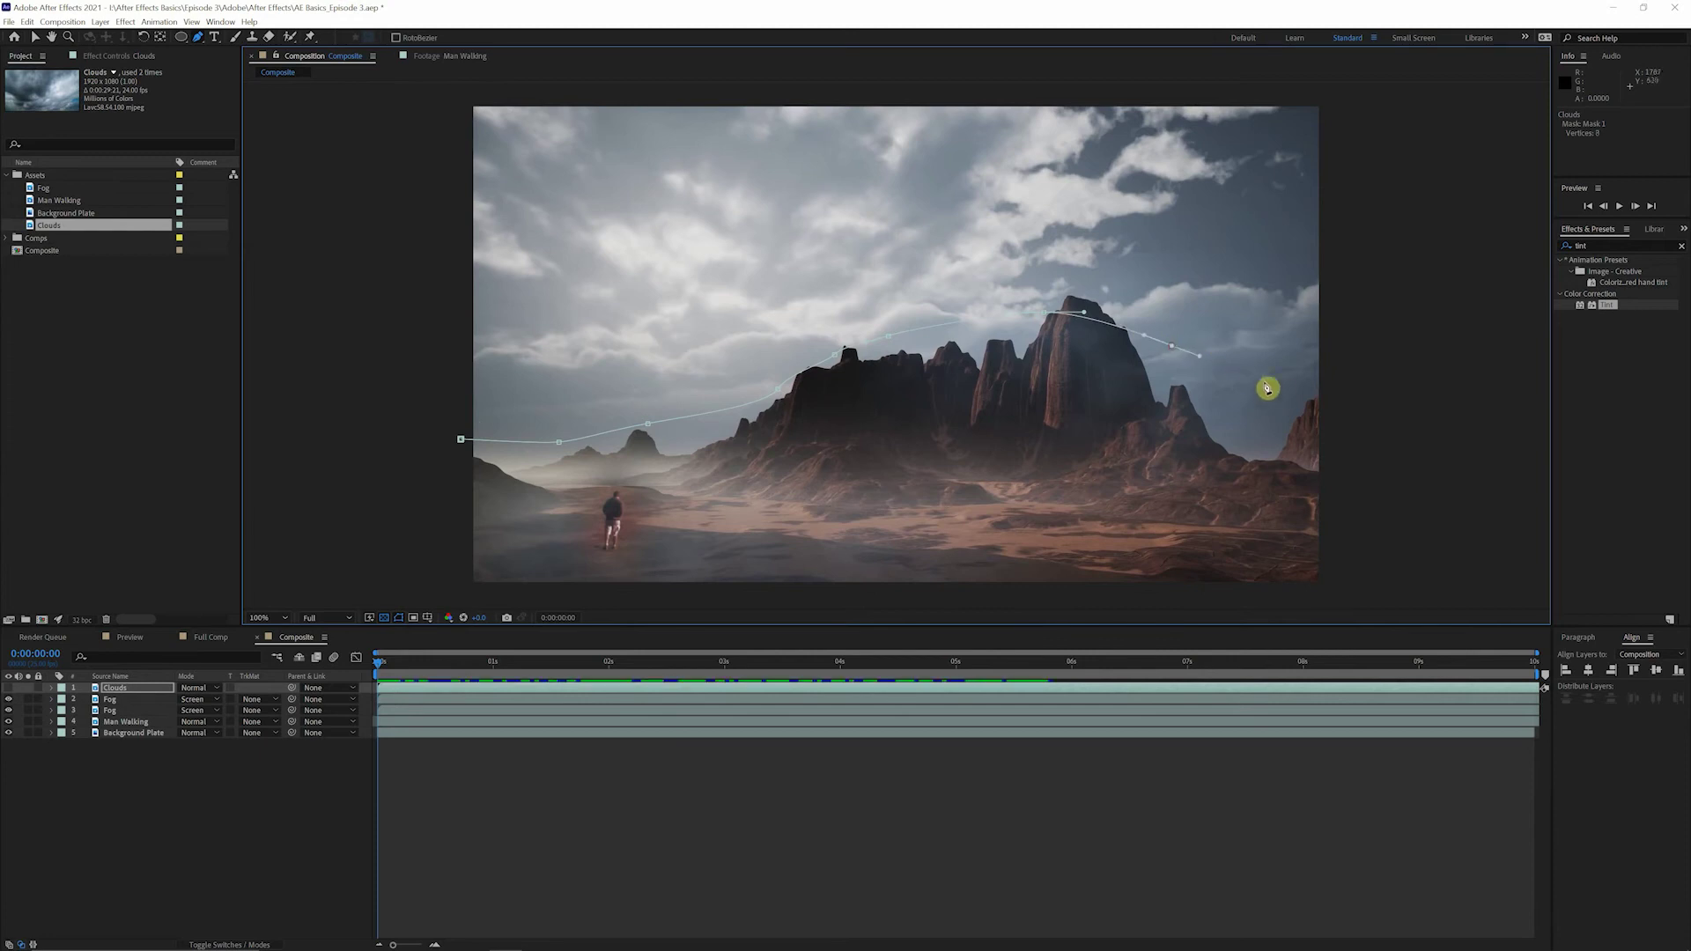
{"action": "left_click", "coordinate": [1287, 387]}
{"action": "left_click", "coordinate": [1317, 385]}
{"action": "left_click", "coordinate": [1357, 369]}
{"action": "left_click_drag", "start_coordinate": [1357, 369], "coordinate": [1378, 336]}
Step: Close the mask above the frame and make the Clouds layer visible again
{"action": "key", "text": "comma"}
{"action": "key", "text": "comma"}
{"action": "left_click", "coordinate": [1024, 266]}
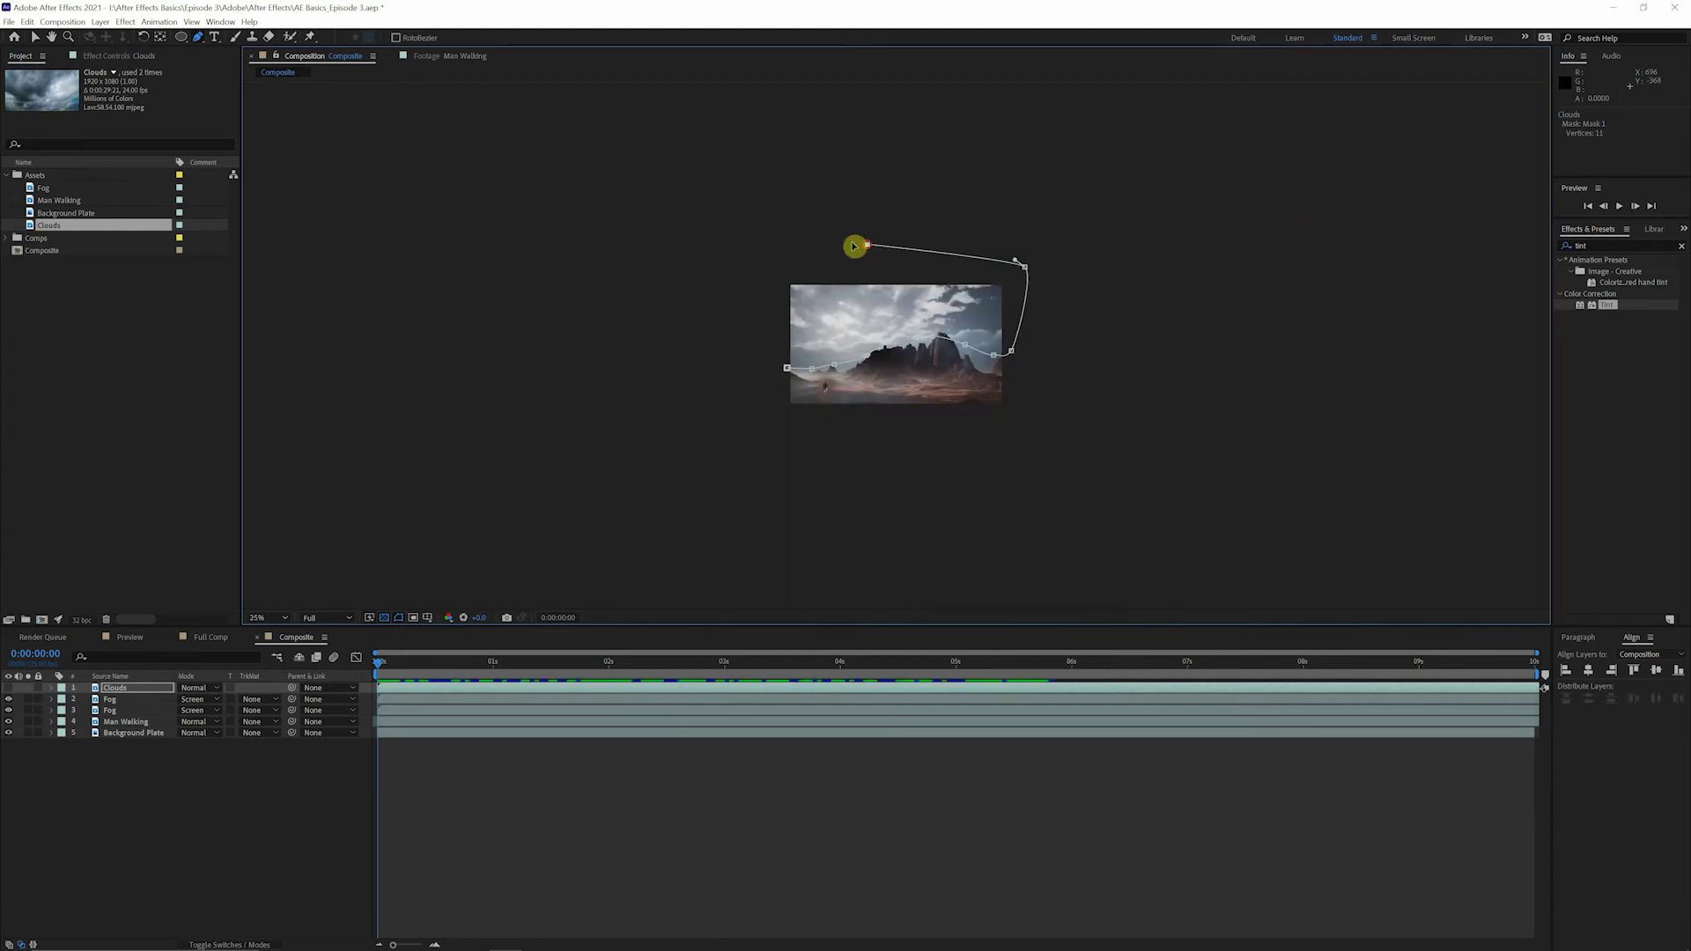
{"action": "left_click_drag", "start_coordinate": [868, 244], "coordinate": [755, 305]}
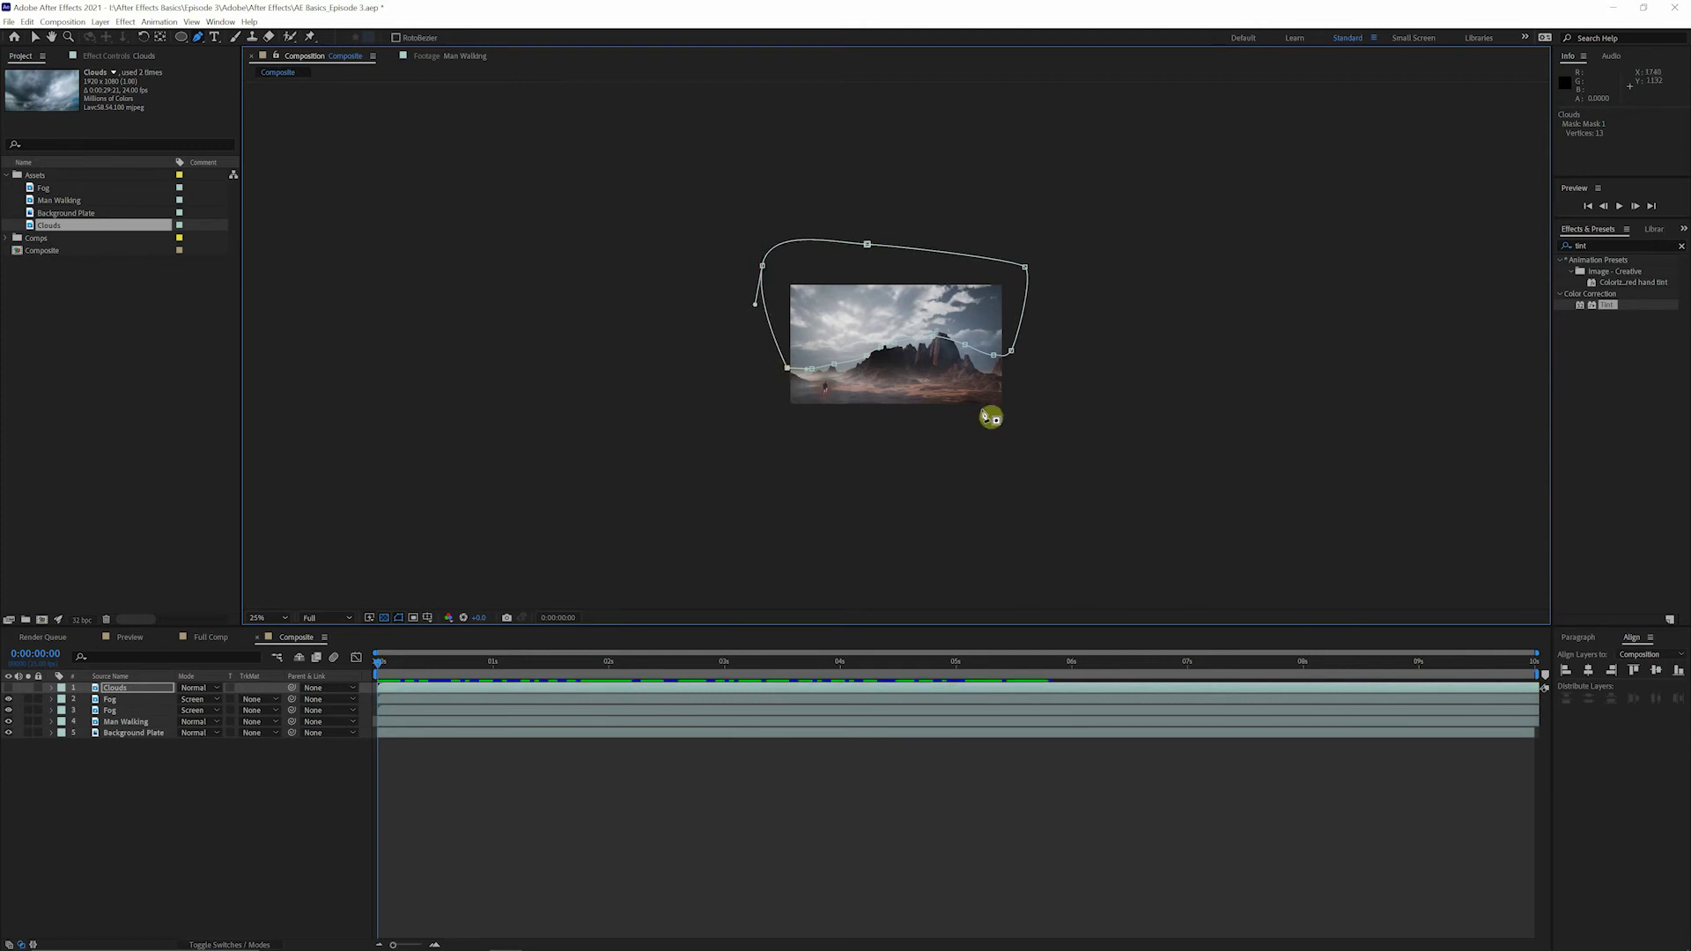
{"action": "key", "text": "period"}
{"action": "key", "text": "period"}
{"action": "key", "text": "period"}
{"action": "key", "text": "period"}
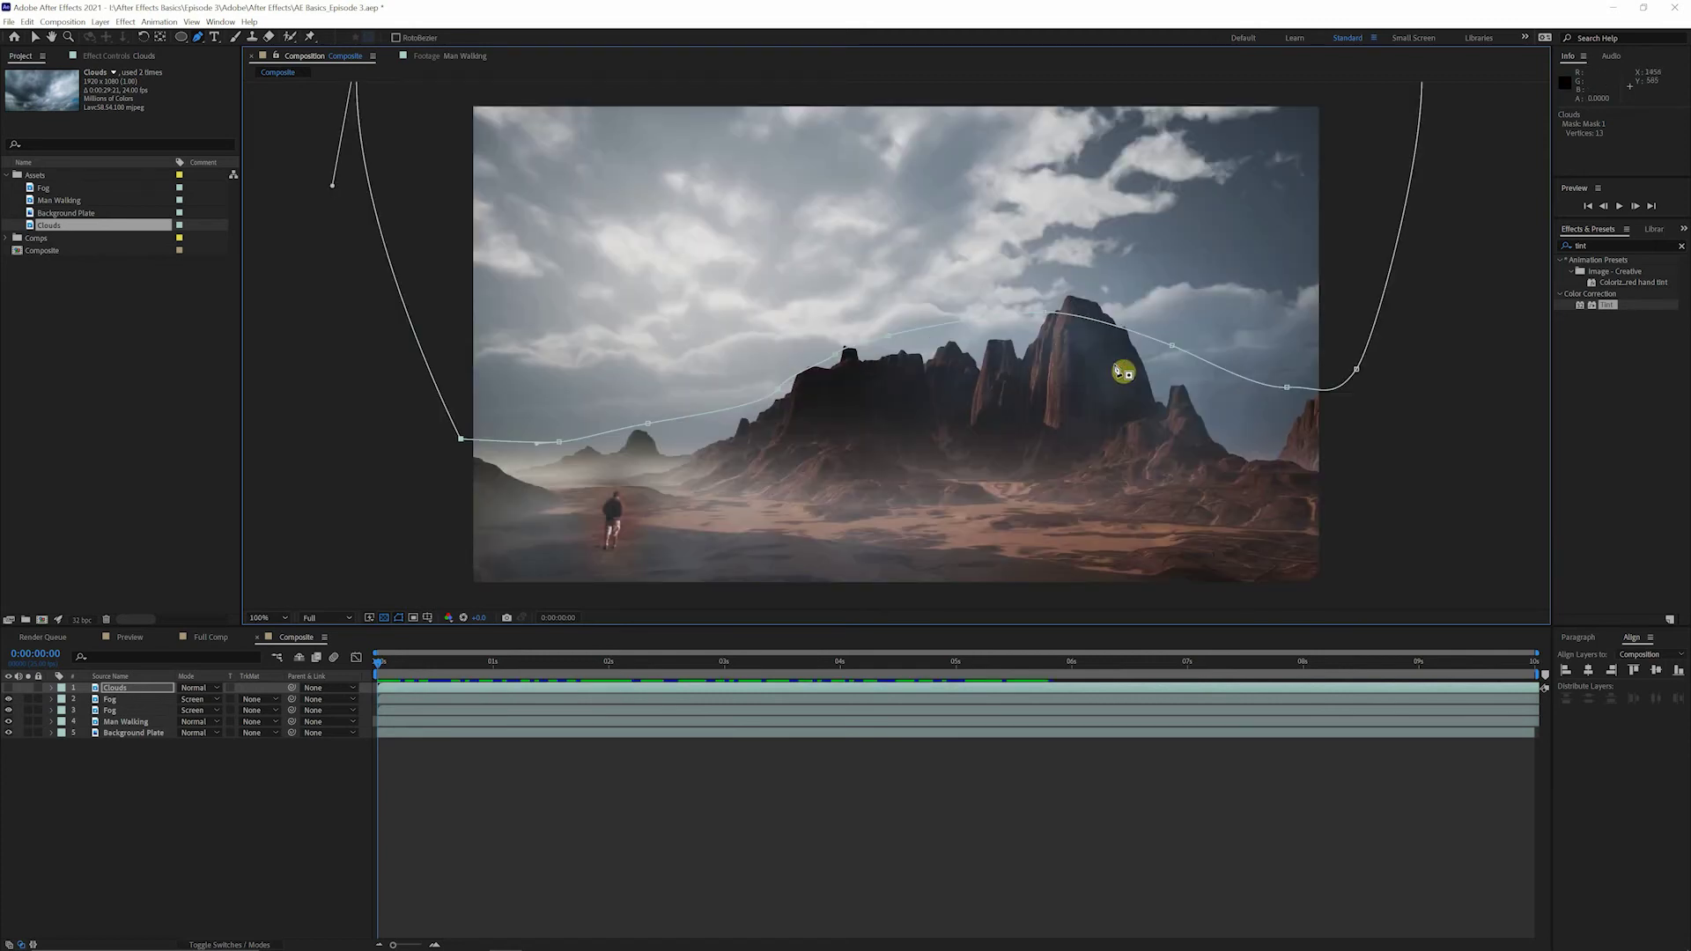
{"action": "left_click", "coordinate": [8, 688]}
{"action": "left_click", "coordinate": [243, 762]}
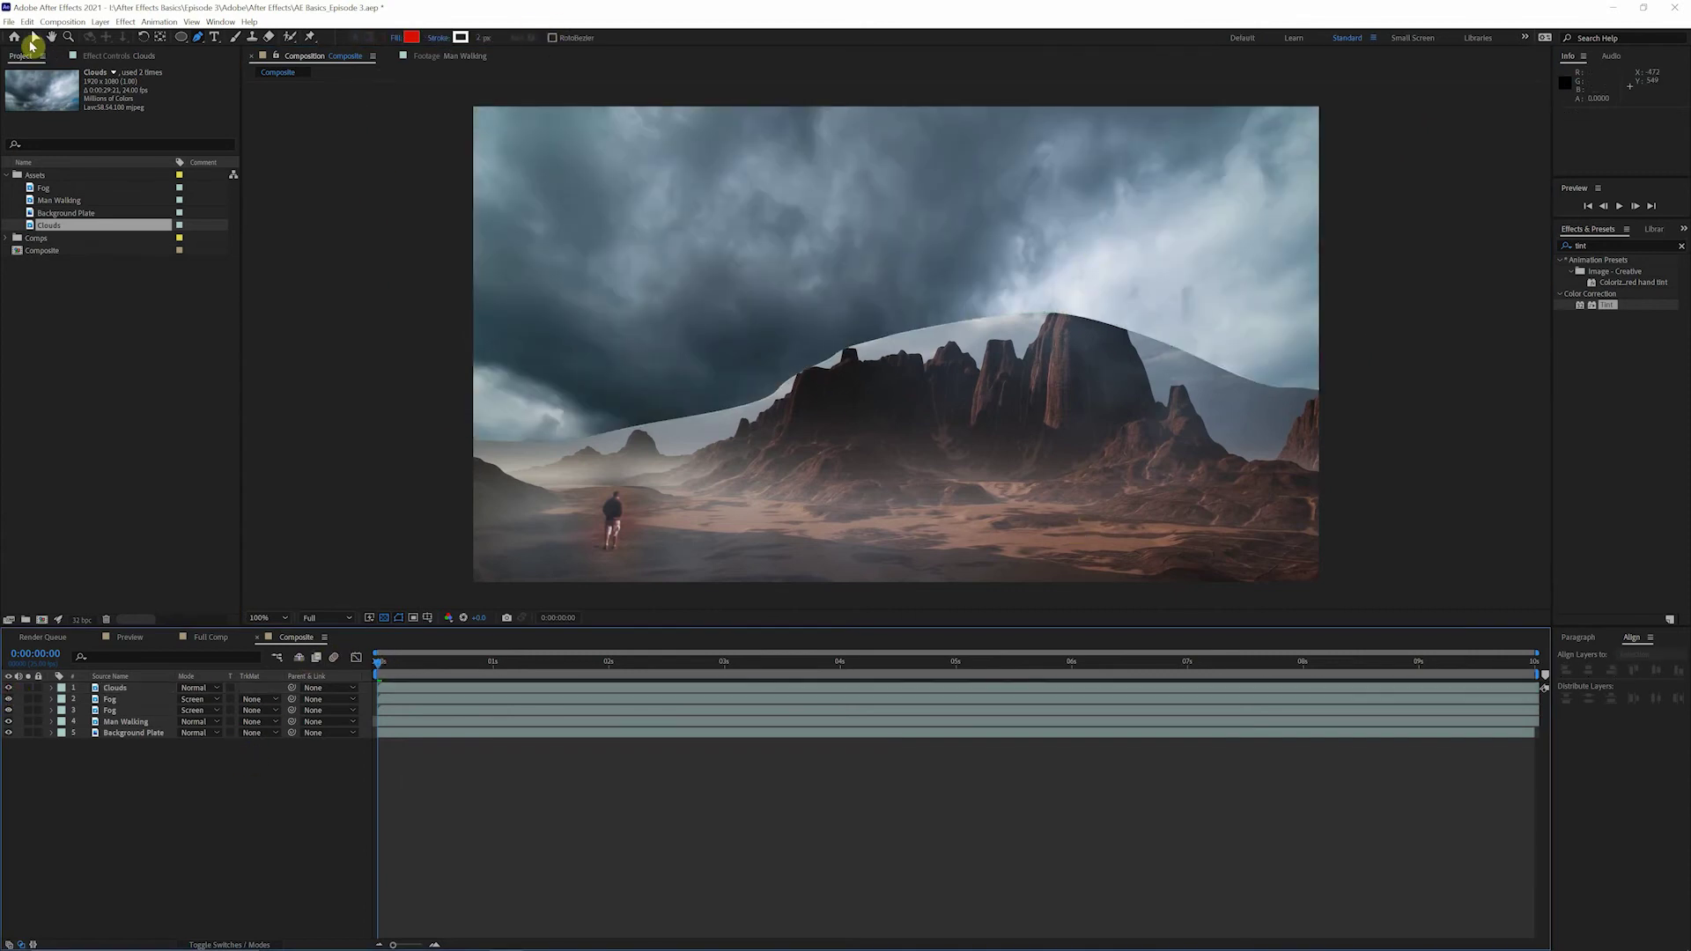
{"action": "left_click", "coordinate": [34, 37]}
{"action": "left_click", "coordinate": [119, 689]}
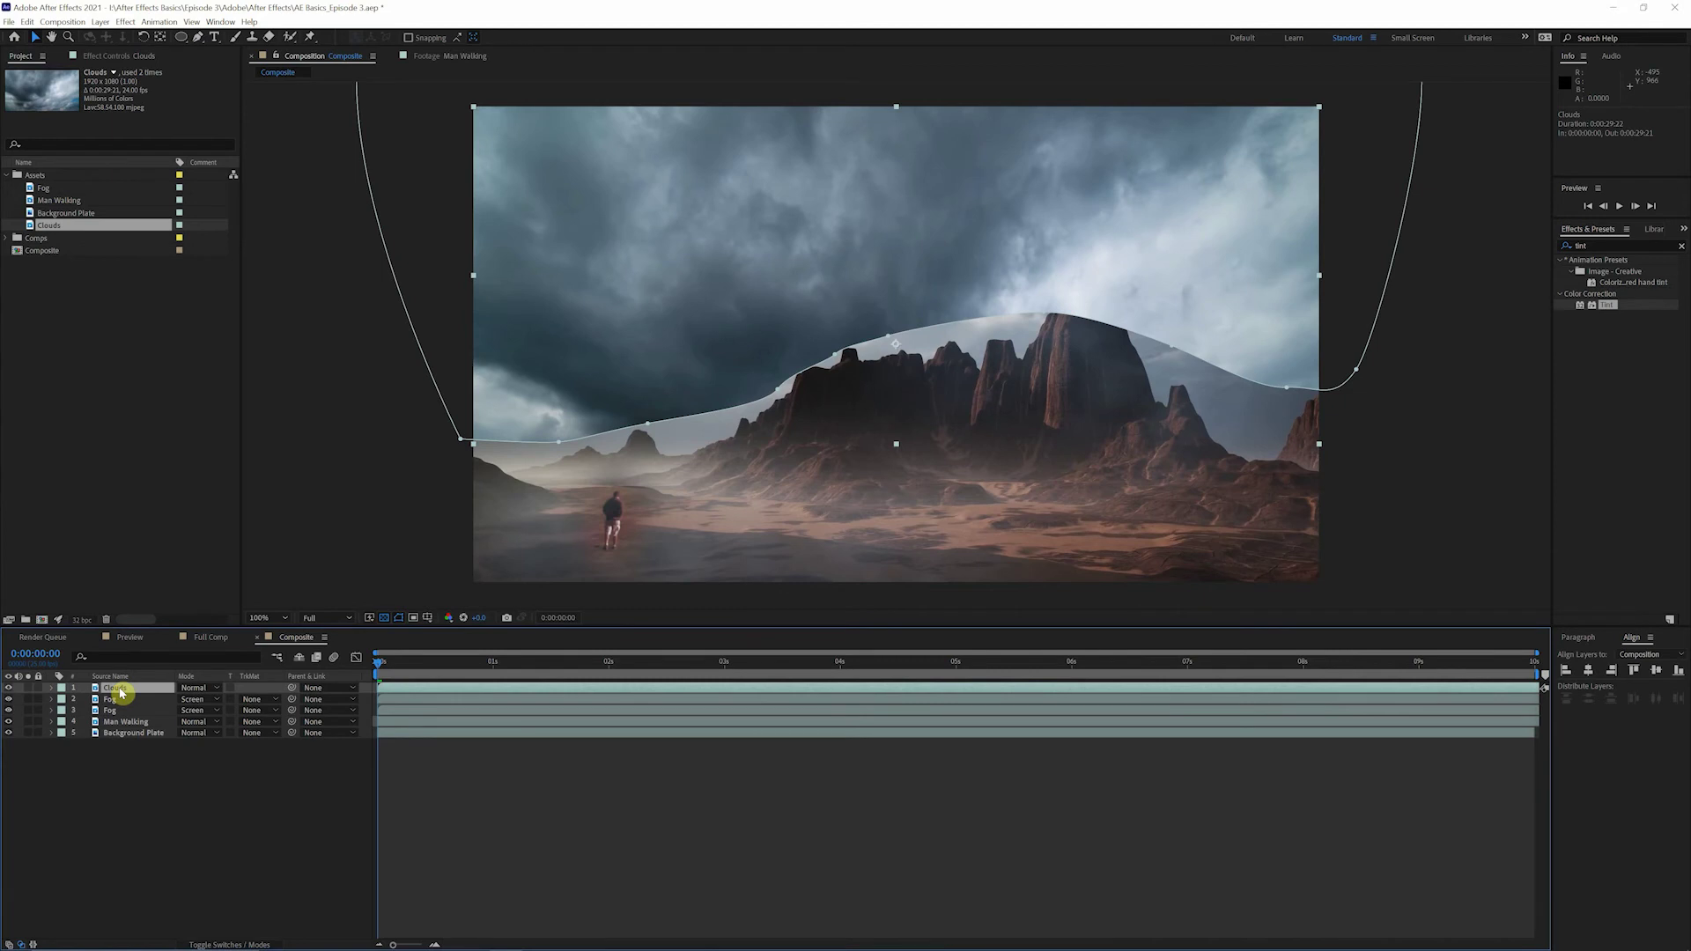
Step: Feather the Clouds mask by 155 pixels and contract its edge by 75 pixels
{"action": "key", "text": "m"}
{"action": "key", "text": "m"}
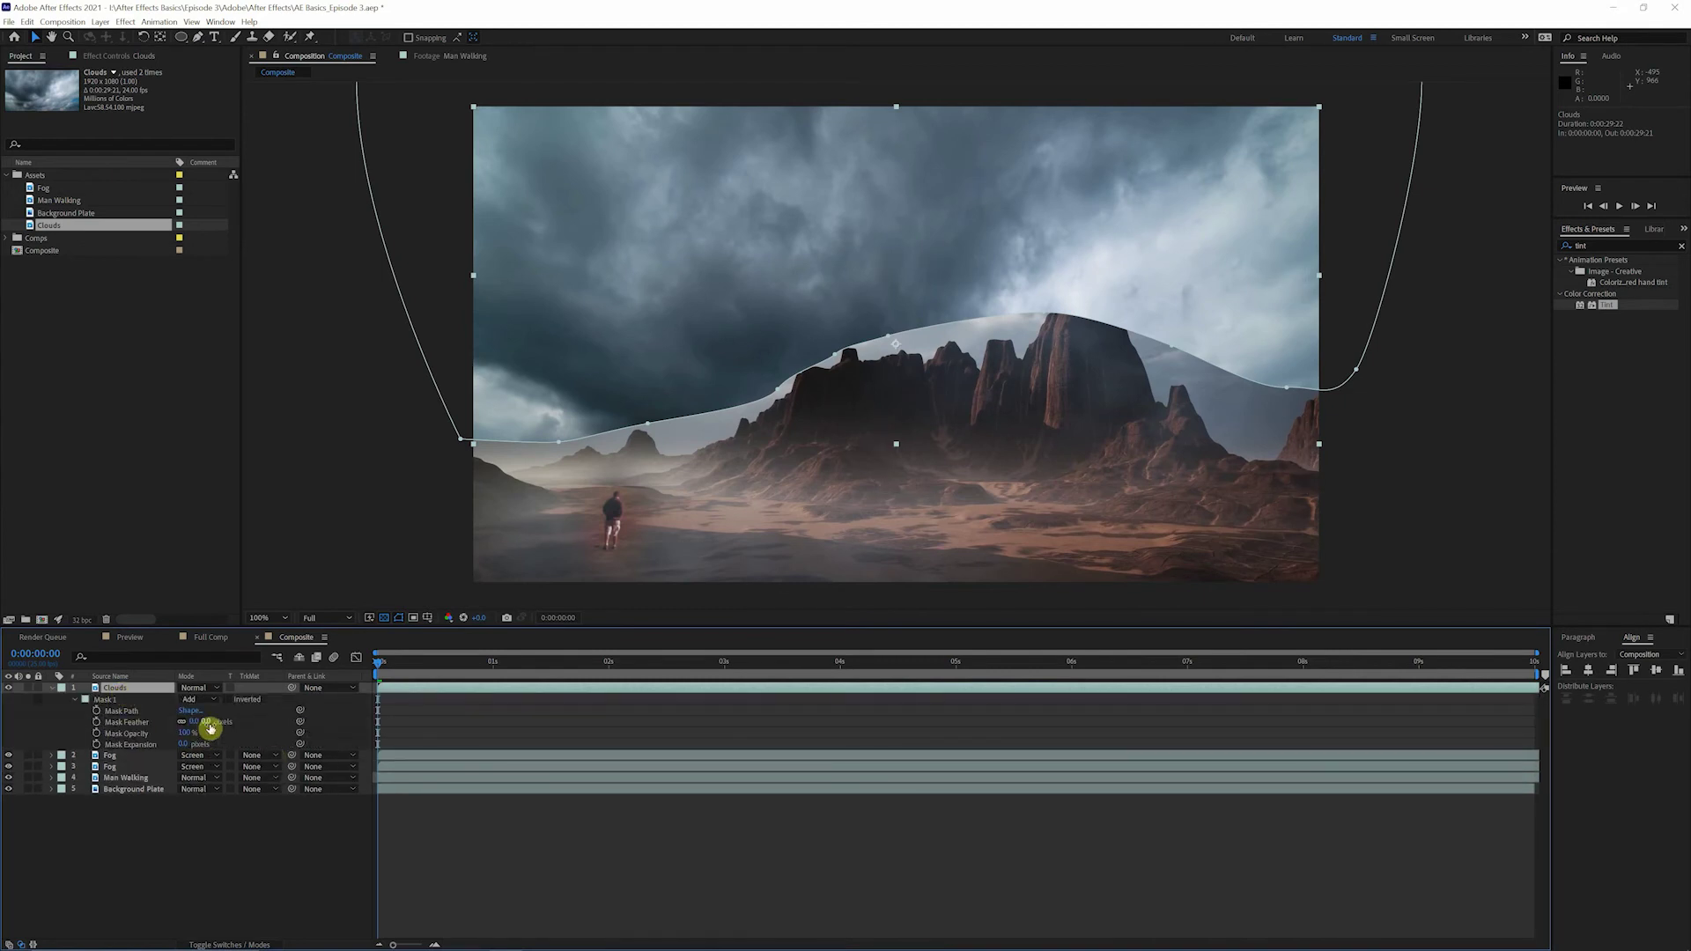
{"action": "left_click_drag", "start_coordinate": [211, 729], "coordinate": [335, 711]}
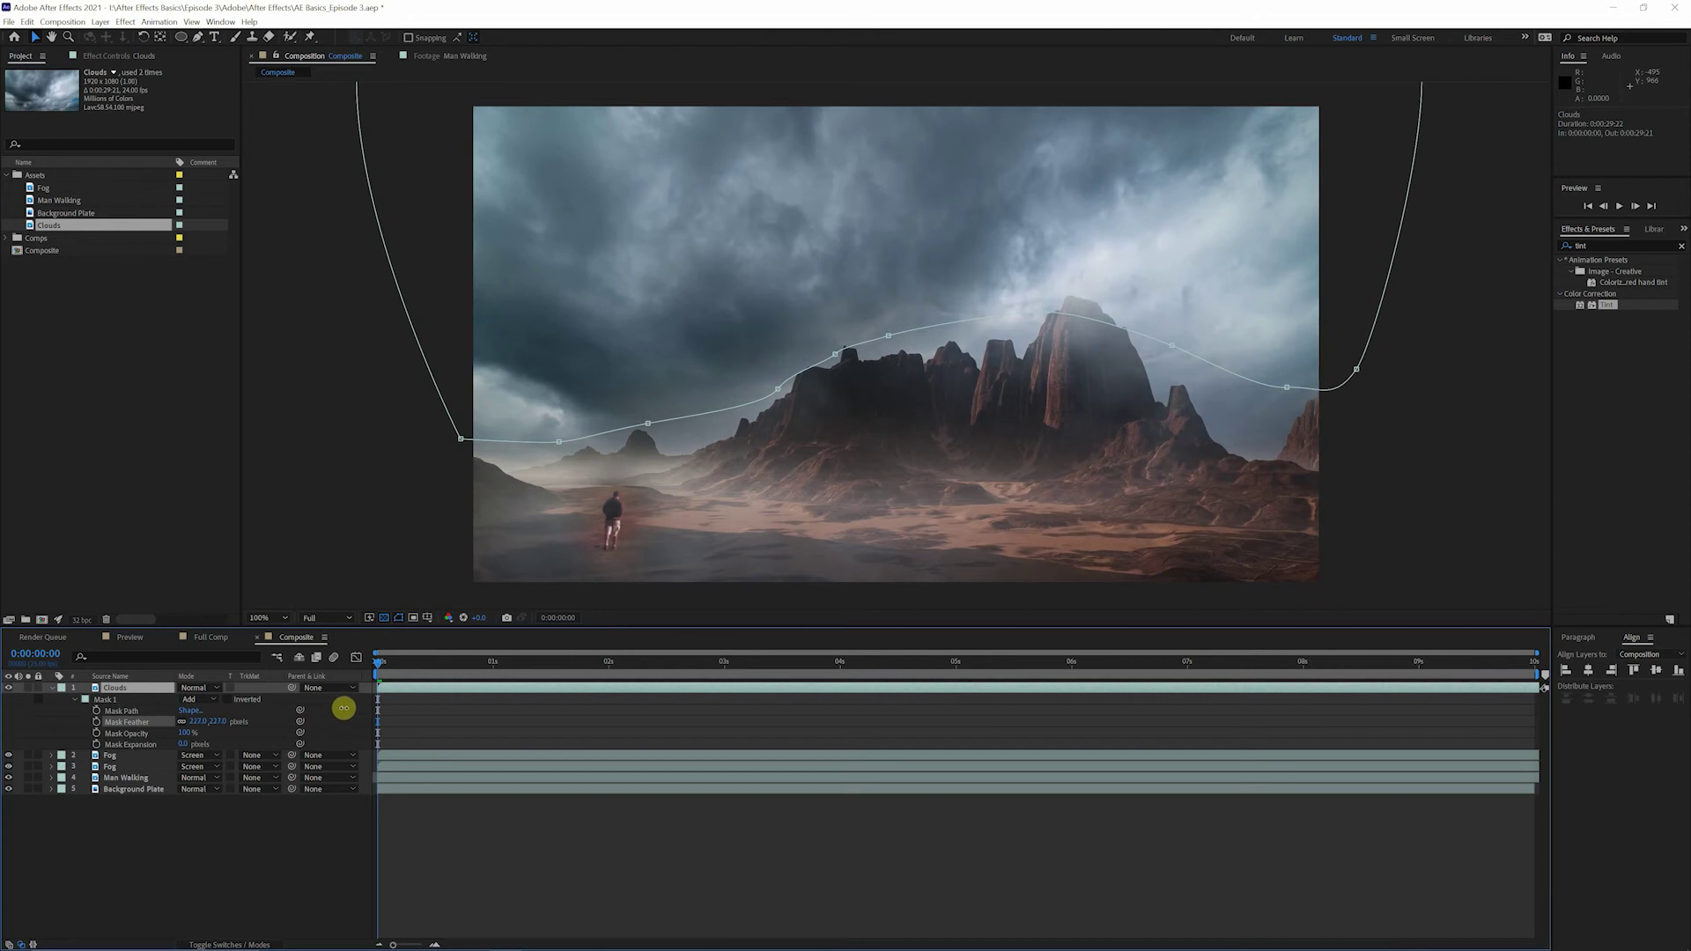
{"action": "left_click_drag", "start_coordinate": [184, 747], "coordinate": [138, 750]}
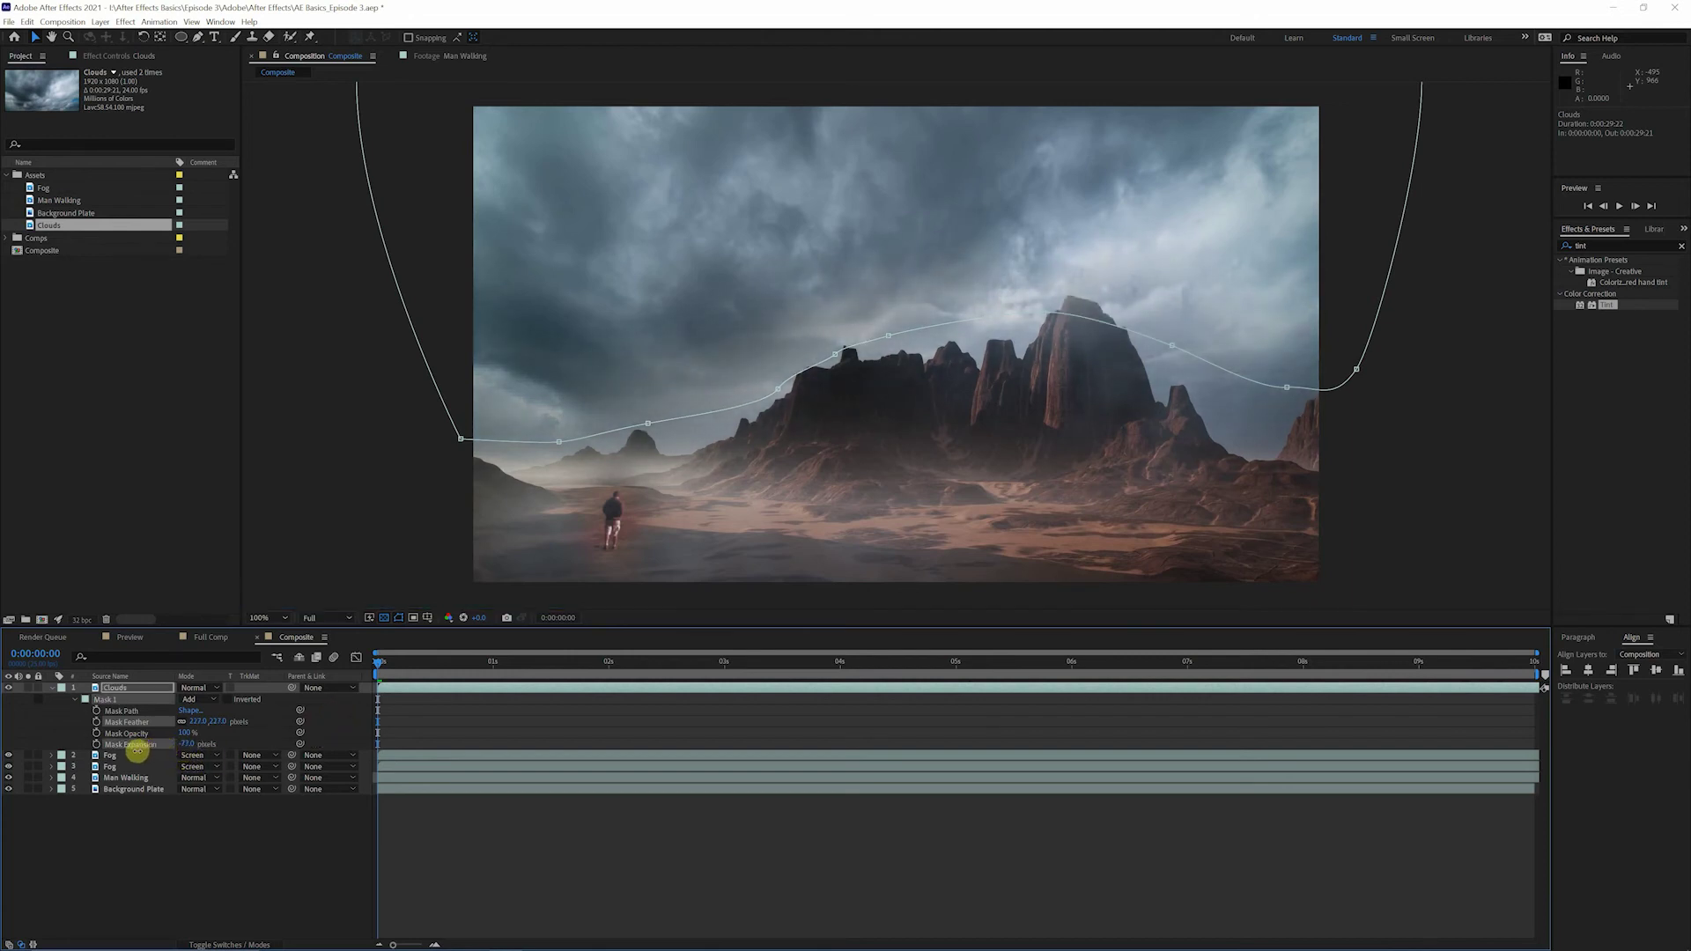
Step: Adjust the mask points around the tallest peak to follow the ridge, then preview
{"action": "left_click_drag", "start_coordinate": [560, 441], "coordinate": [533, 454]}
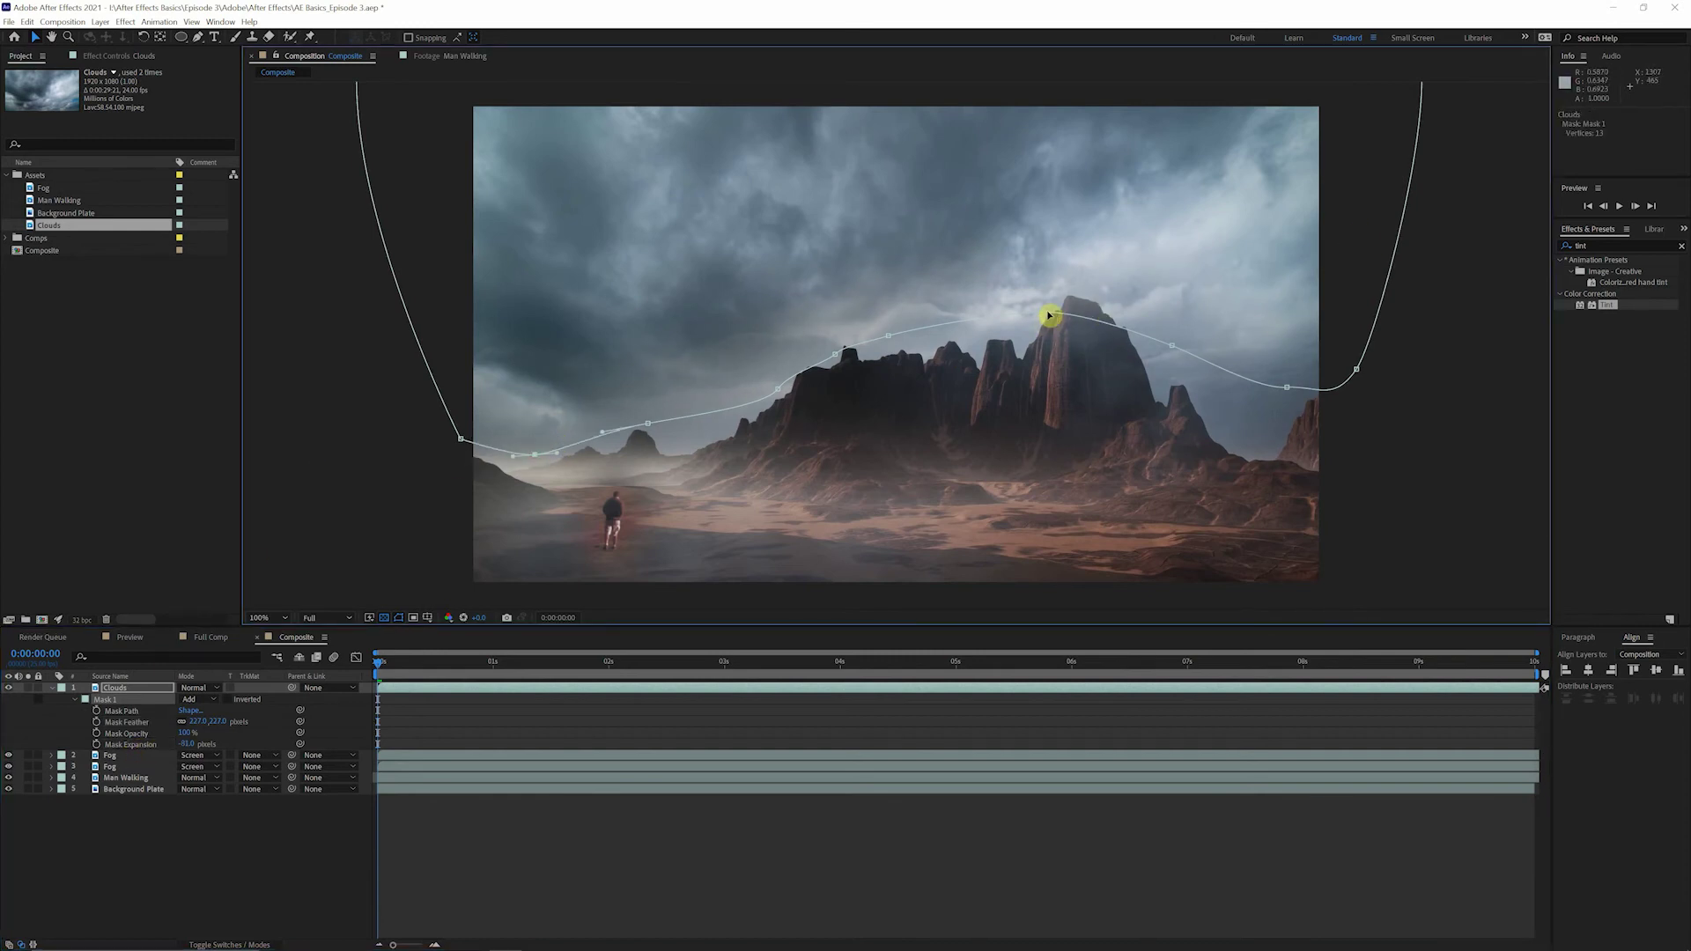
{"action": "left_click_drag", "start_coordinate": [1049, 317], "coordinate": [1078, 302]}
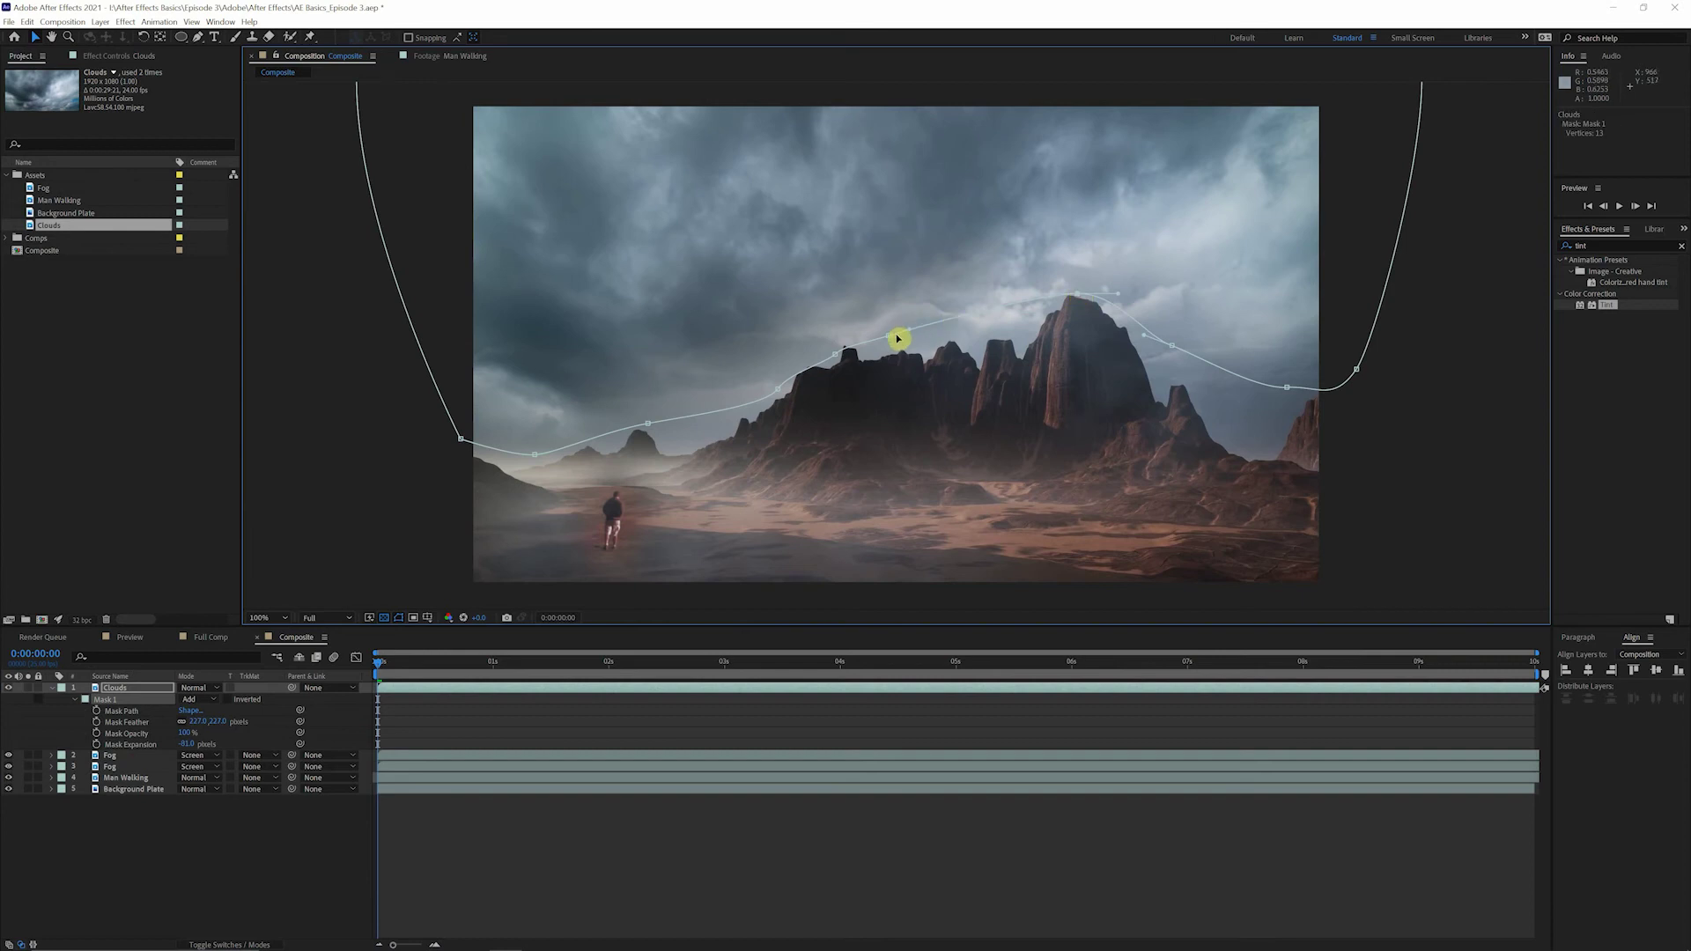
{"action": "left_click_drag", "start_coordinate": [899, 340], "coordinate": [935, 346]}
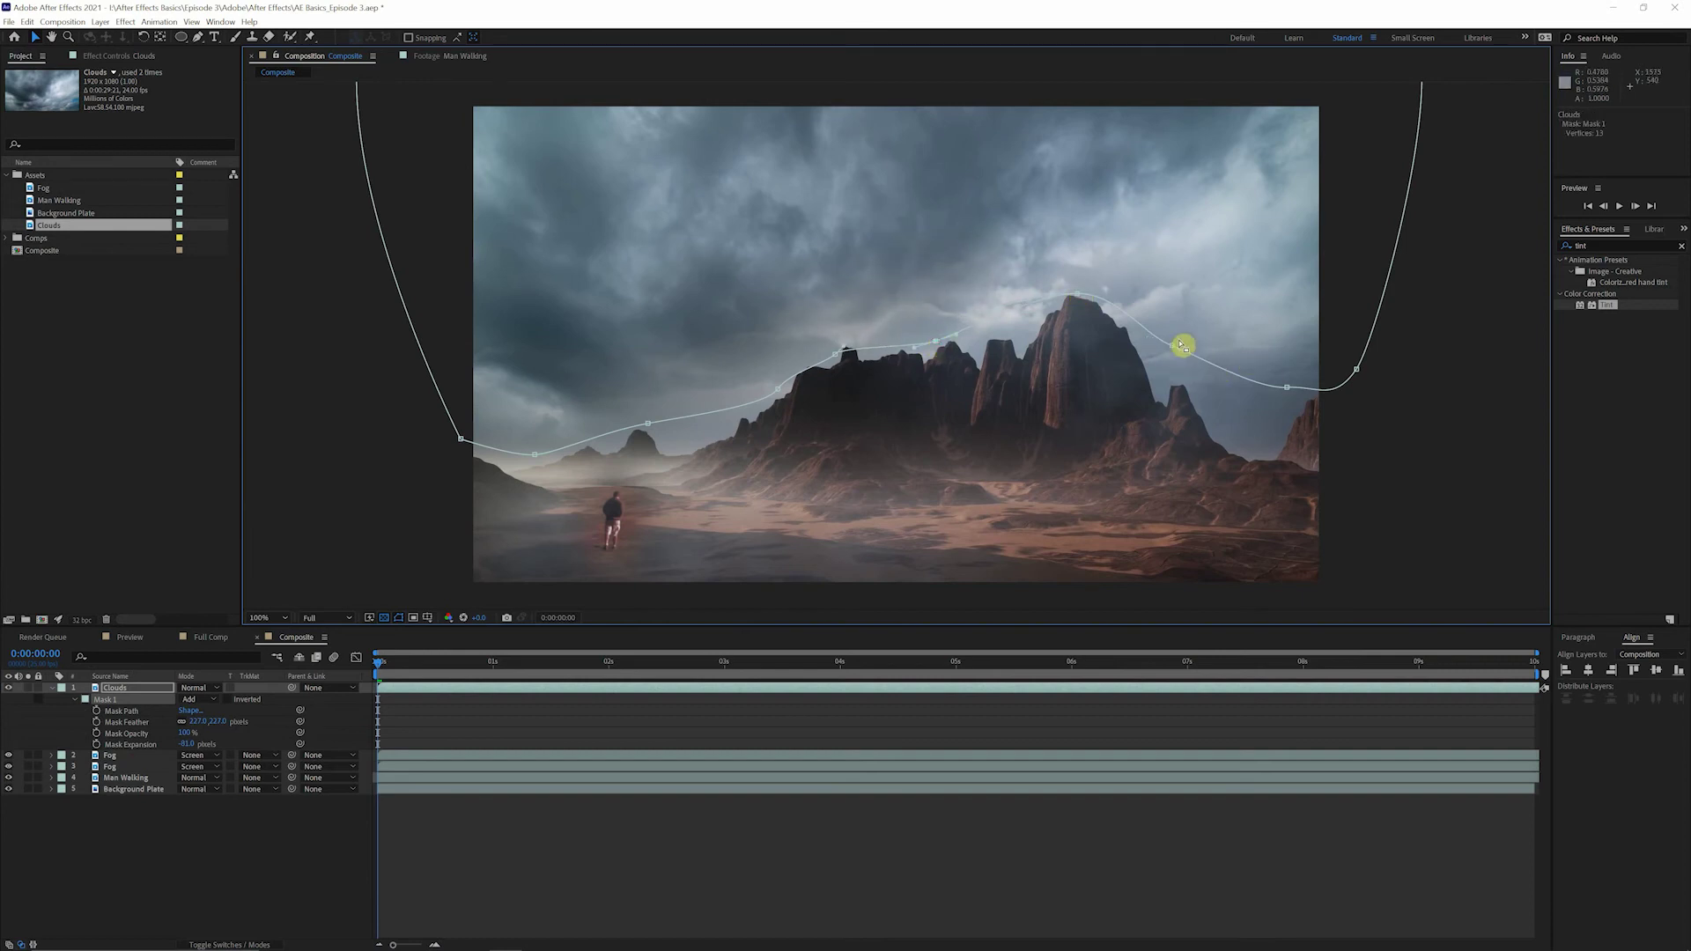
{"action": "left_click_drag", "start_coordinate": [1173, 350], "coordinate": [1182, 381]}
{"action": "left_click_drag", "start_coordinate": [1287, 389], "coordinate": [1262, 441]}
{"action": "key", "text": "space"}
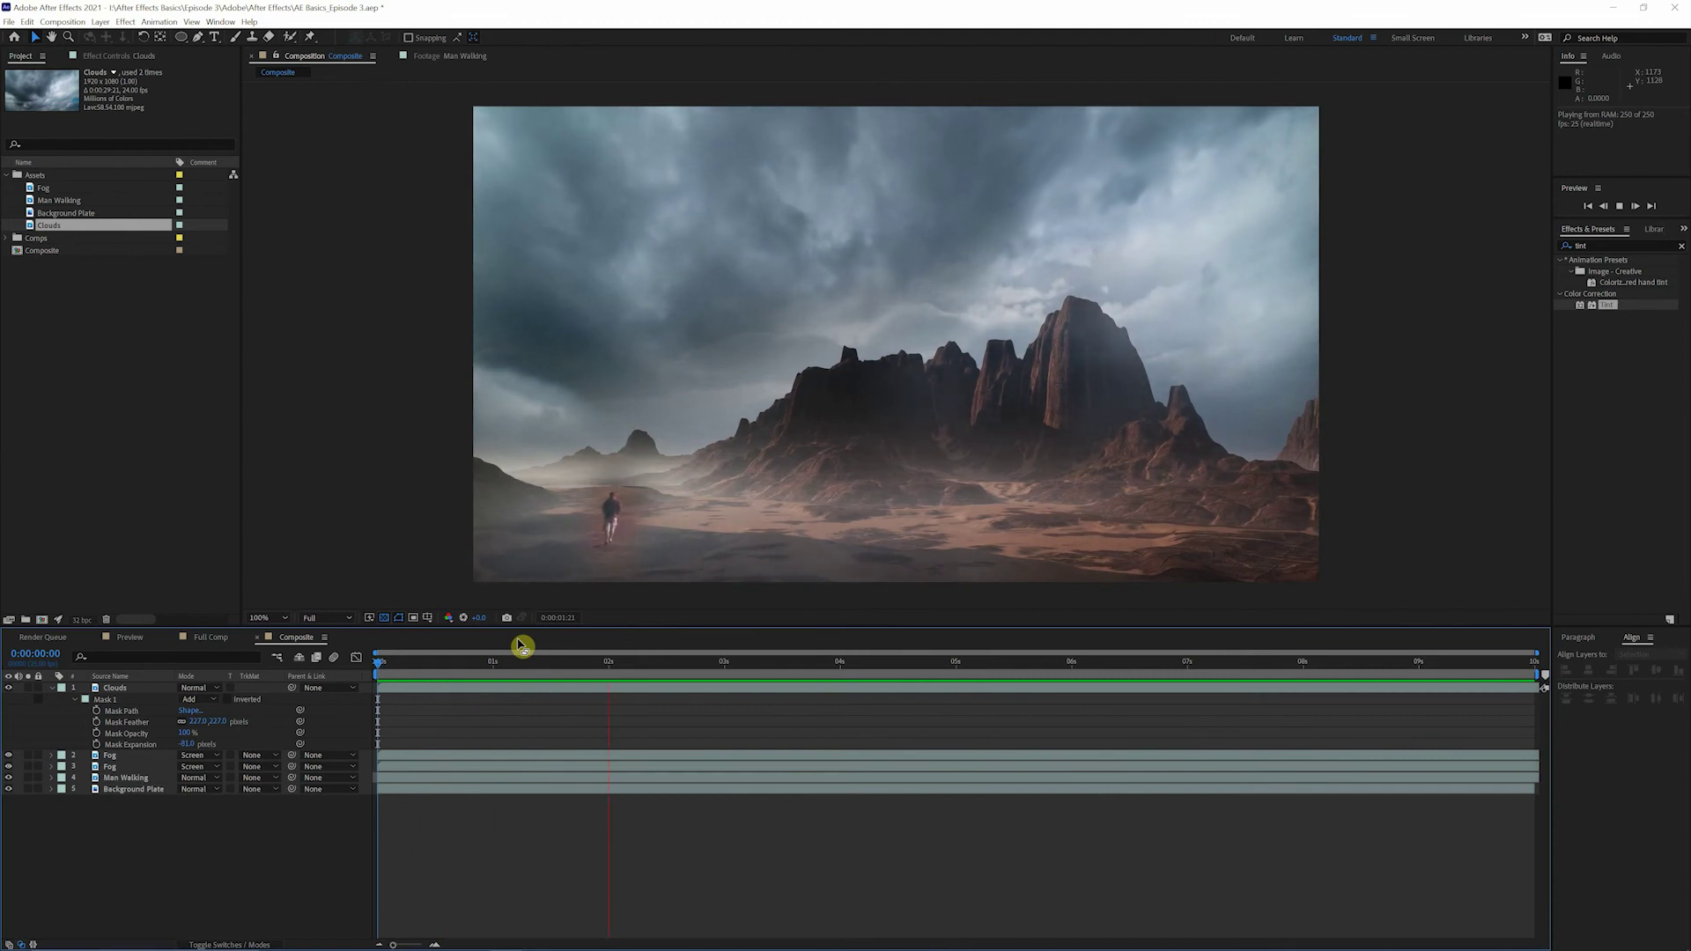
Step: Stop the RAM preview and collapse the Clouds layer's Mask 1 properties in the timeline
{"action": "left_click", "coordinate": [521, 645]}
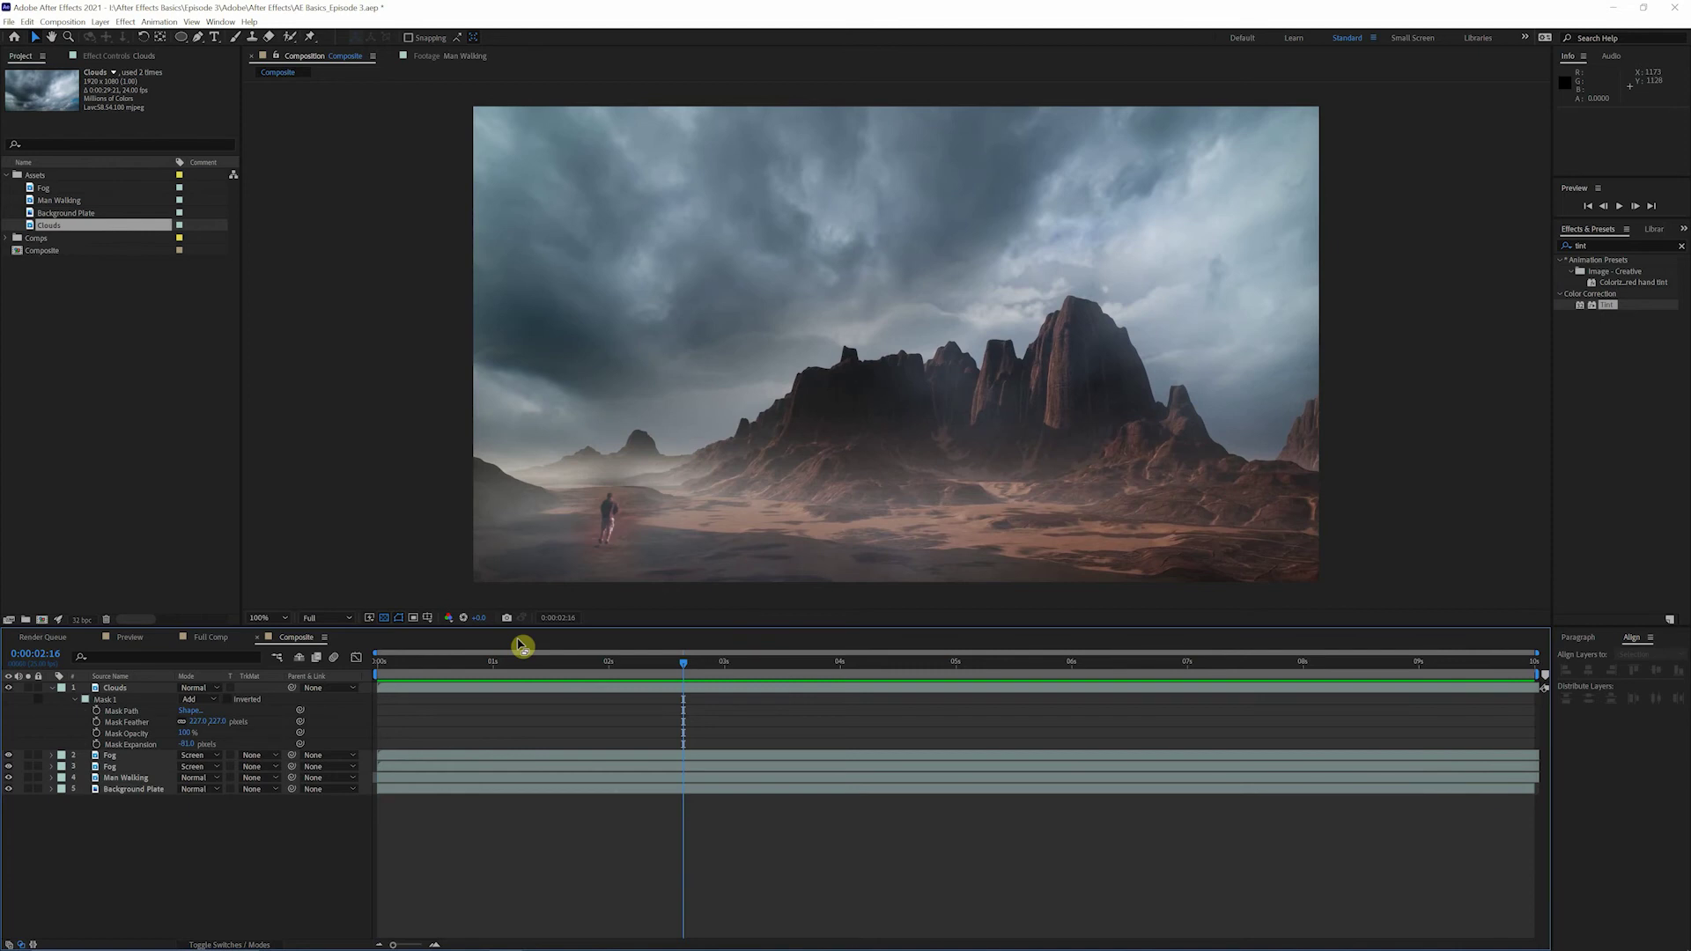
{"action": "left_click", "coordinate": [57, 698]}
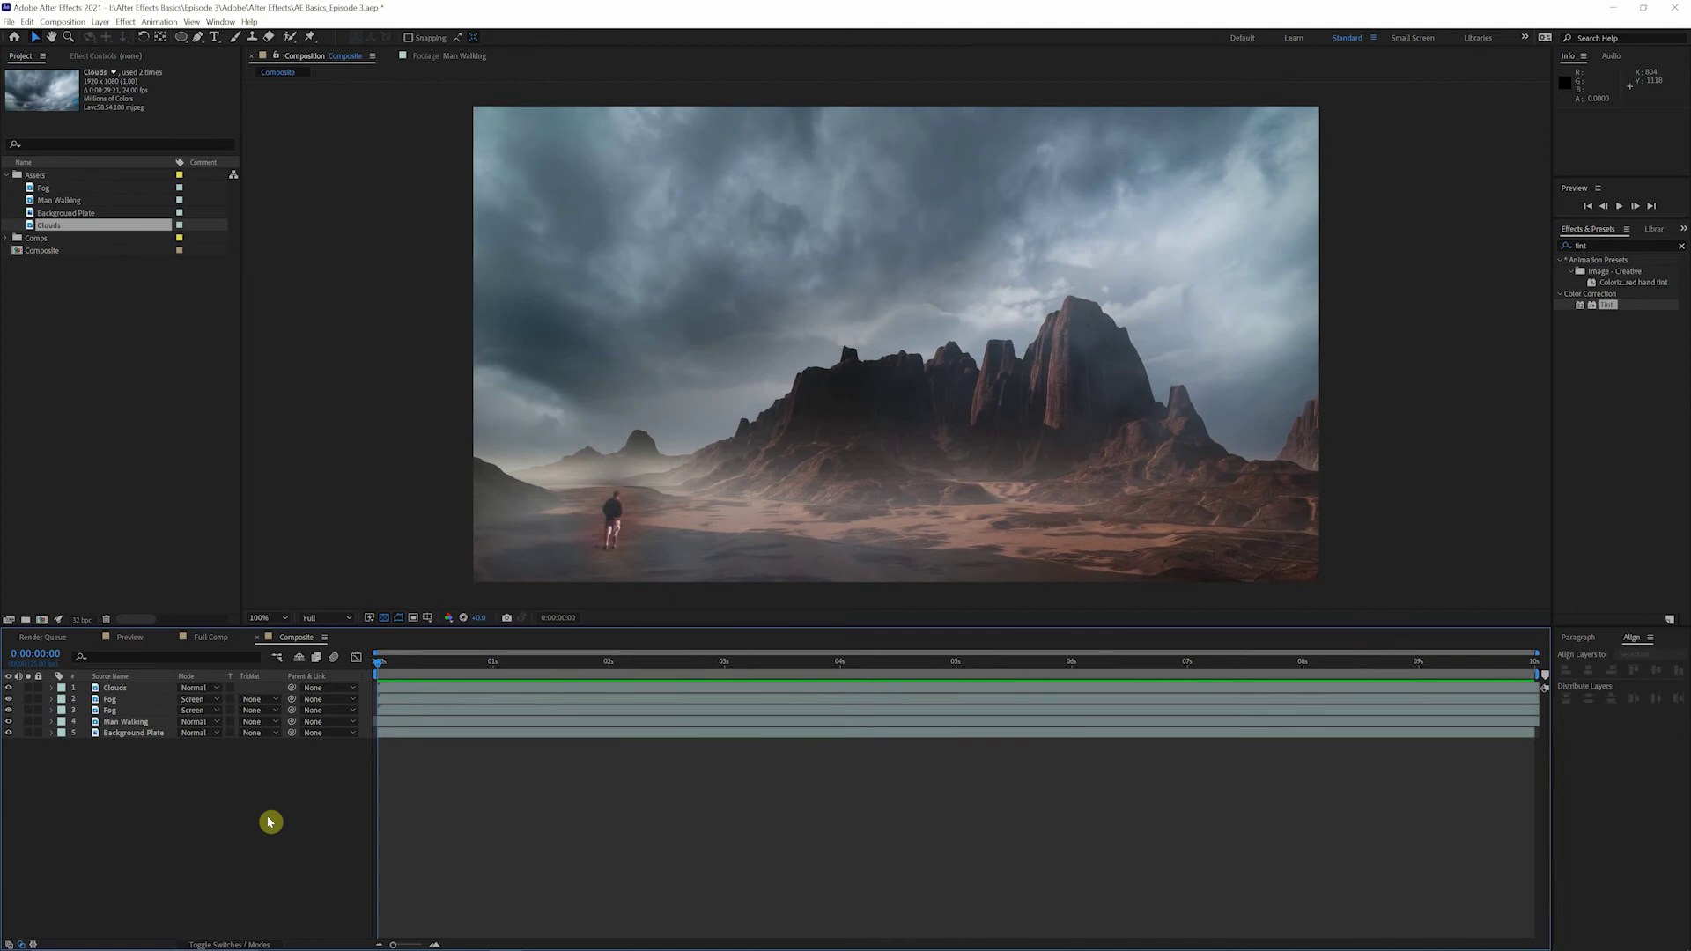
Step: Pre-compose all five layers into 'Full Composite', keeping Move all attributes
{"action": "left_click_drag", "start_coordinate": [195, 807], "coordinate": [101, 693]}
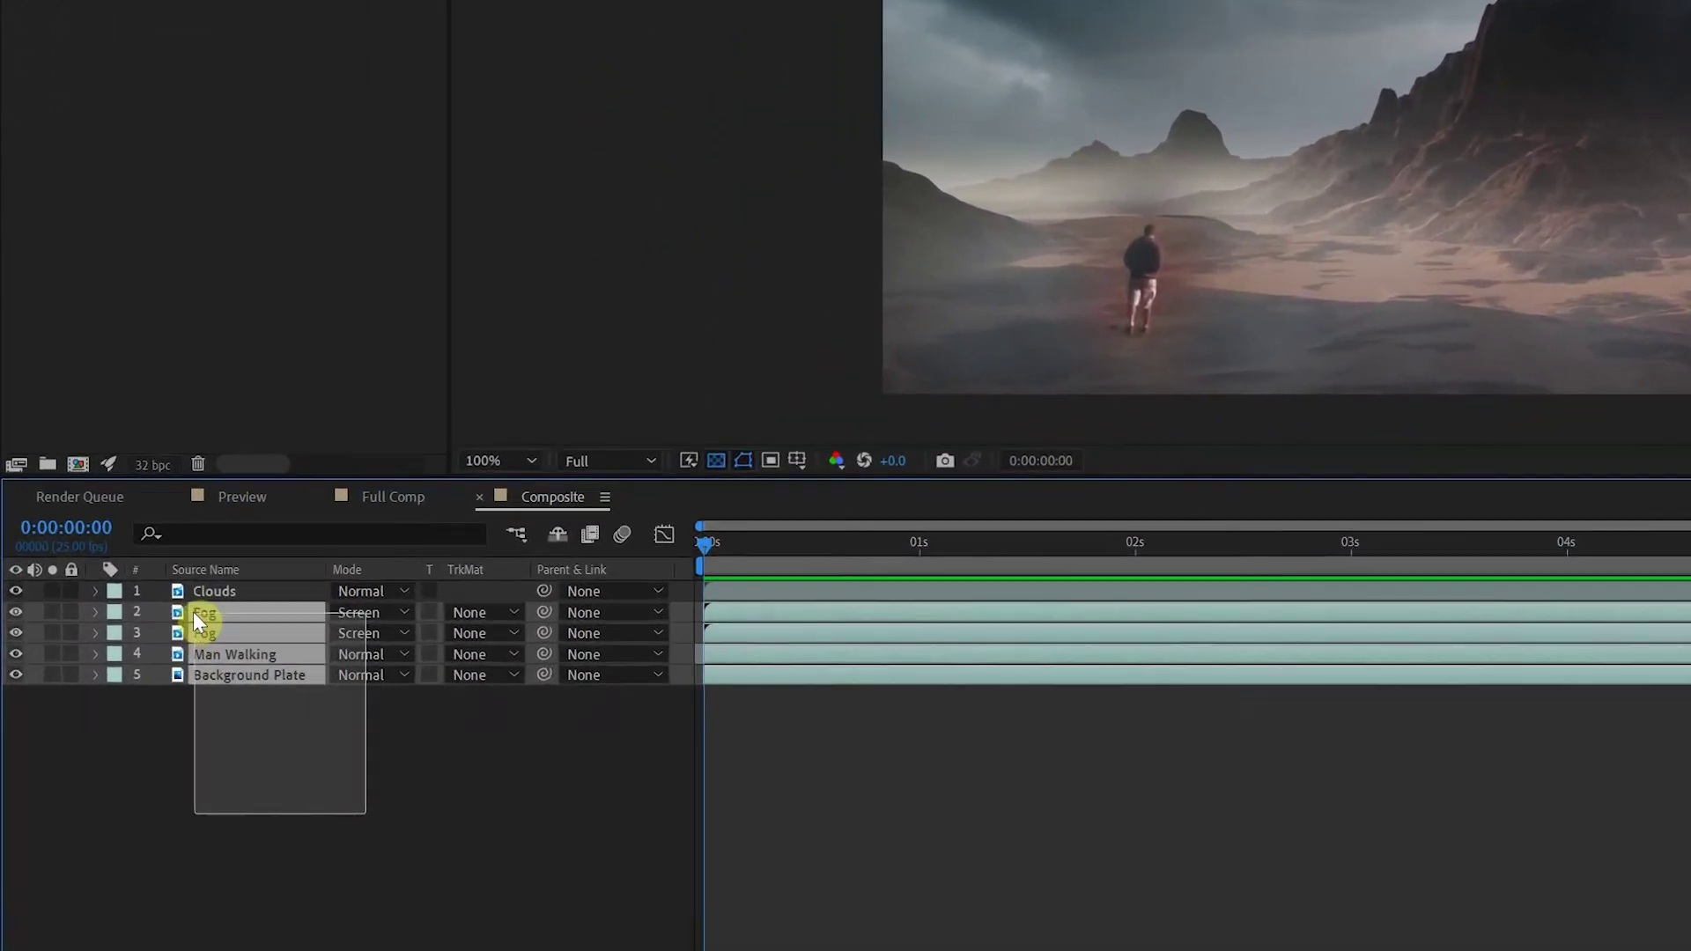
{"action": "left_click_drag", "start_coordinate": [198, 576], "coordinate": [198, 576]}
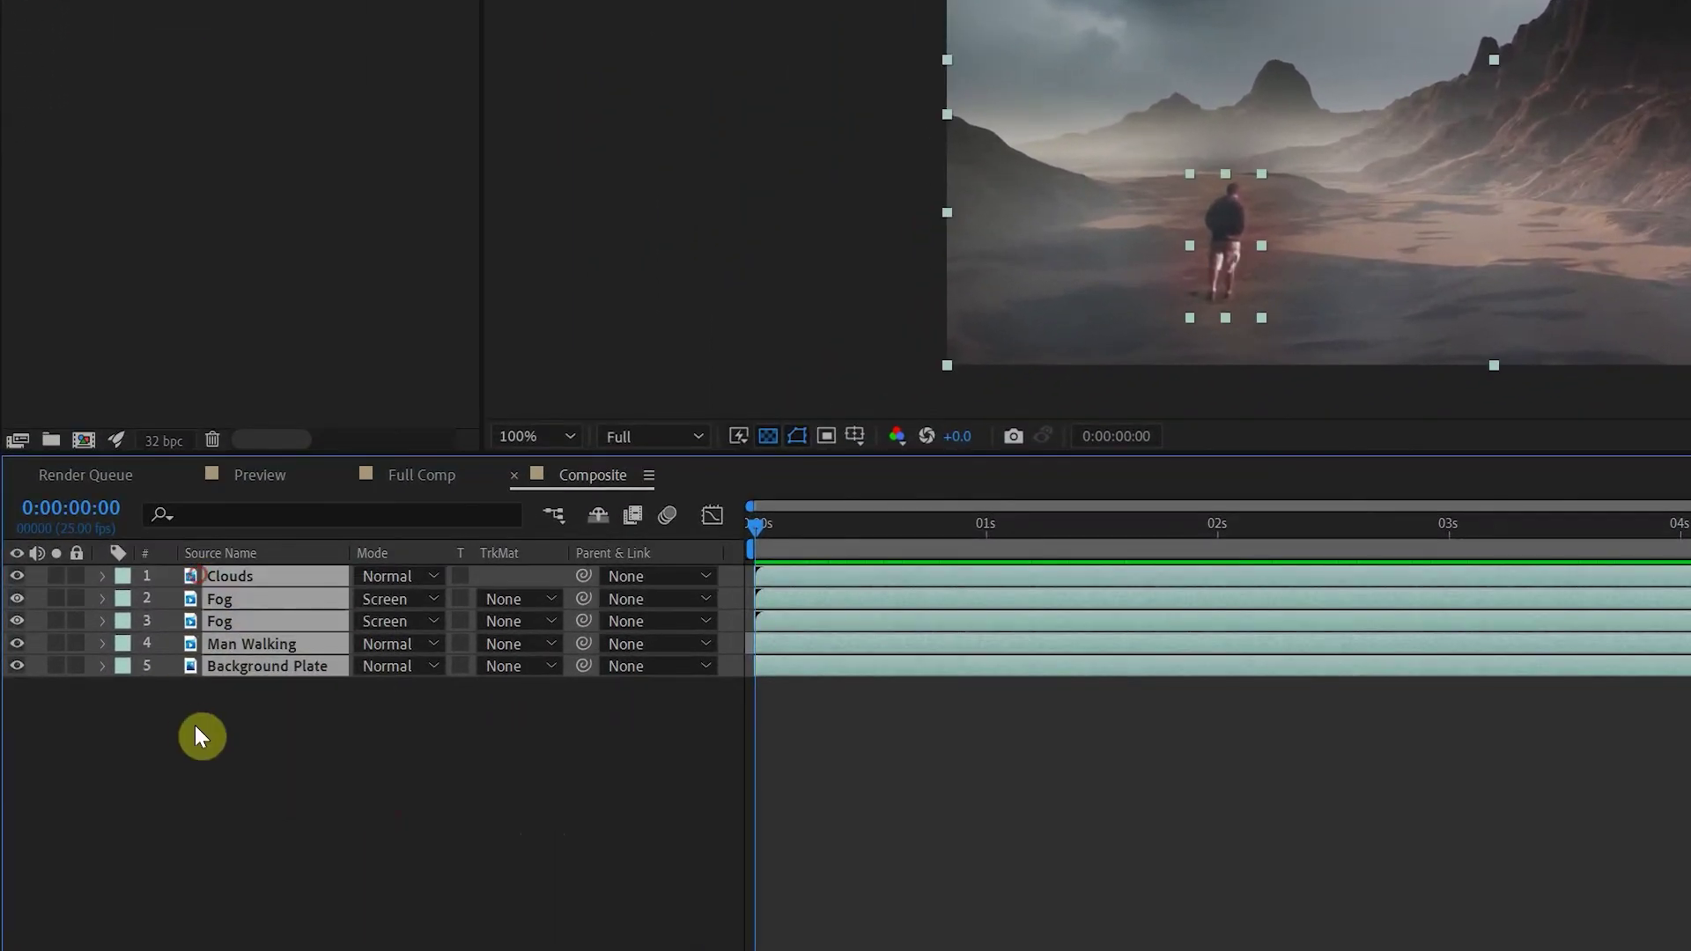
{"action": "right_click", "coordinate": [284, 653]}
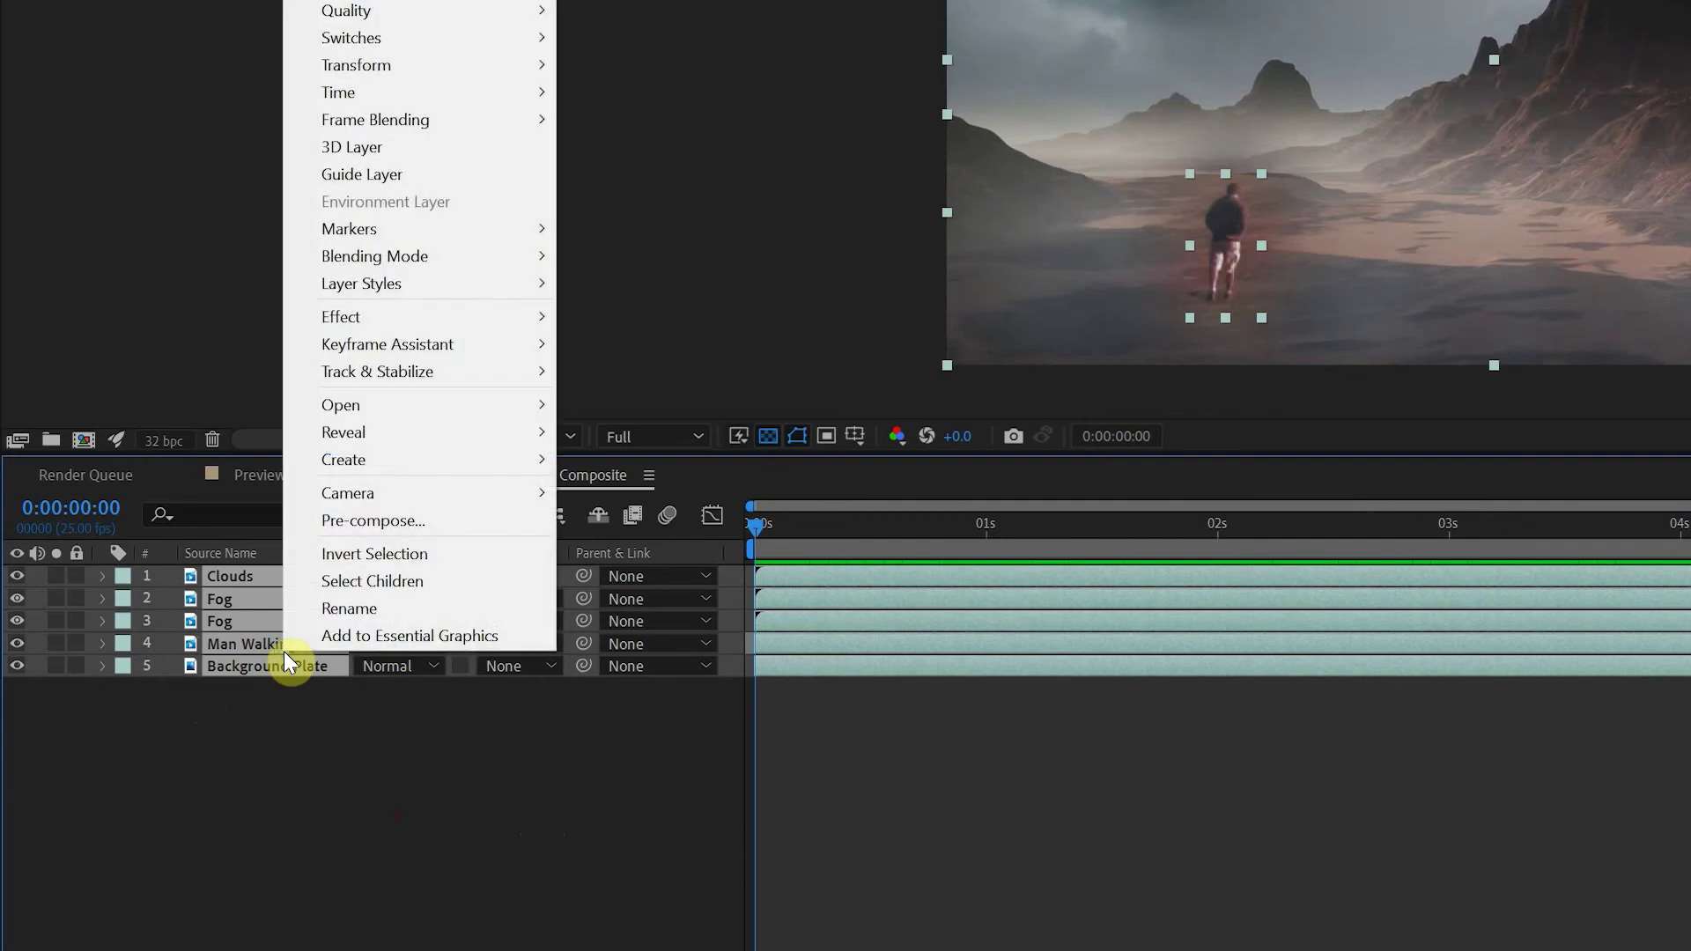
{"action": "left_click", "coordinate": [414, 520]}
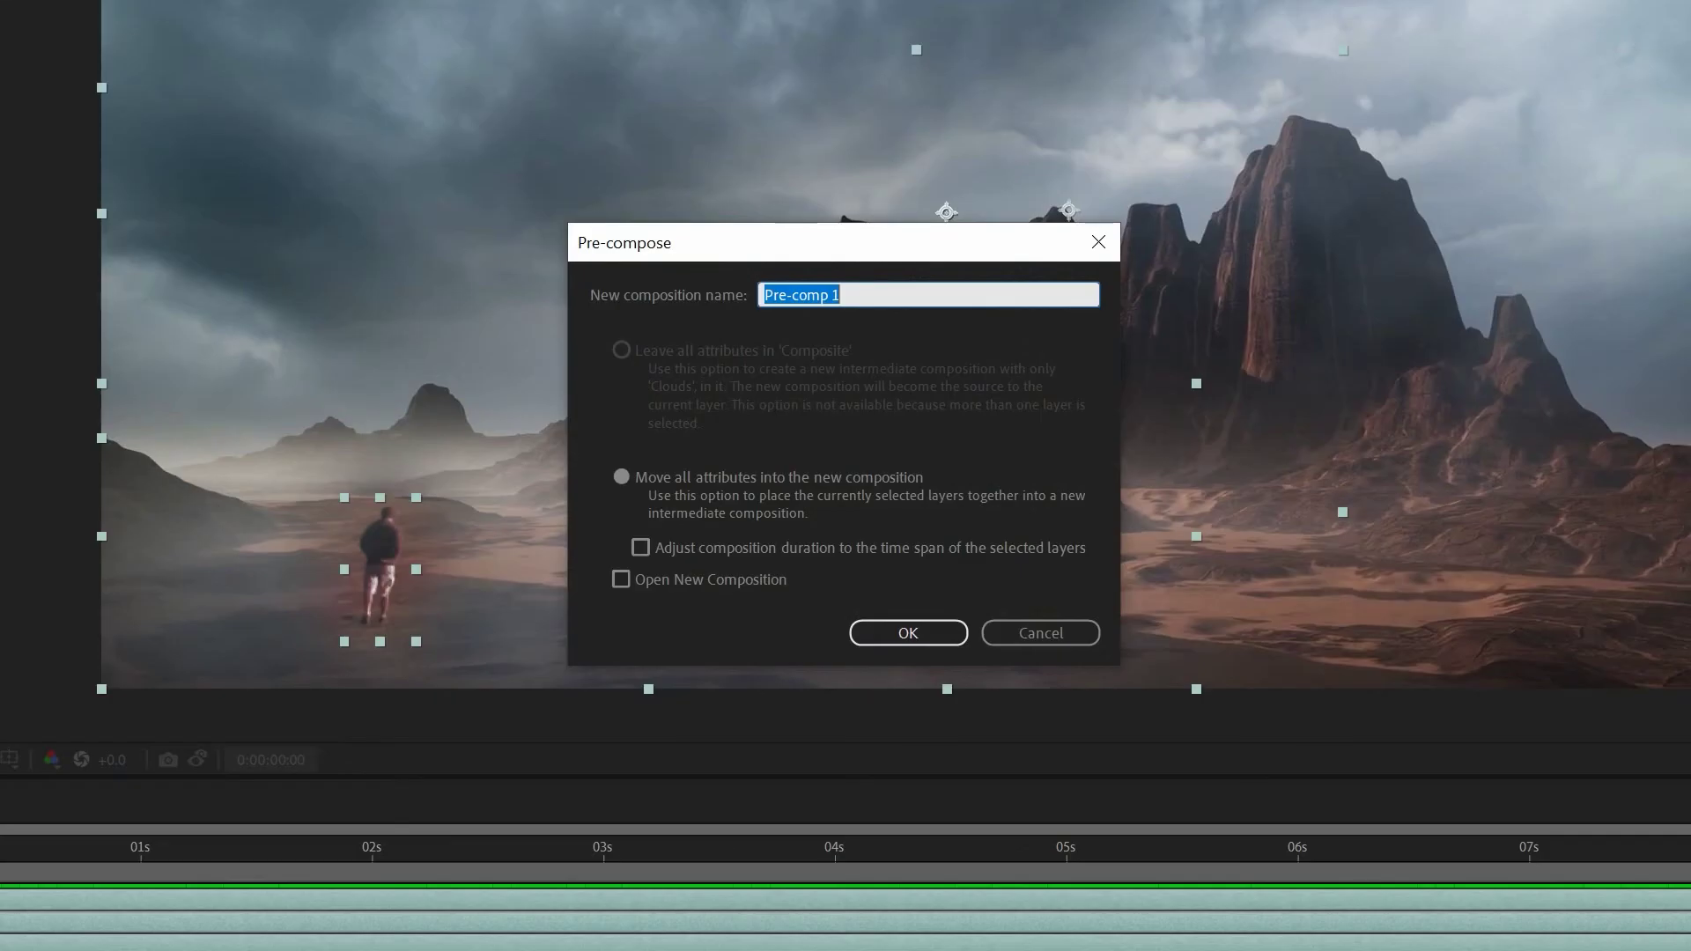
{"action": "type", "text": "Full Composite"}
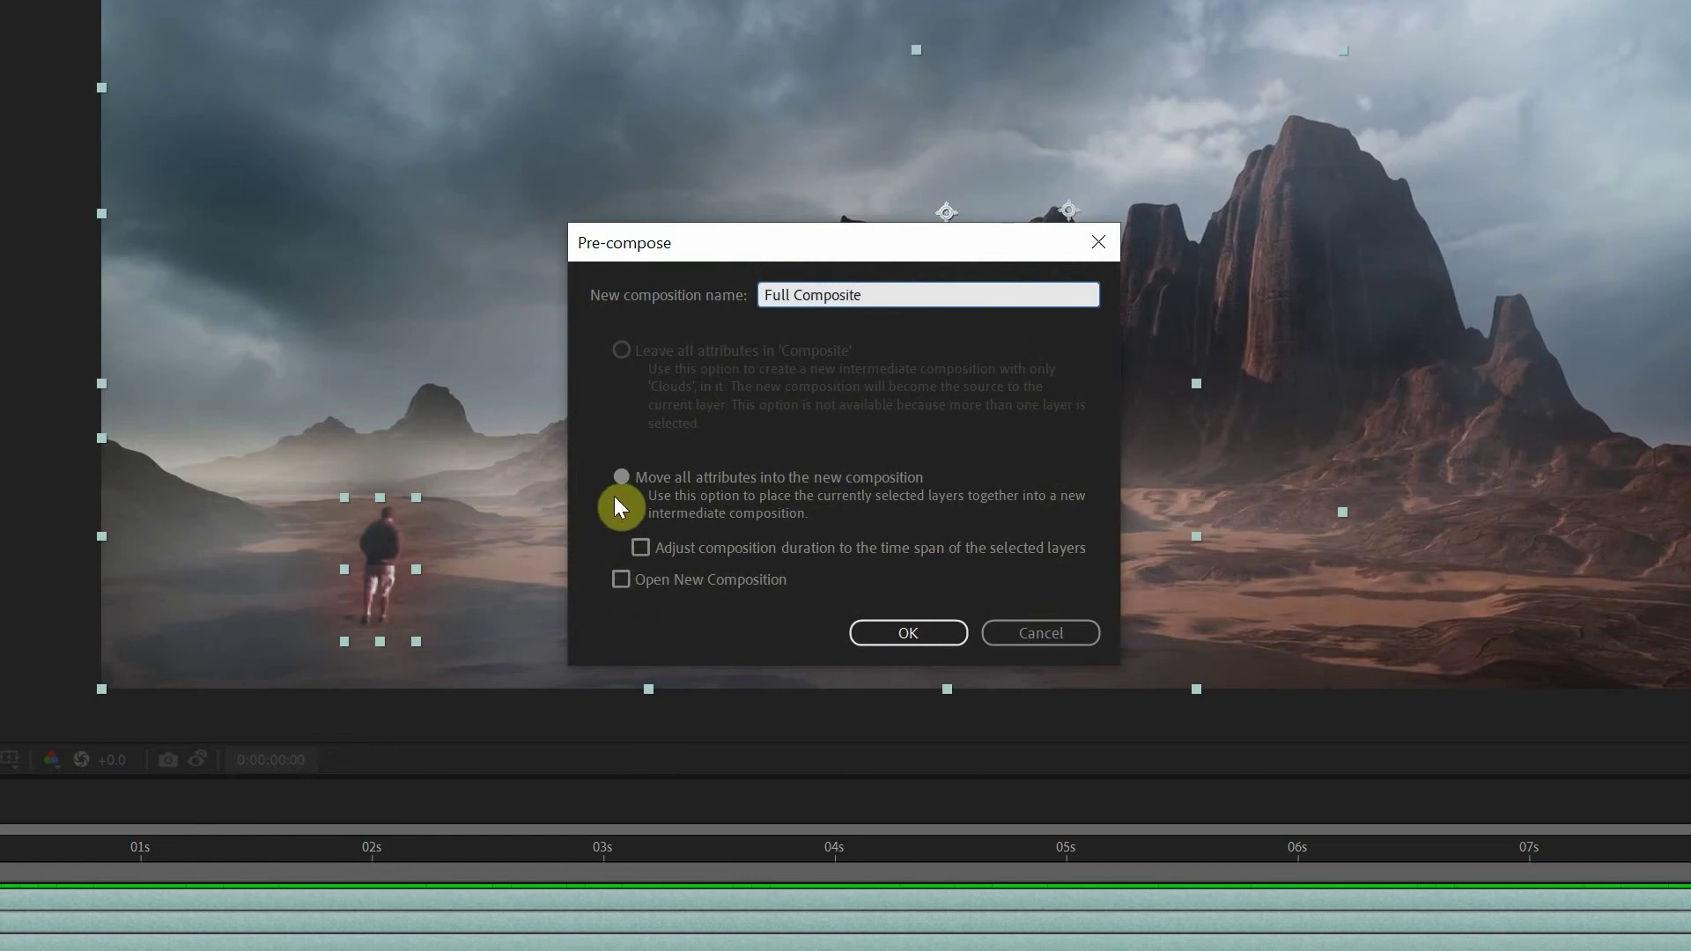
{"action": "left_click", "coordinate": [907, 633]}
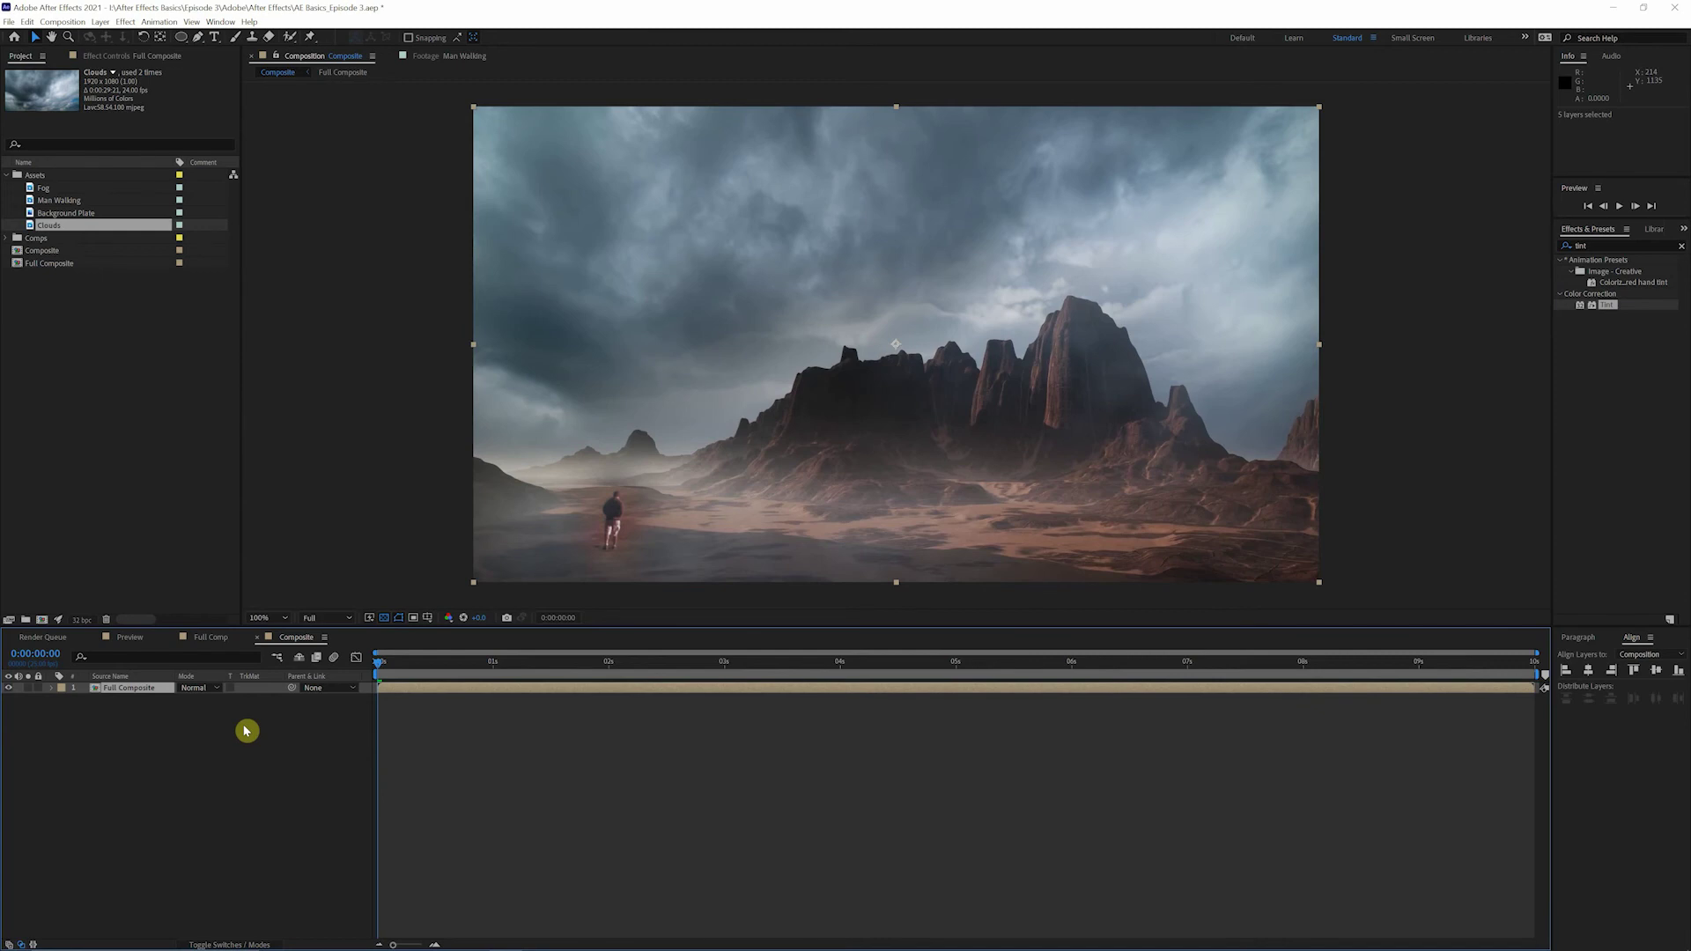
Step: Add a wiggle(2,1) expression to the Full Composite layer's Position property
{"action": "left_click_drag", "start_coordinate": [401, 671], "coordinate": [362, 682]}
{"action": "left_click", "coordinate": [124, 687]}
{"action": "key", "text": "p"}
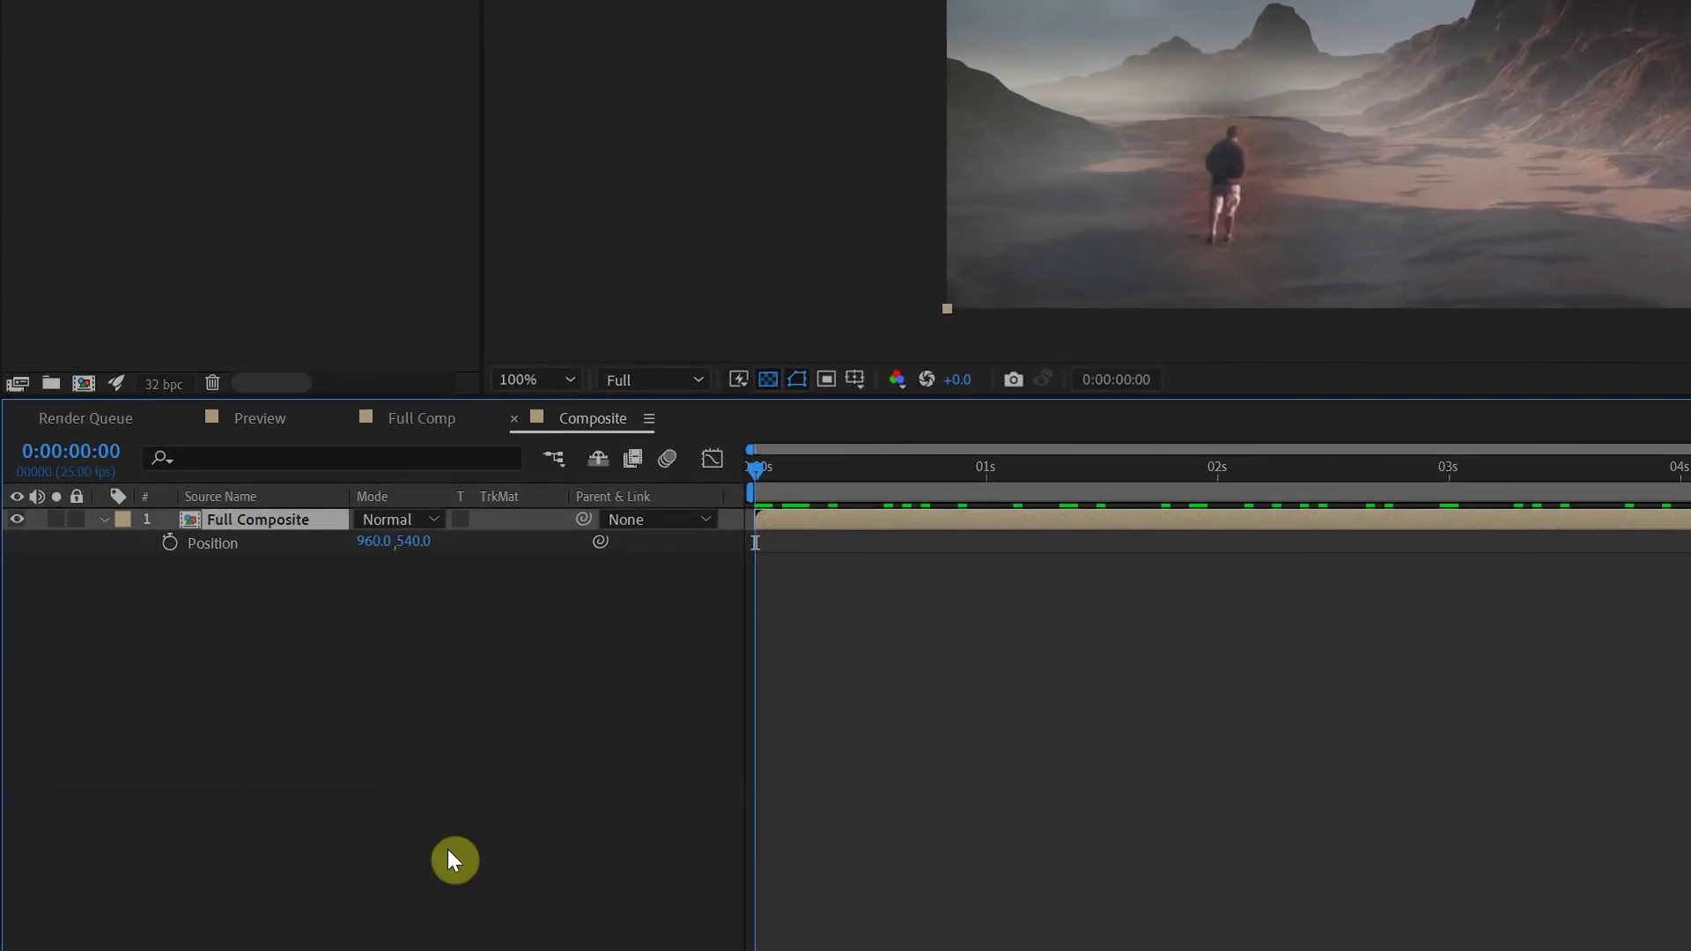
{"action": "left_click", "coordinate": [170, 543], "text": "alt"}
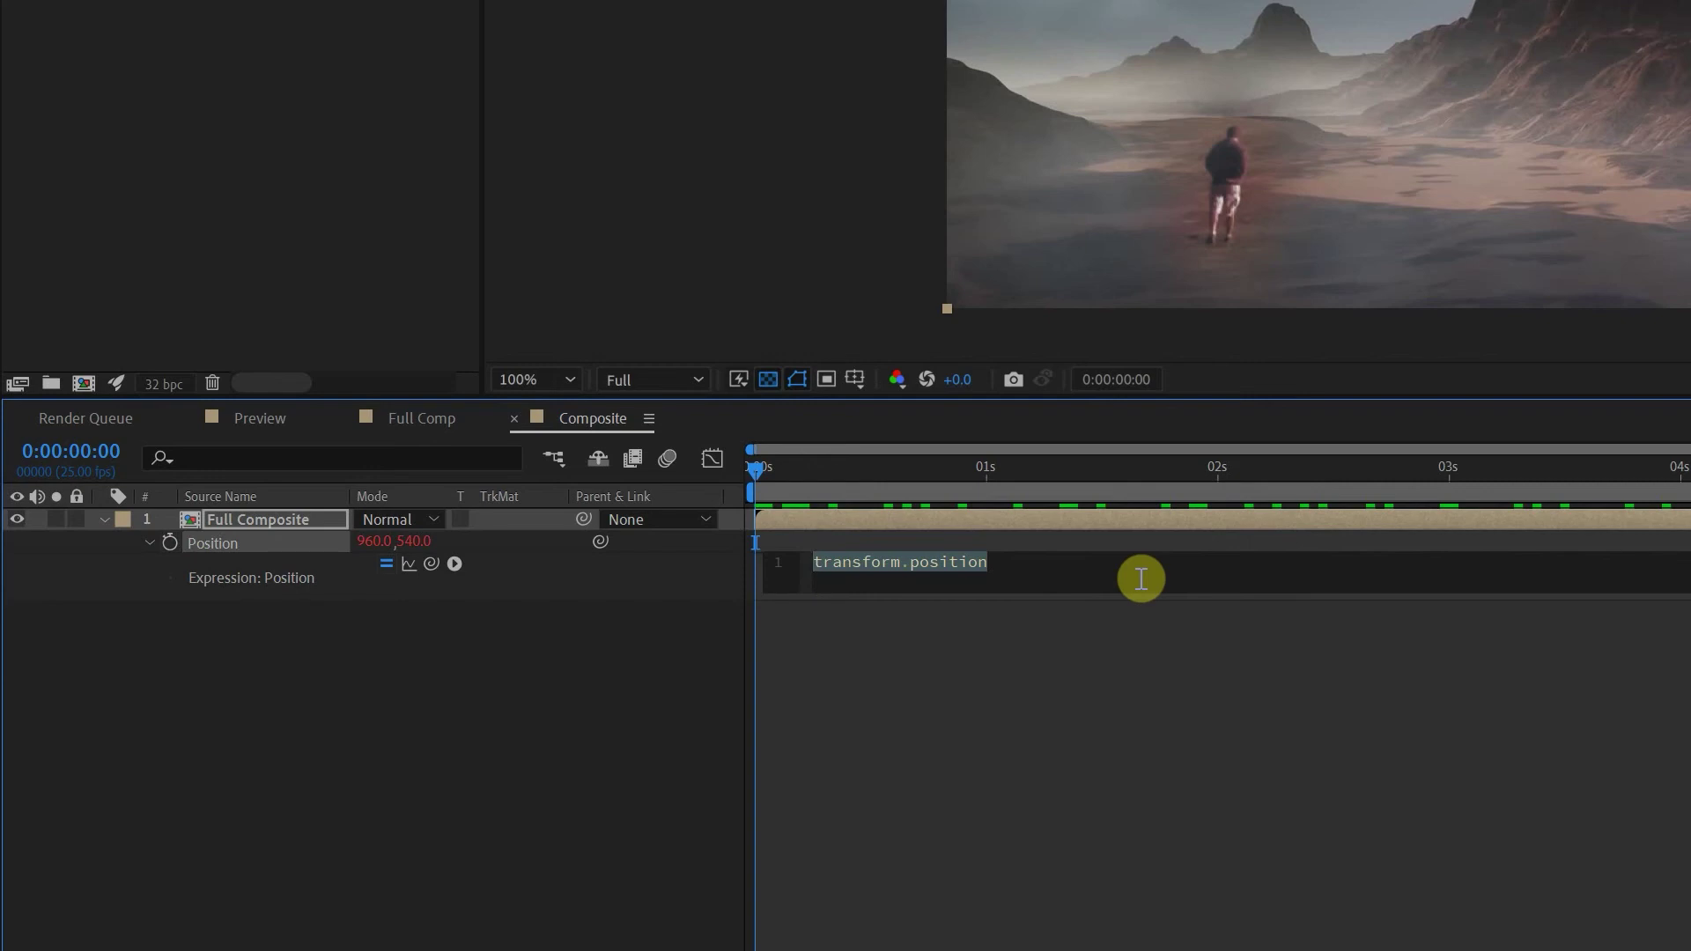
{"action": "type", "text": "wiggle"}
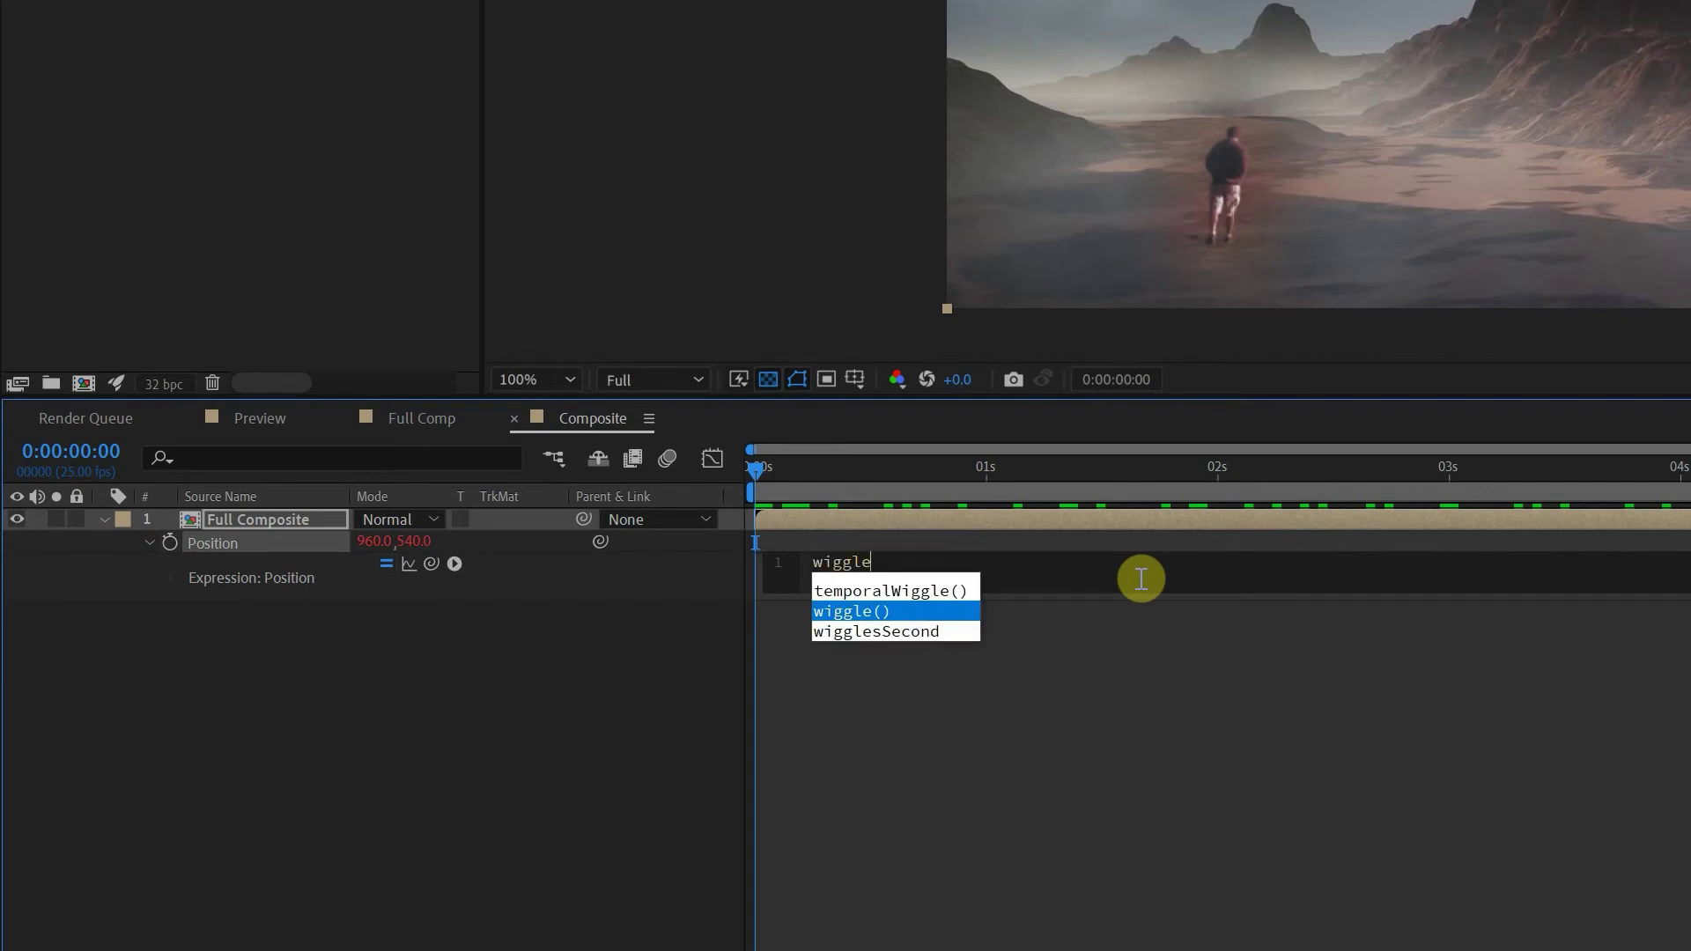
{"action": "key", "text": "Return"}
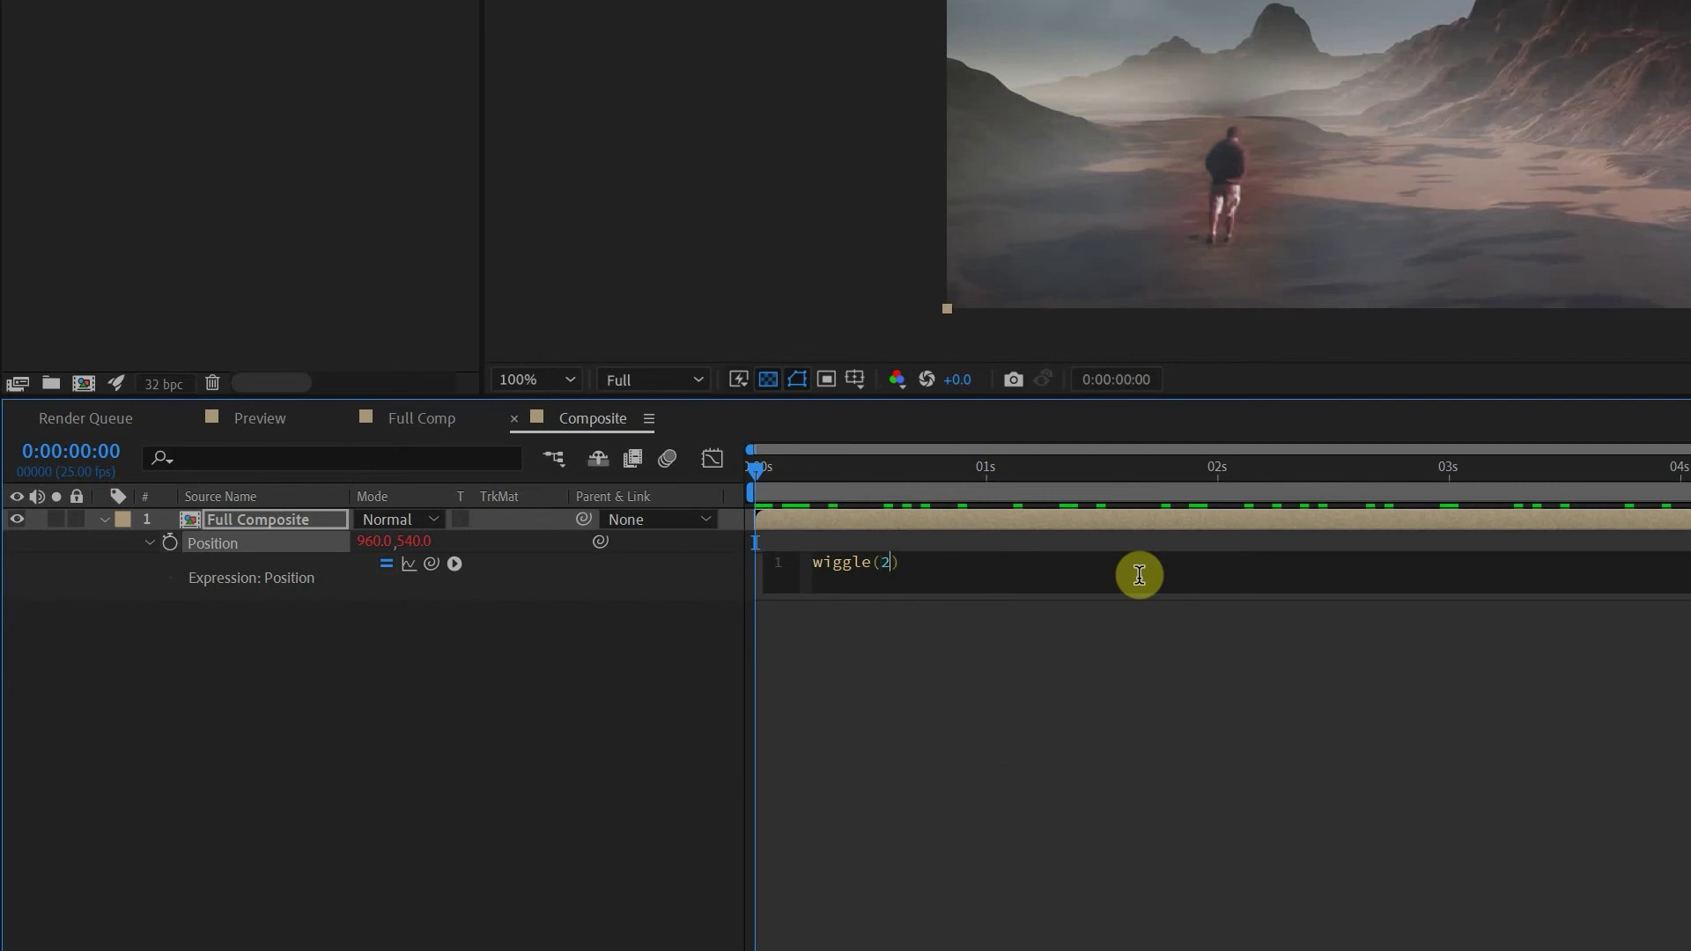
{"action": "left_click", "coordinate": [1024, 683]}
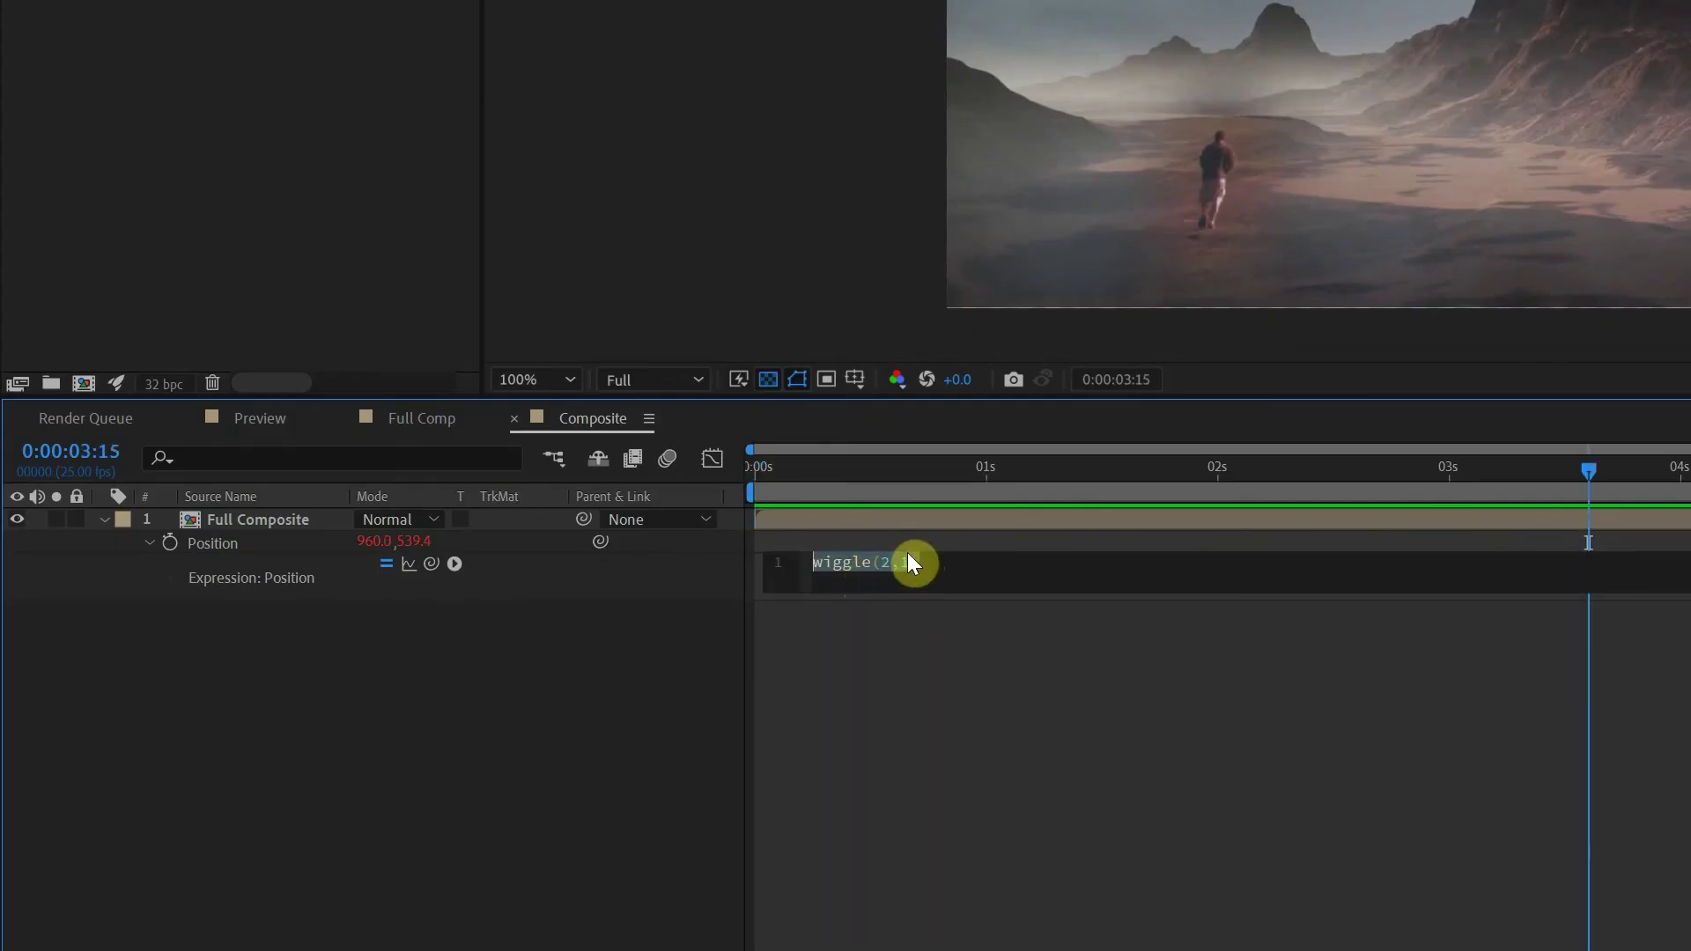
{"action": "left_click", "coordinate": [909, 562]}
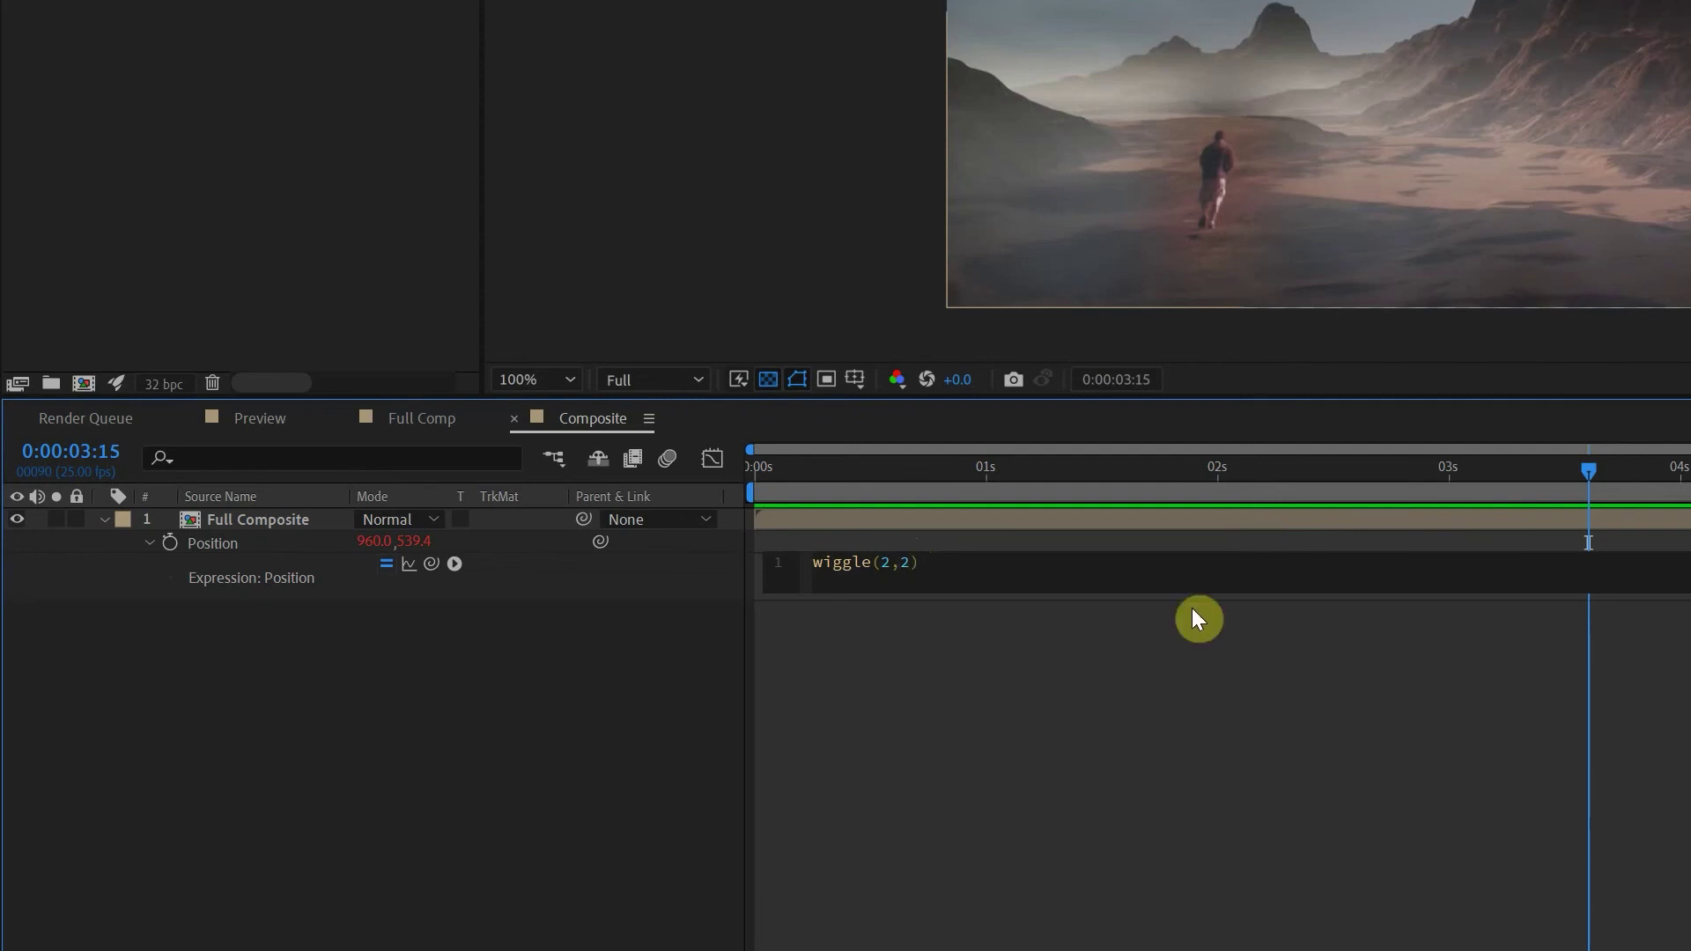
{"action": "left_click", "coordinate": [857, 515]}
{"action": "left_click_drag", "start_coordinate": [832, 474], "coordinate": [572, 493]}
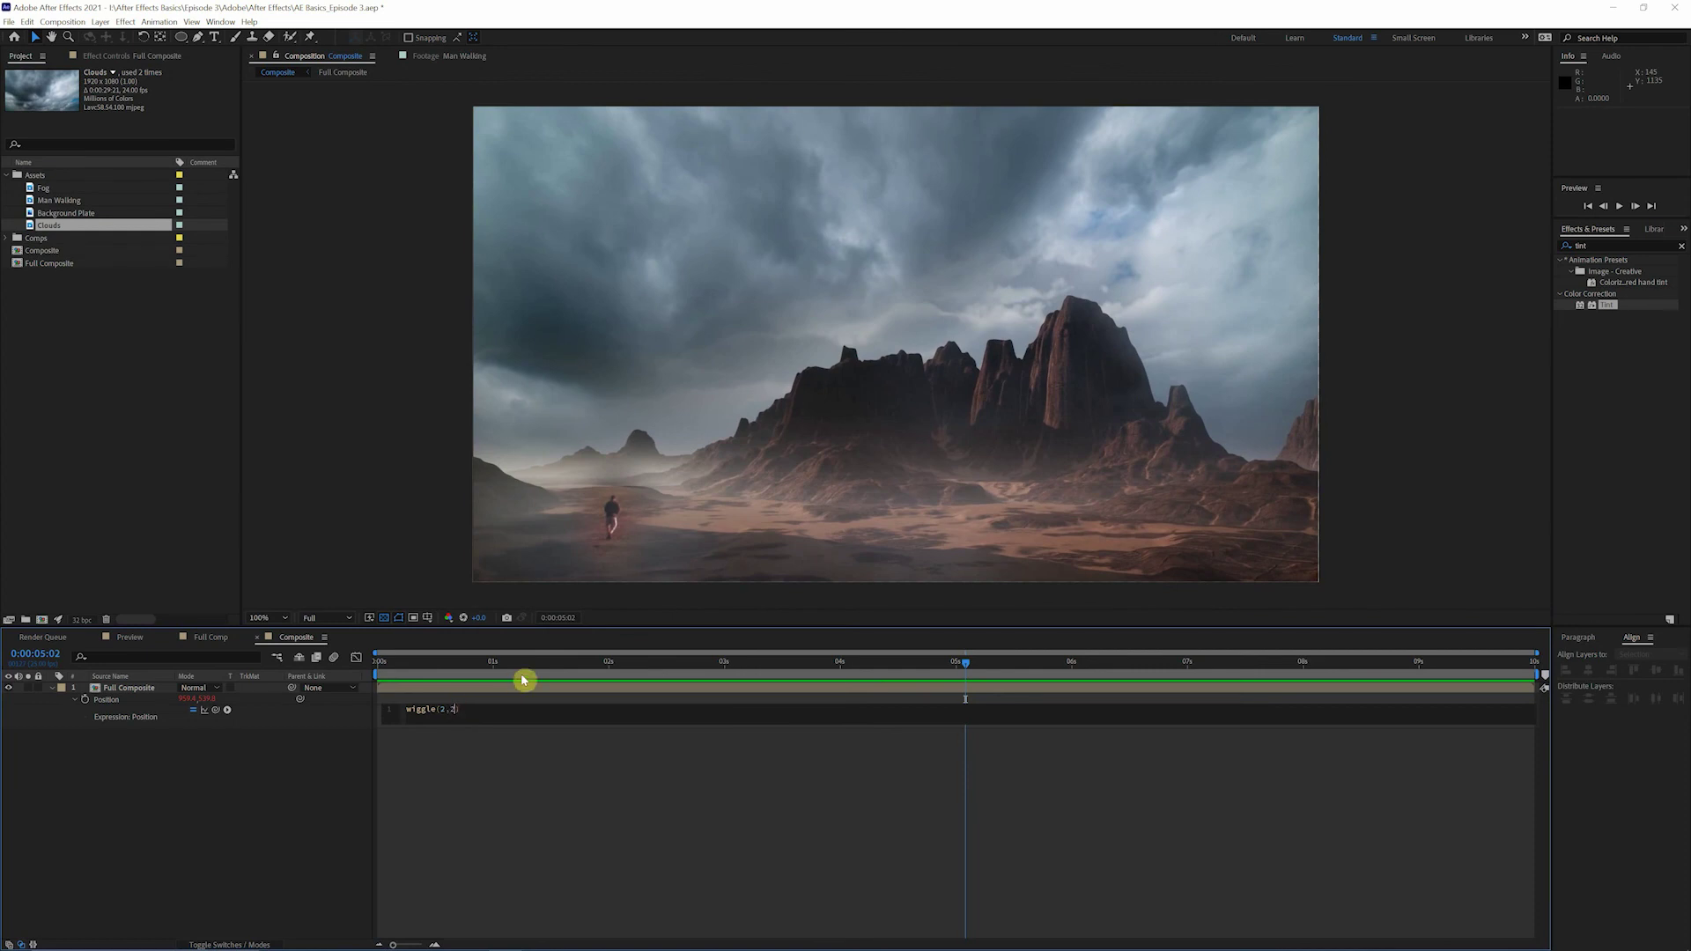
{"action": "left_click", "coordinate": [561, 897]}
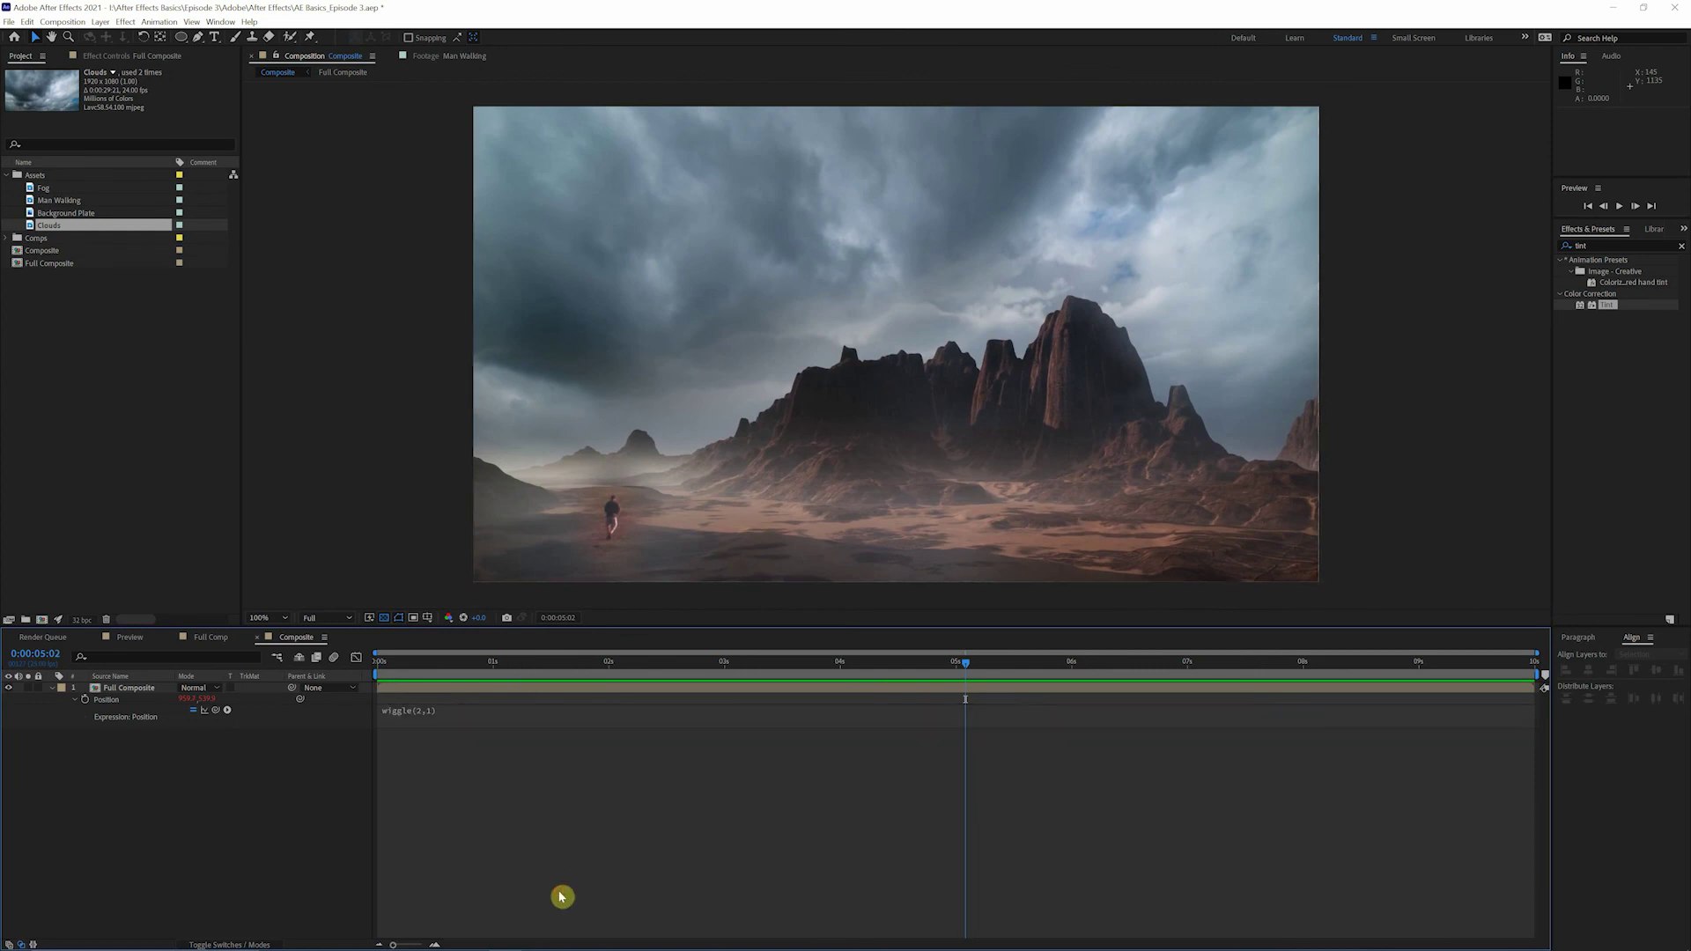
{"action": "left_click_drag", "start_coordinate": [424, 660], "coordinate": [619, 662]}
{"action": "scroll", "coordinate": [510, 520], "scroll_direction": "up", "scroll_amount": 4}
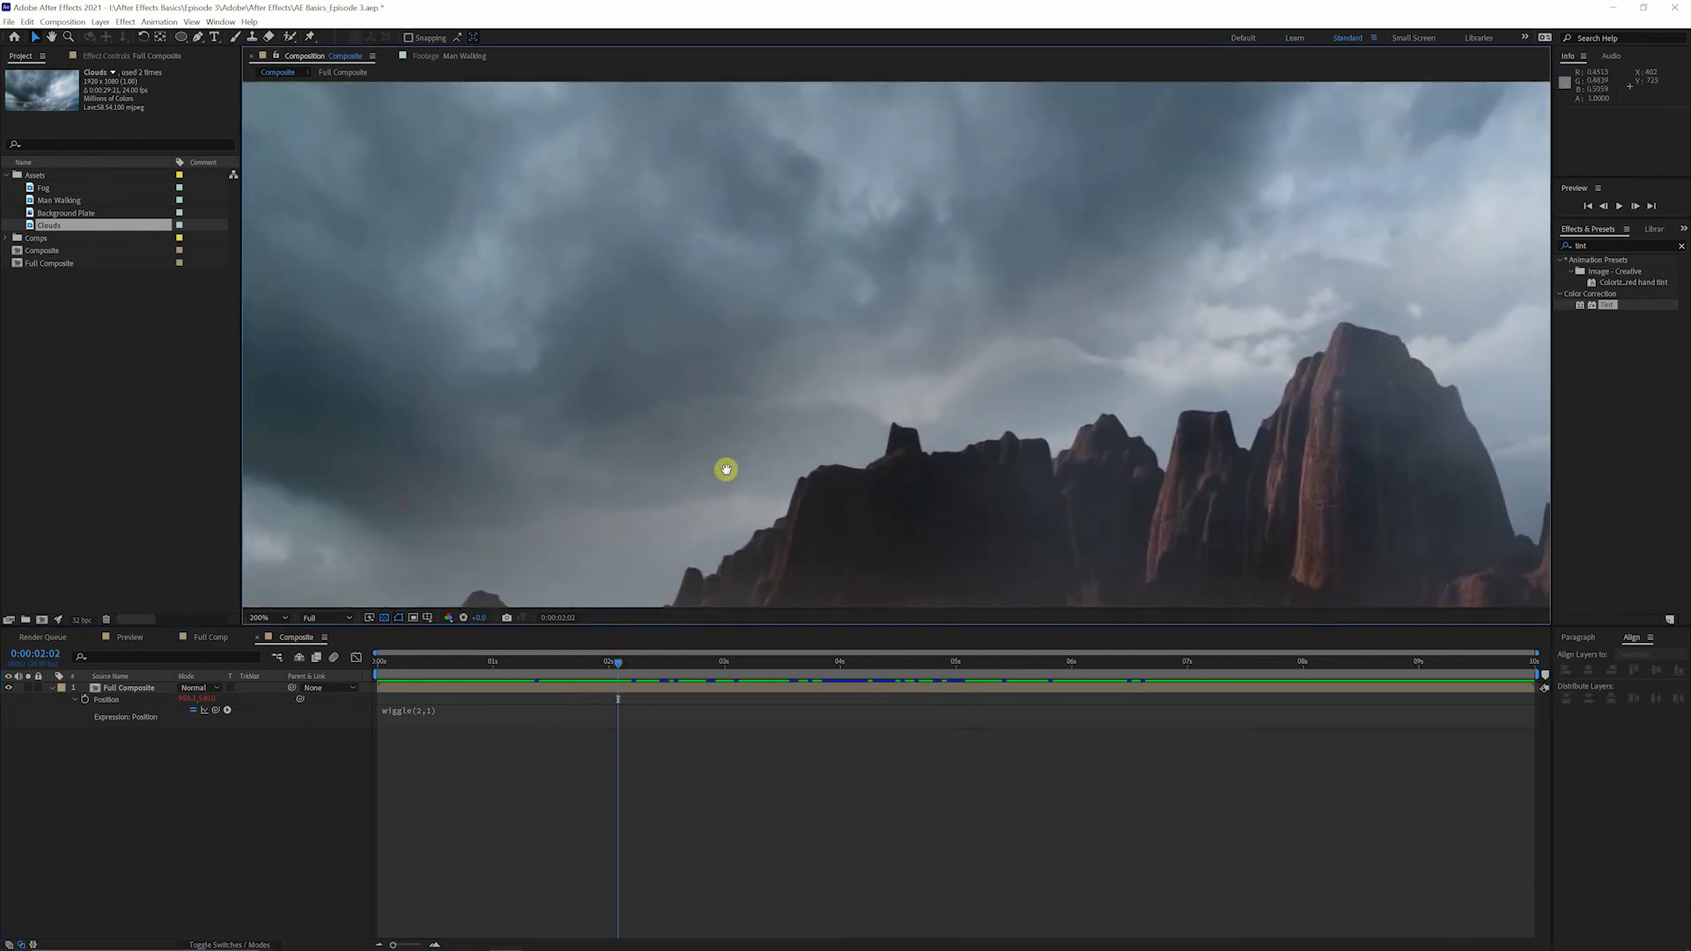
{"action": "left_click_drag", "start_coordinate": [725, 472], "coordinate": [665, 400]}
{"action": "left_click_drag", "start_coordinate": [396, 666], "coordinate": [346, 661]}
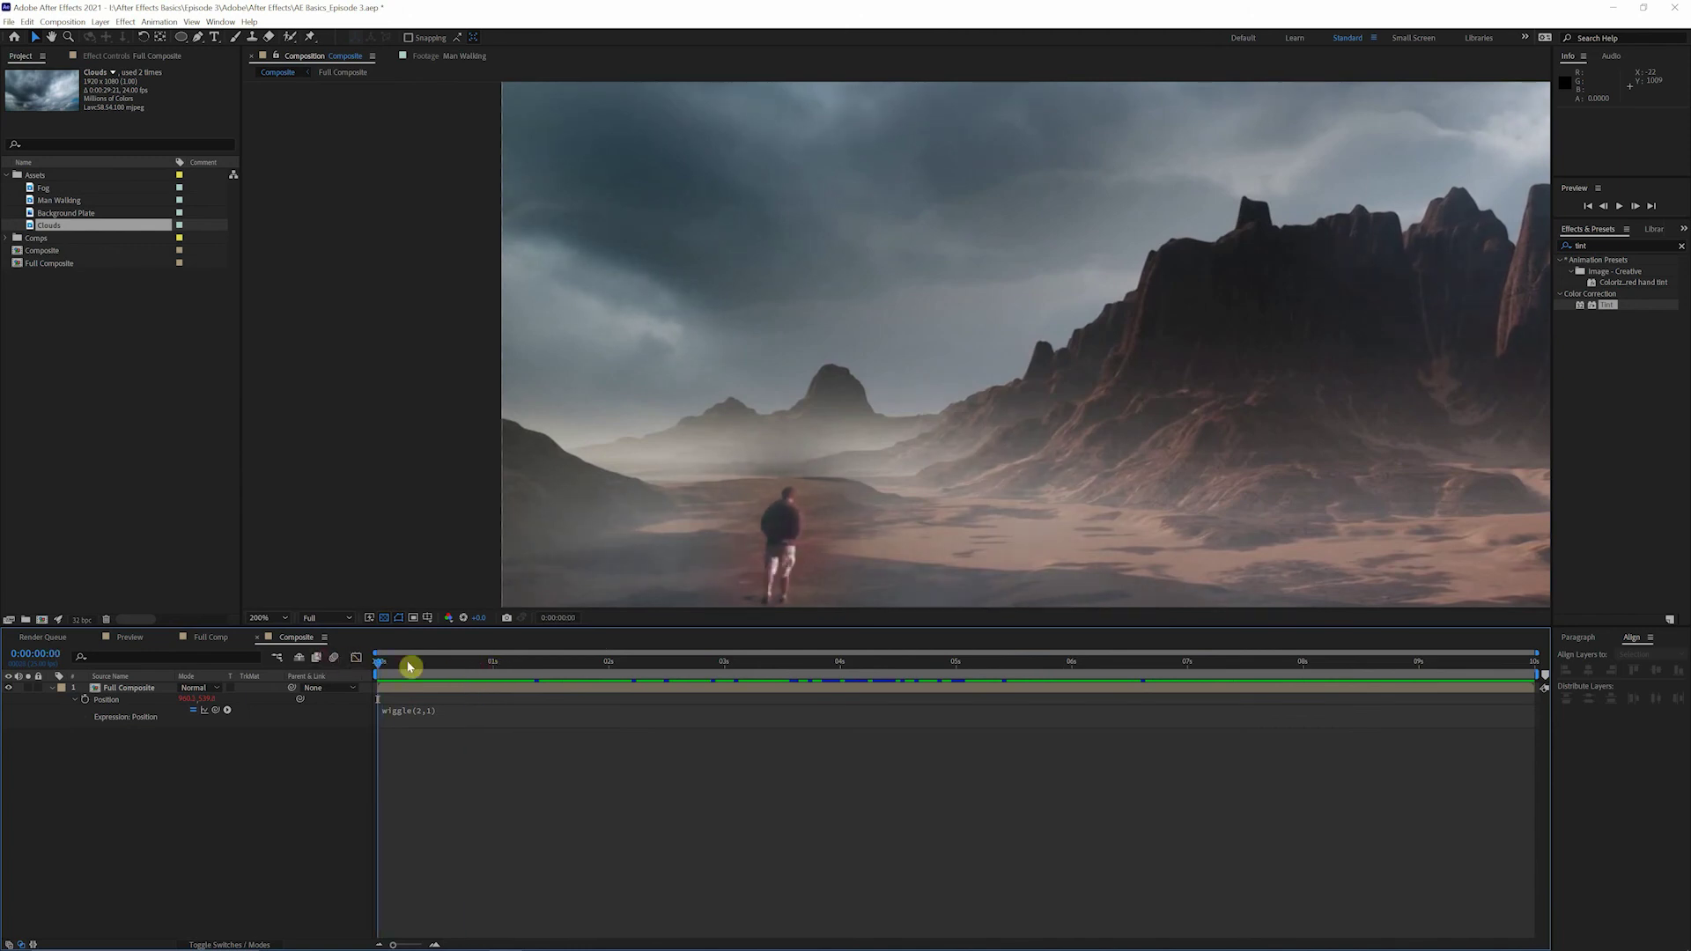
{"action": "left_click", "coordinate": [268, 618]}
{"action": "left_click", "coordinate": [298, 652]}
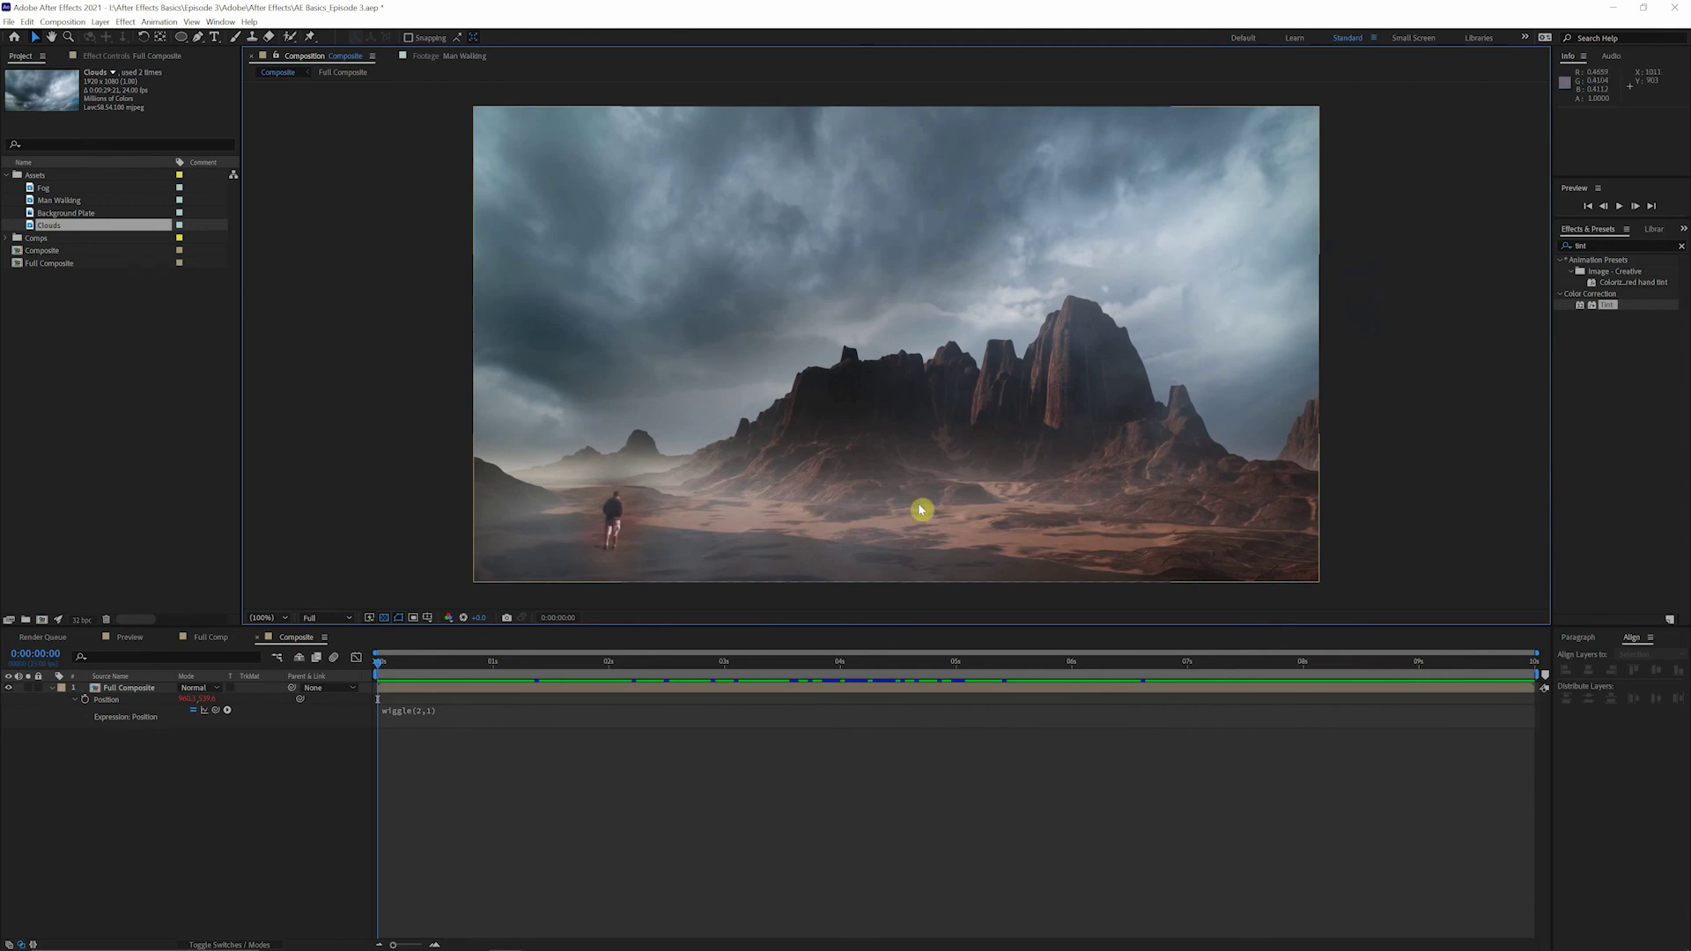
Step: Set the Full Composite layer's Scale to 101% and return to the start
{"action": "left_click", "coordinate": [122, 689]}
{"action": "key", "text": "s"}
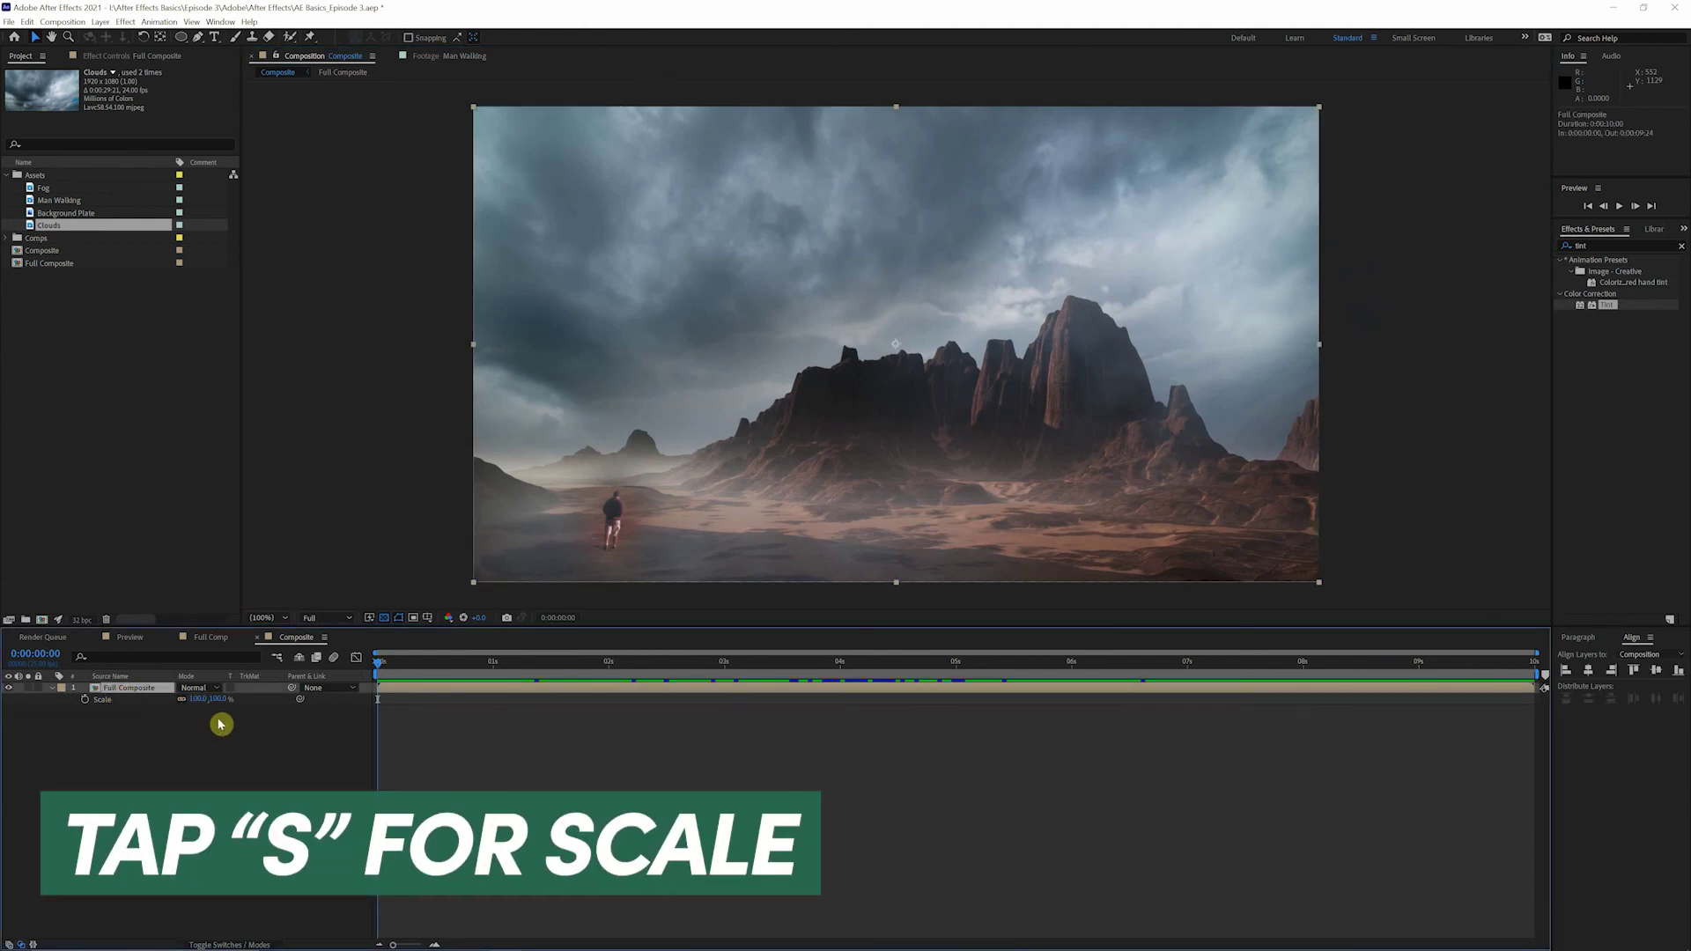
{"action": "left_click", "coordinate": [200, 699]}
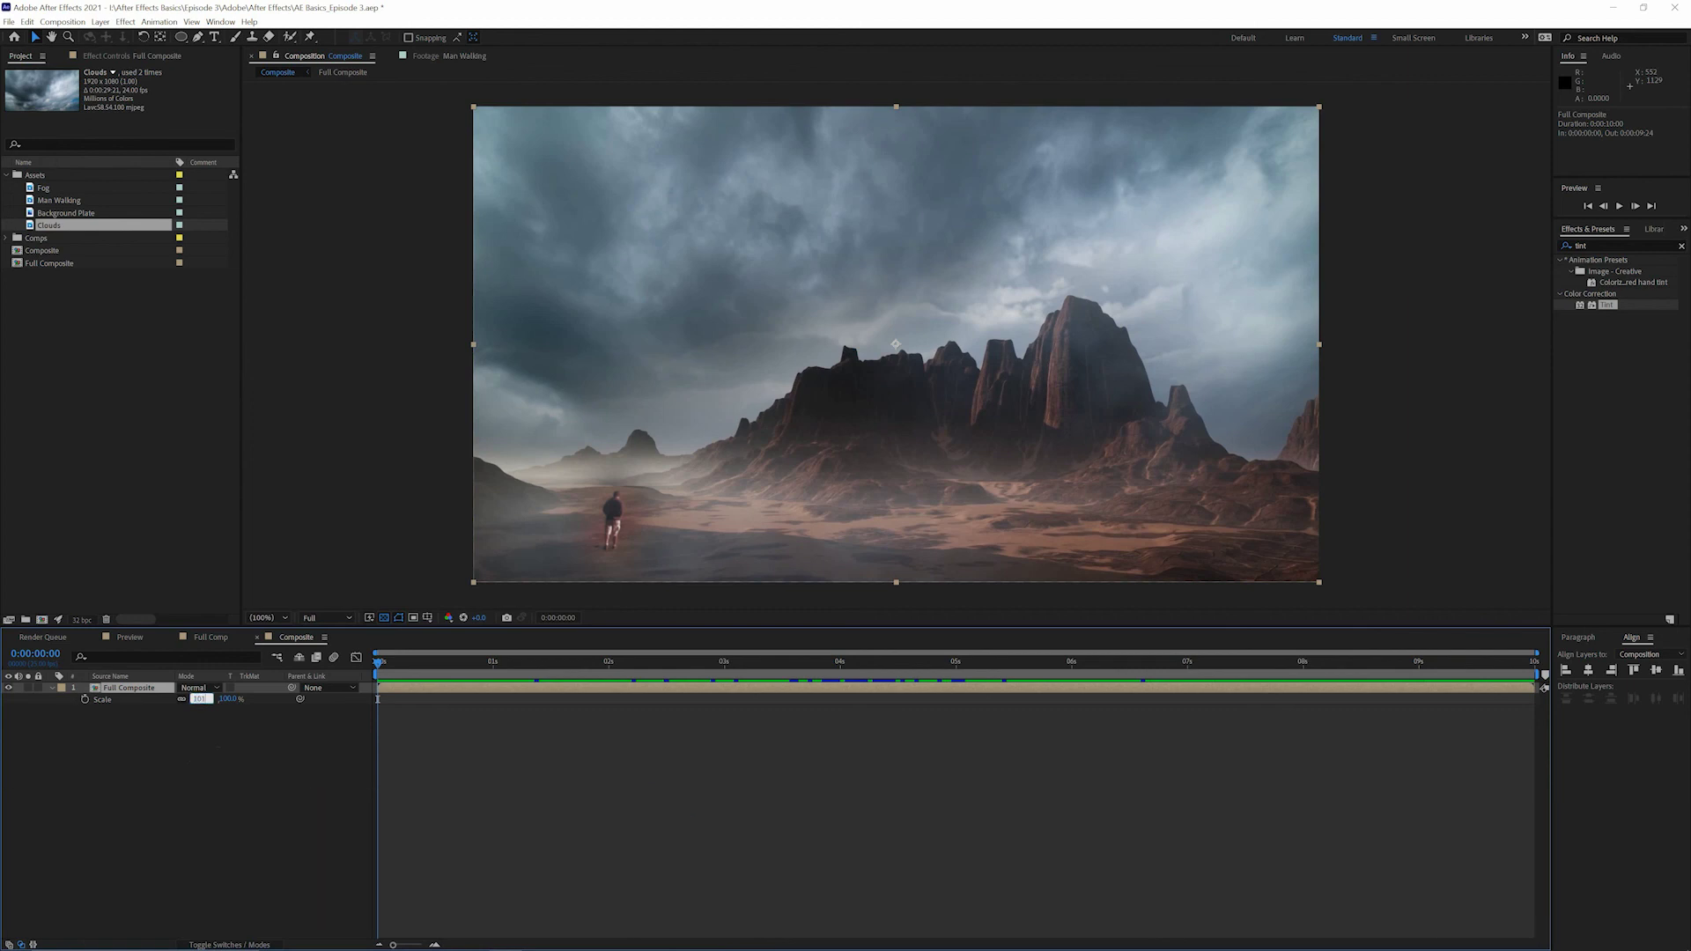
{"action": "key", "text": "Return"}
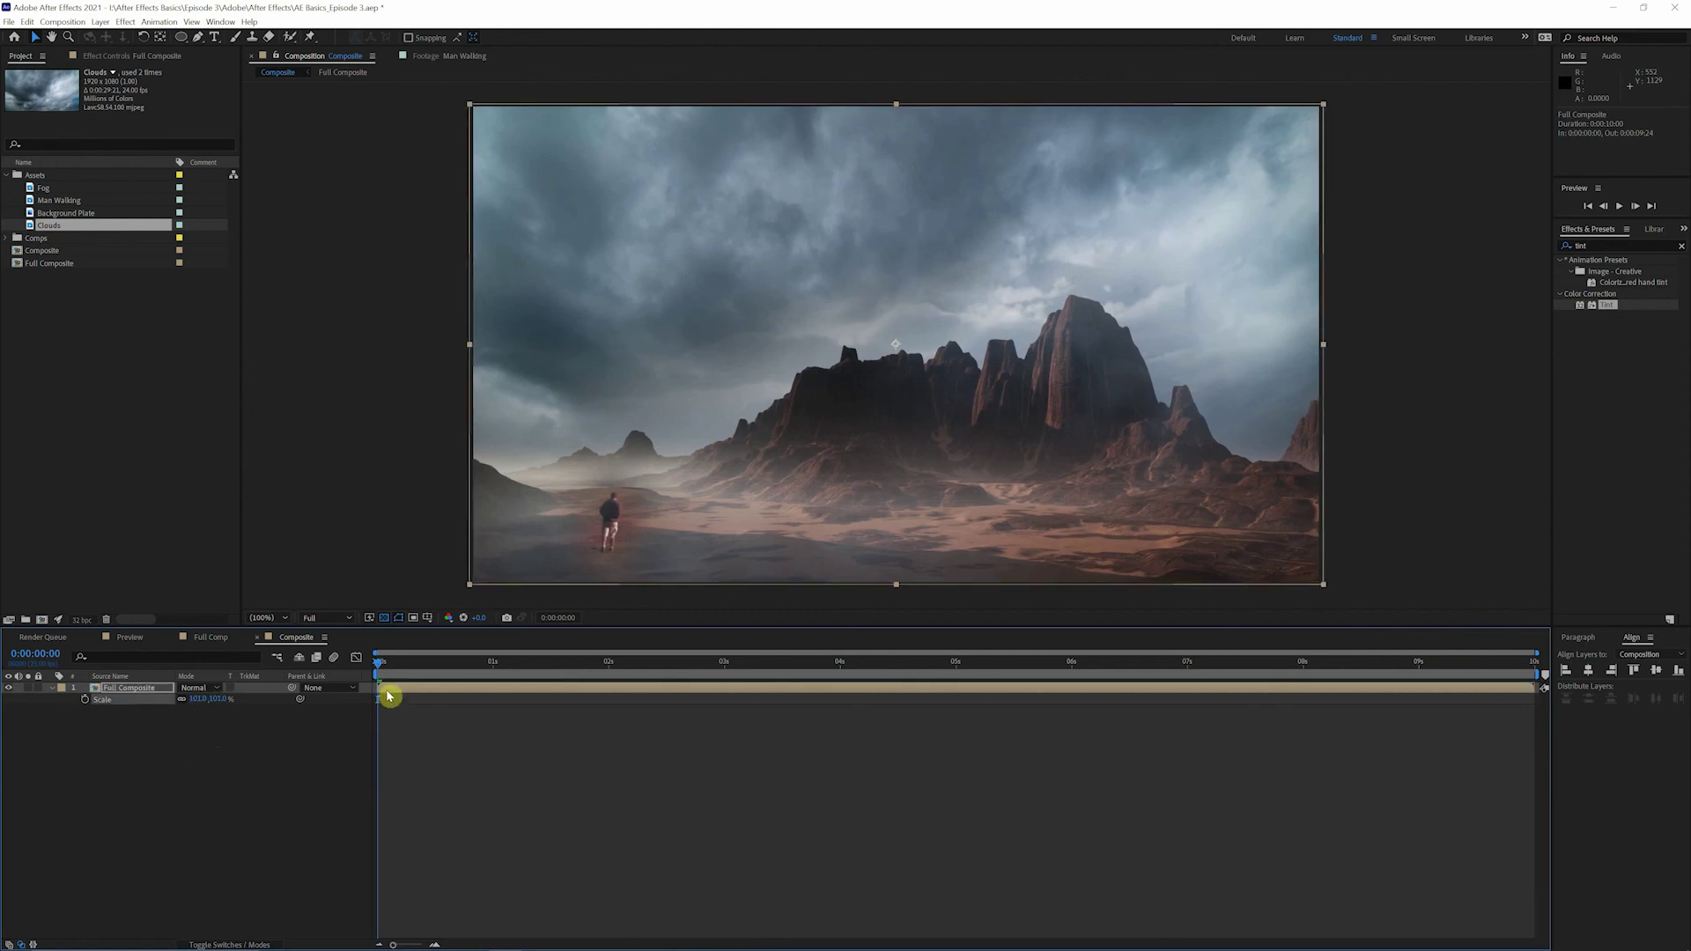
{"action": "left_click_drag", "start_coordinate": [379, 662], "coordinate": [339, 771]}
{"action": "left_click", "coordinate": [339, 771]}
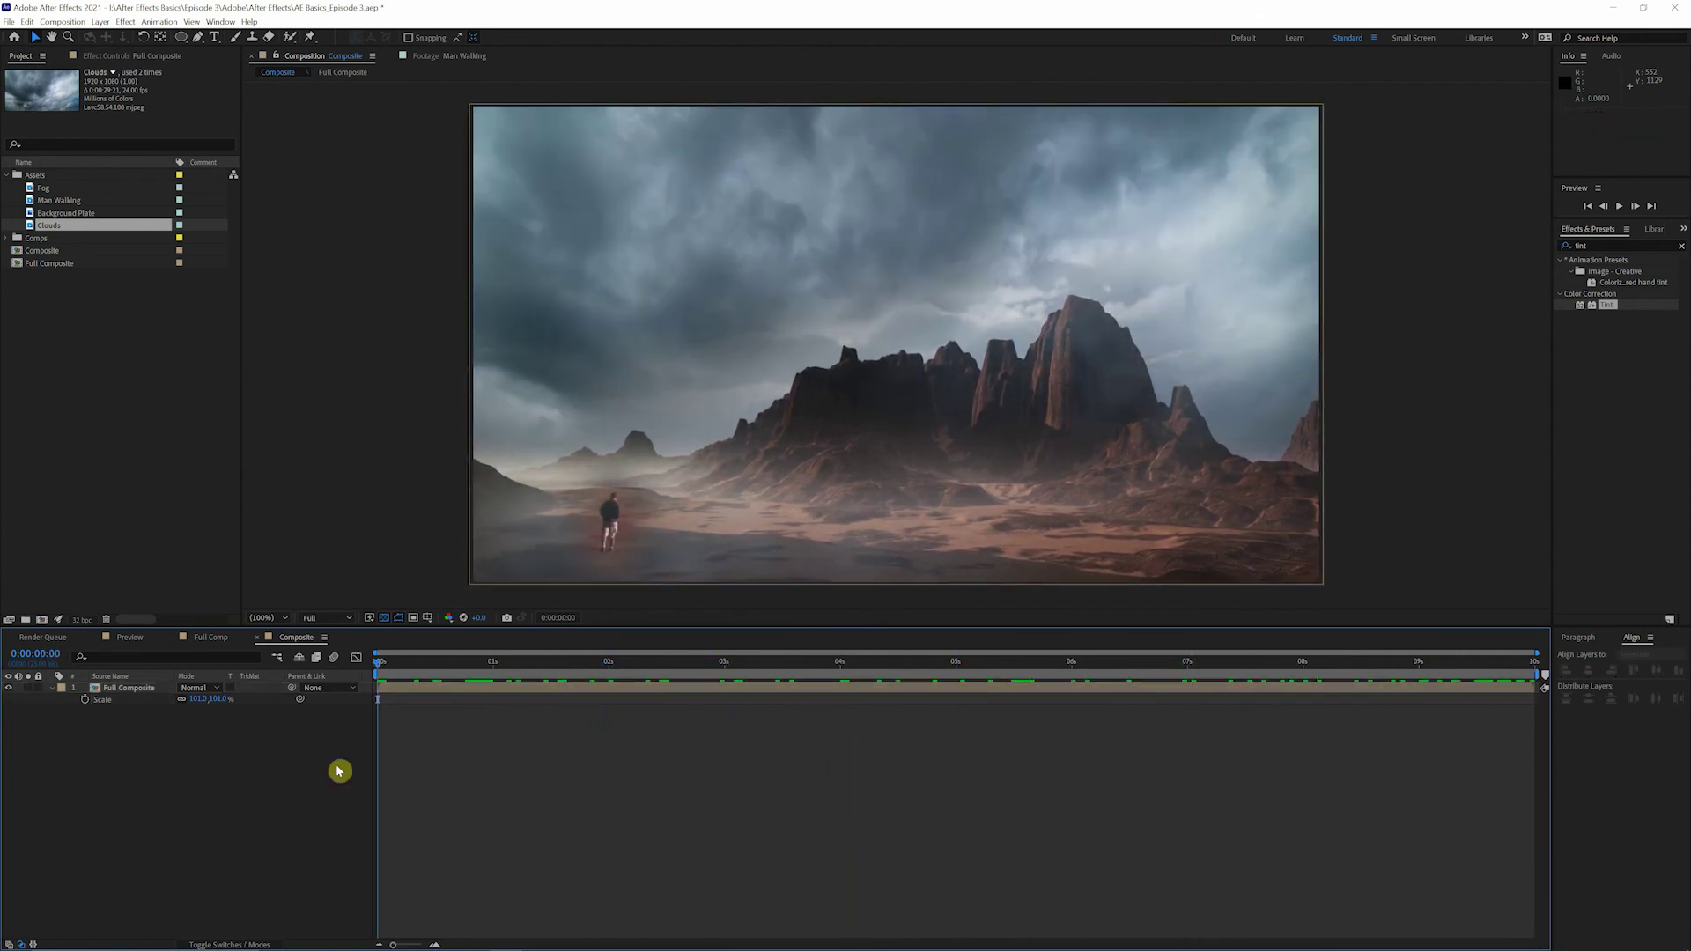
Step: Add a Scale keyframe at 0:00:00:00, then edit the Scale value at the last frame
{"action": "left_click", "coordinate": [85, 700]}
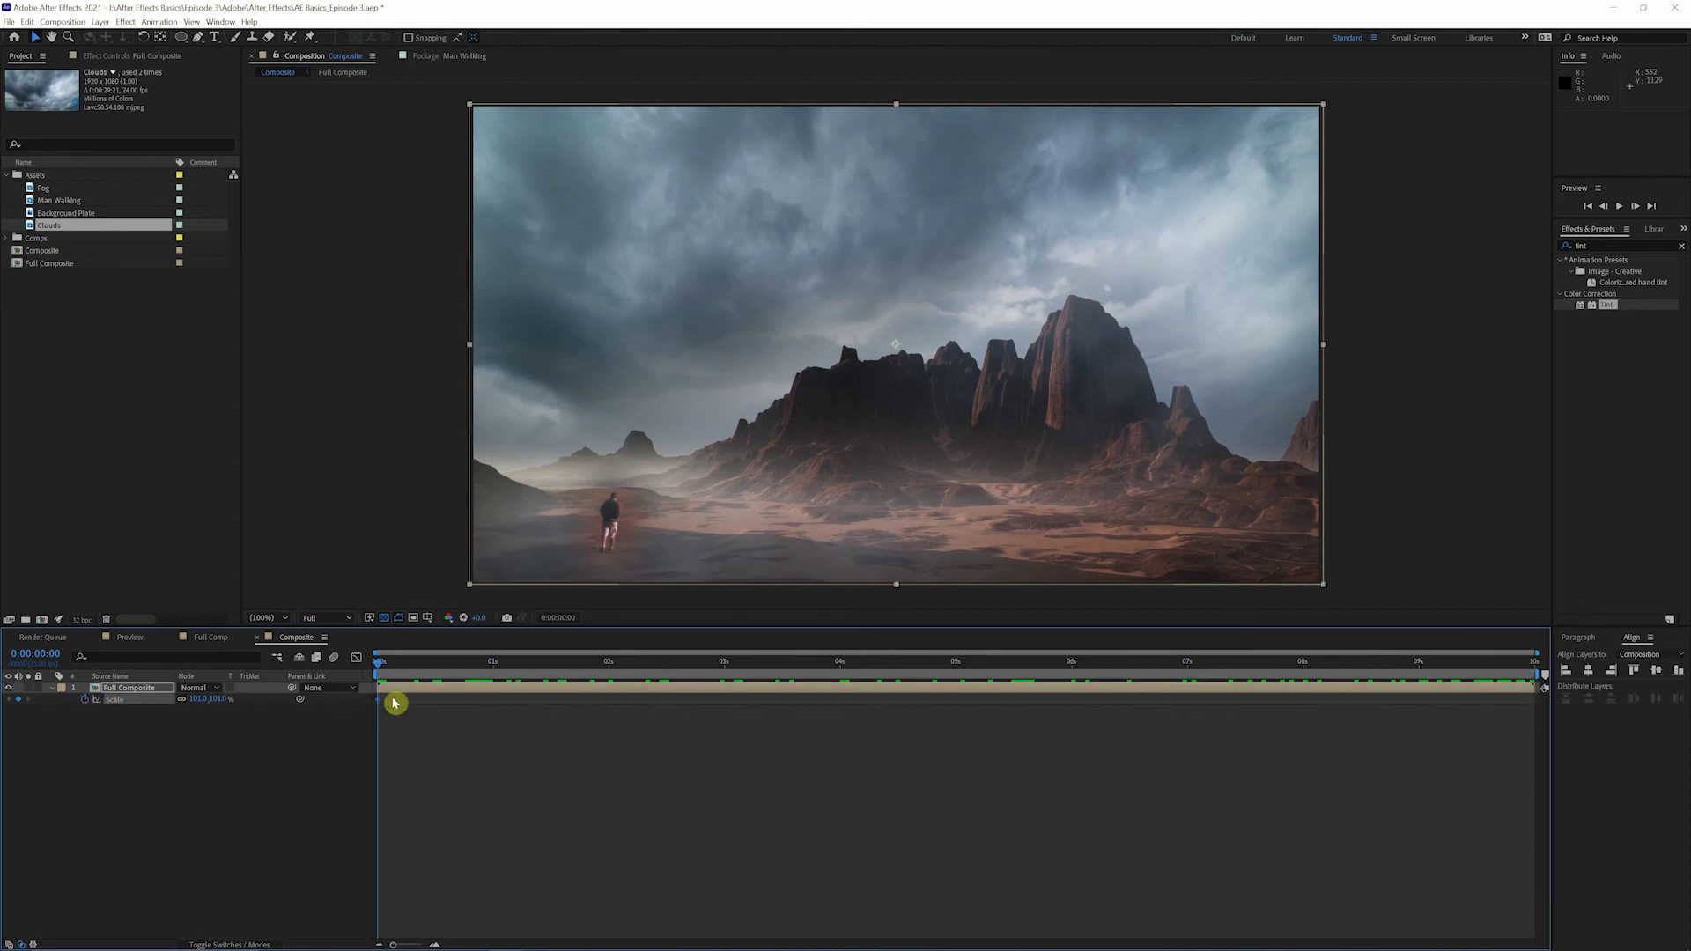
{"action": "left_click_drag", "start_coordinate": [378, 663], "coordinate": [1568, 675]}
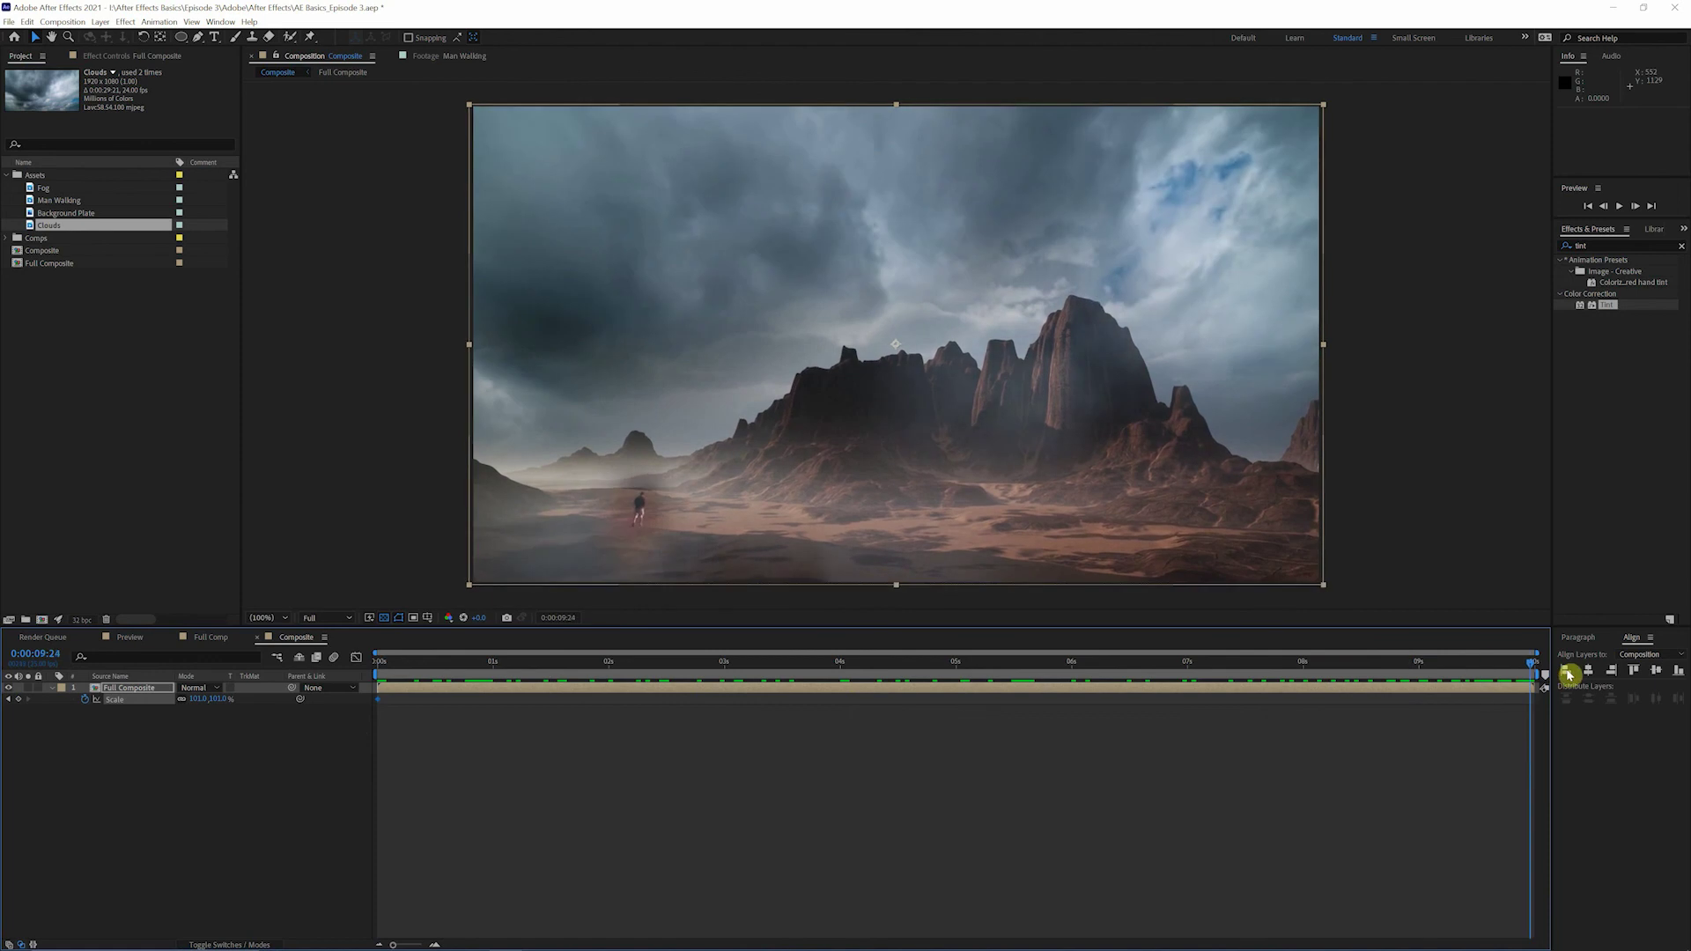
{"action": "left_click", "coordinate": [201, 700]}
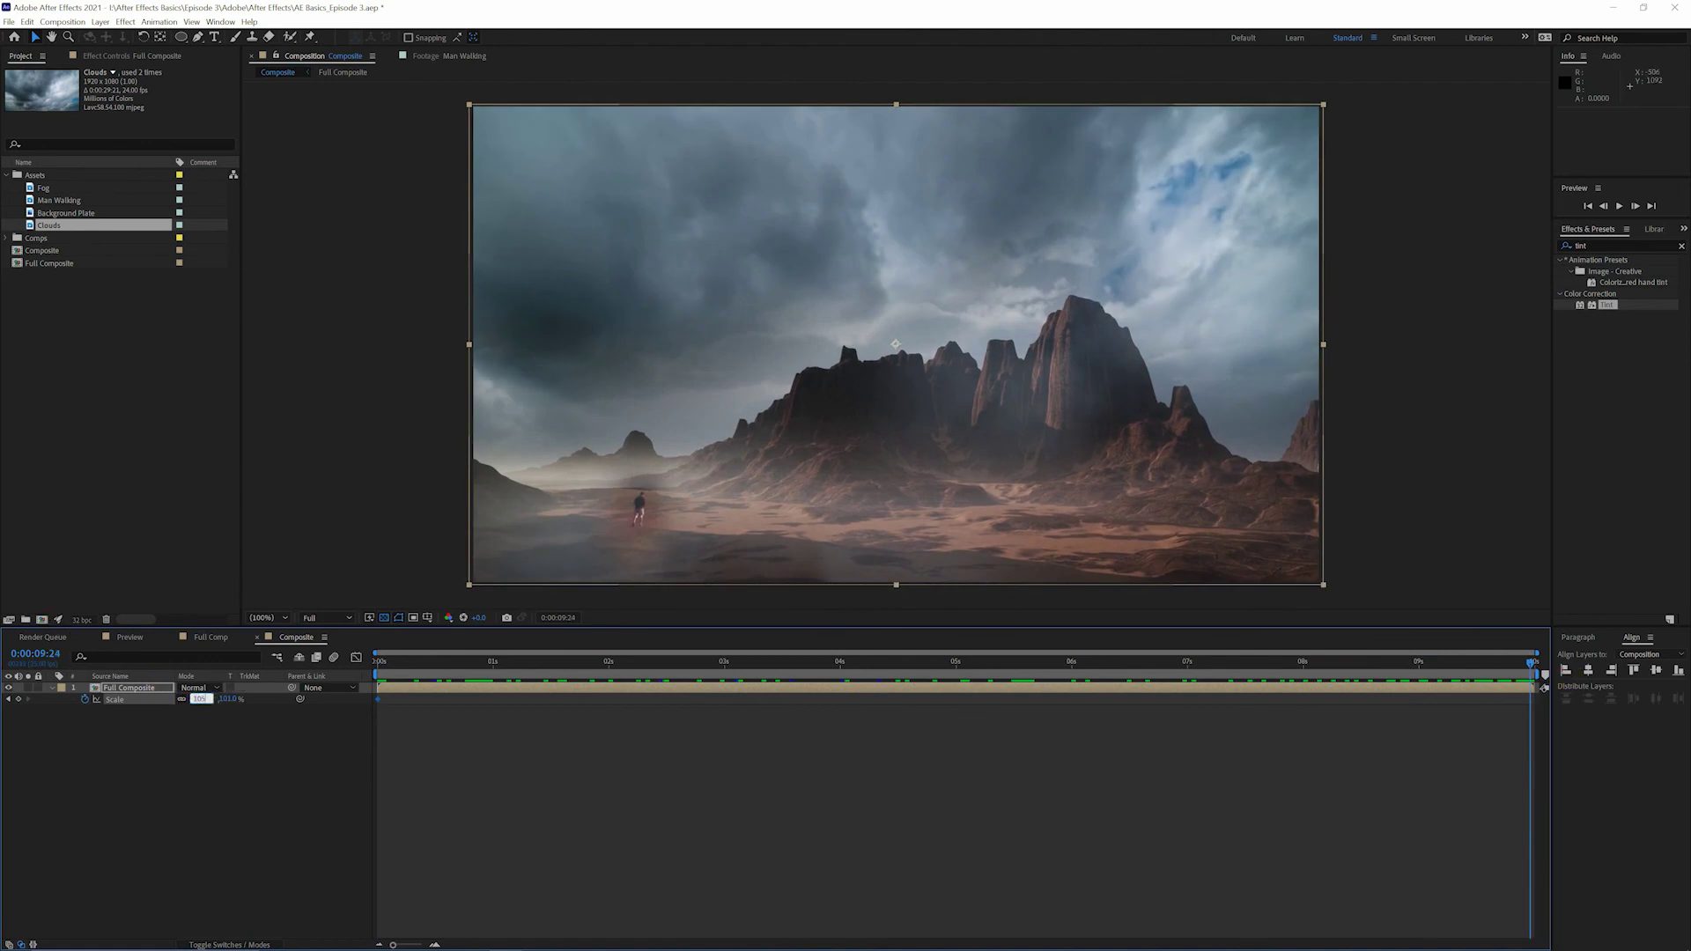